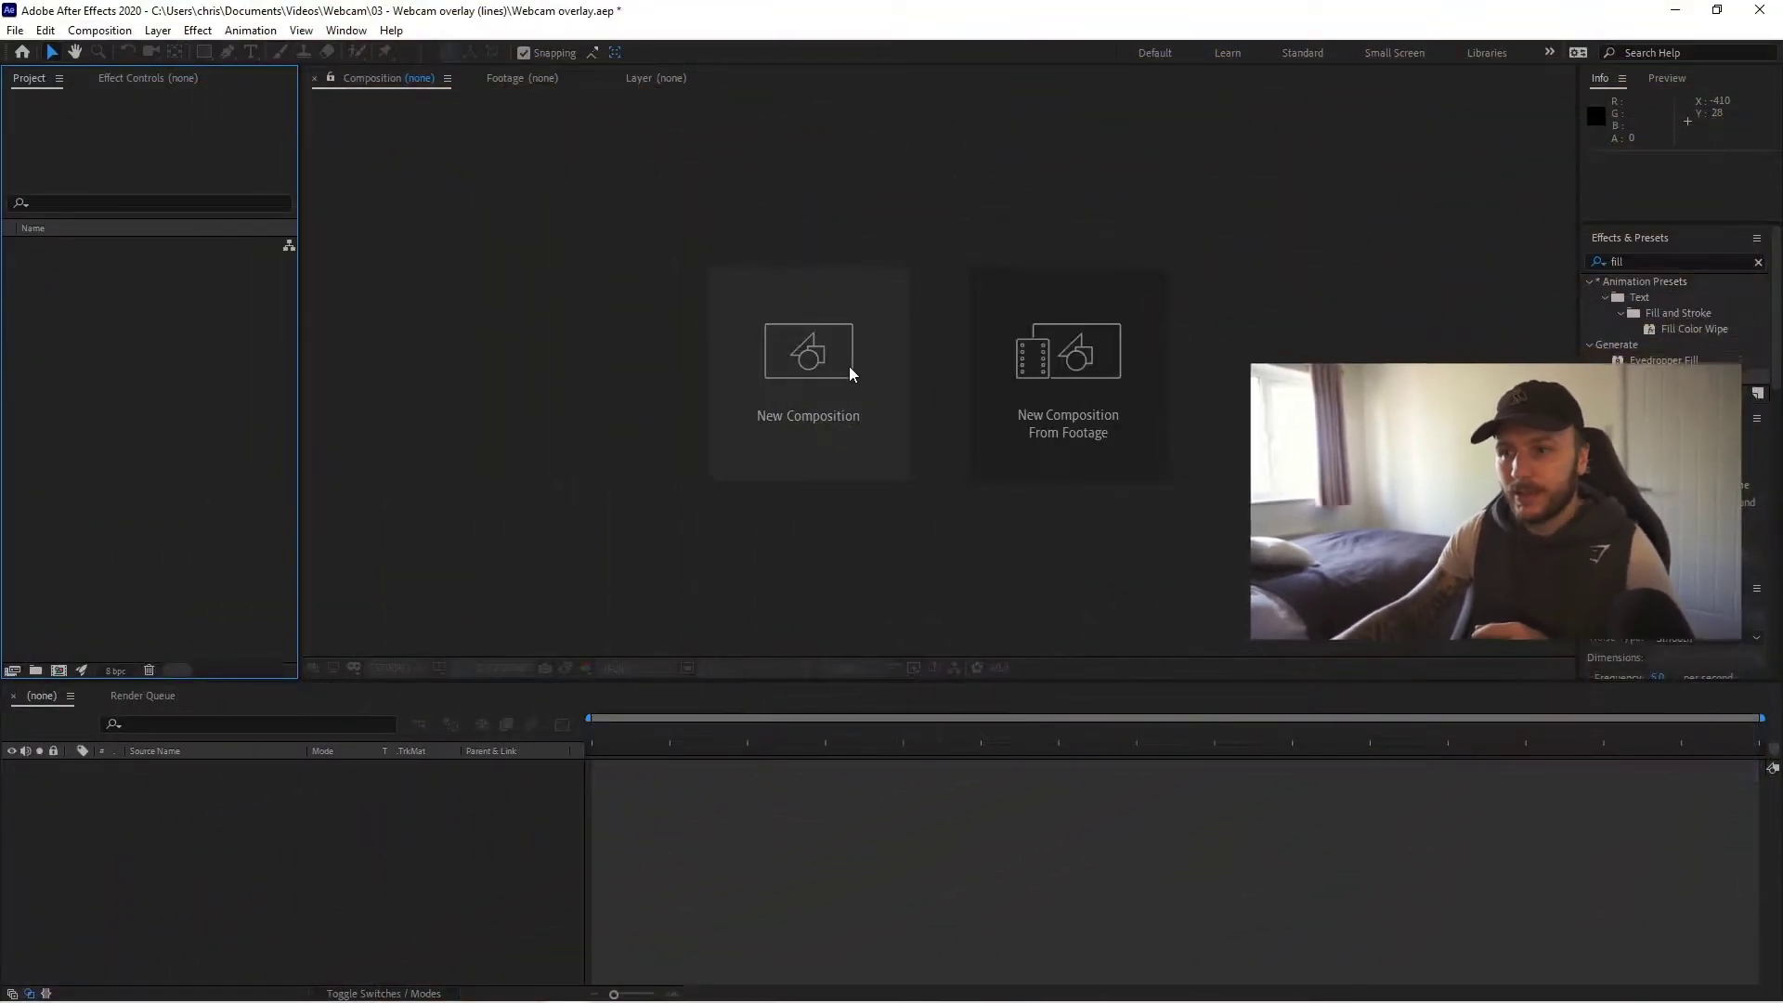
- Make a new composition called FINAL RENDER at 1920×1080, 60 fps, 10 seconds long
click(840, 366)
text(FINAL RENDER)
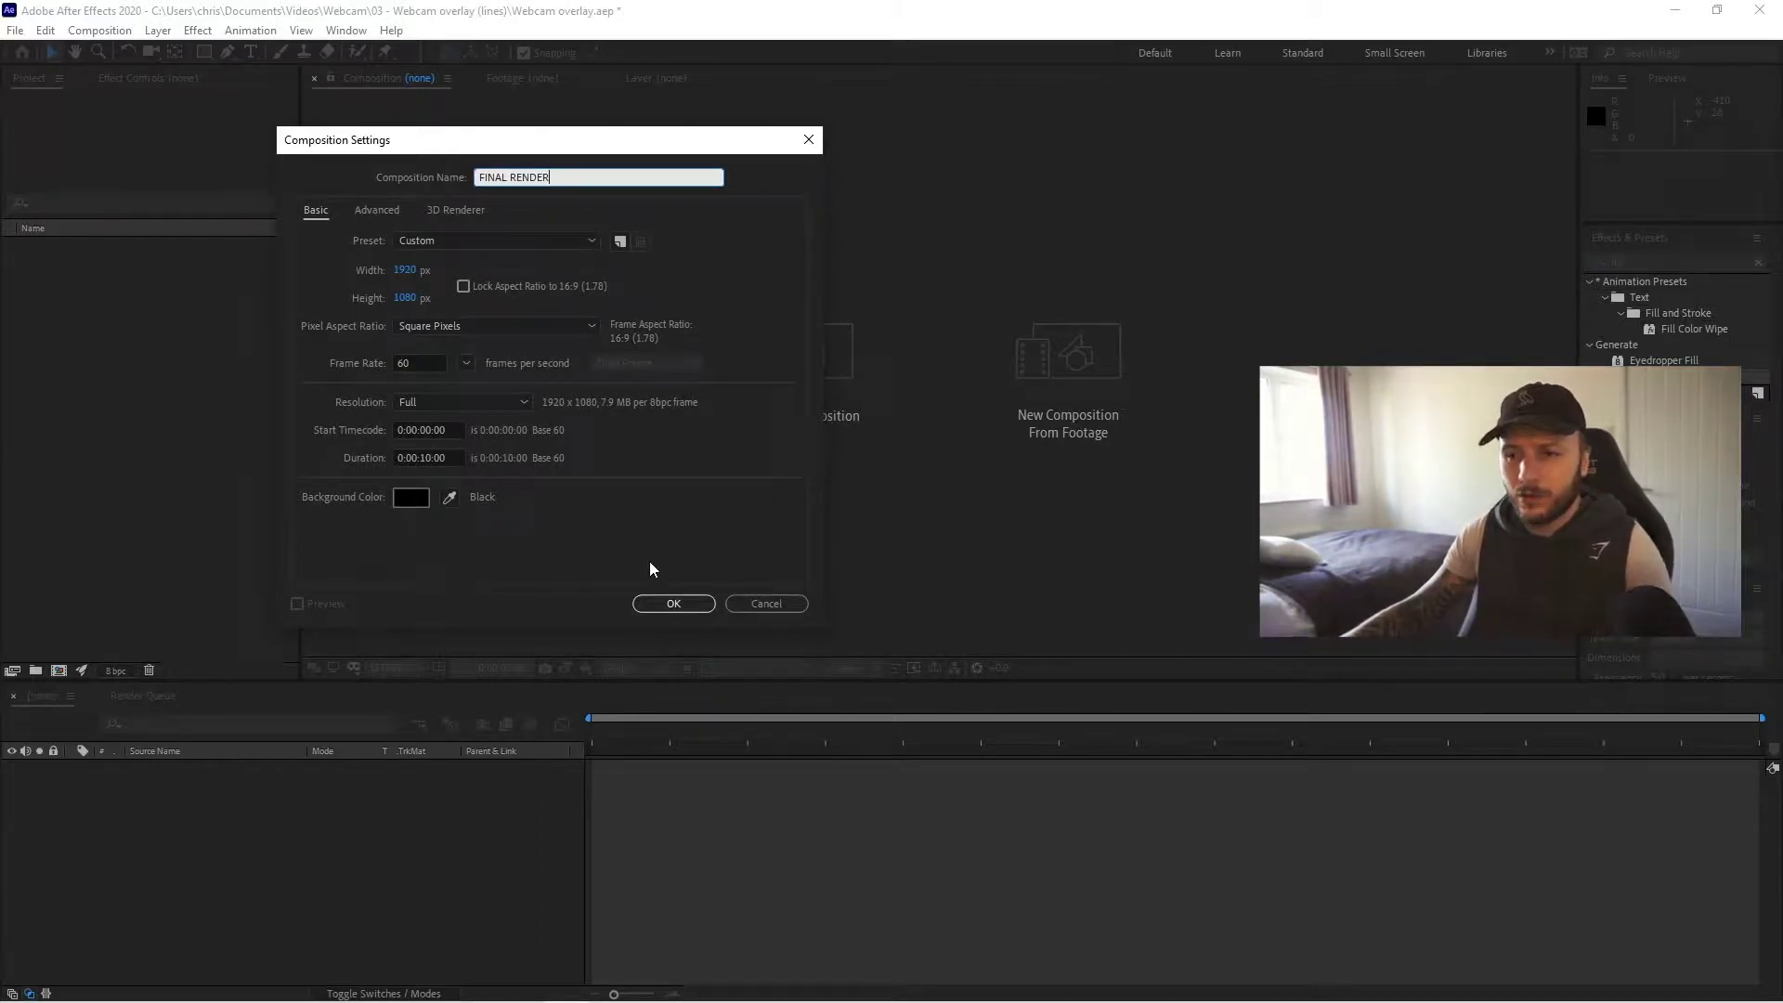
click(674, 603)
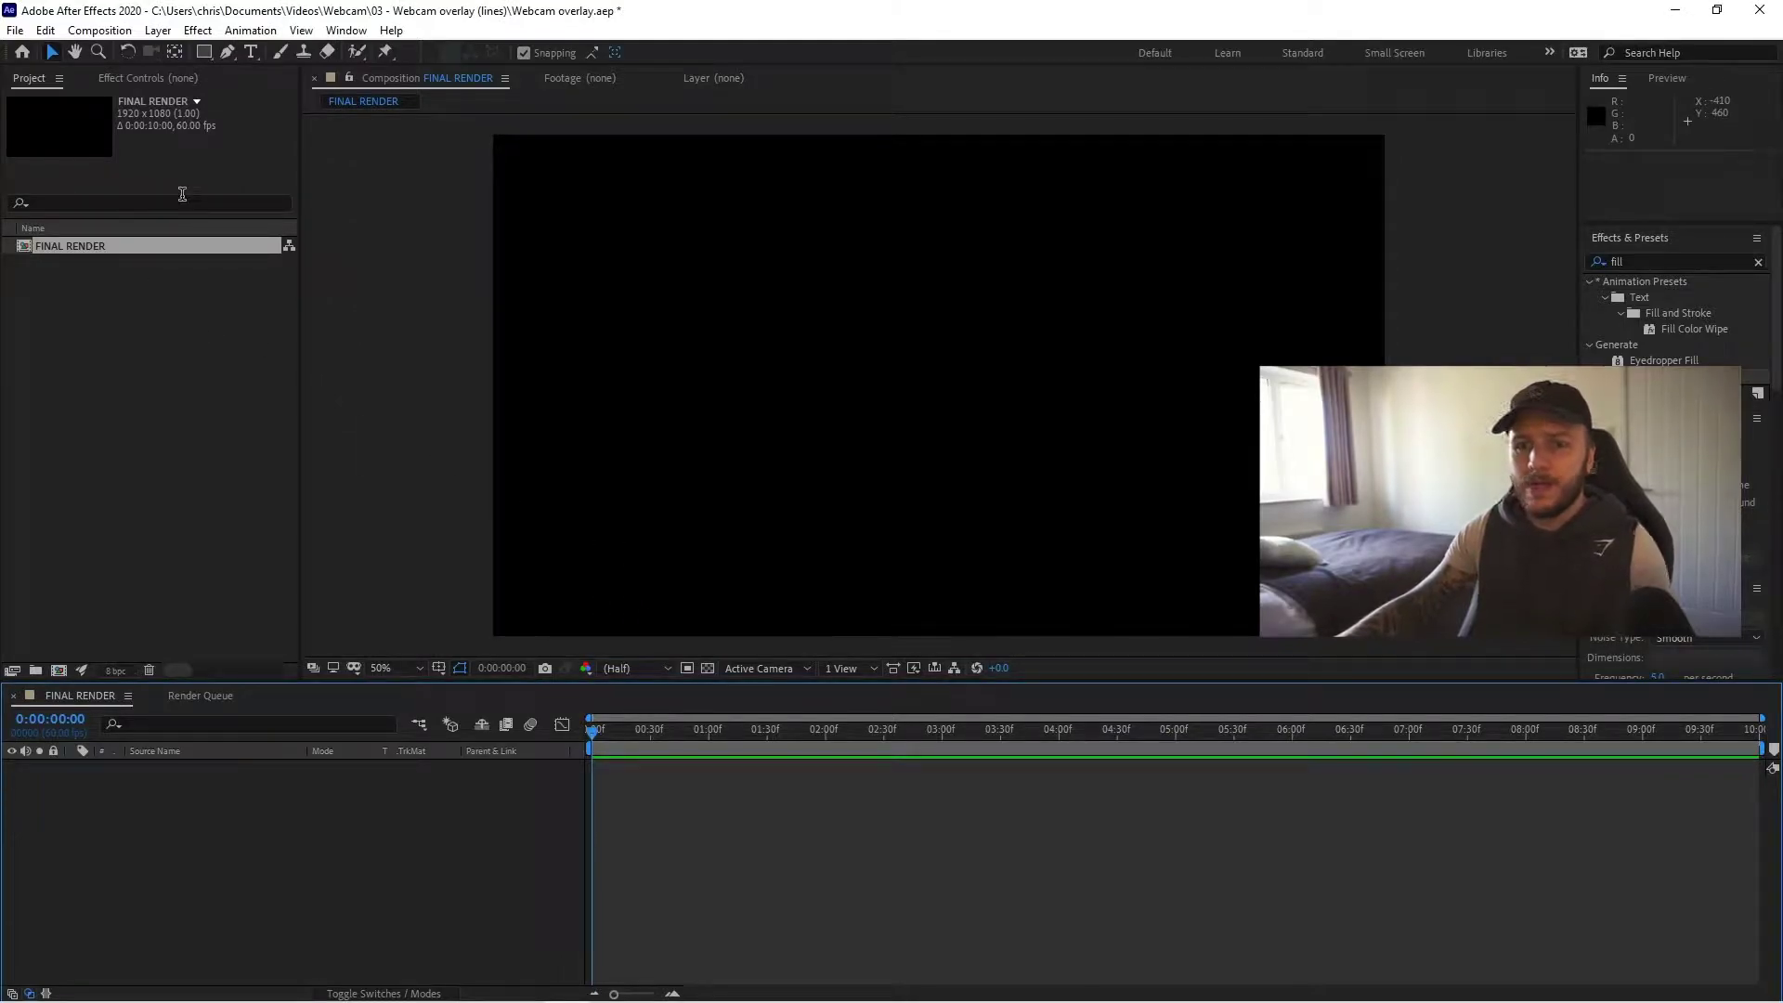
- Add Shape Layer 1 via Layer > New > Shape Layer and adjust the toolbar Fill setting
right_click(203, 810)
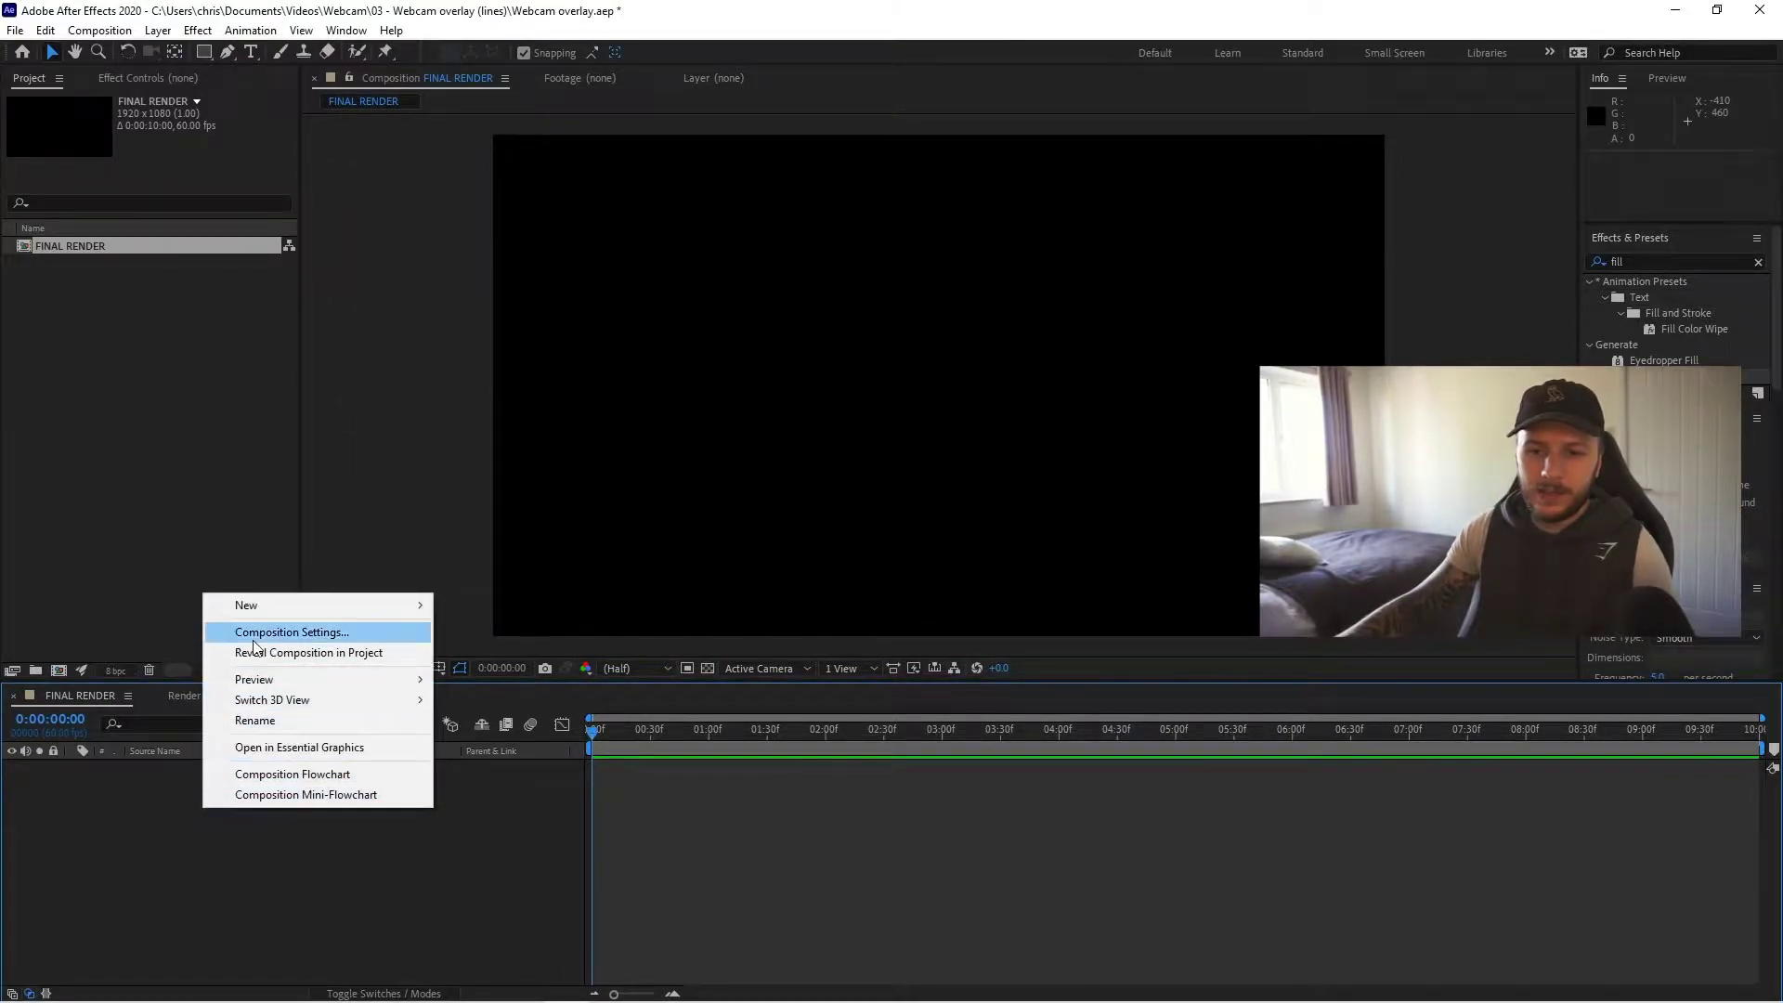
mouse_move(263, 604)
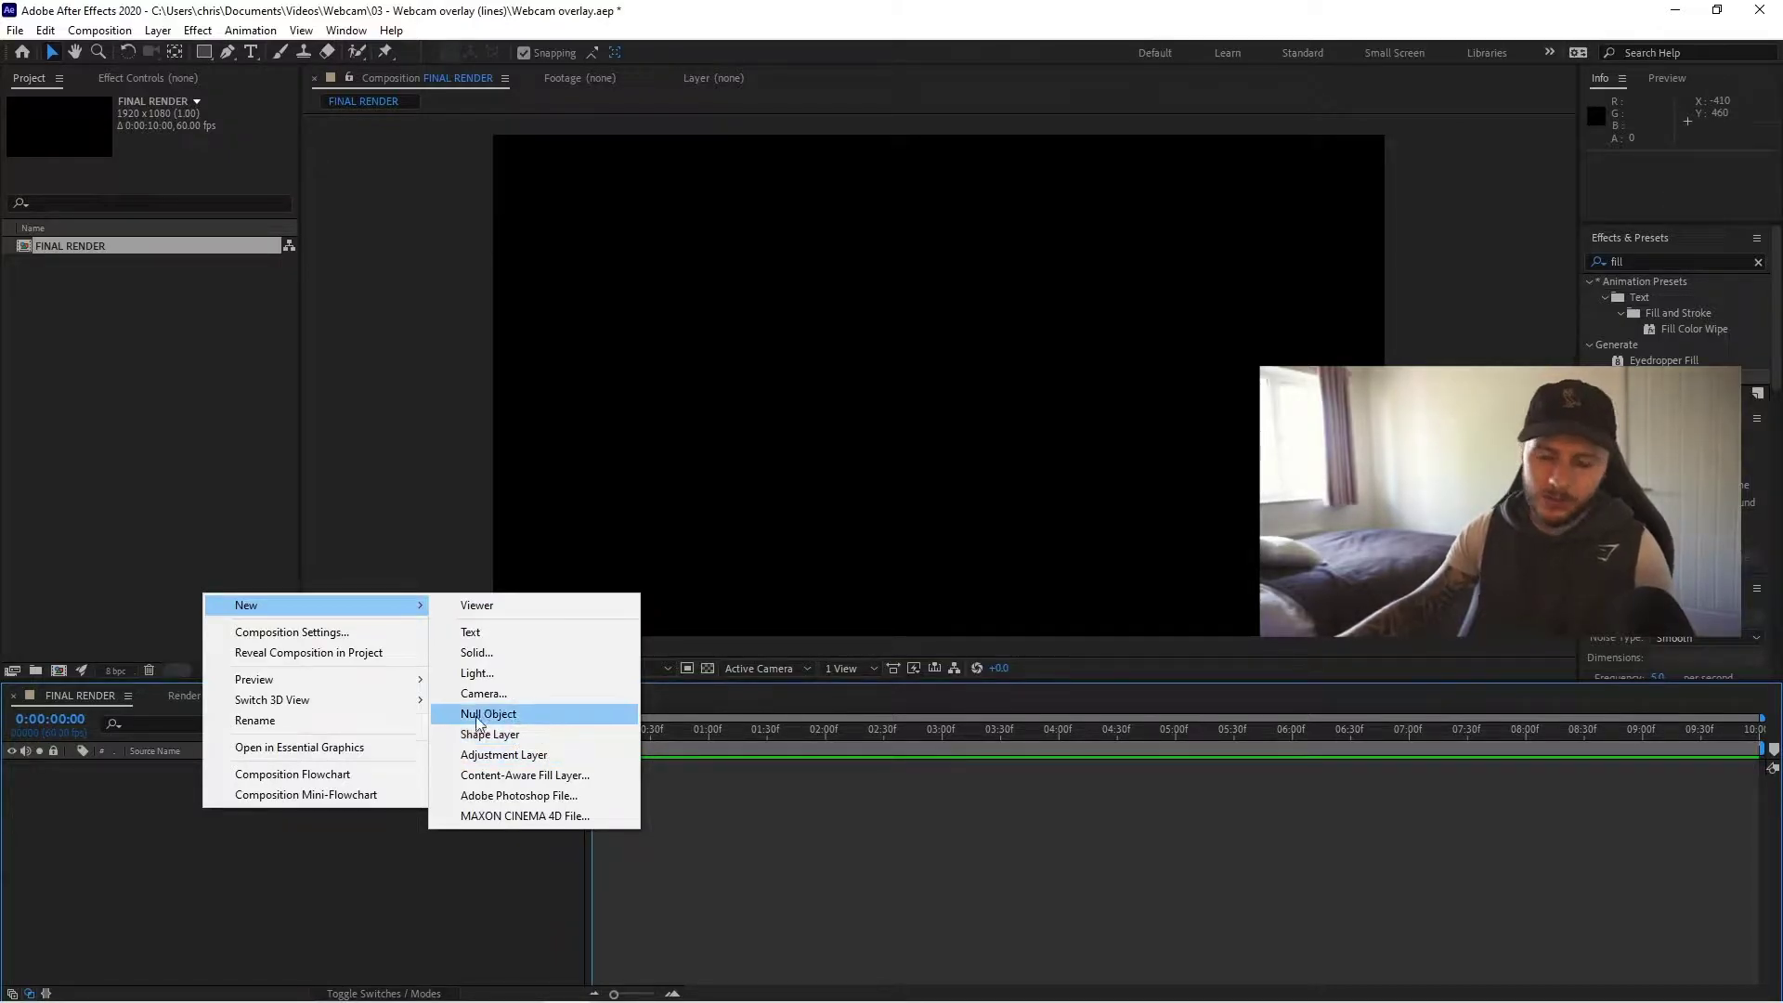
click(181, 37)
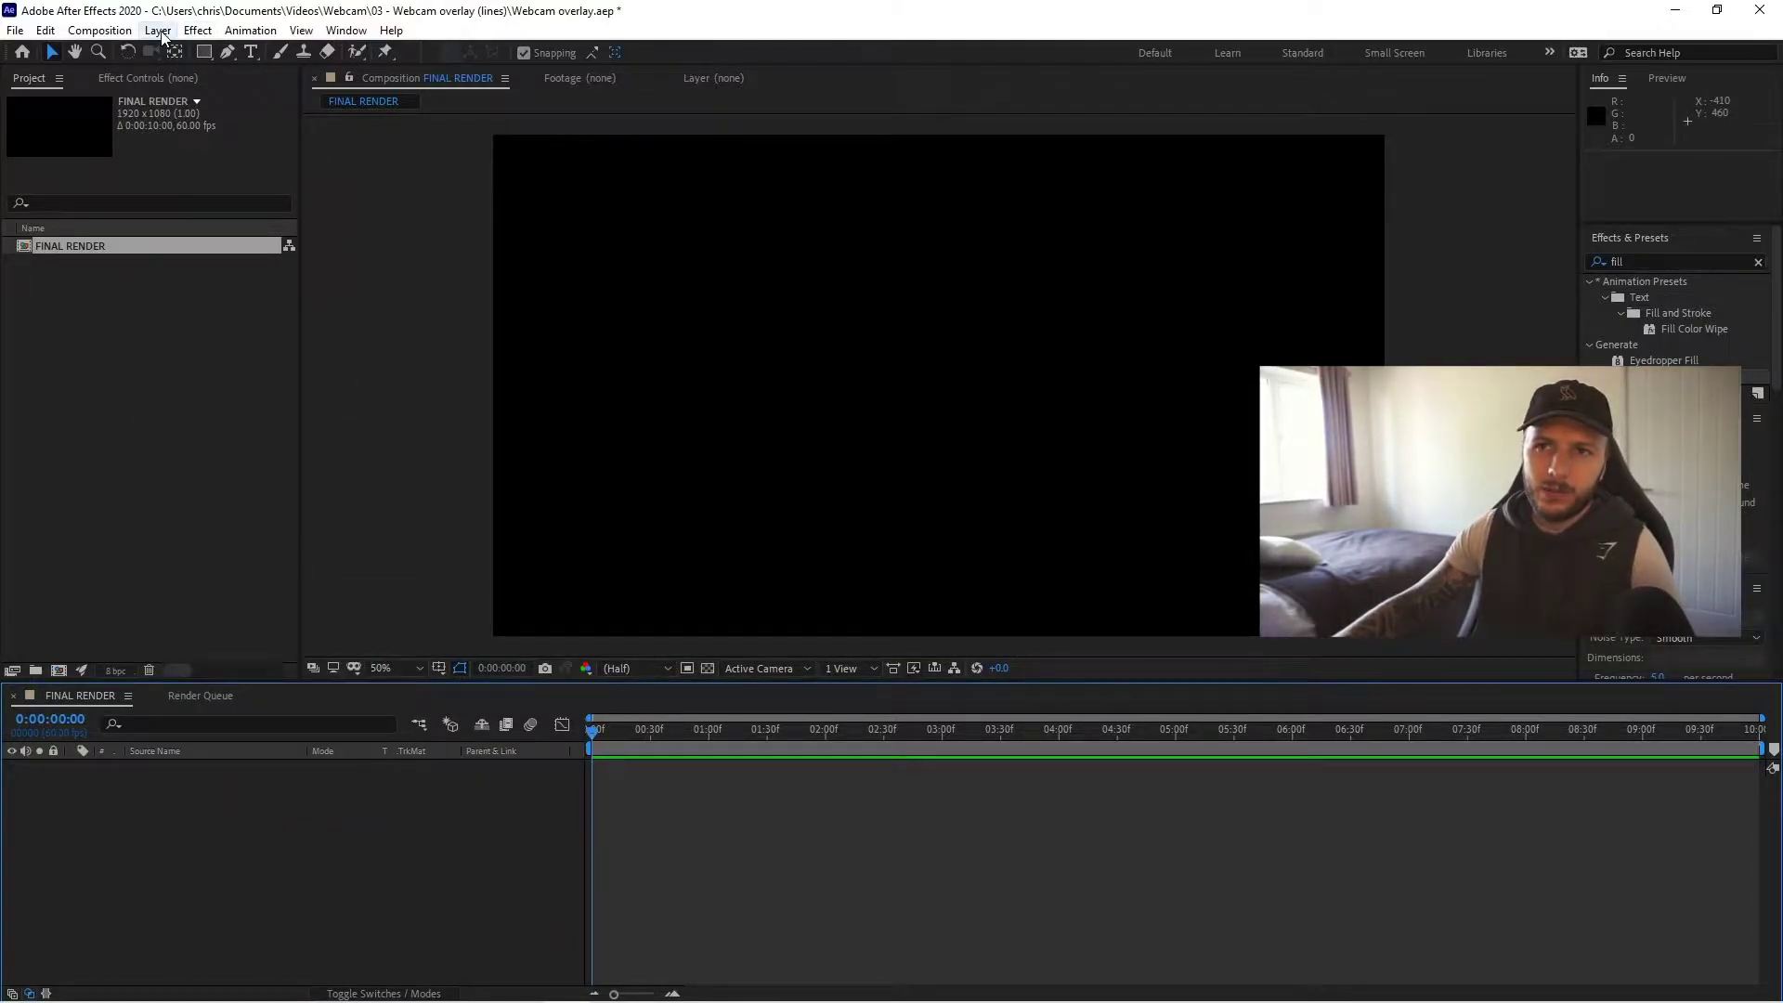
click(158, 30)
mouse_move(190, 53)
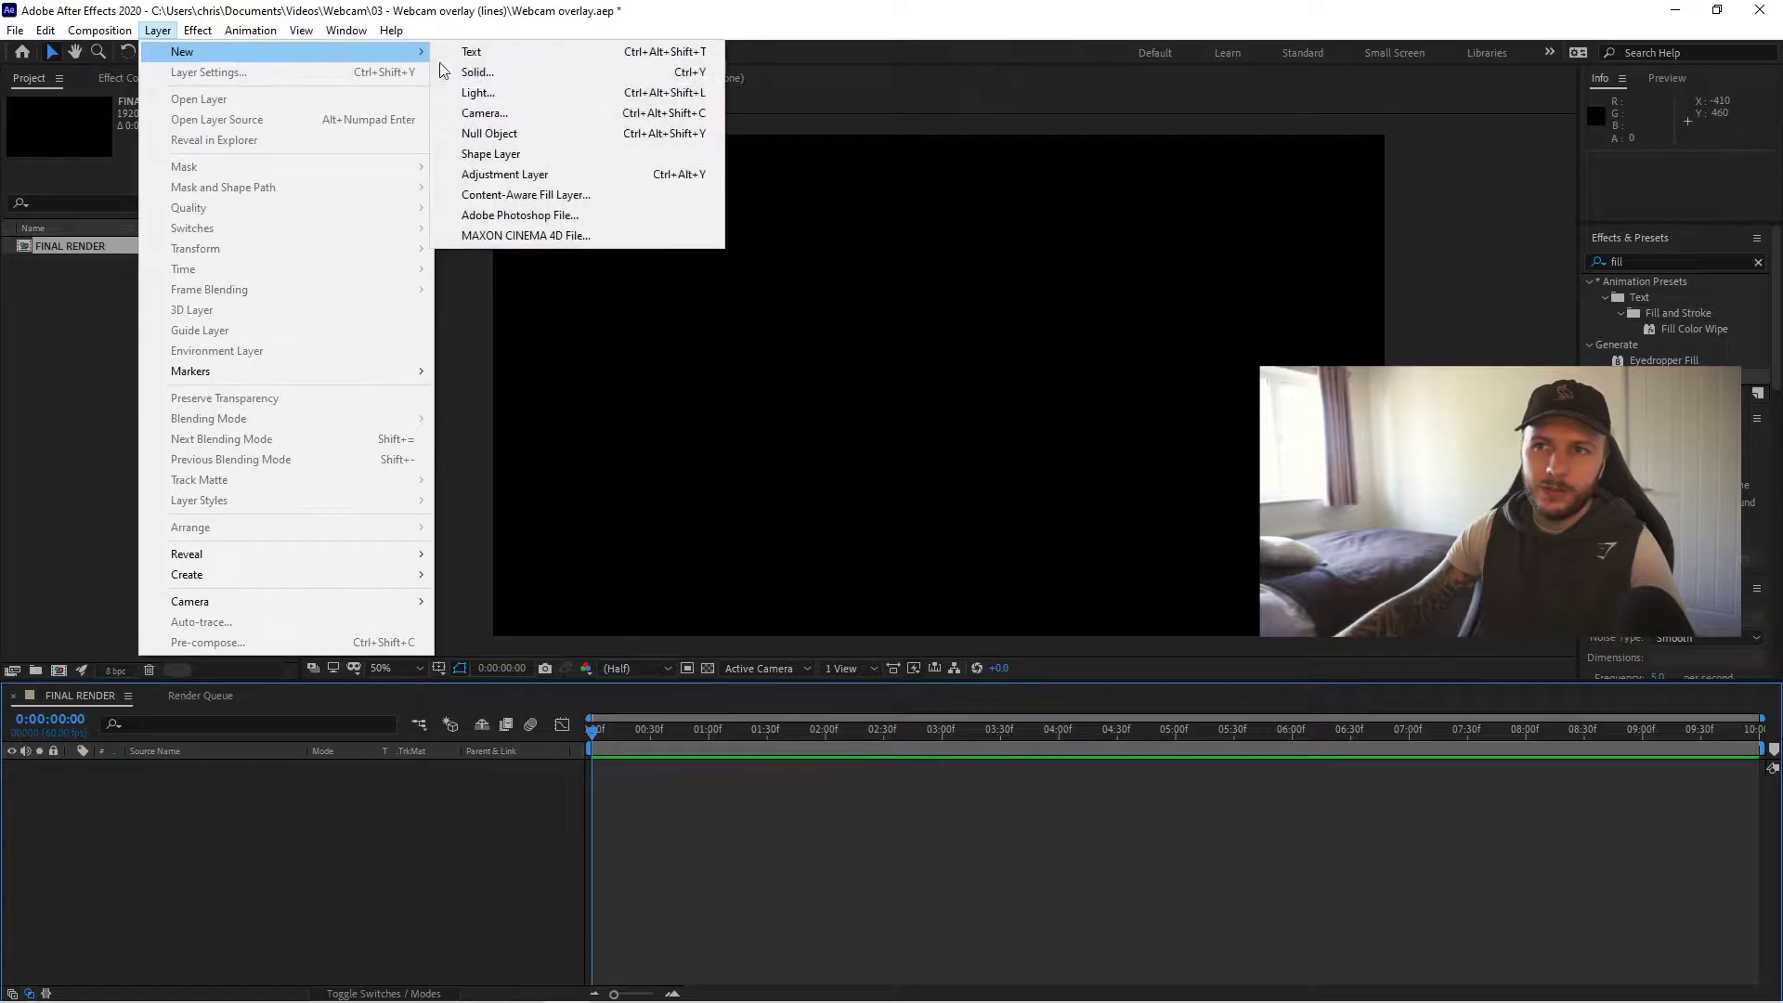
click(510, 155)
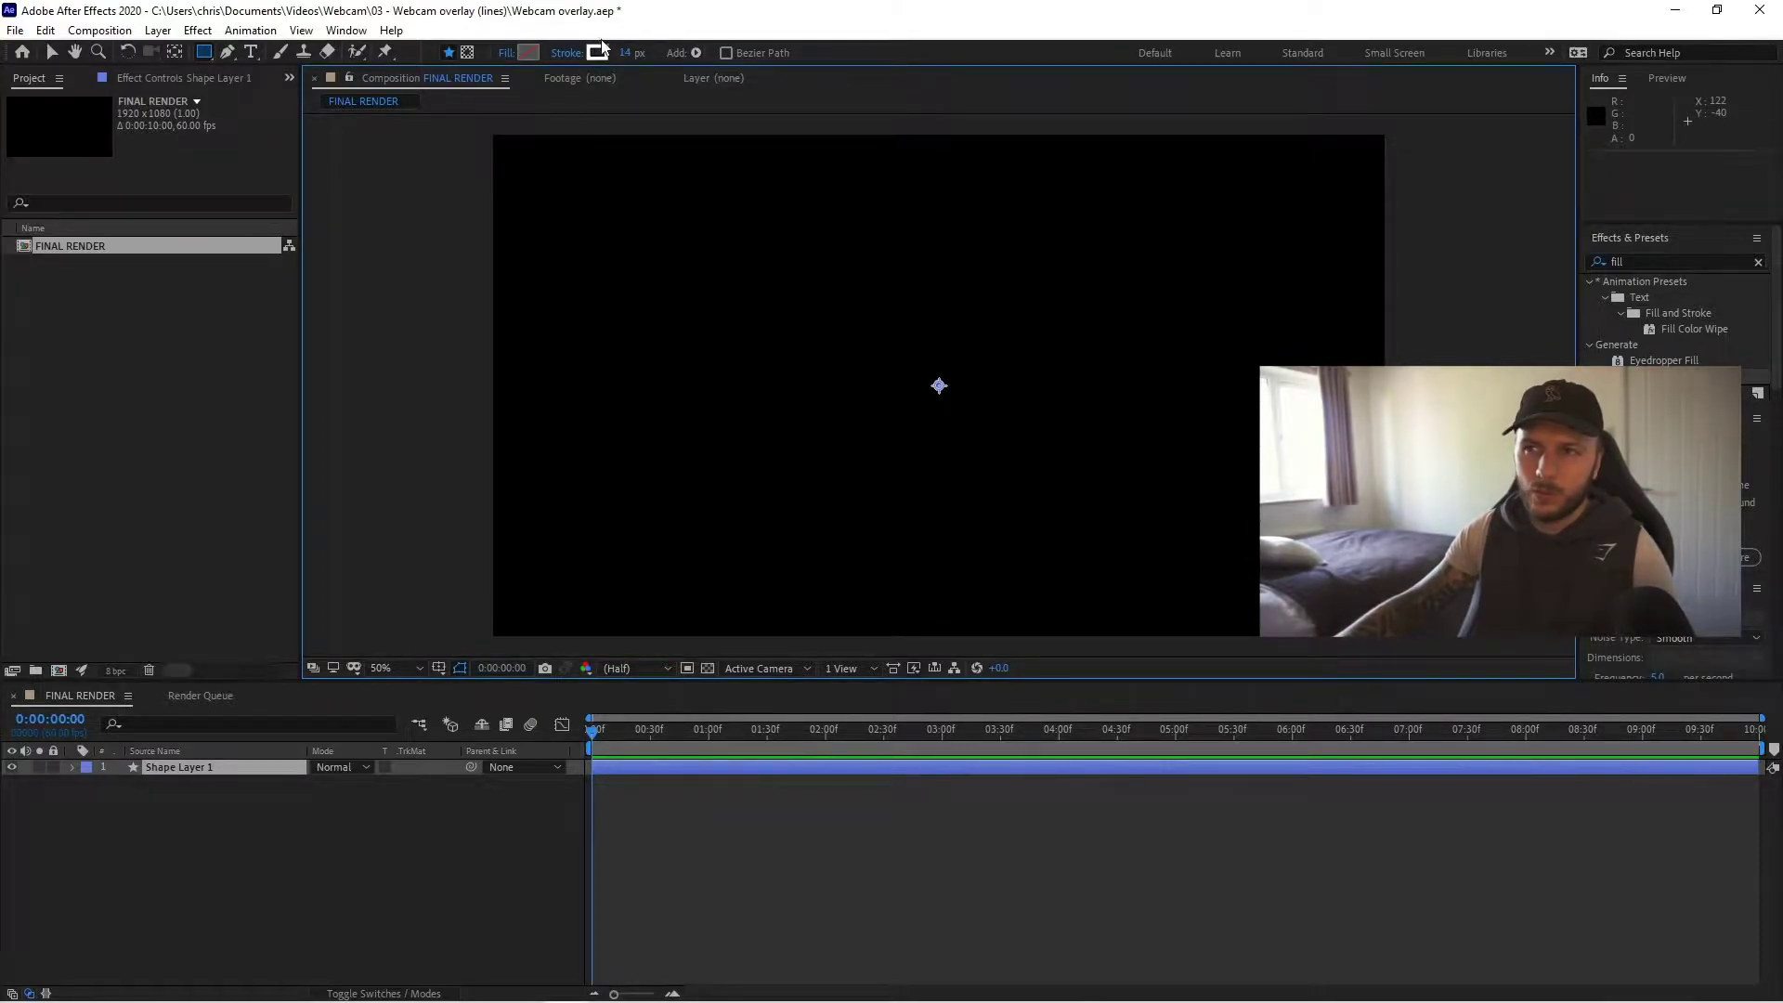
alt+click(530, 53)
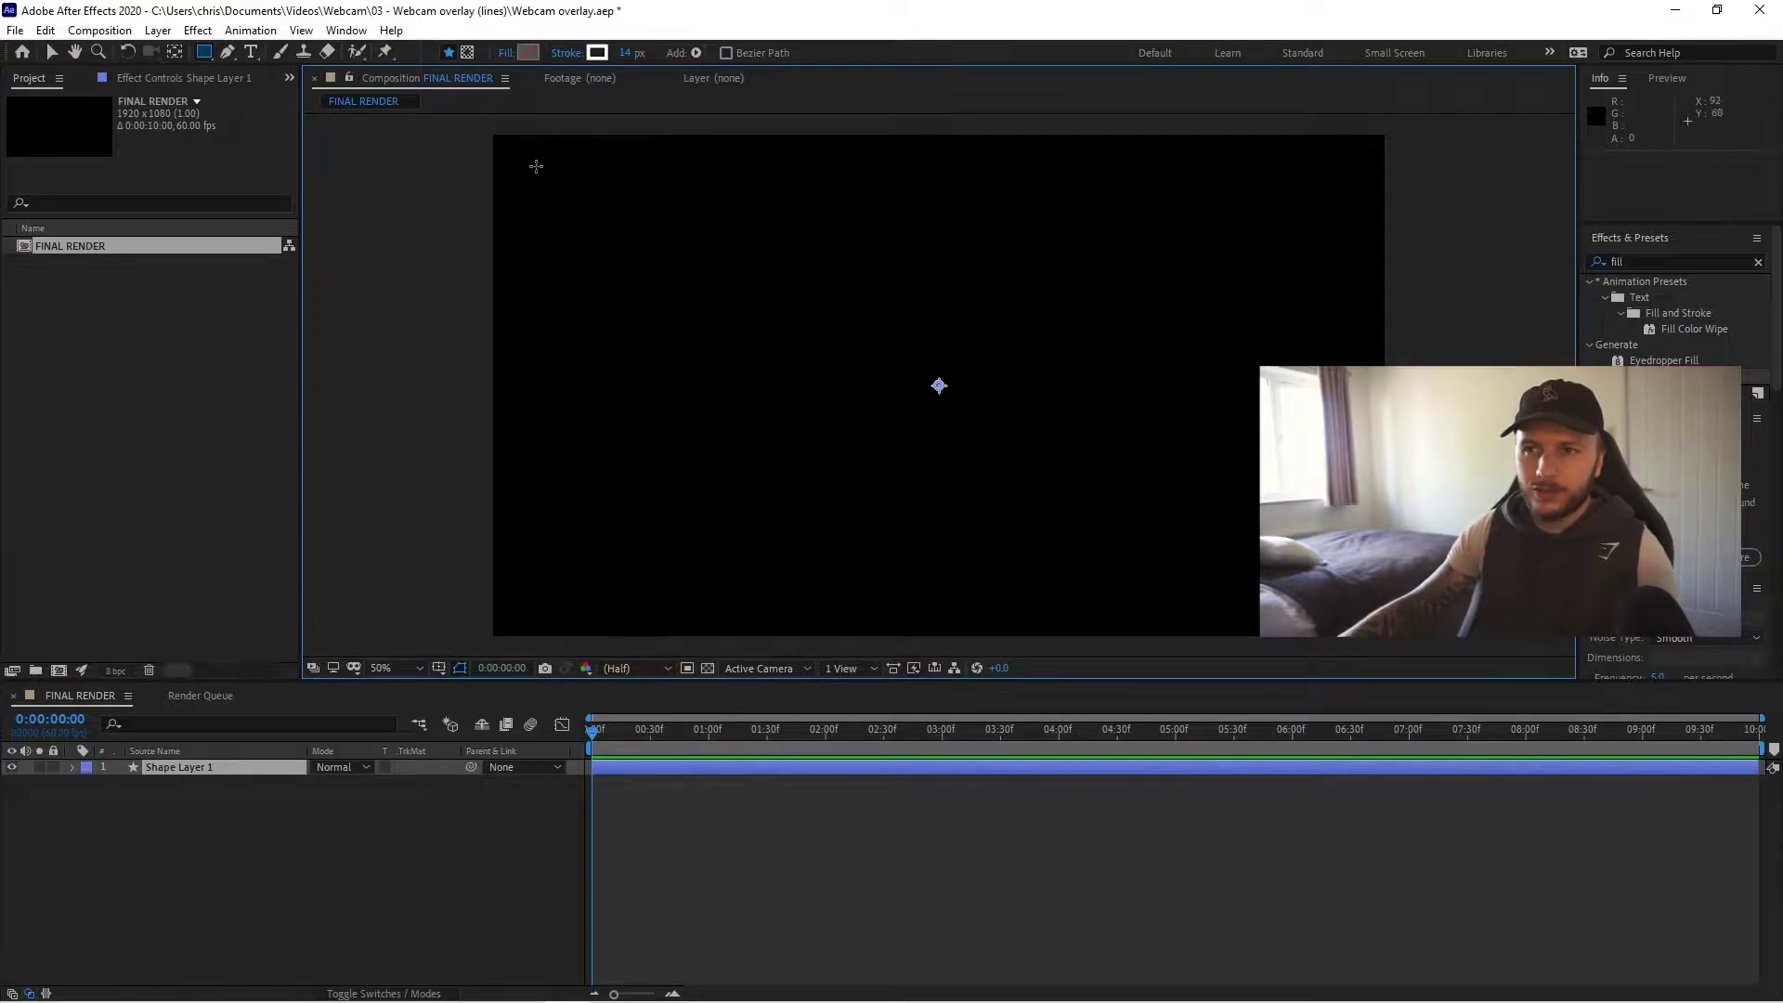
- Draw a rectangle across most of the frame and expand its Rectangle Path properties
drag(517, 163, 1345, 599)
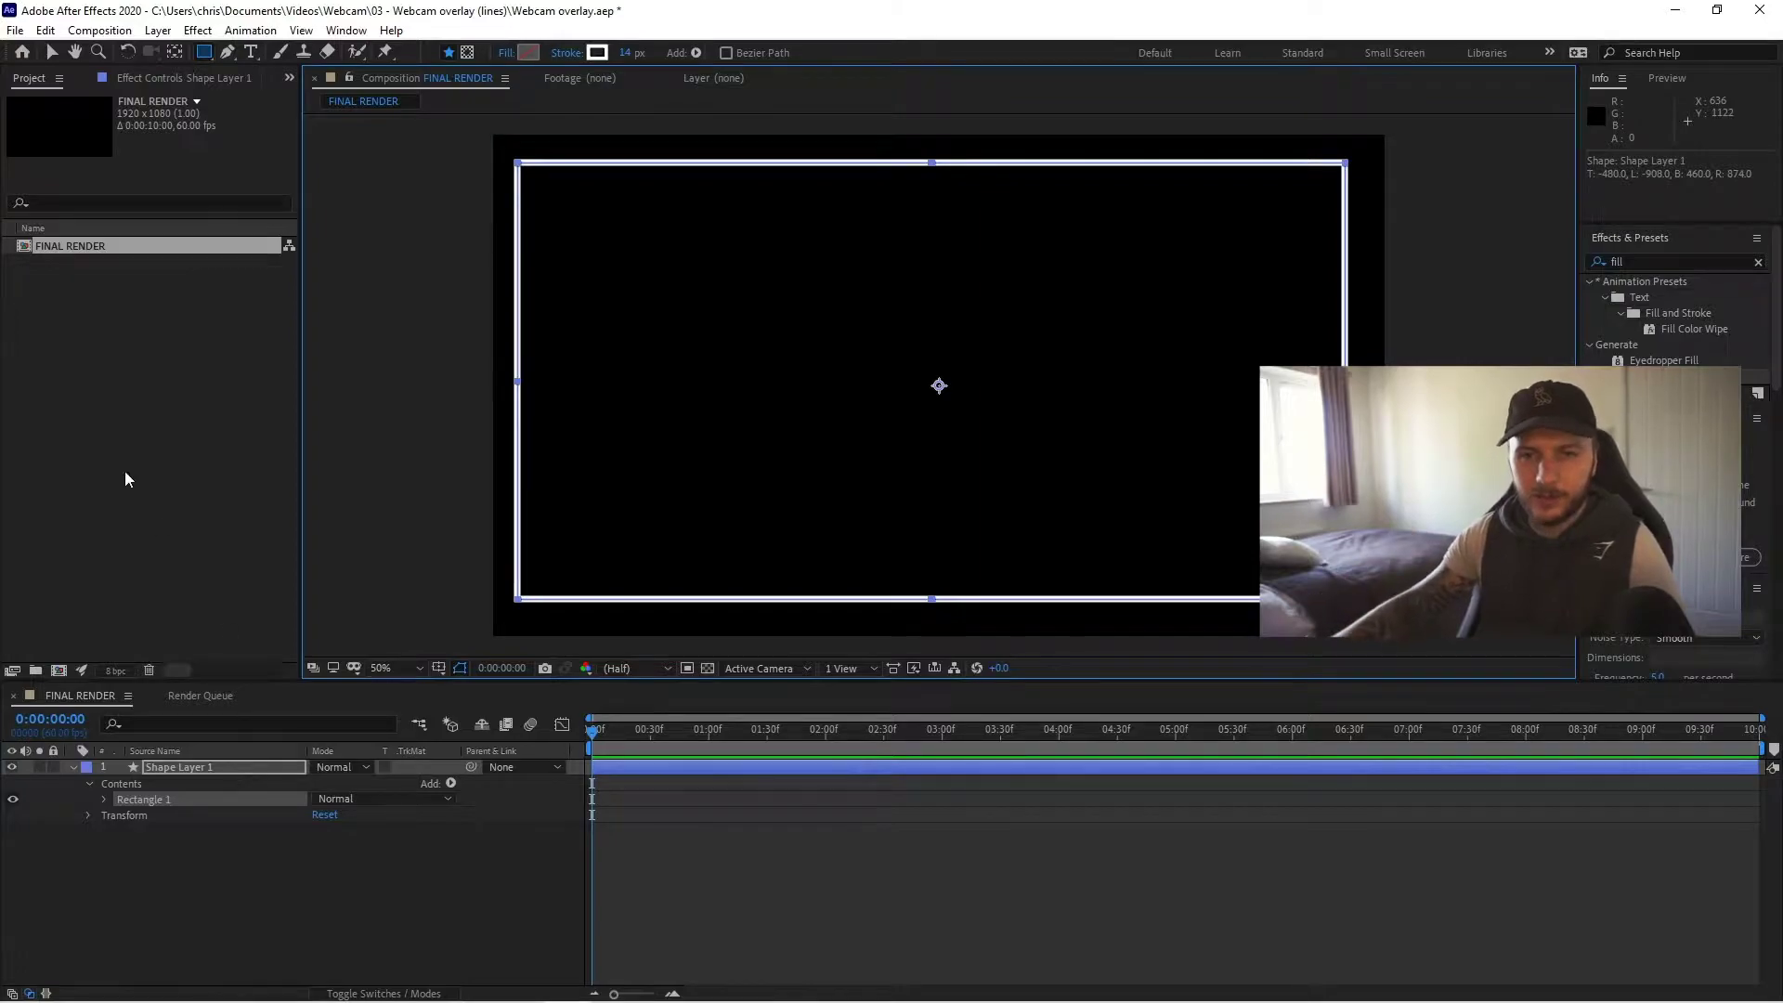
click(103, 798)
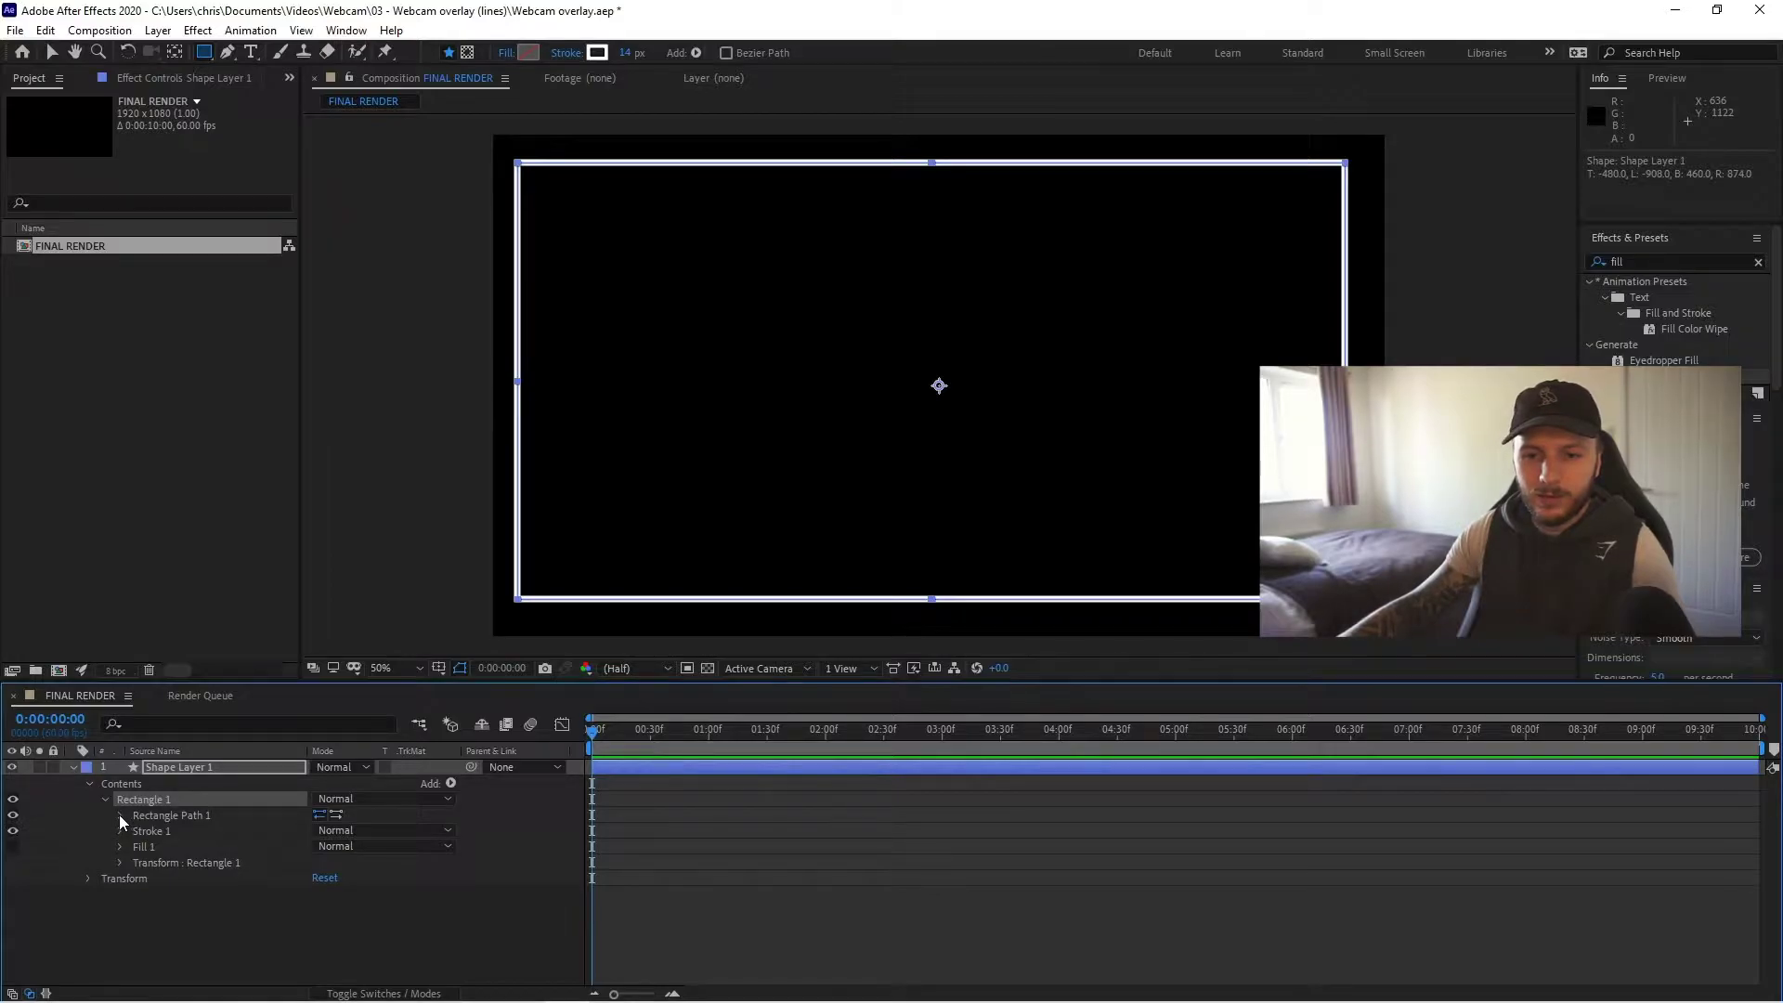
click(119, 815)
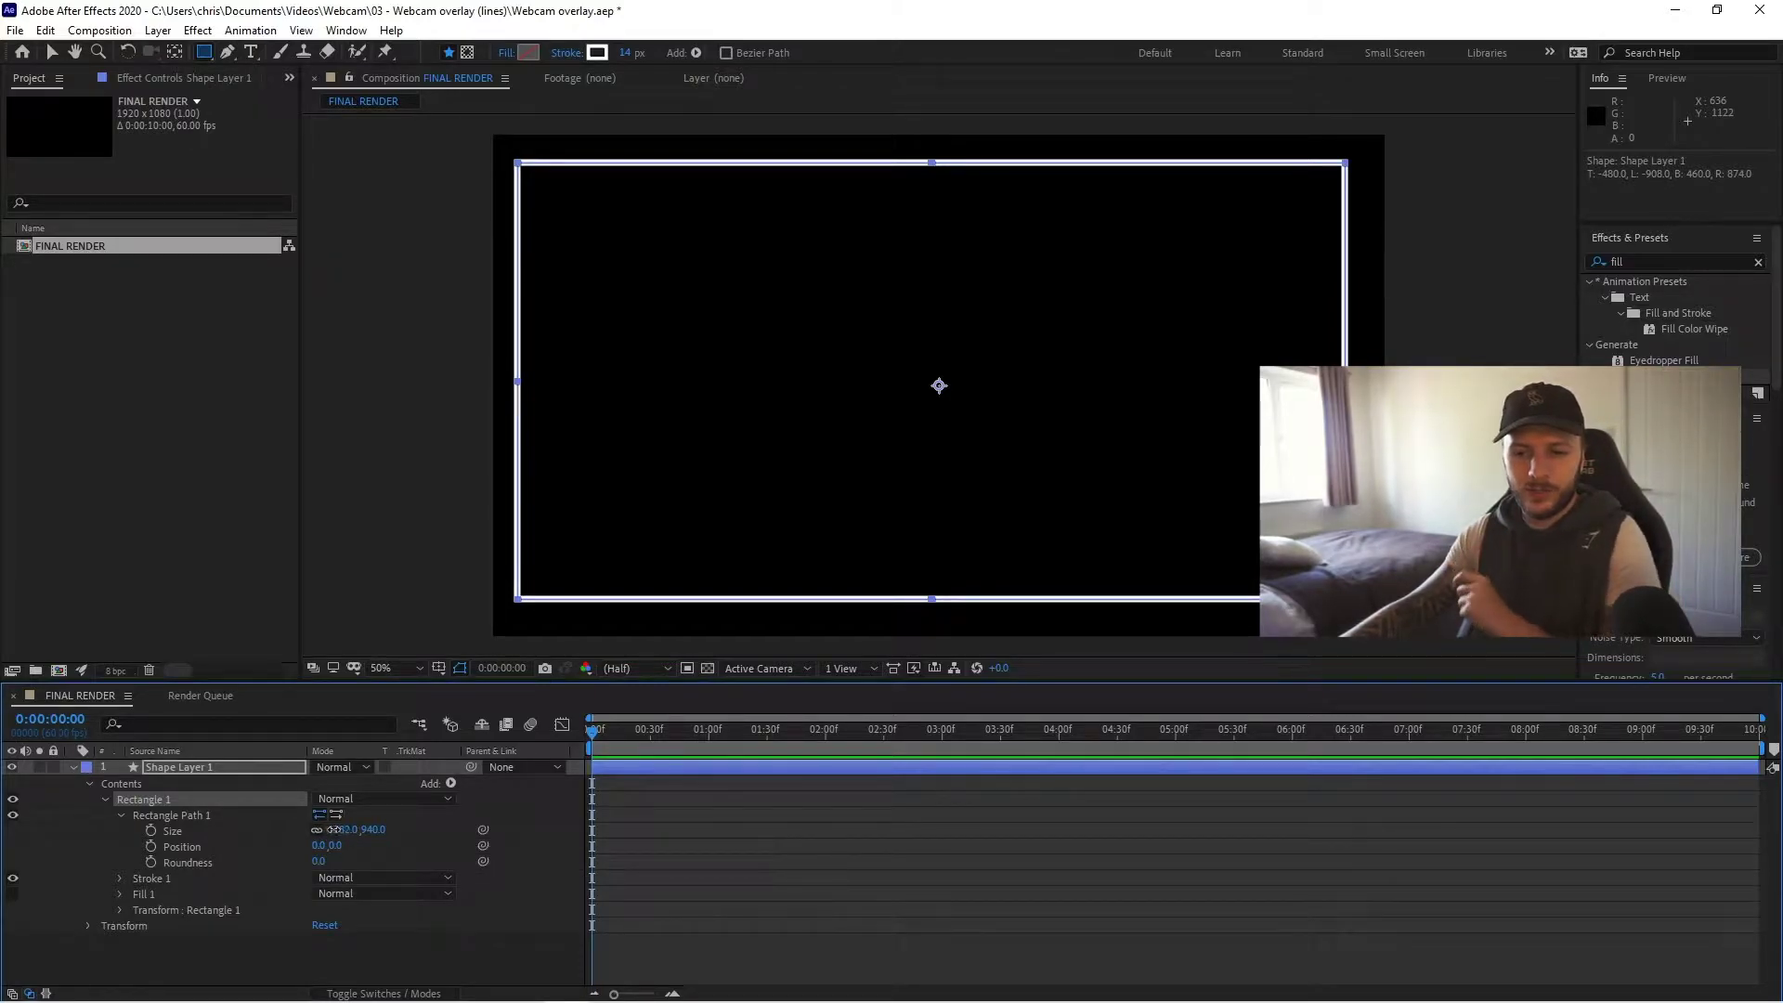
- Unlink Size and set the rectangle path to 1920 × 1080
click(341, 829)
text(1920)
key(Return)
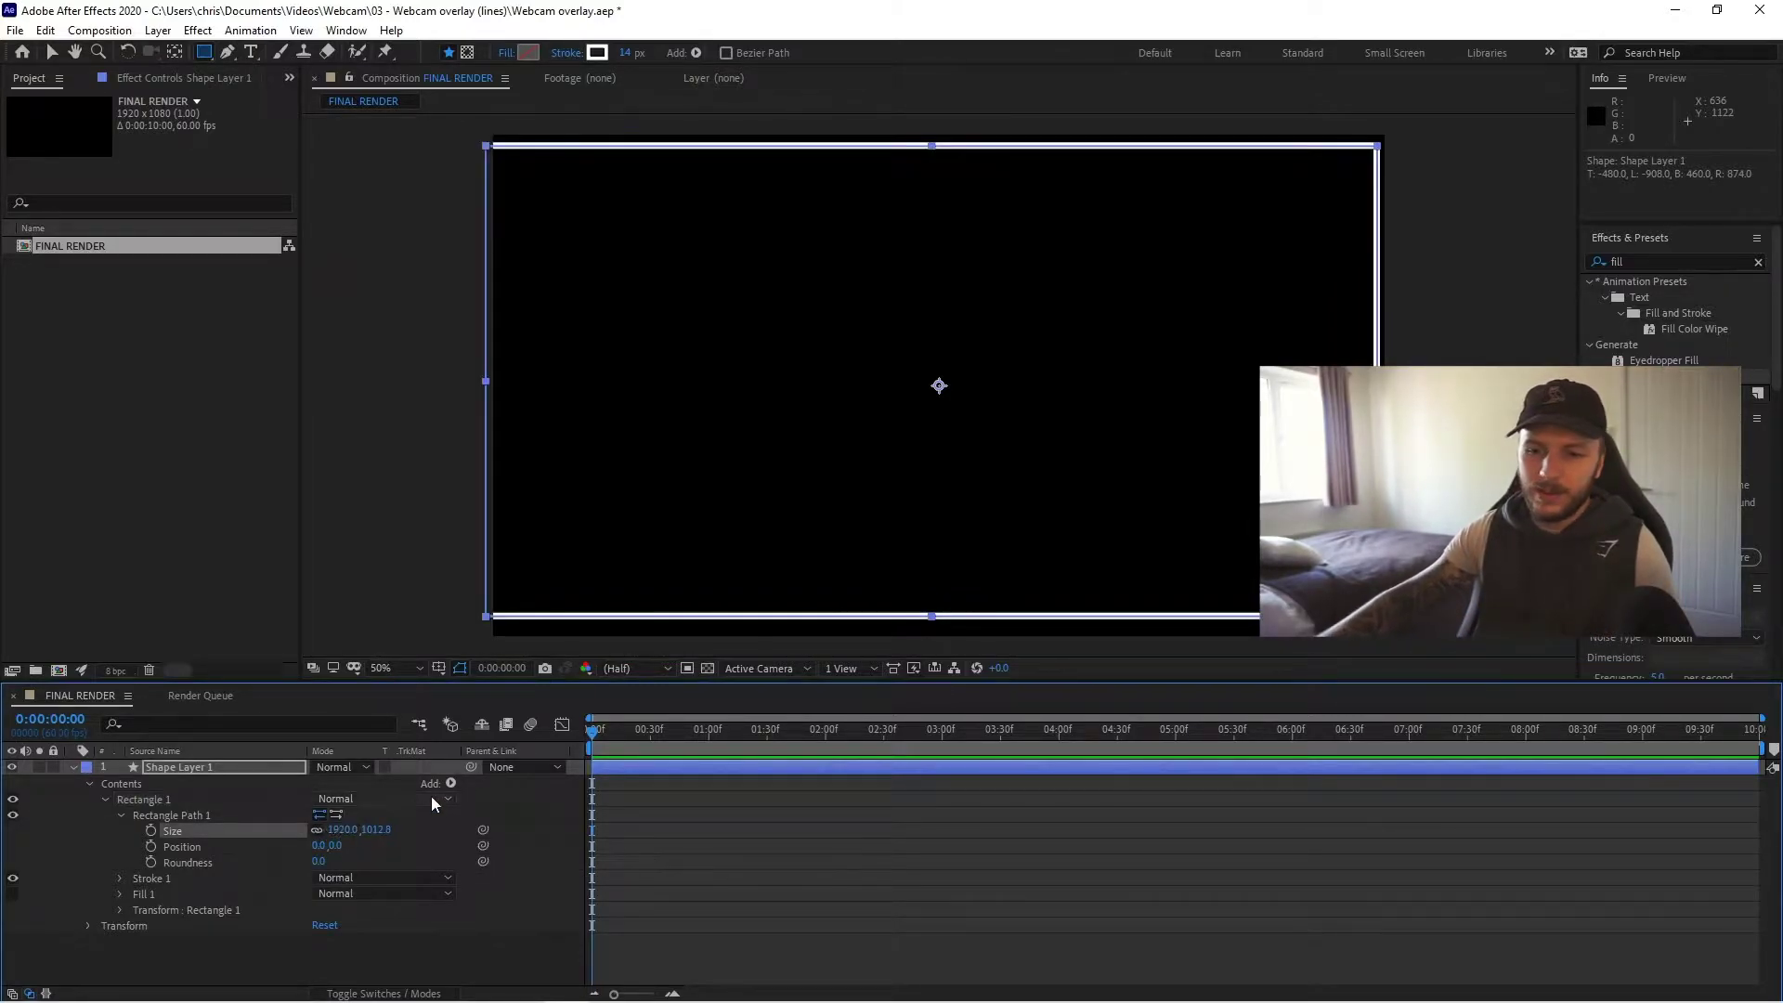
click(321, 830)
click(377, 829)
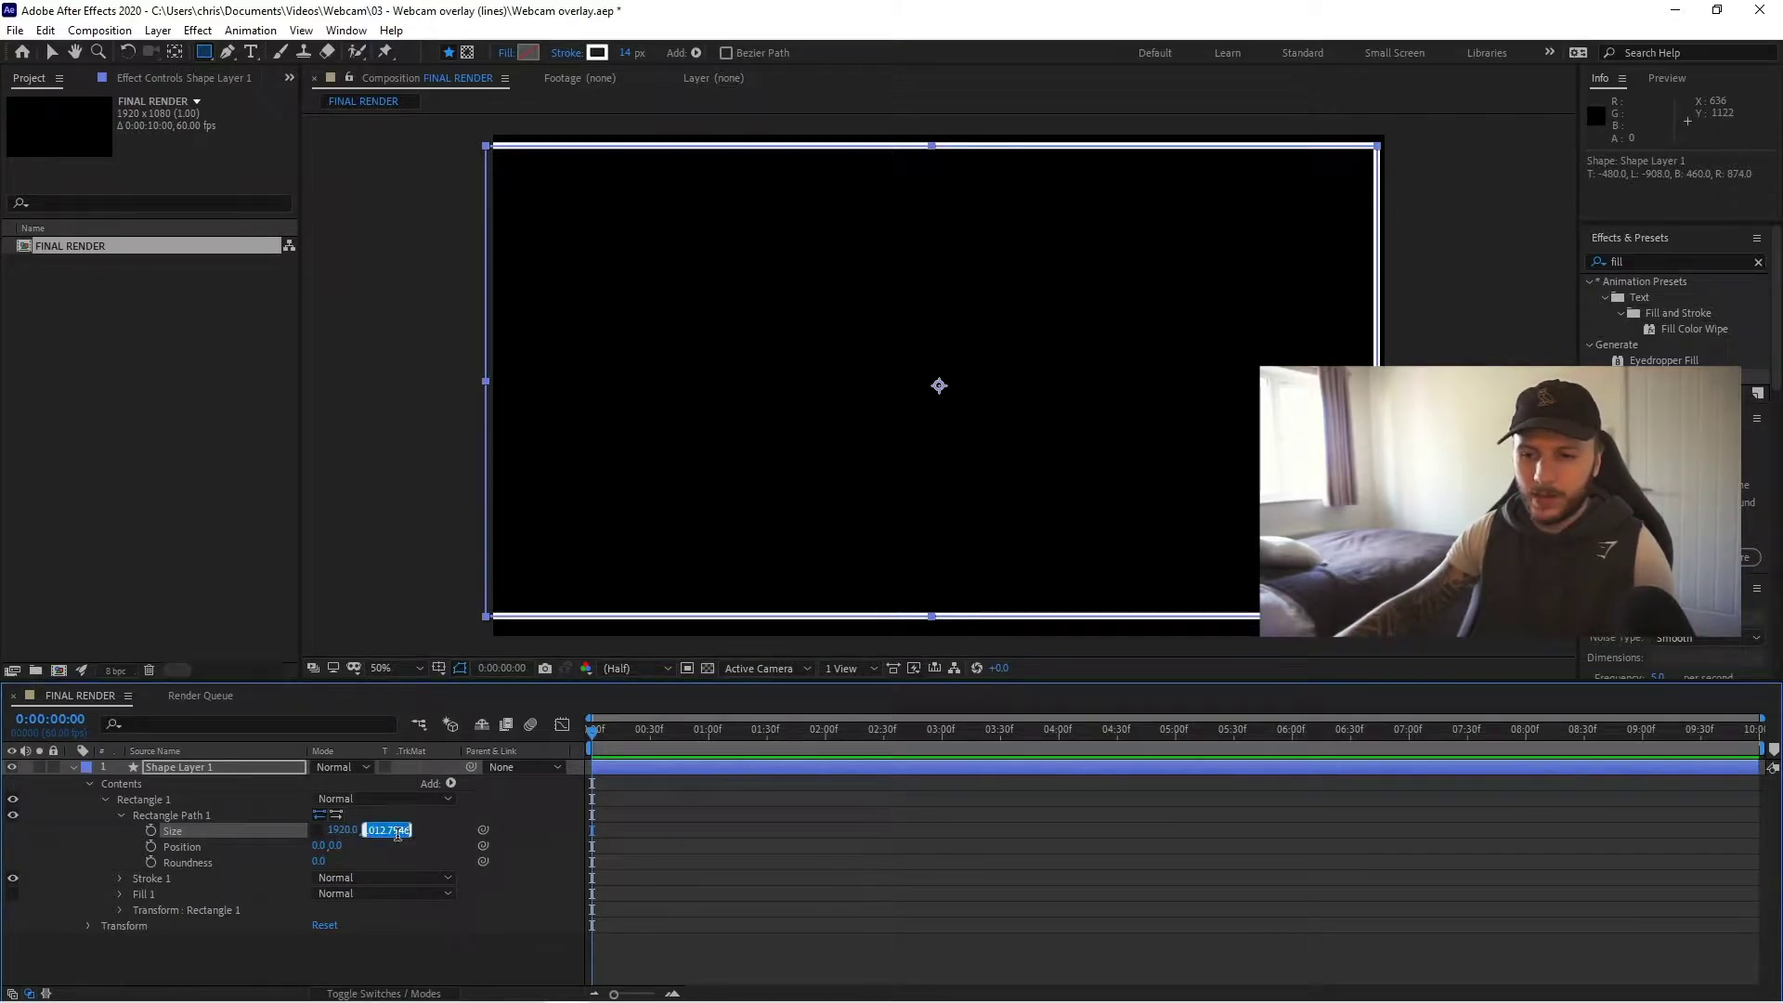
text(1080)
key(Return)
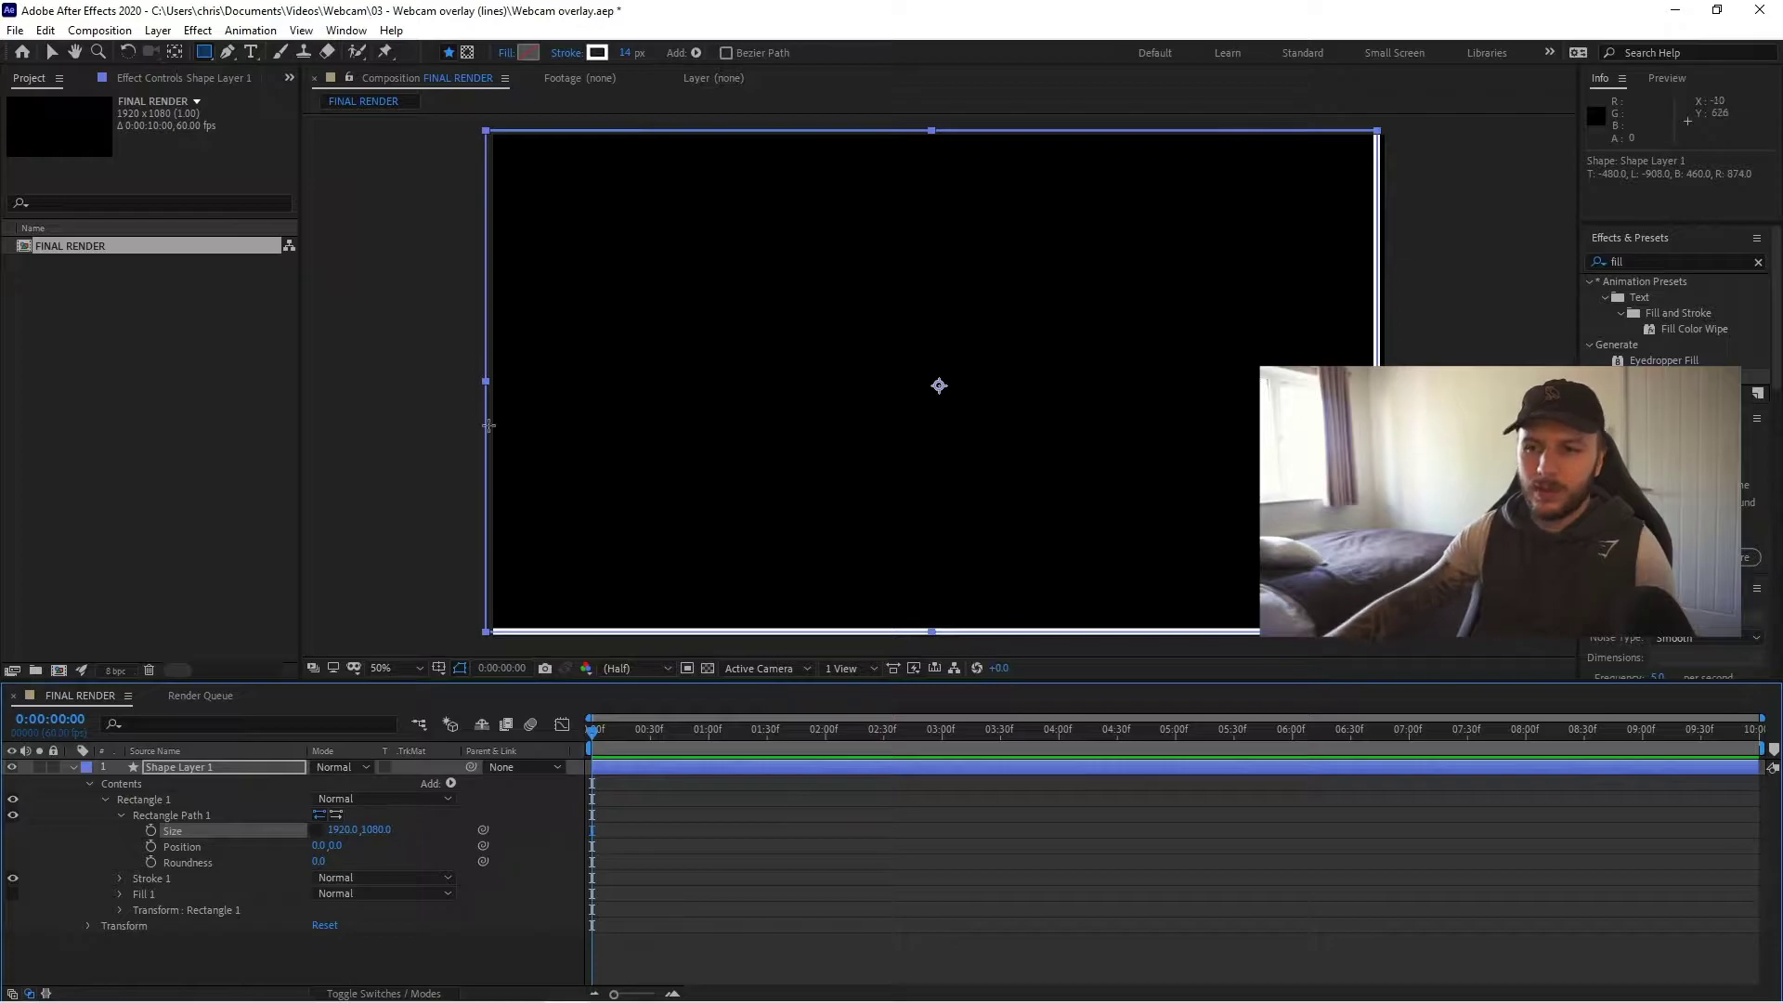
- Scale the rectangle down with its corner handles, undo the last scale, then deselect
click(49, 53)
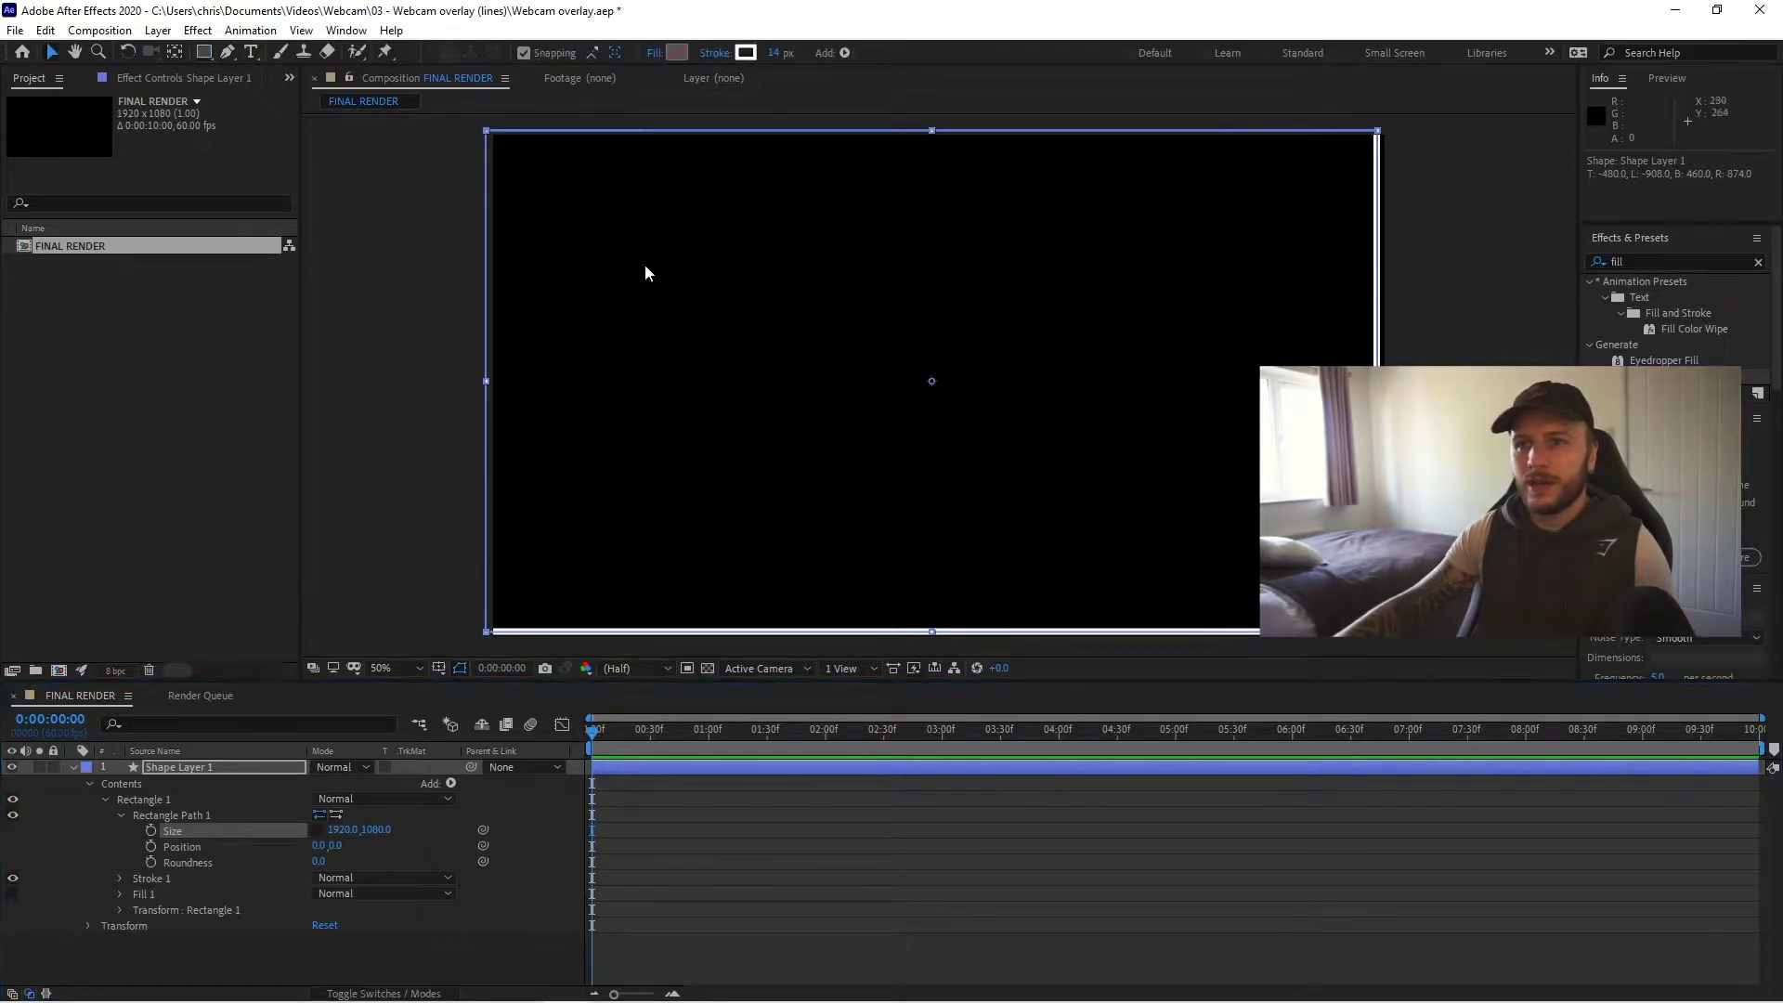
drag(1139, 496, 1146, 497)
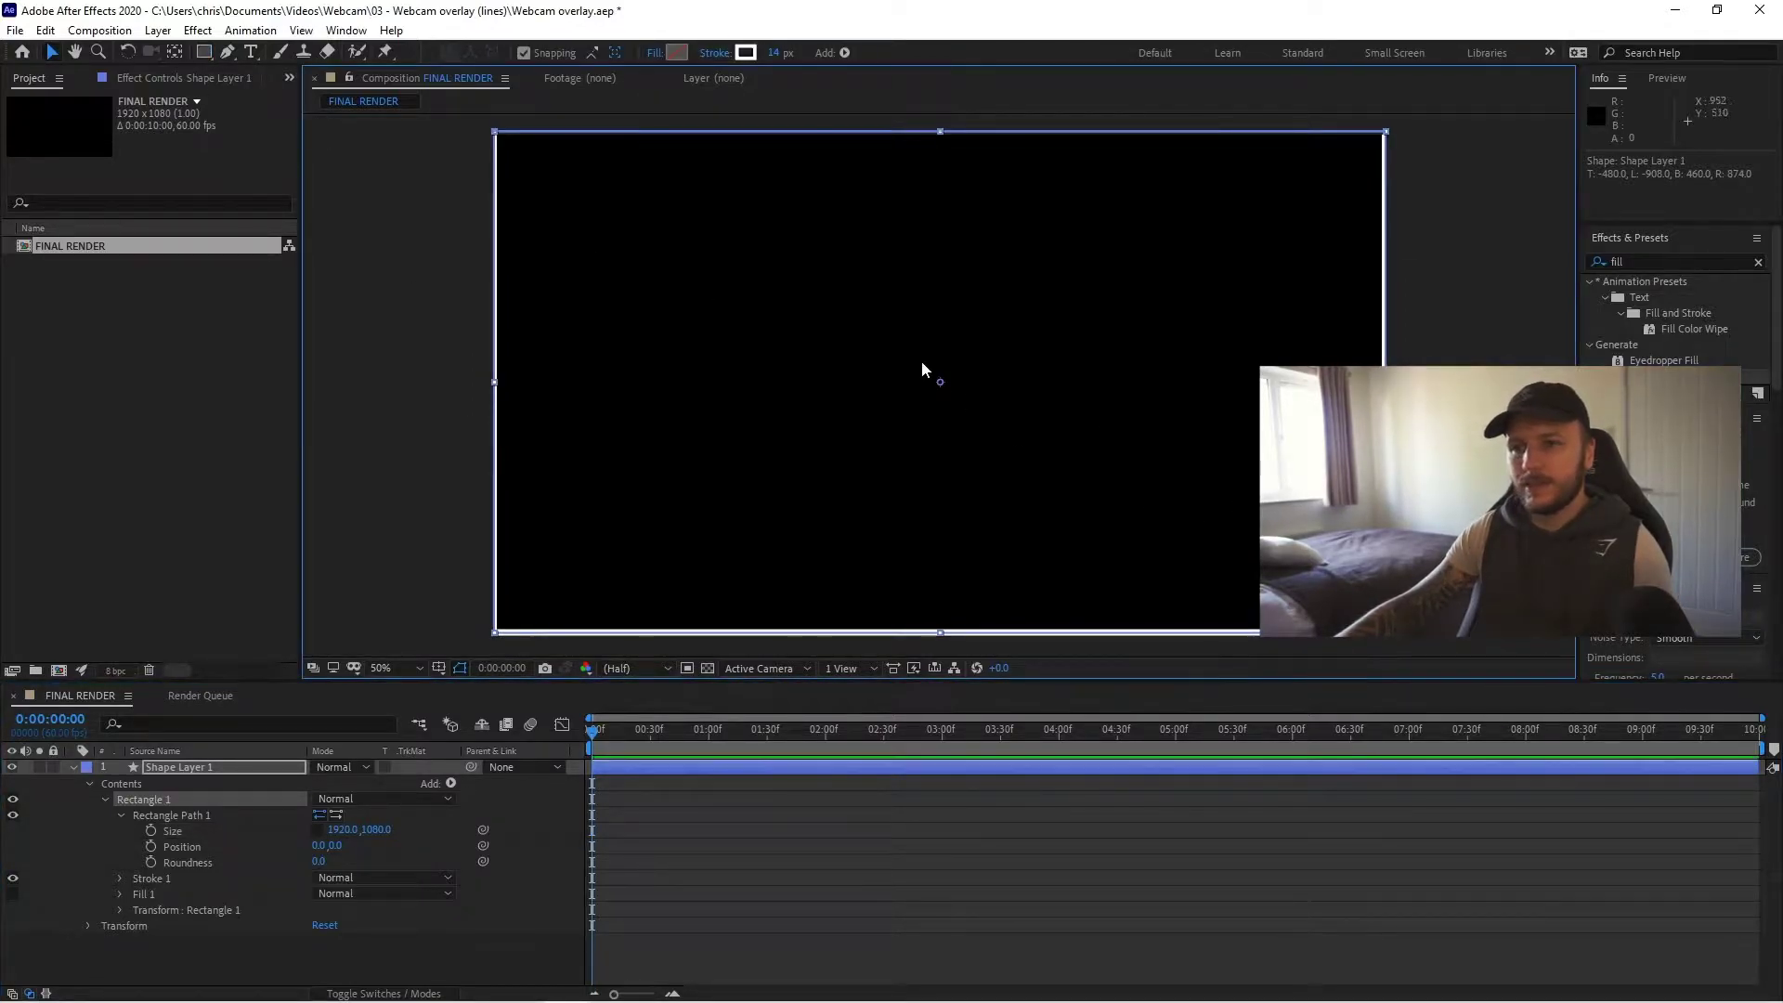
drag(1390, 641, 1231, 554)
drag(1075, 338, 1092, 353)
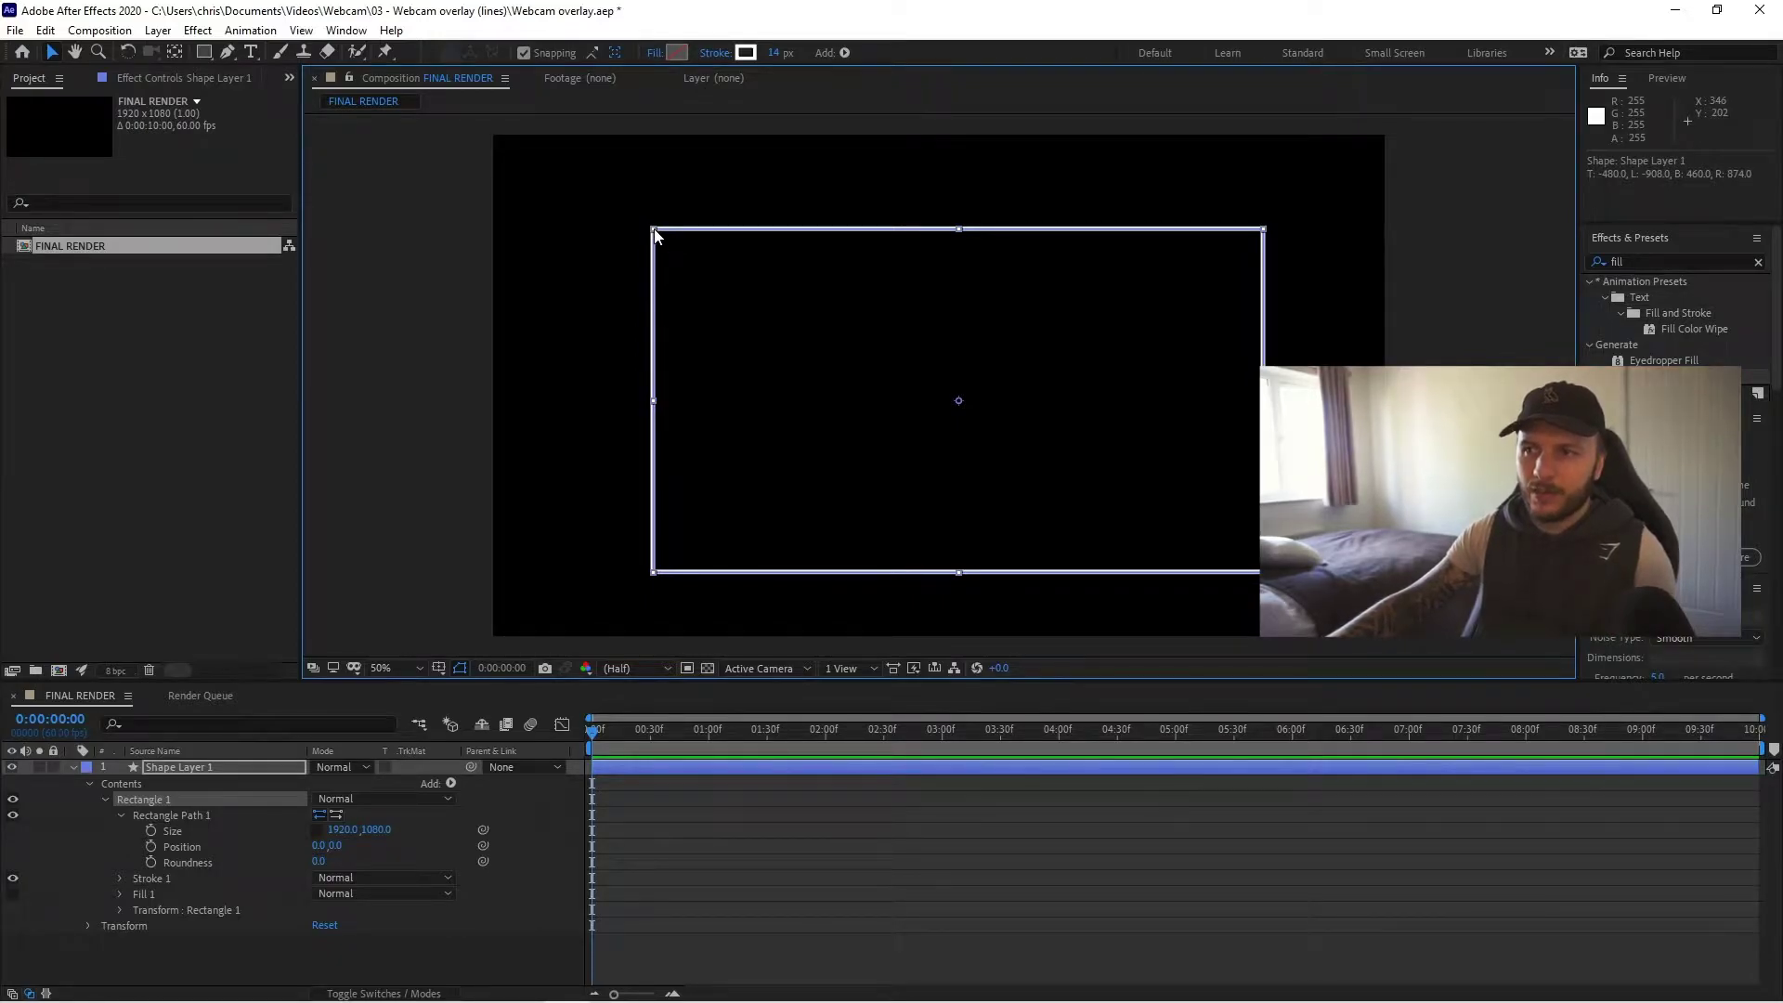
drag(656, 232, 849, 335)
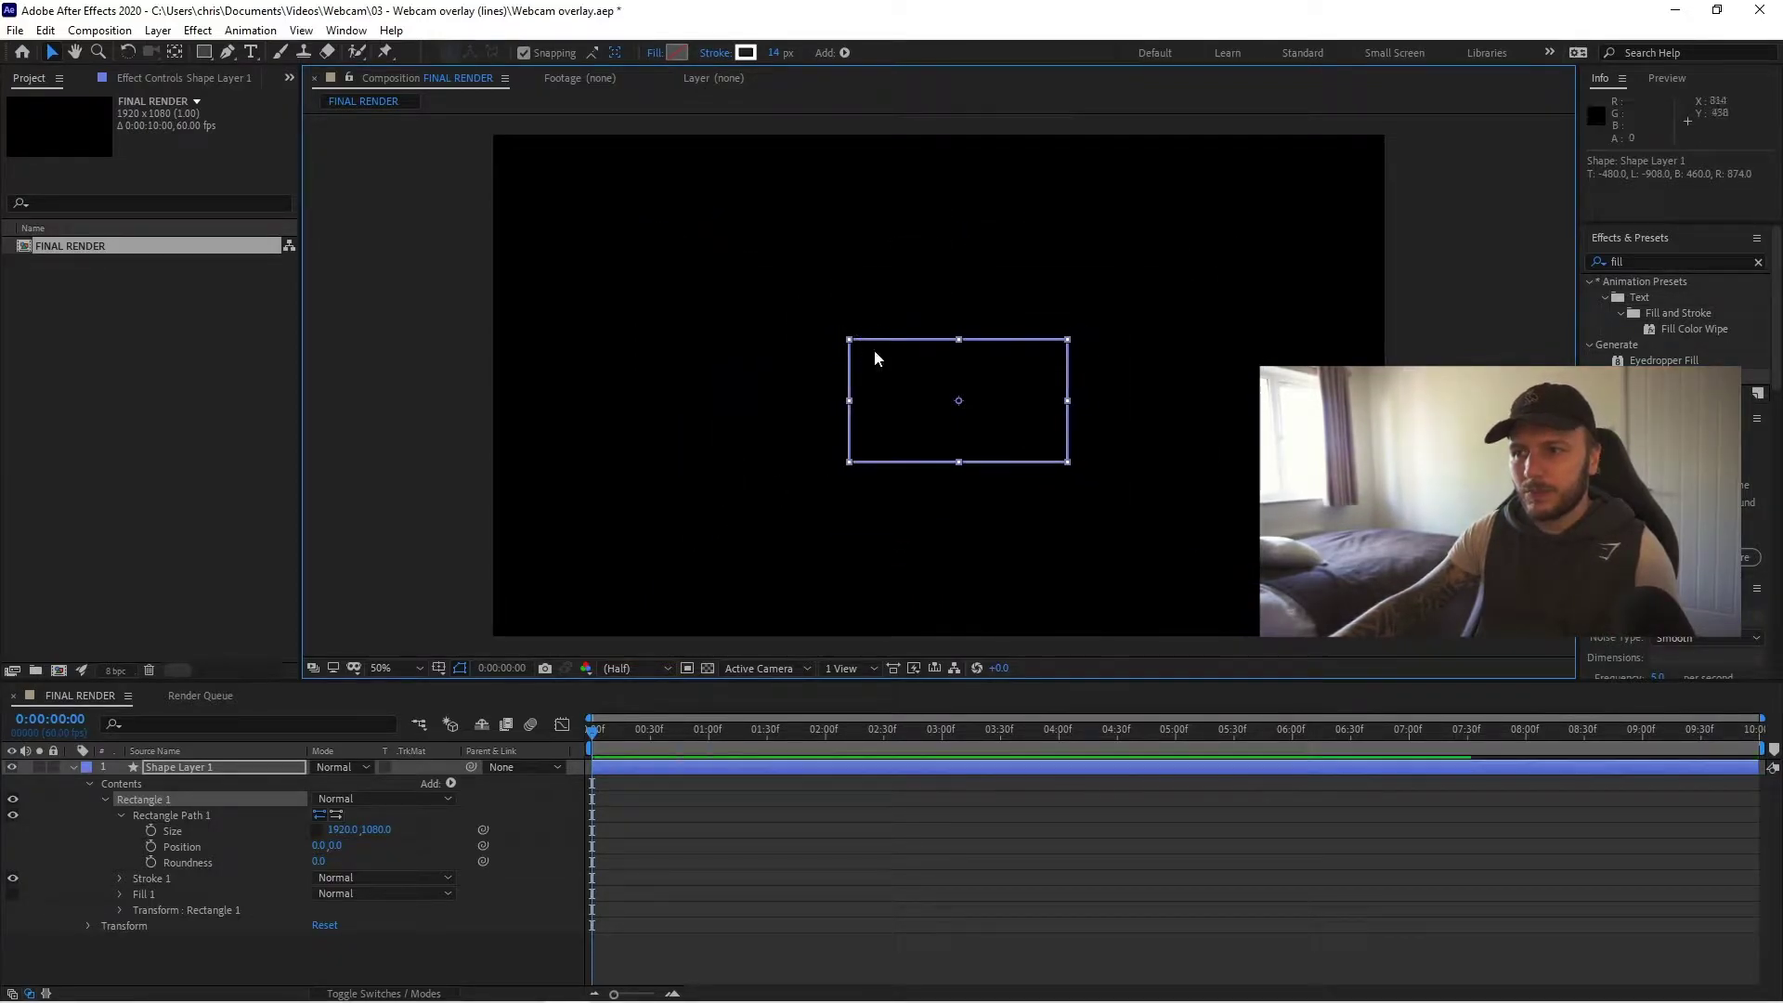
drag(940, 372, 1191, 459)
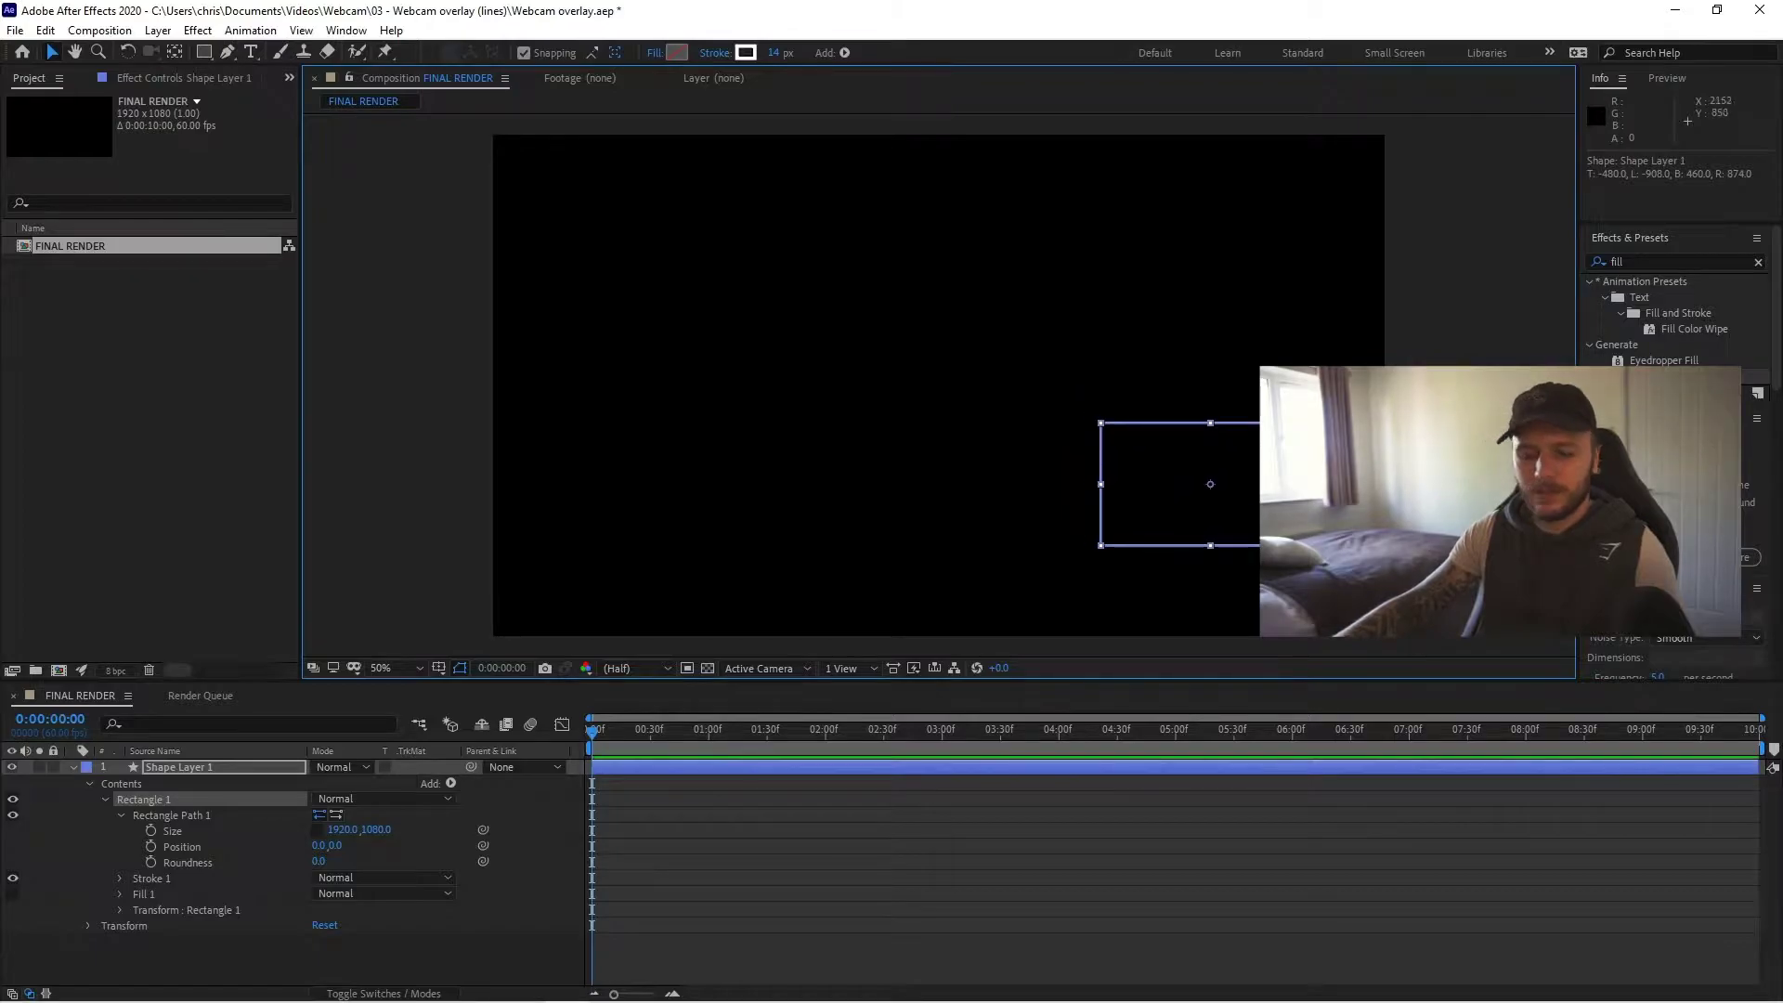
key(ctrl+z)
key(ctrl+z)
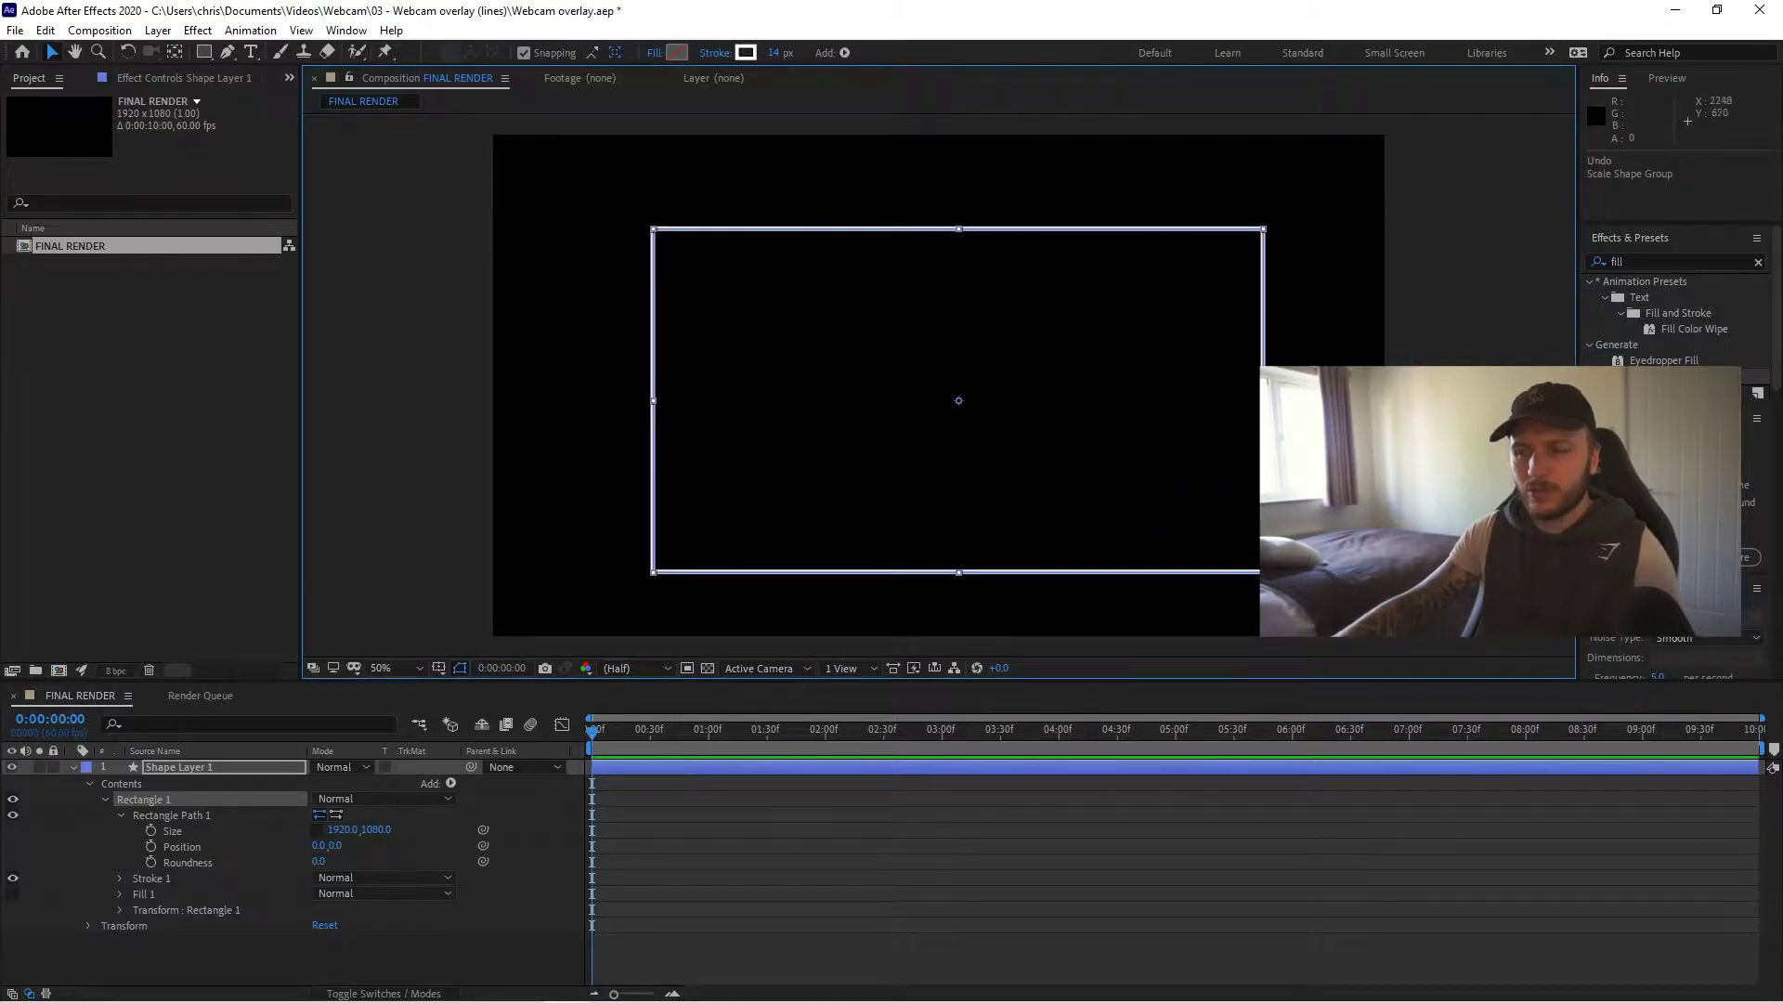
click(572, 748)
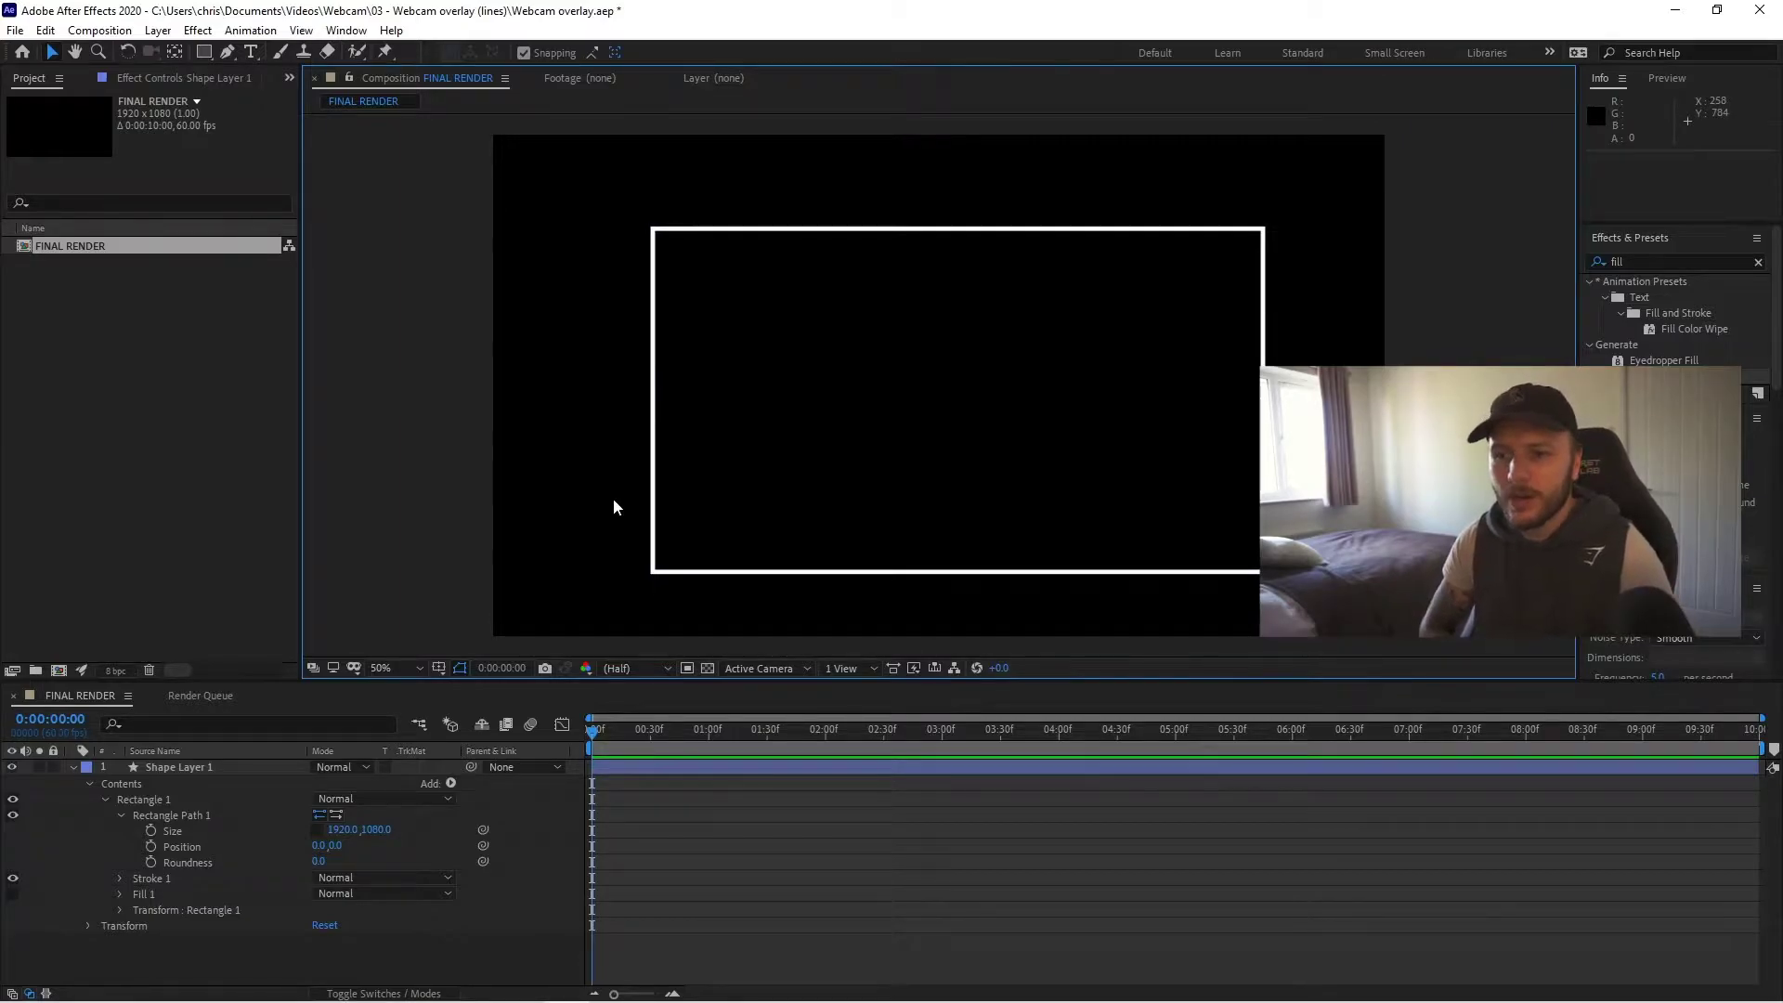
- Collapse and duplicate Shape Layer 1 to create Shape Layer 2
click(72, 767)
click(210, 770)
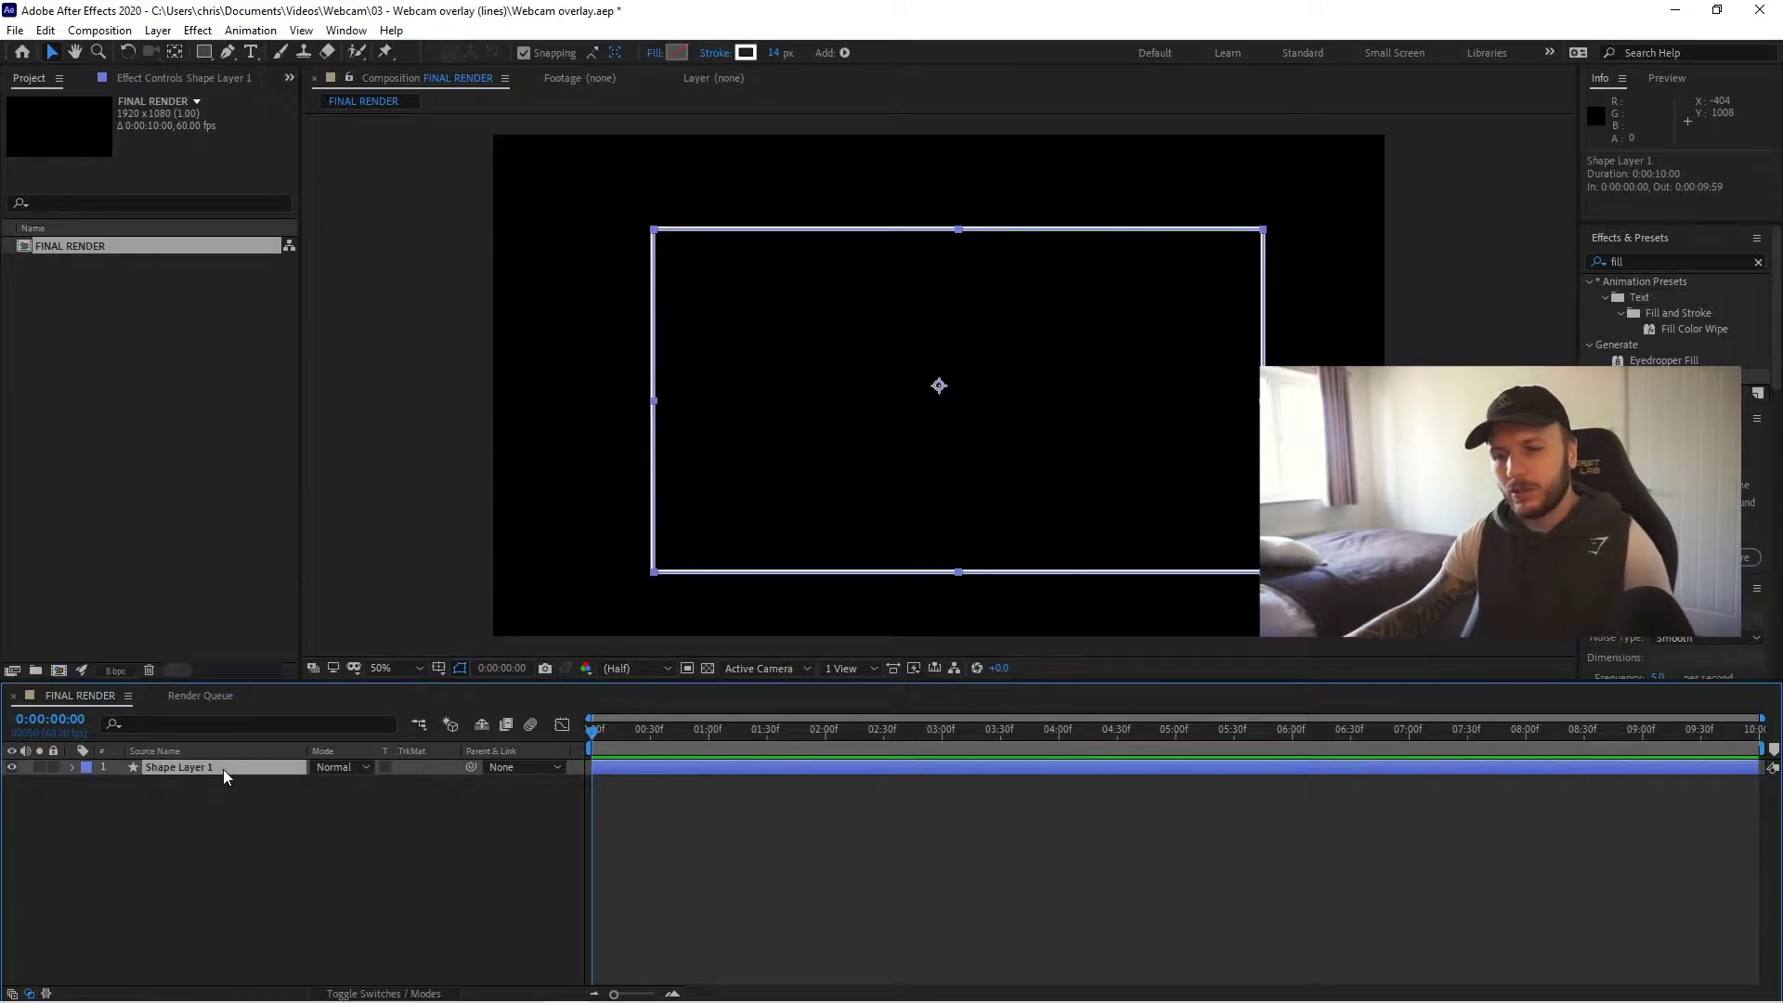
key(ctrl+d)
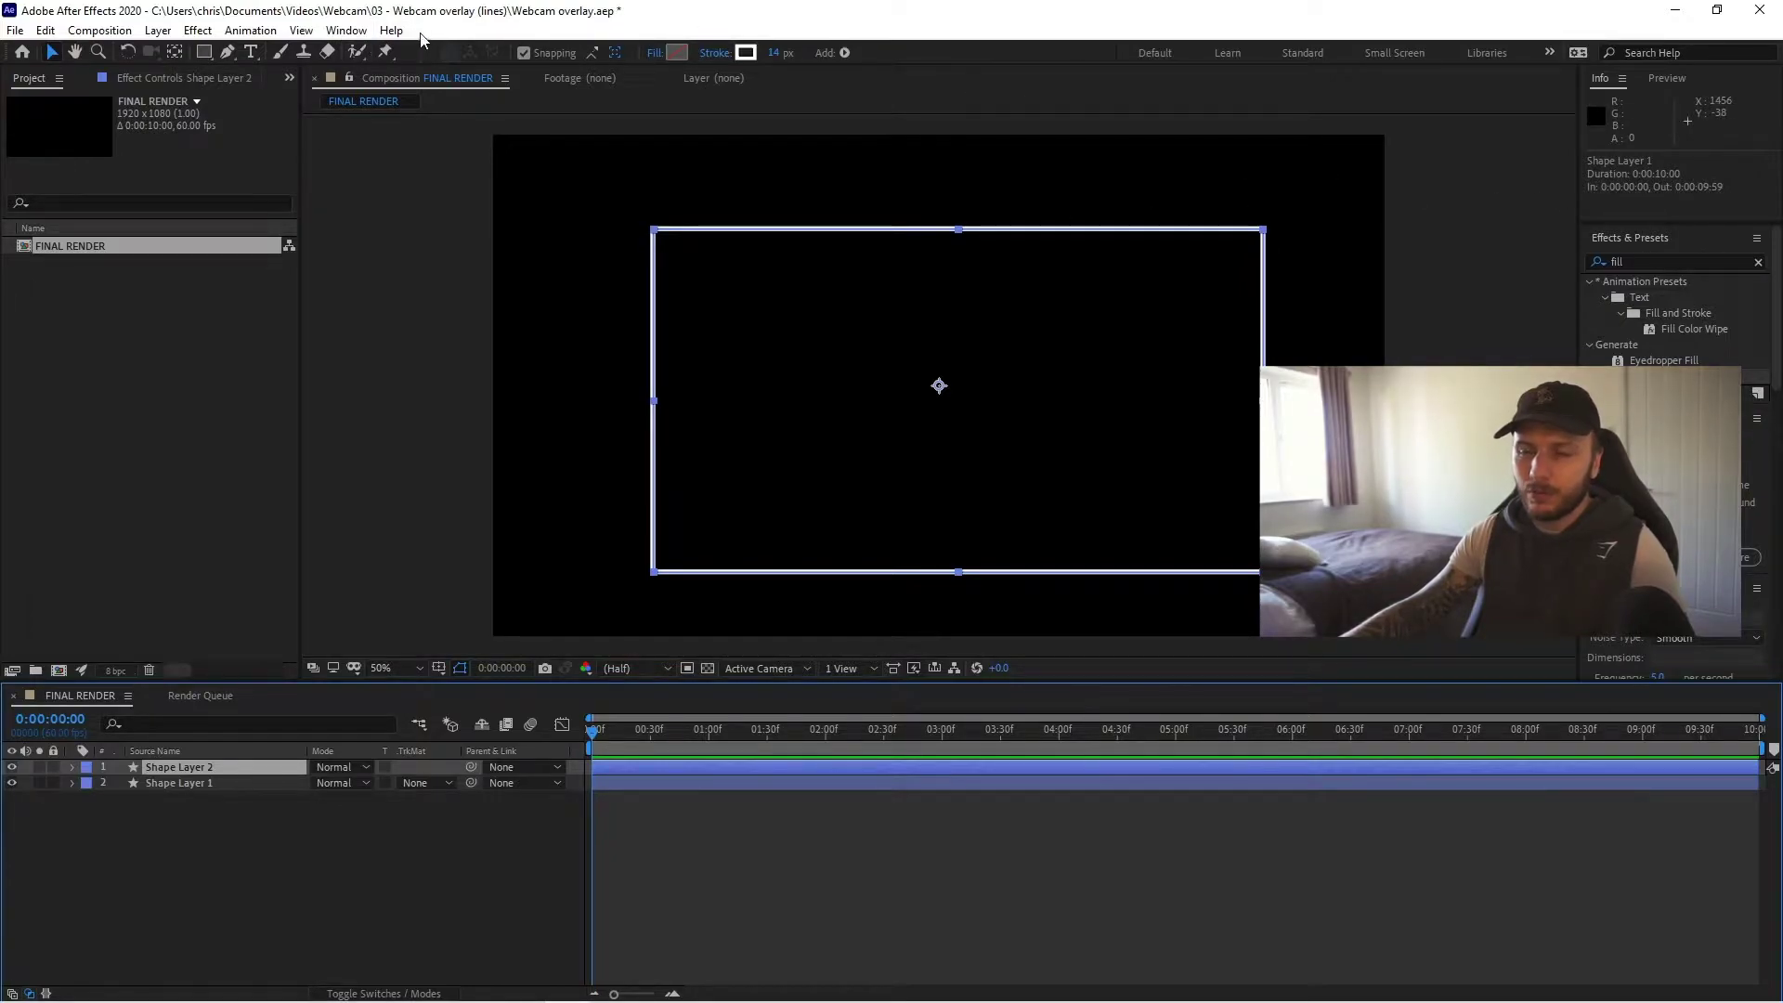
- Show the Effects & Presets panel and search it for 'fill'
click(344, 30)
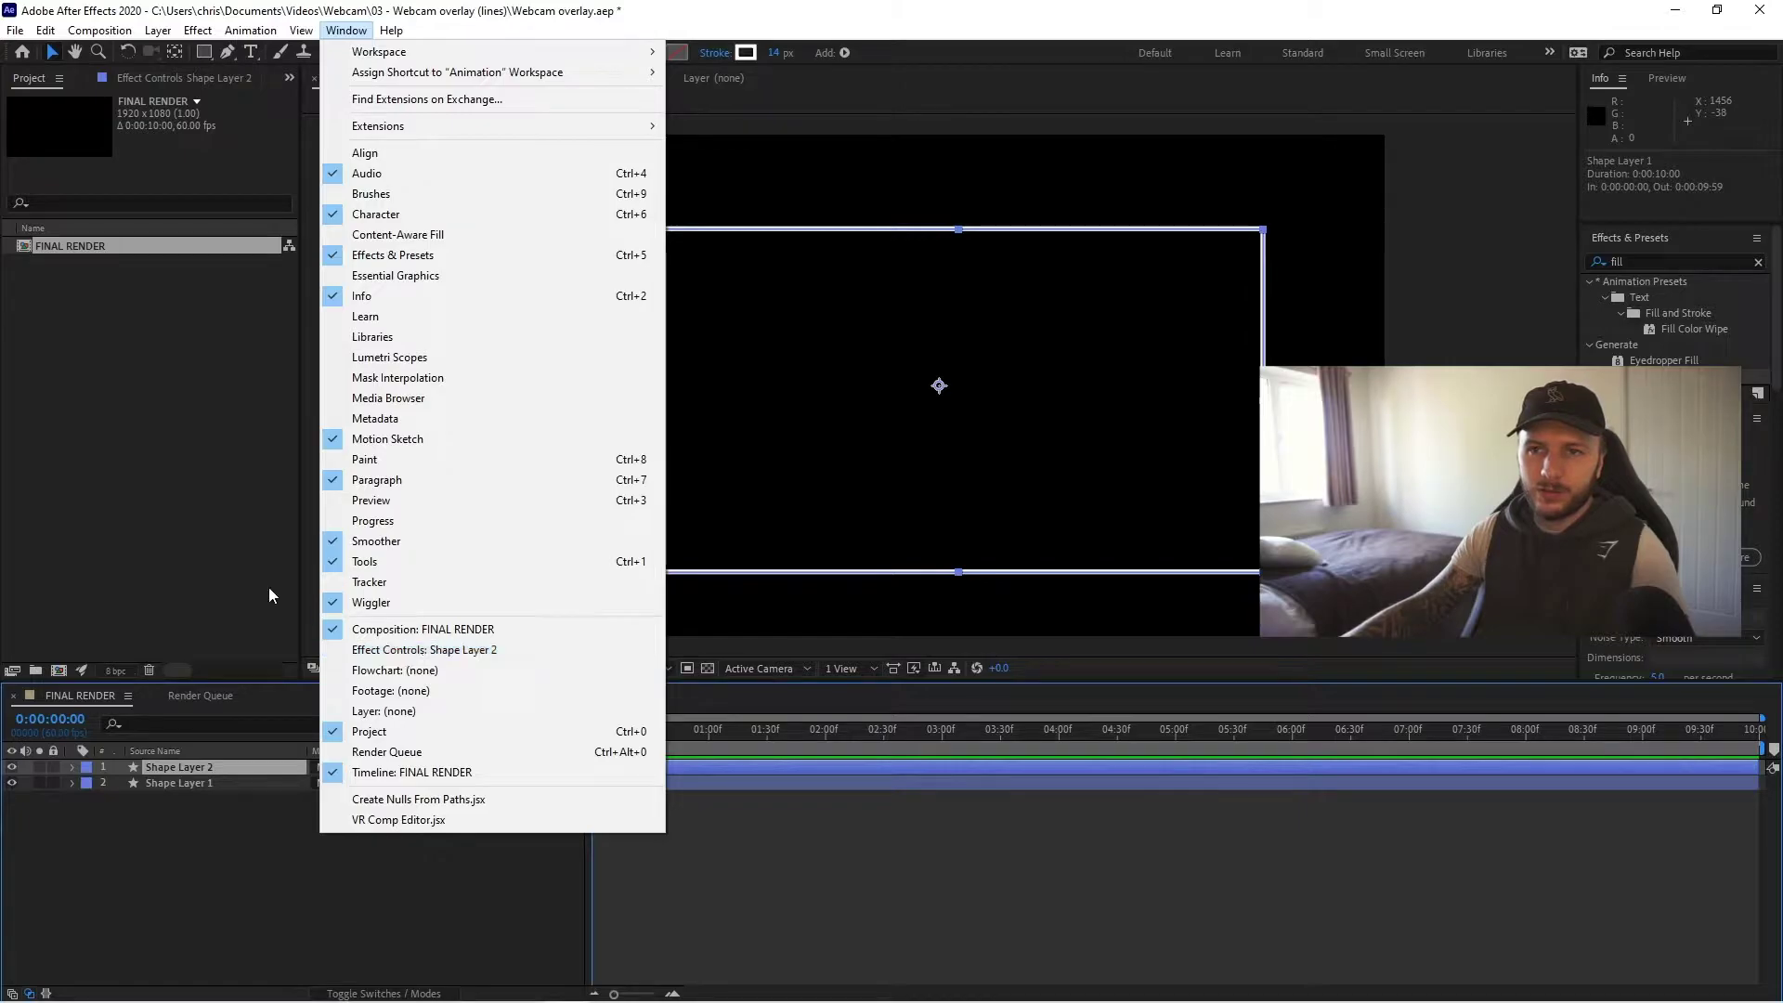
click(1659, 262)
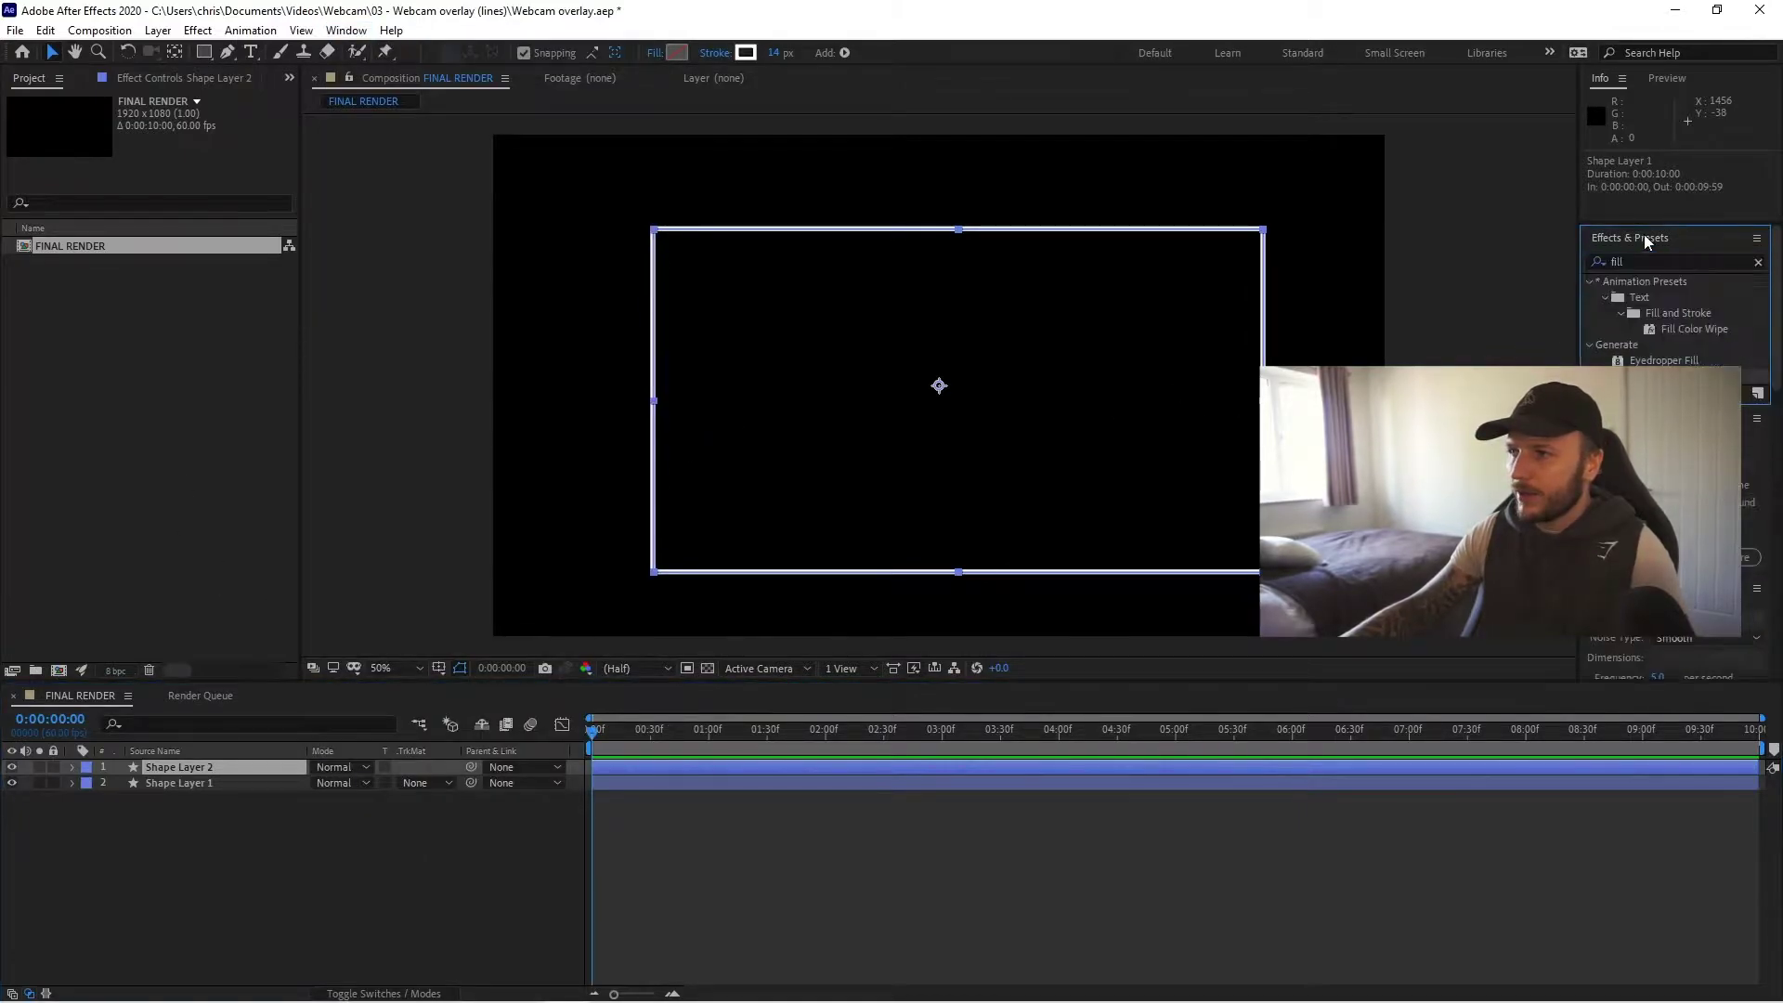
click(1630, 261)
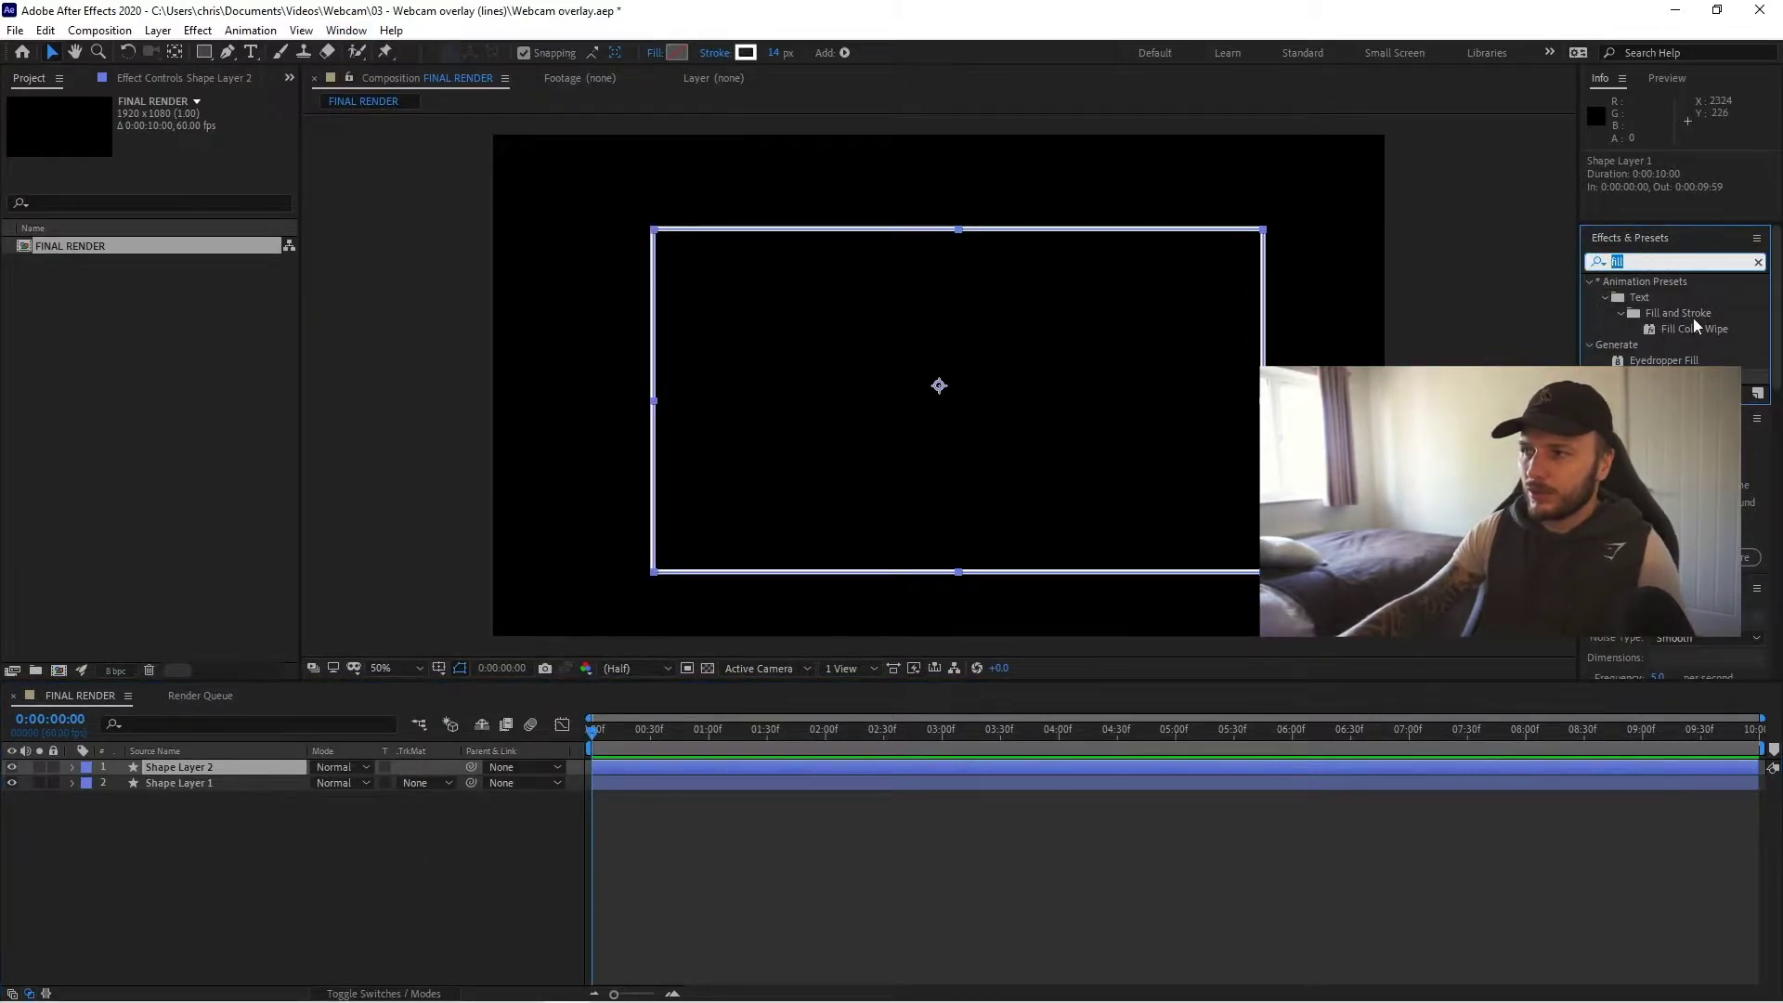
- Apply the Fill effect to Shape Layer 2 with colour hex 4D4AD1
drag(572, 749, 887, 560)
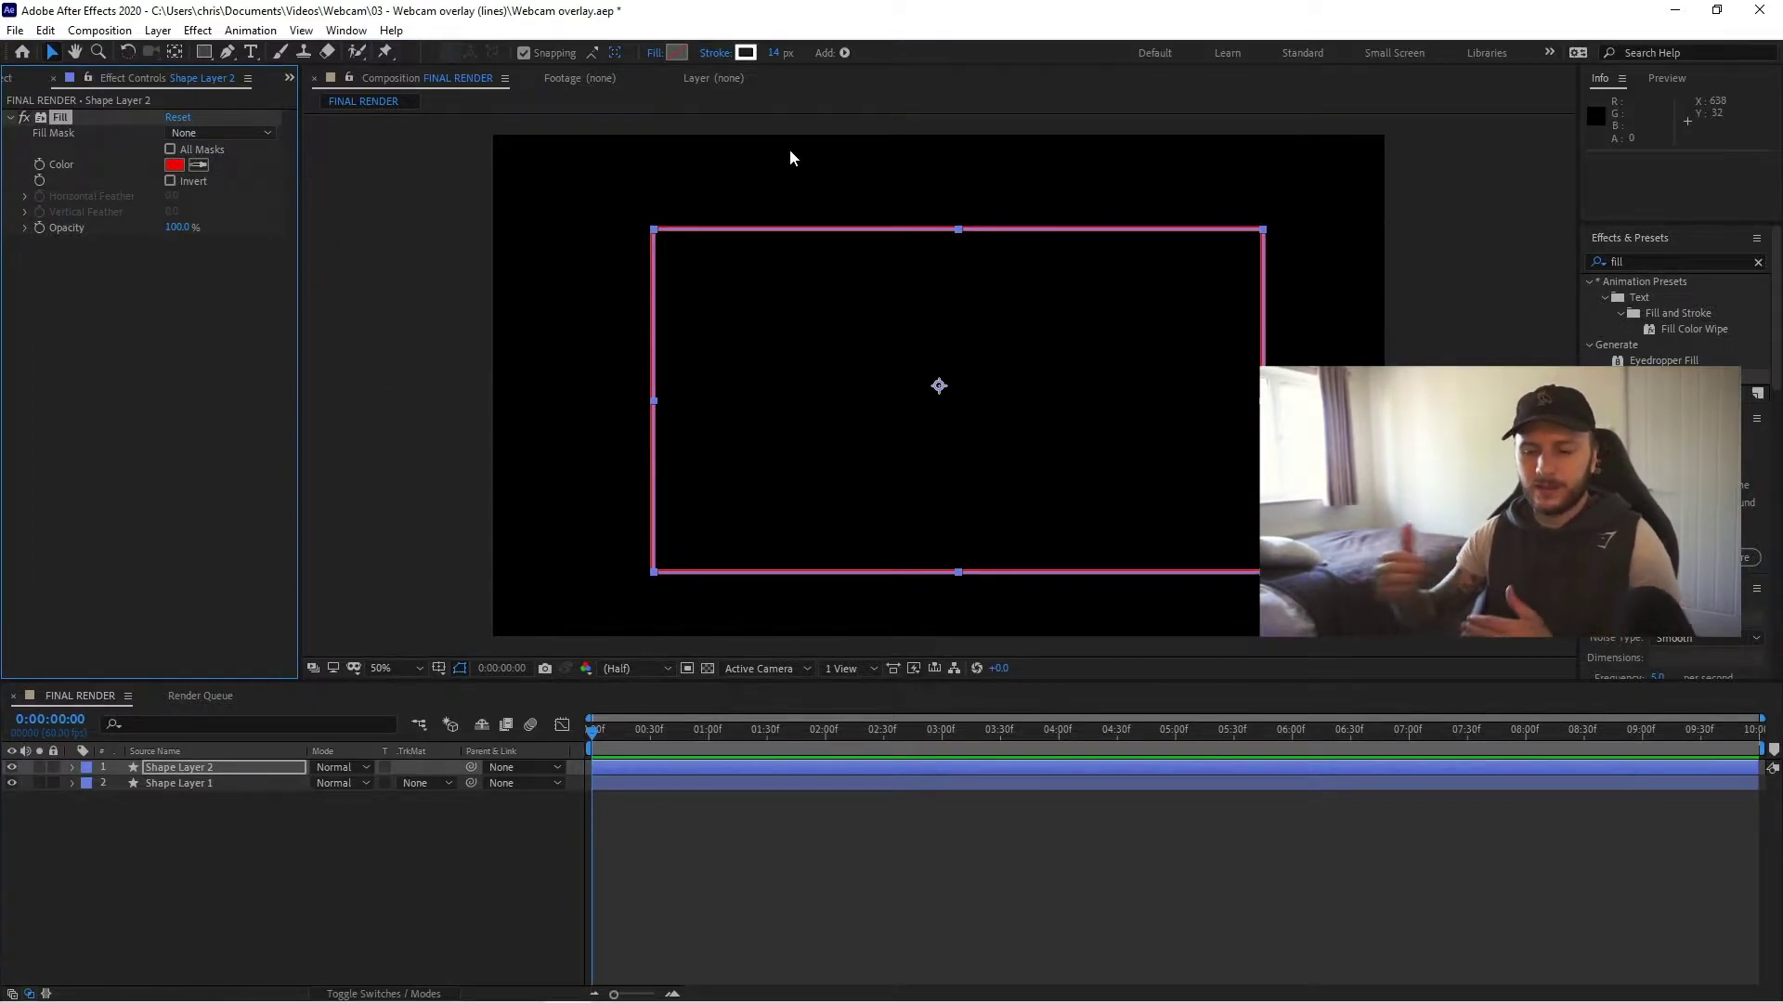
click(370, 211)
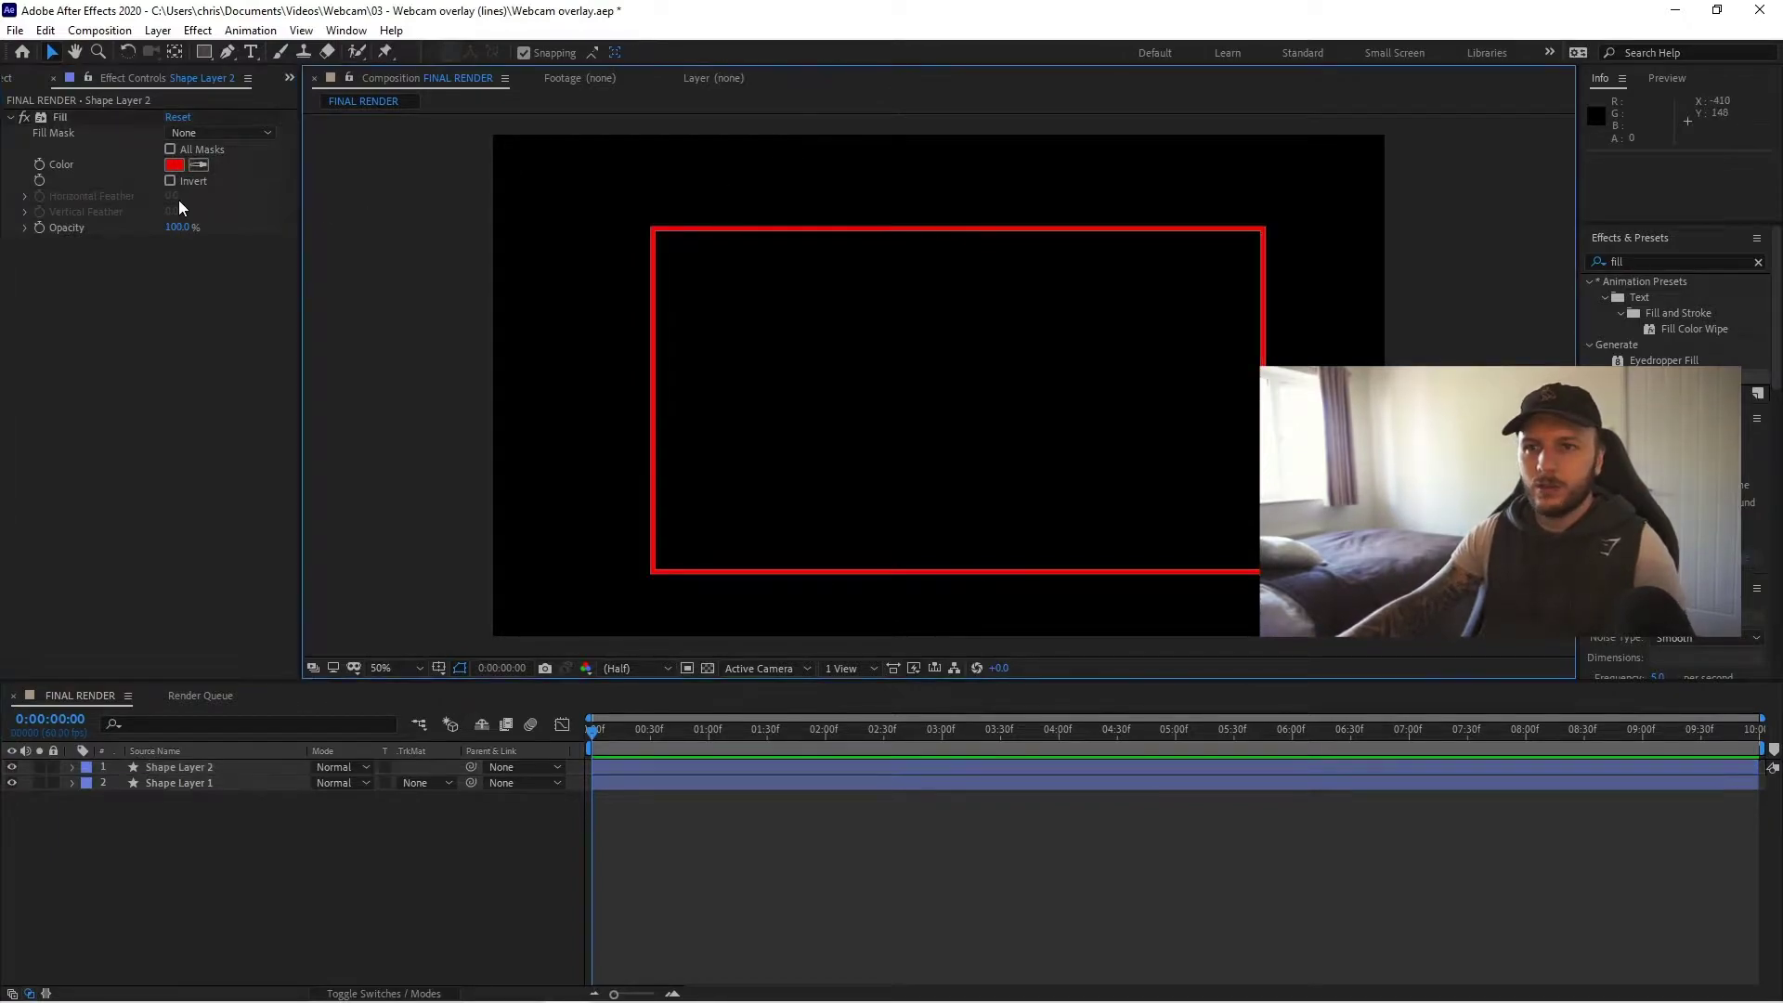
click(174, 165)
text(1A1952)
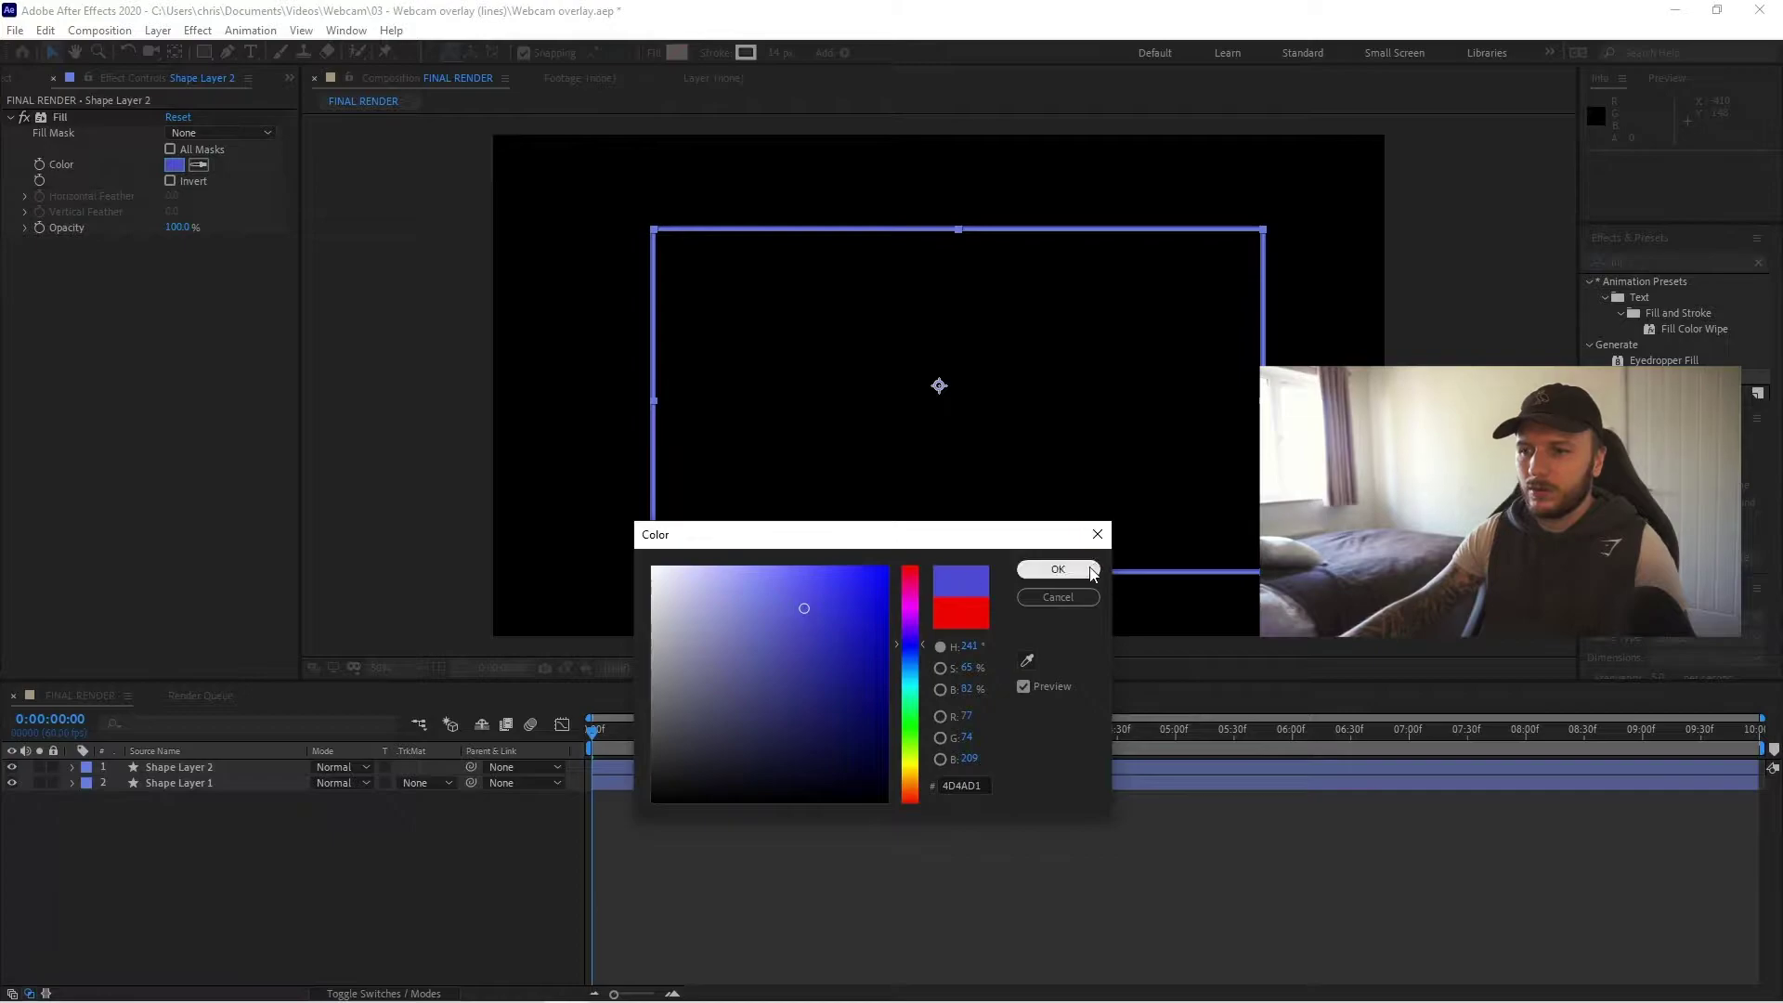
click(1058, 569)
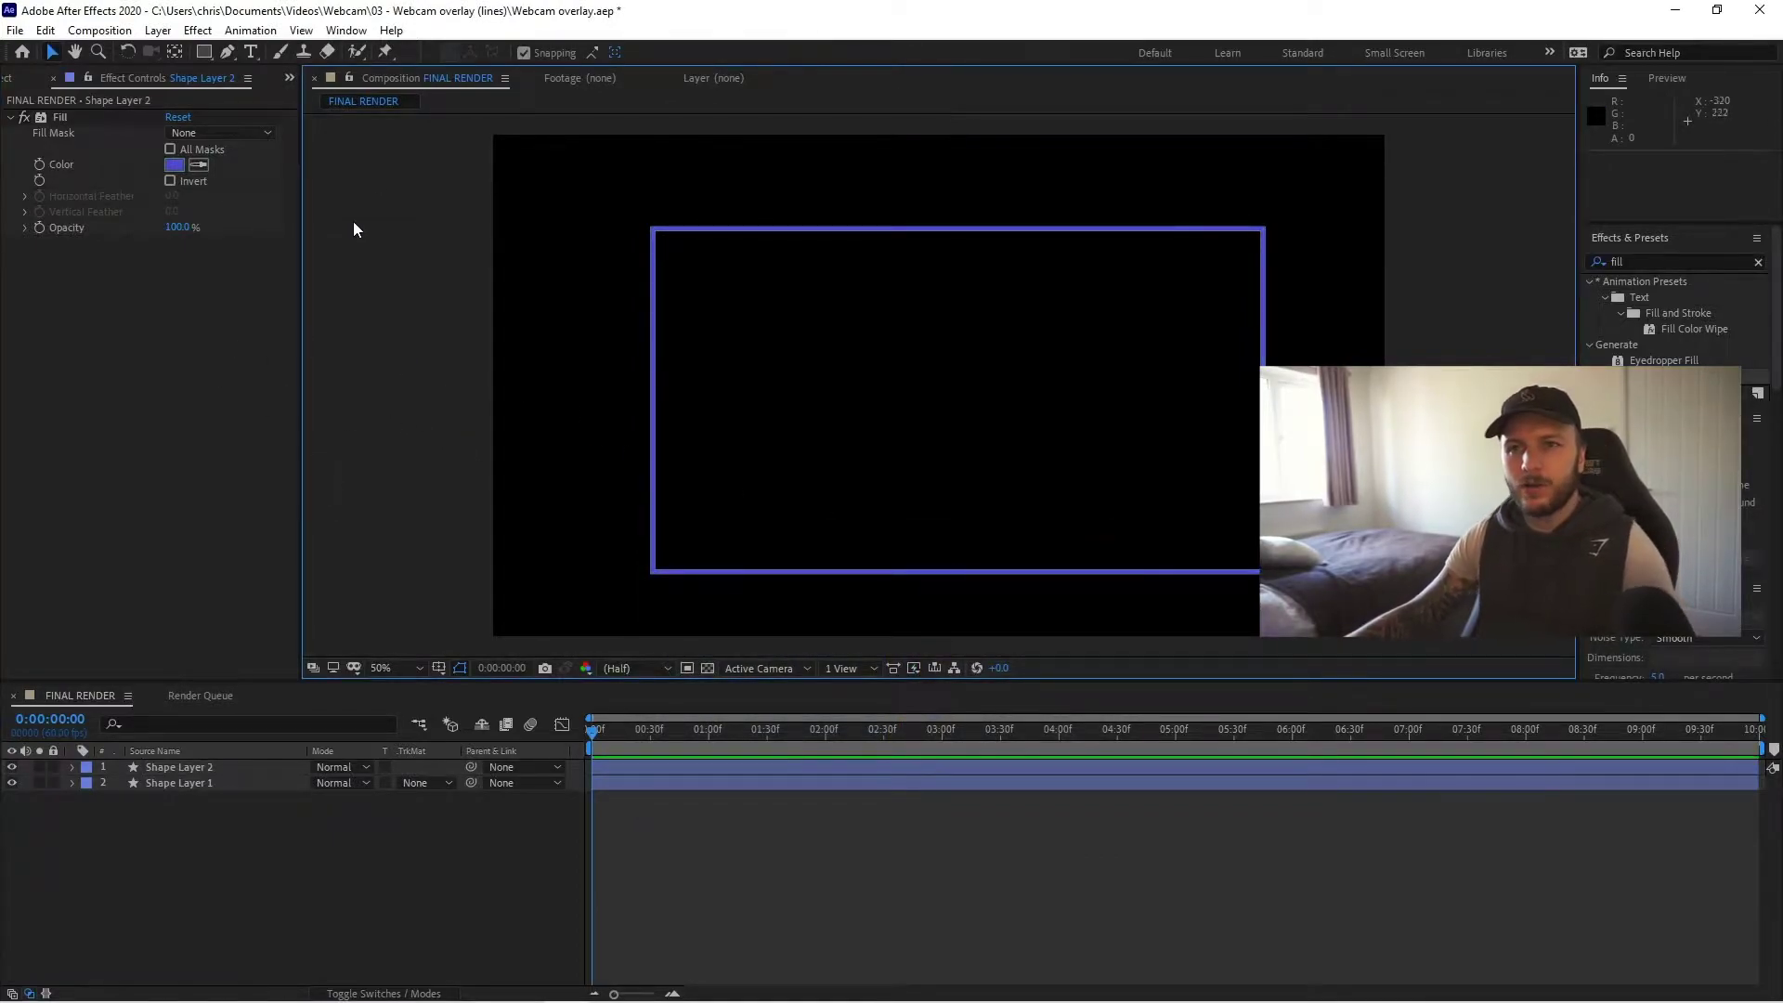
- Expand Shape Layer 2's Contents and add Trim Paths beneath Rectangle 1
click(163, 768)
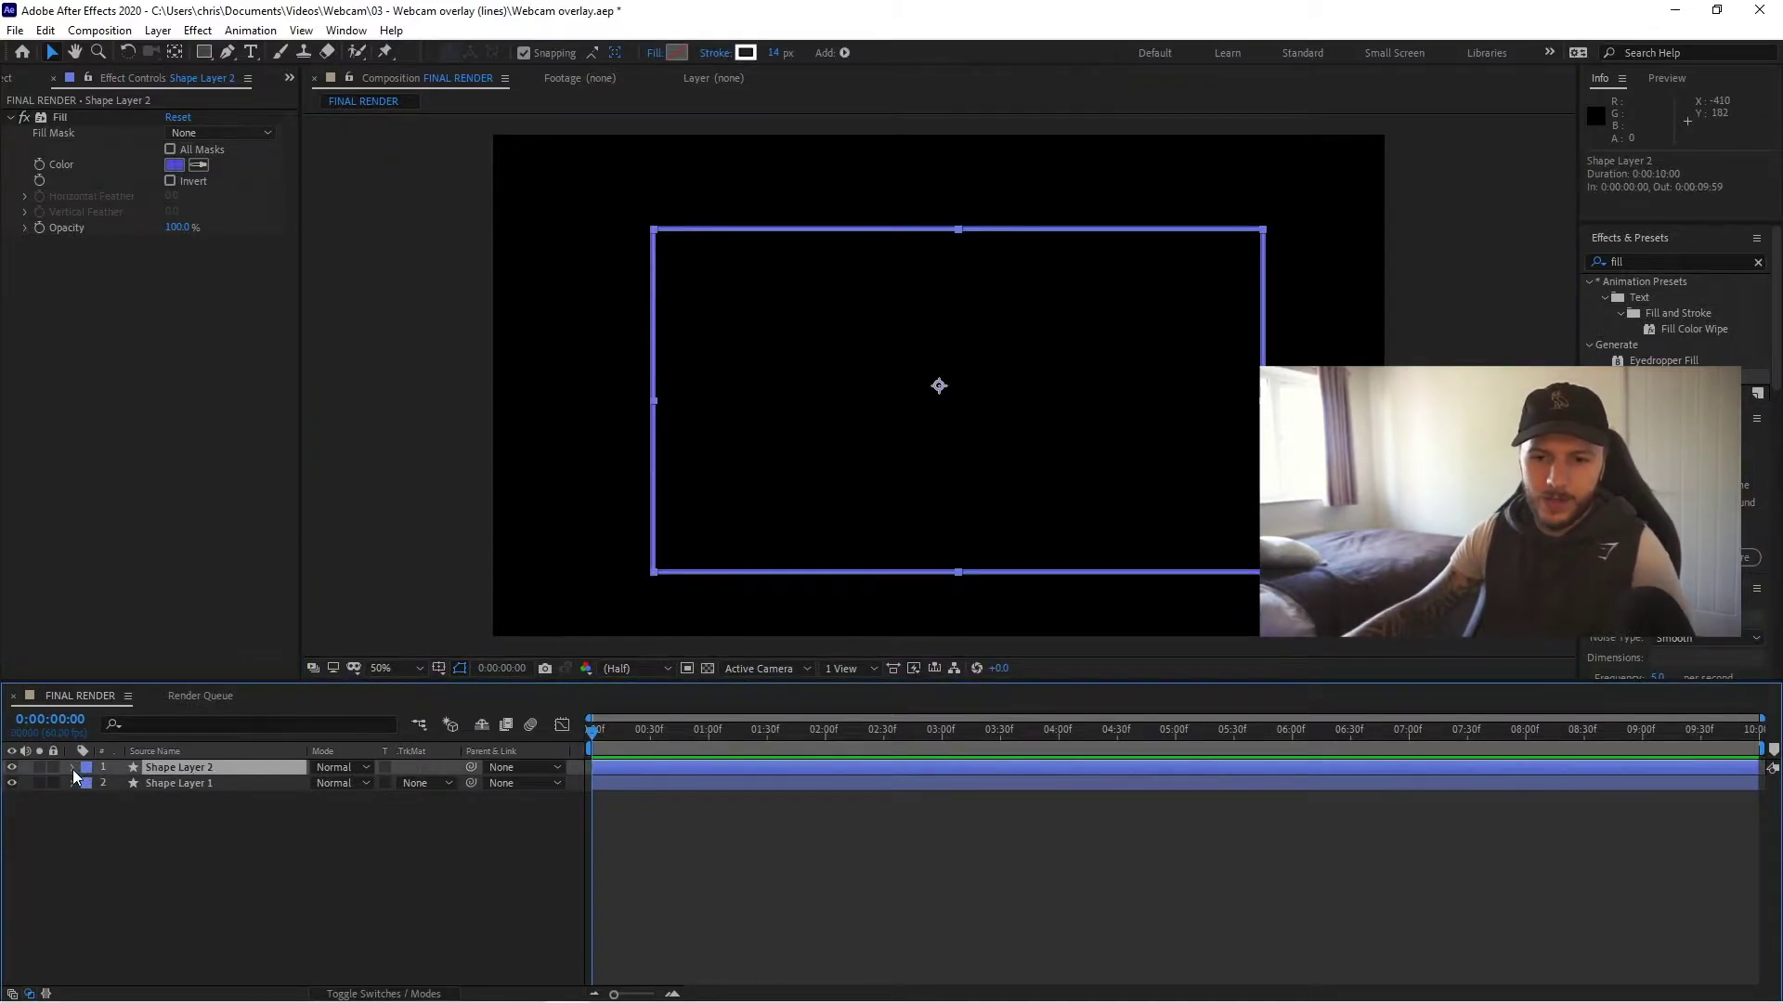
click(72, 767)
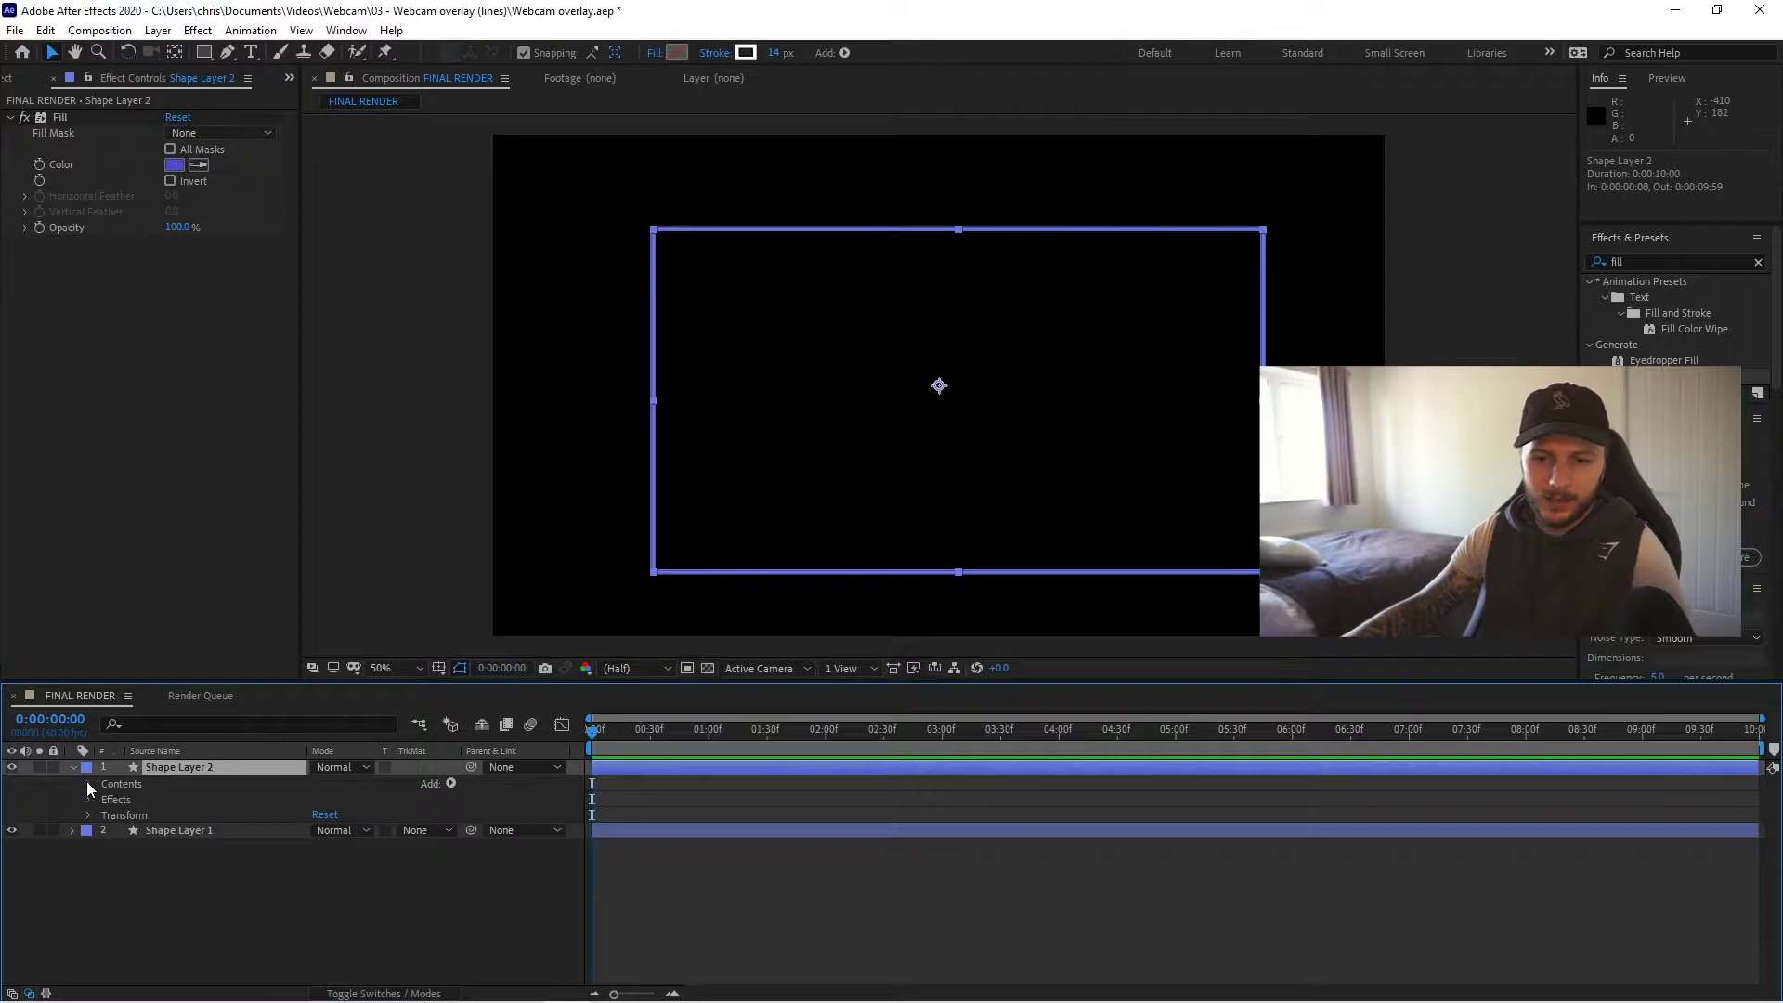
click(89, 785)
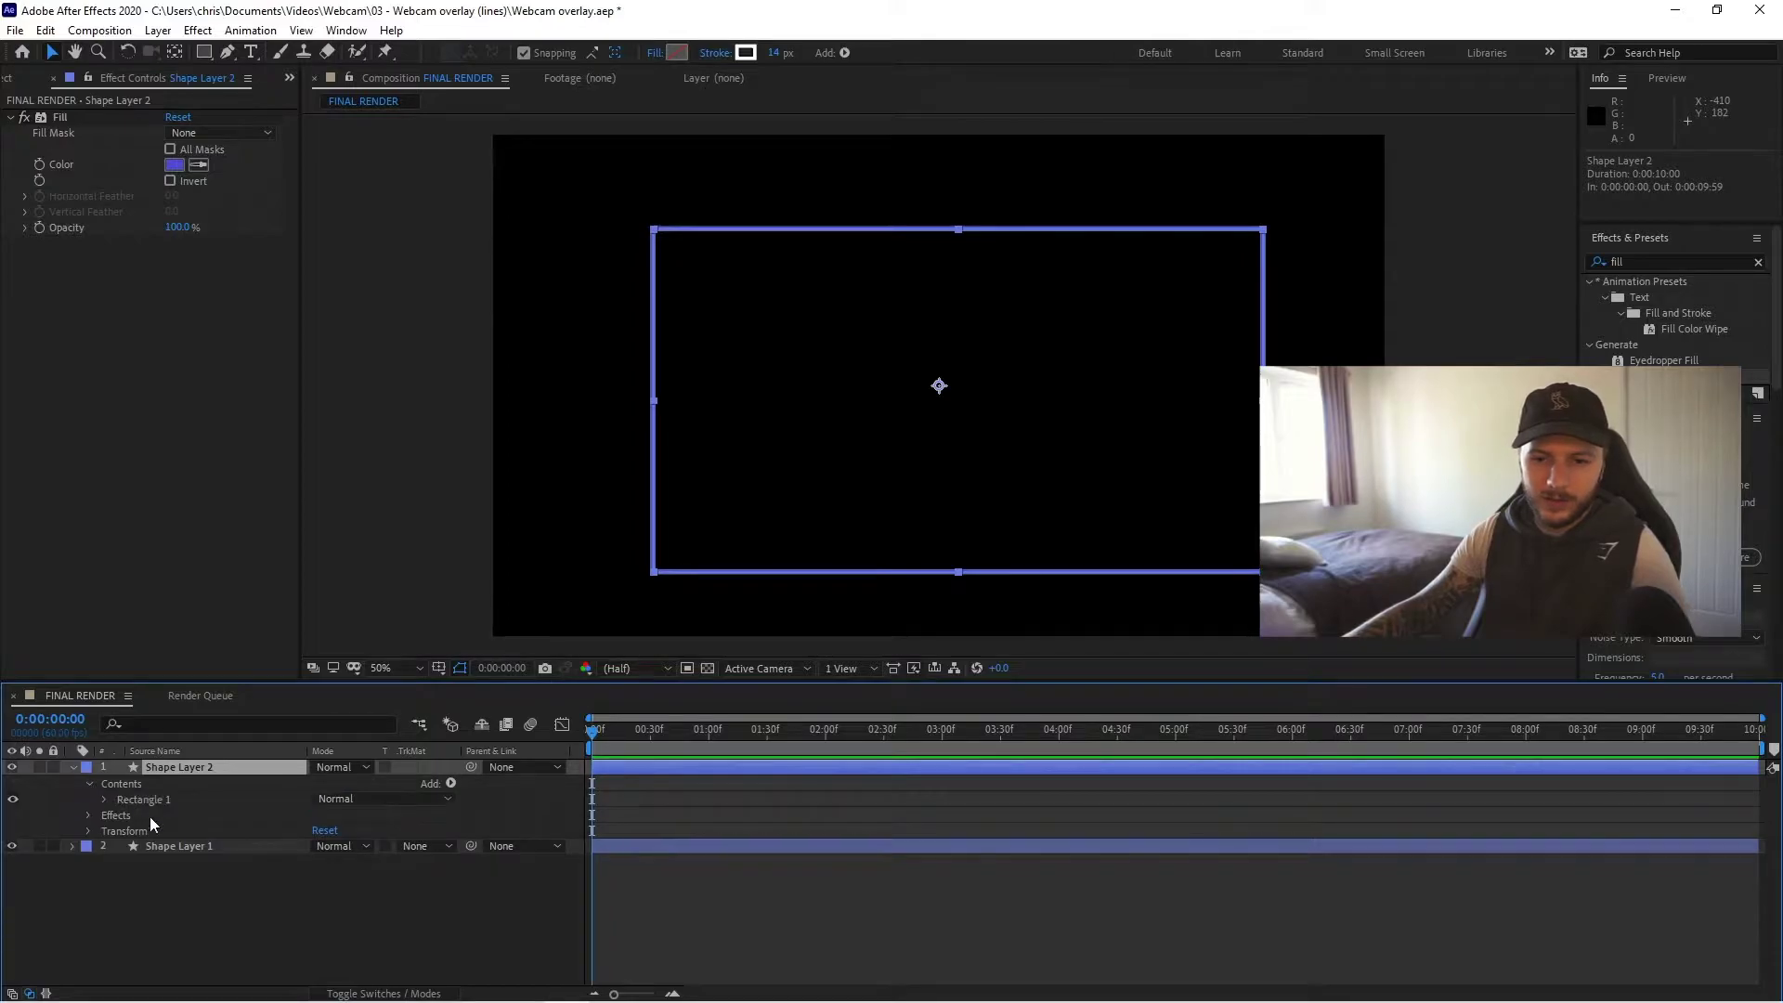
click(451, 785)
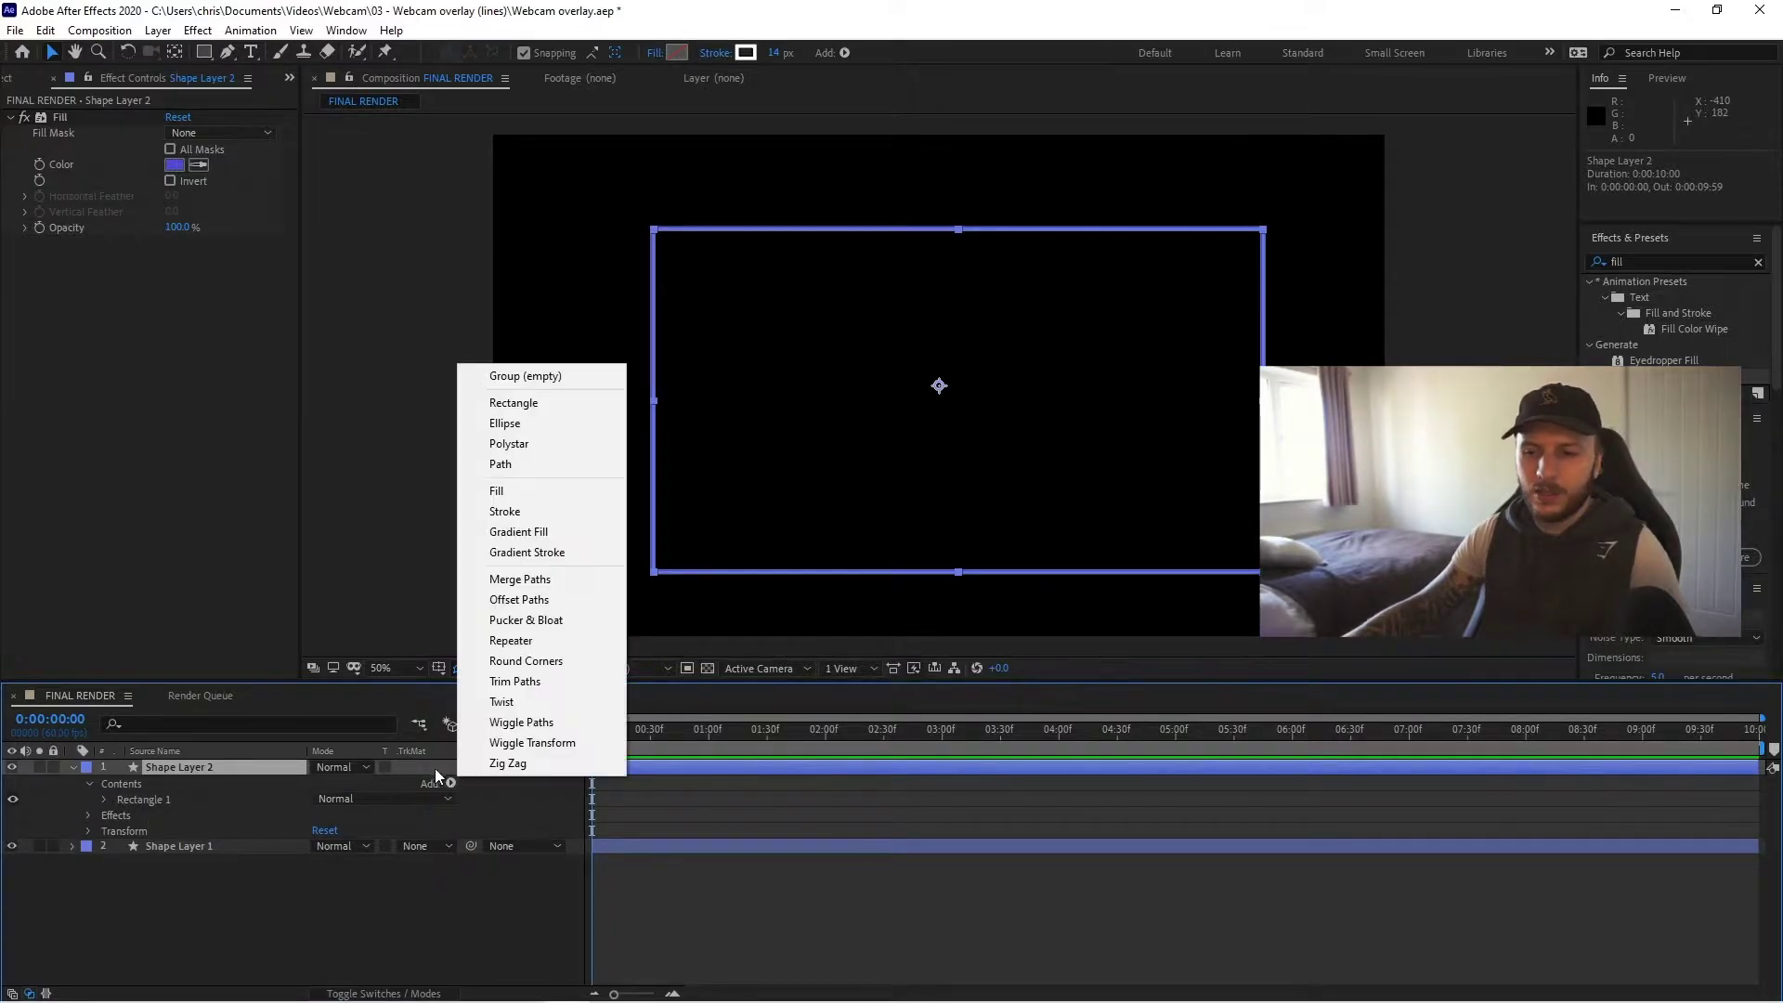
click(556, 685)
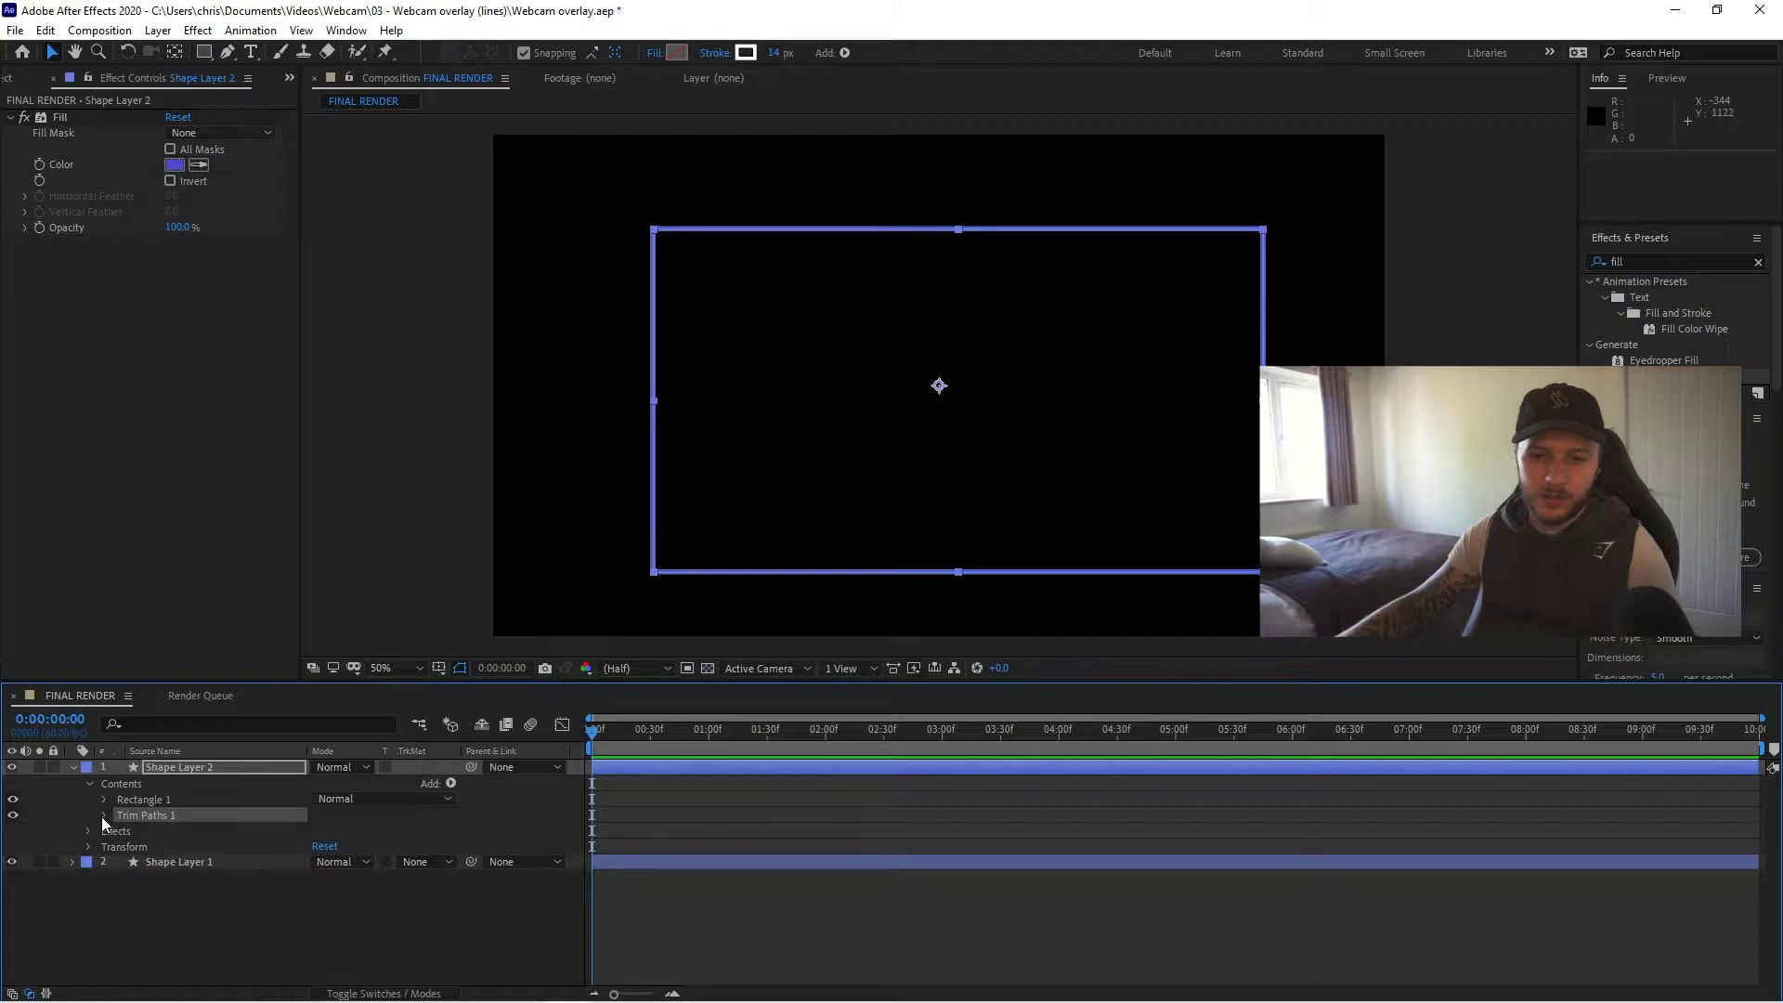
- Change the Fill effect colour on Shape Layer 2 from blue-violet to lime green
click(349, 615)
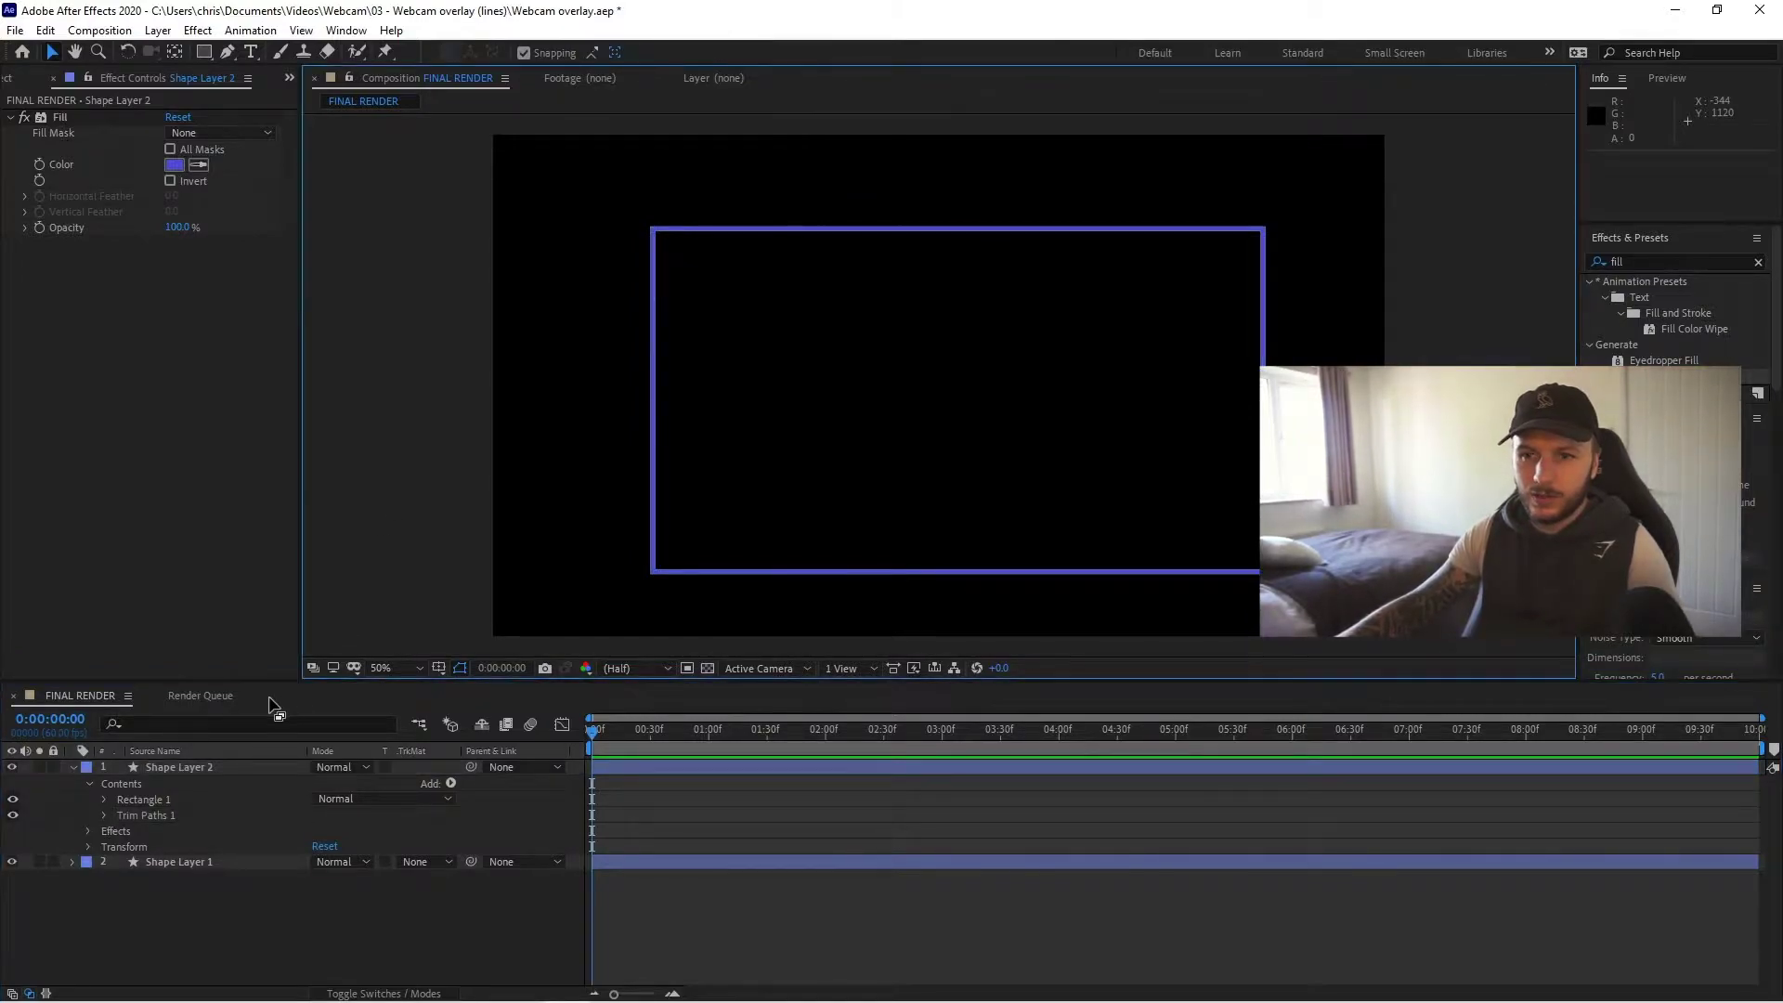
click(176, 165)
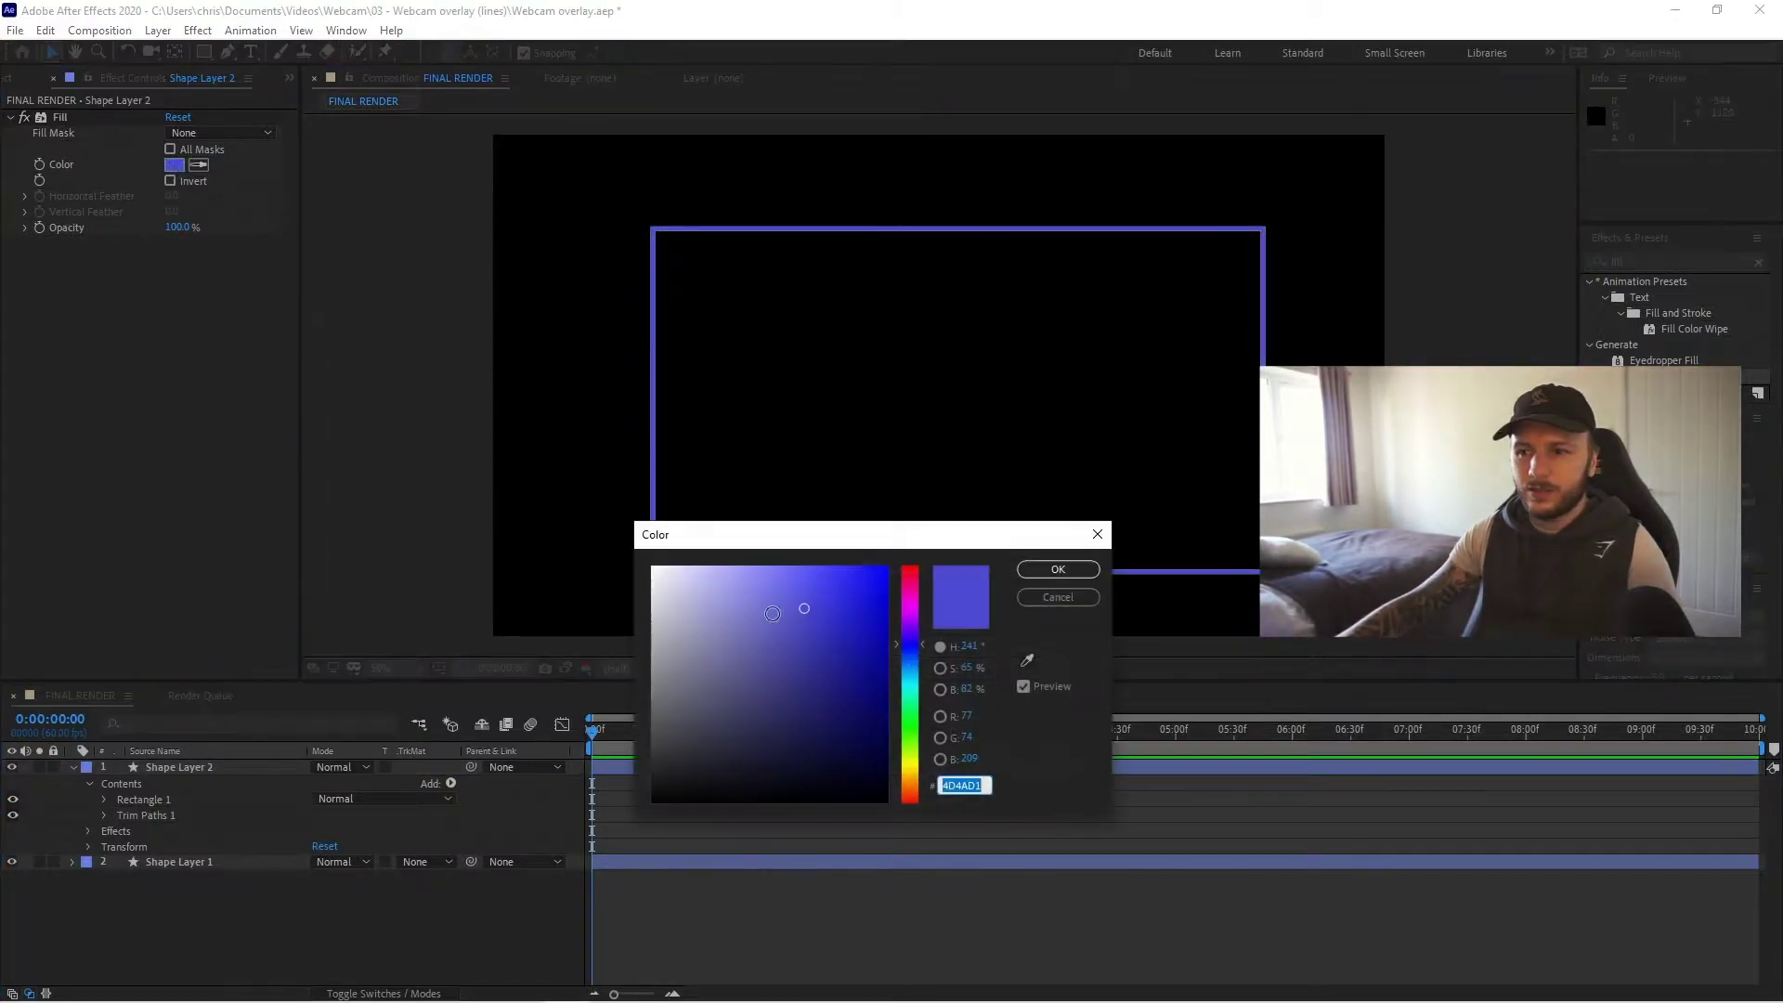
drag(907, 680, 915, 757)
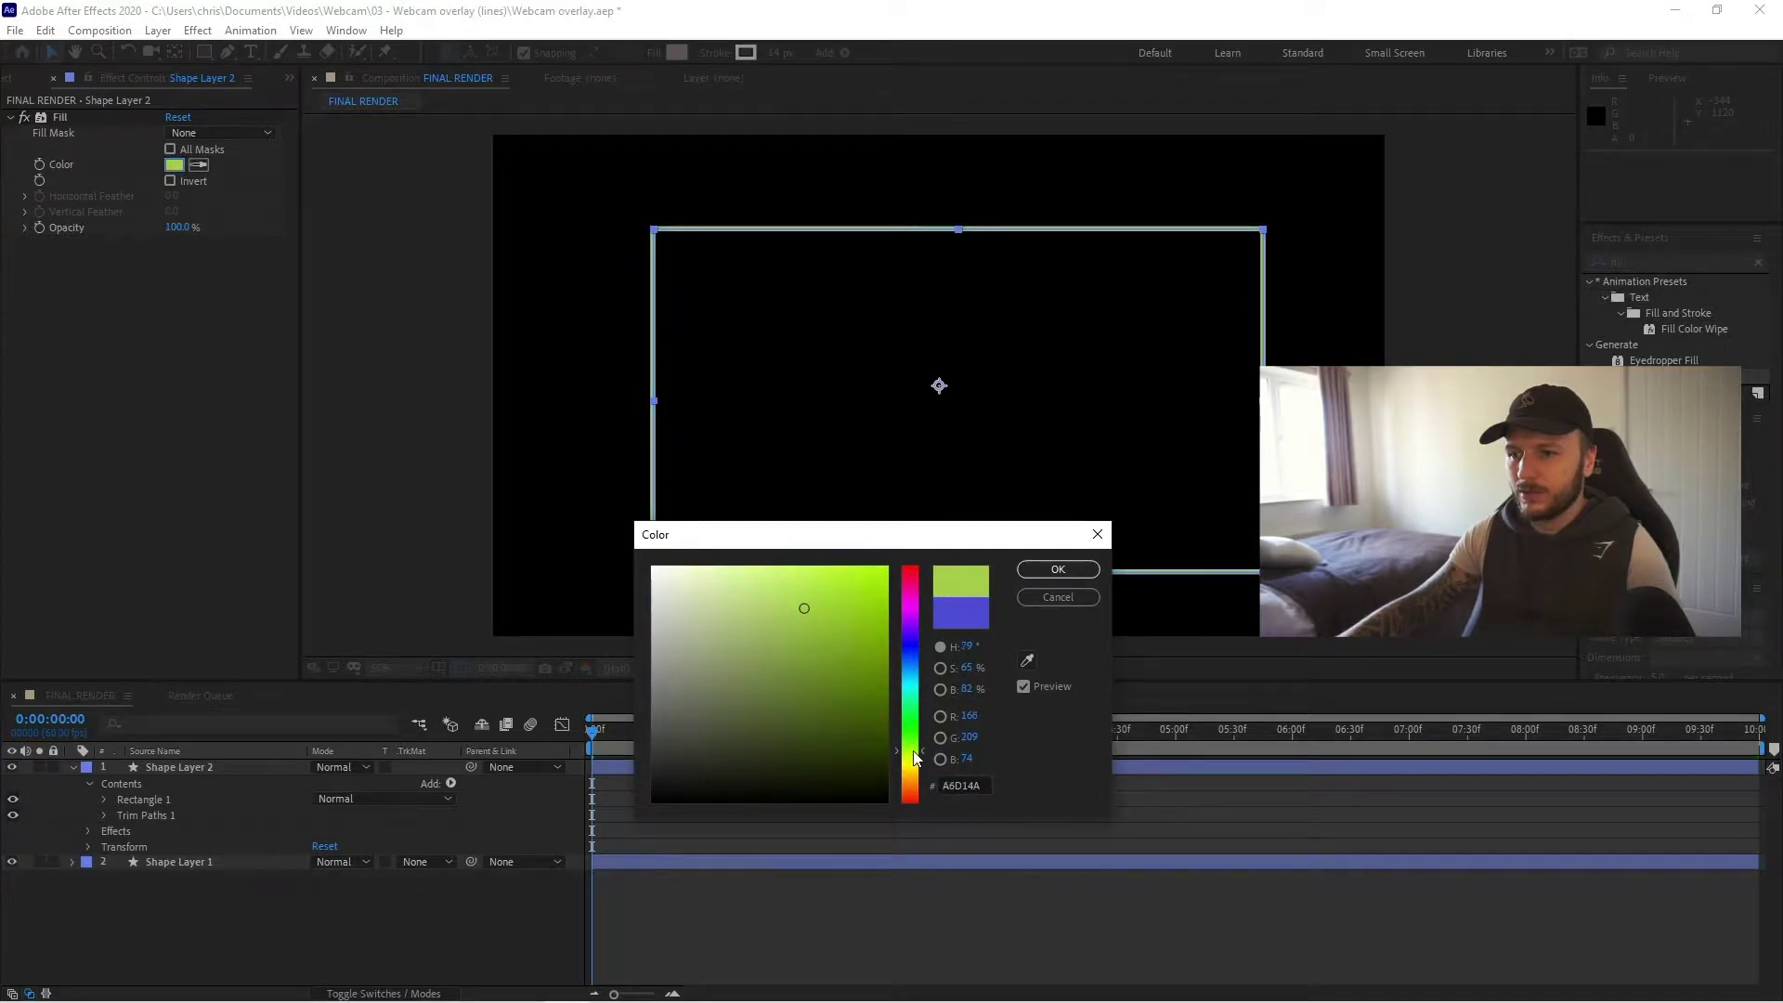
drag(838, 609, 855, 600)
click(1056, 570)
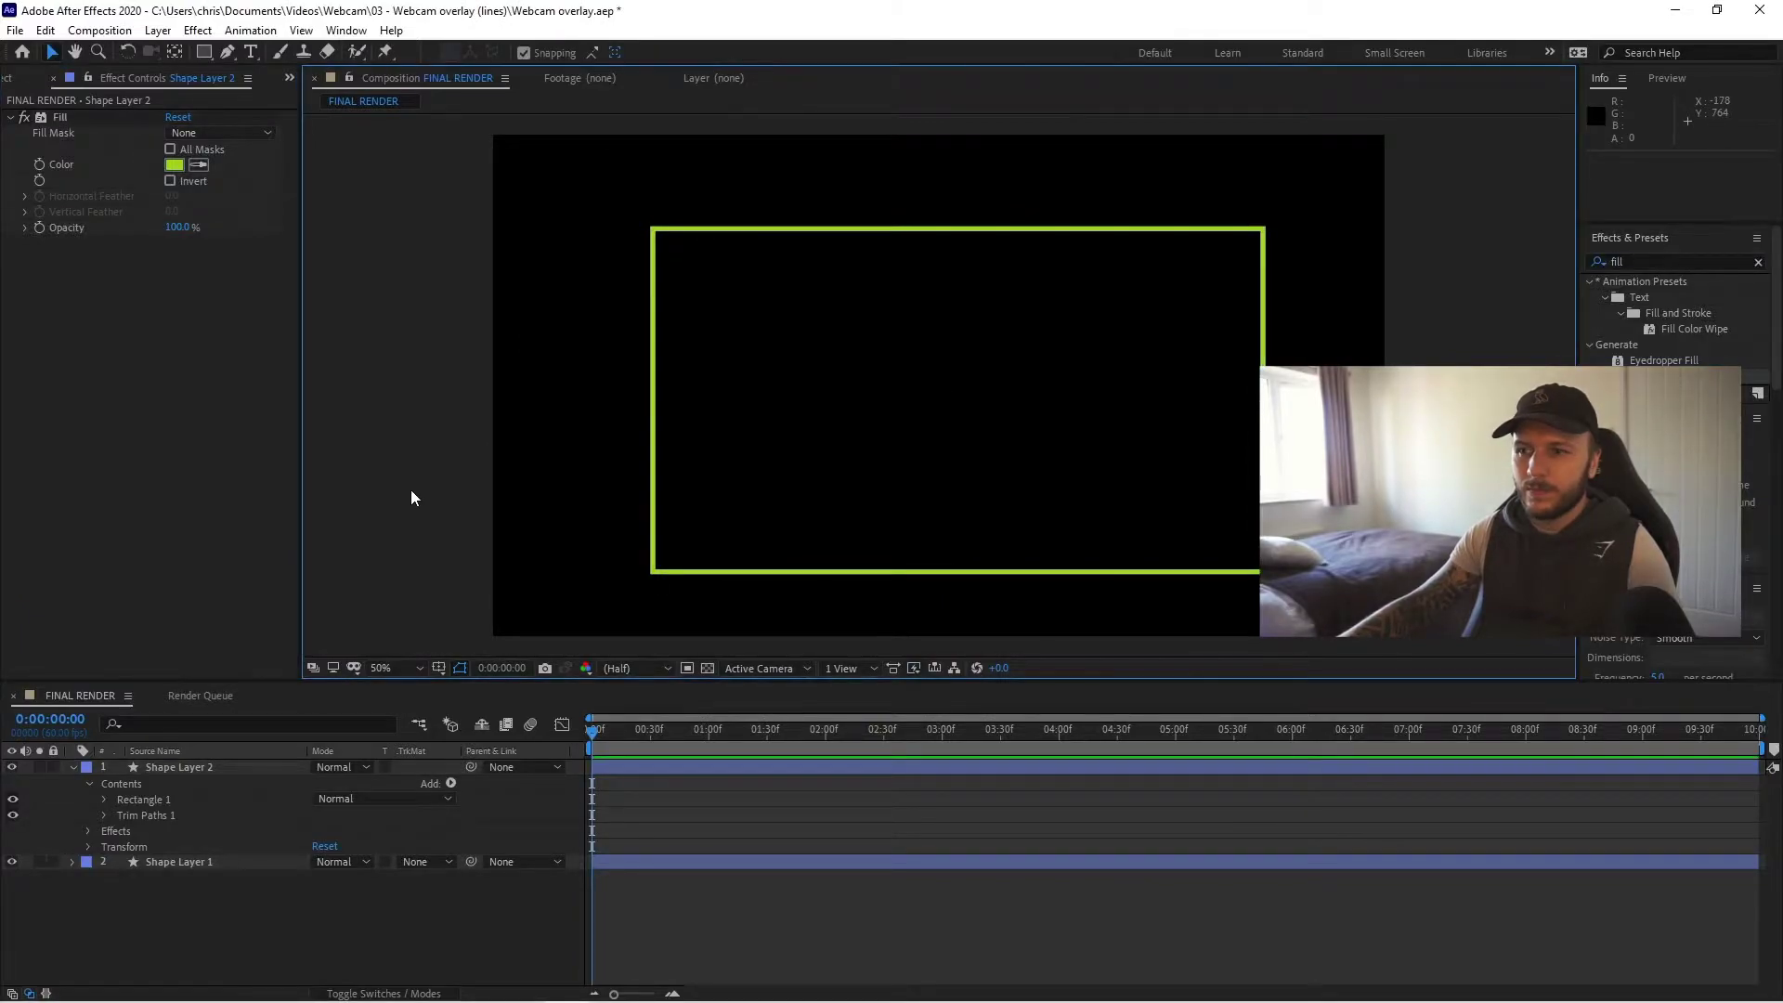
- Set Trim Paths 1 End to 26% and Offset to 188°, placing the segment at the top-left
click(104, 815)
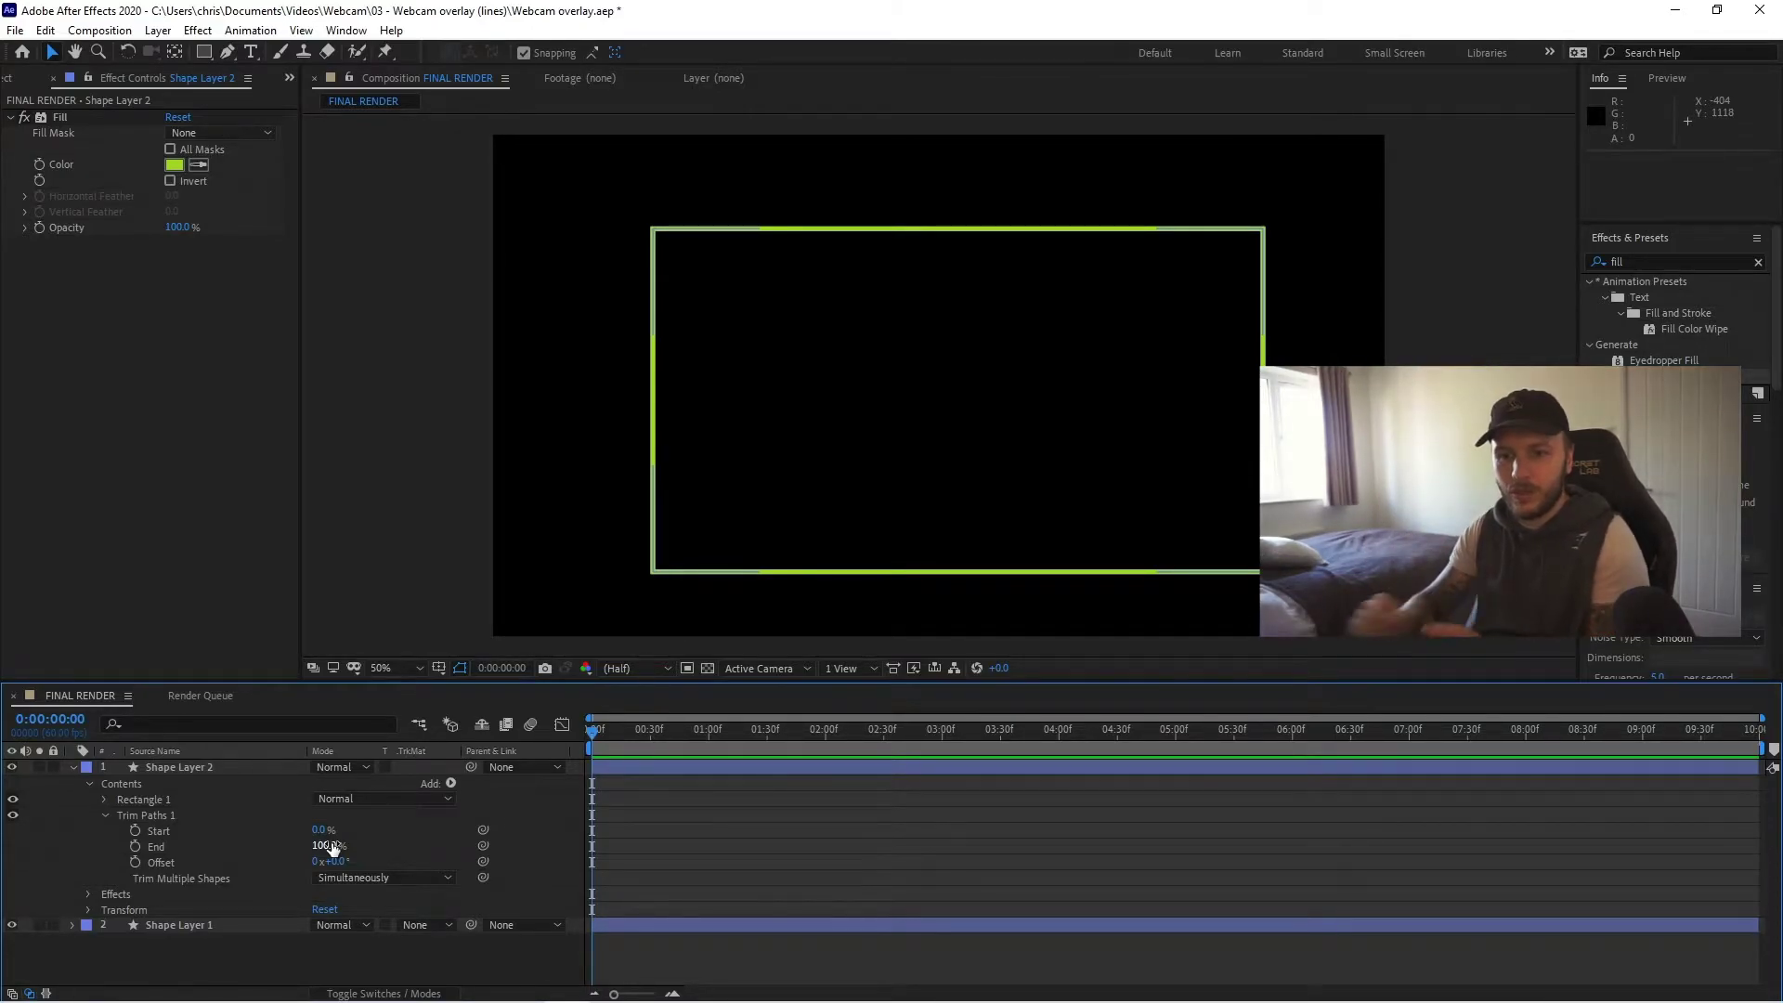
drag(332, 847, 263, 844)
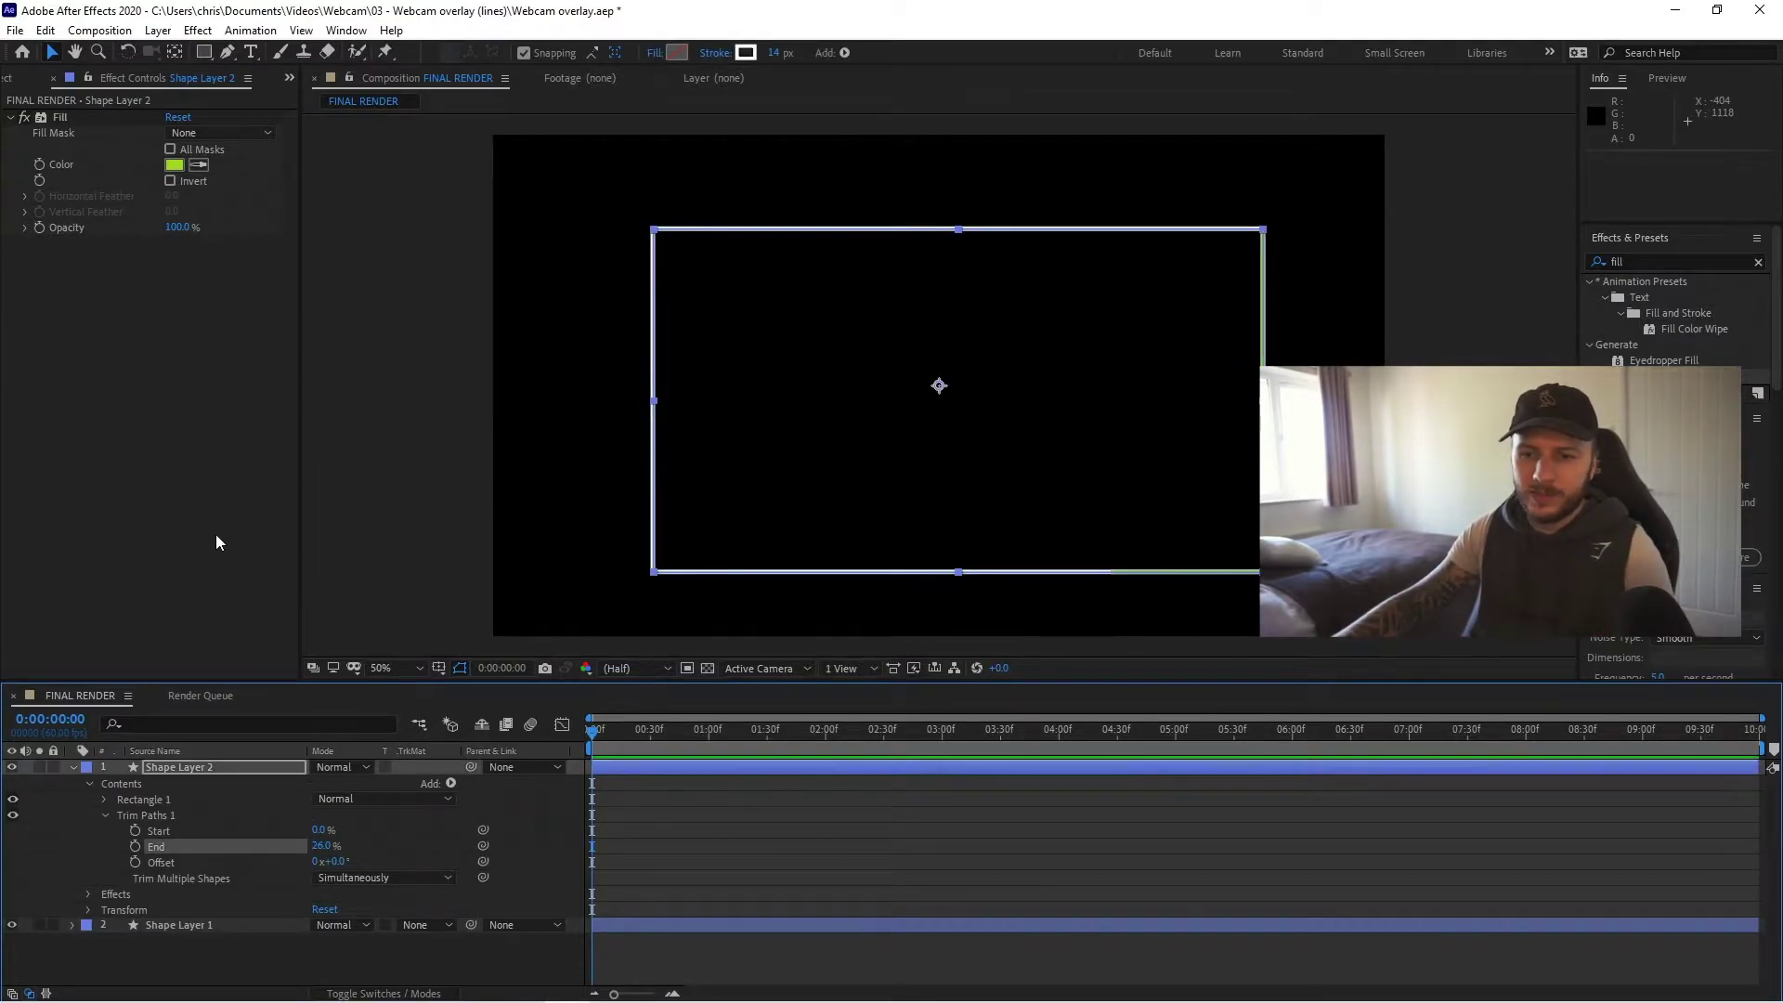
click(732, 529)
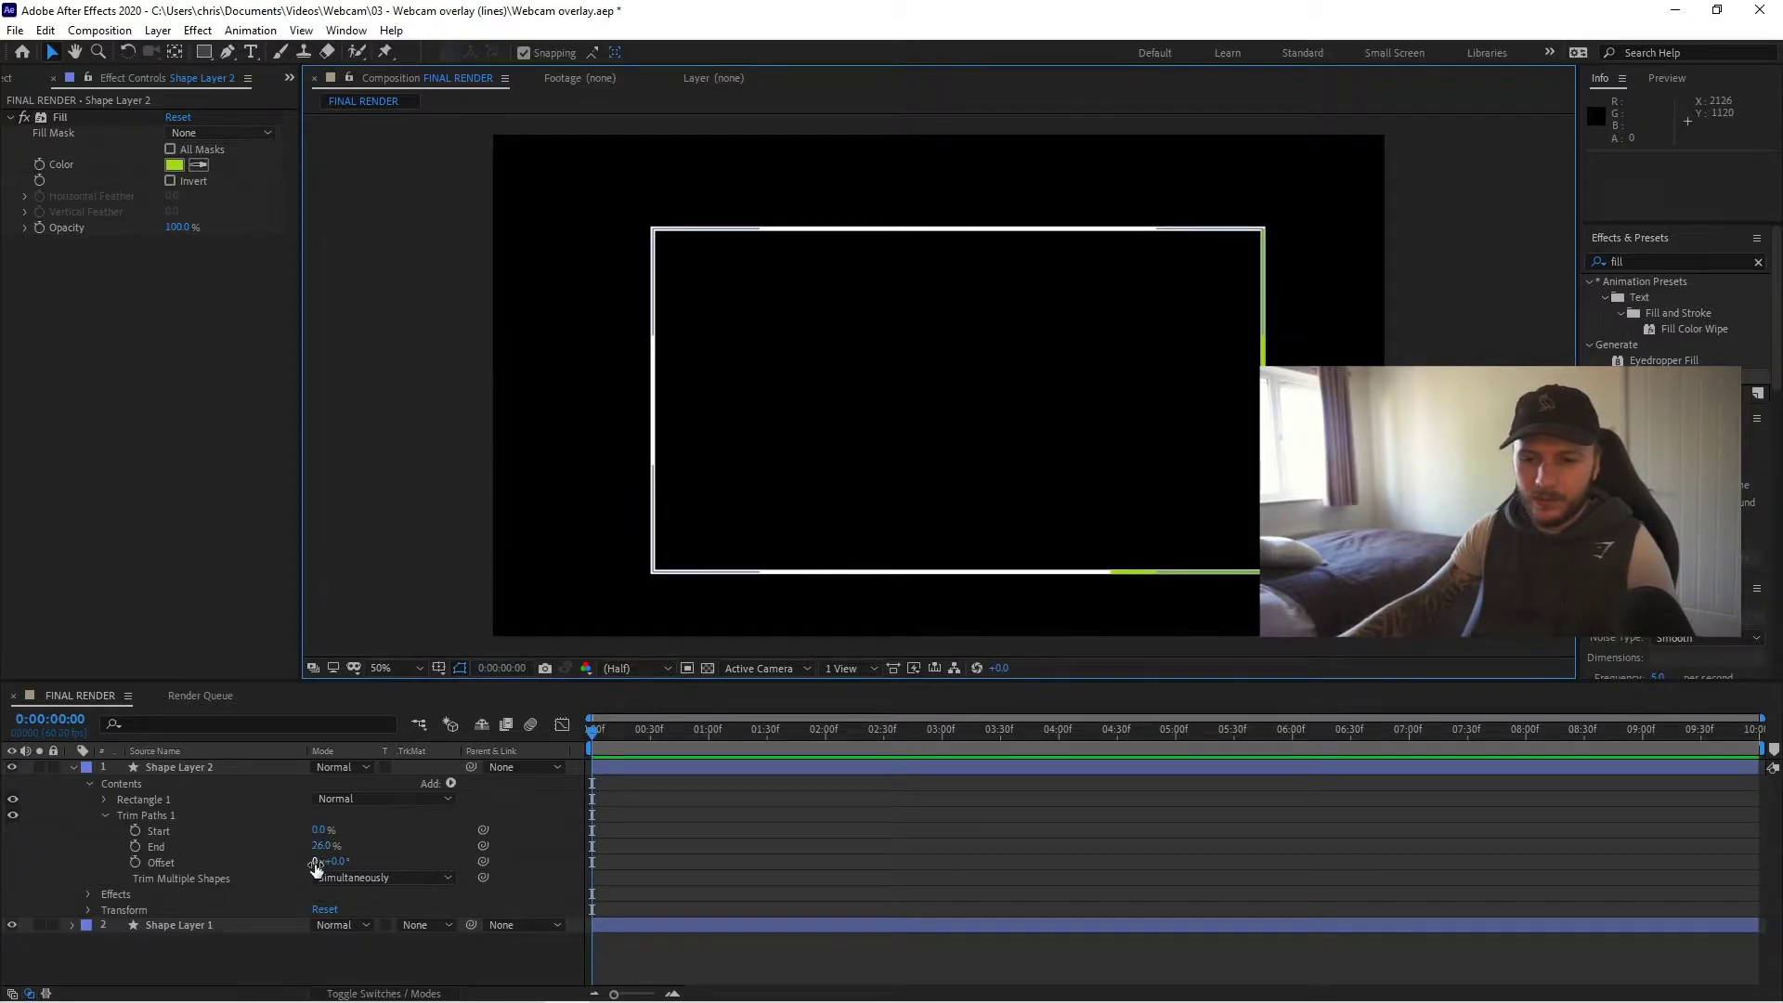
drag(332, 863, 448, 862)
click(1175, 782)
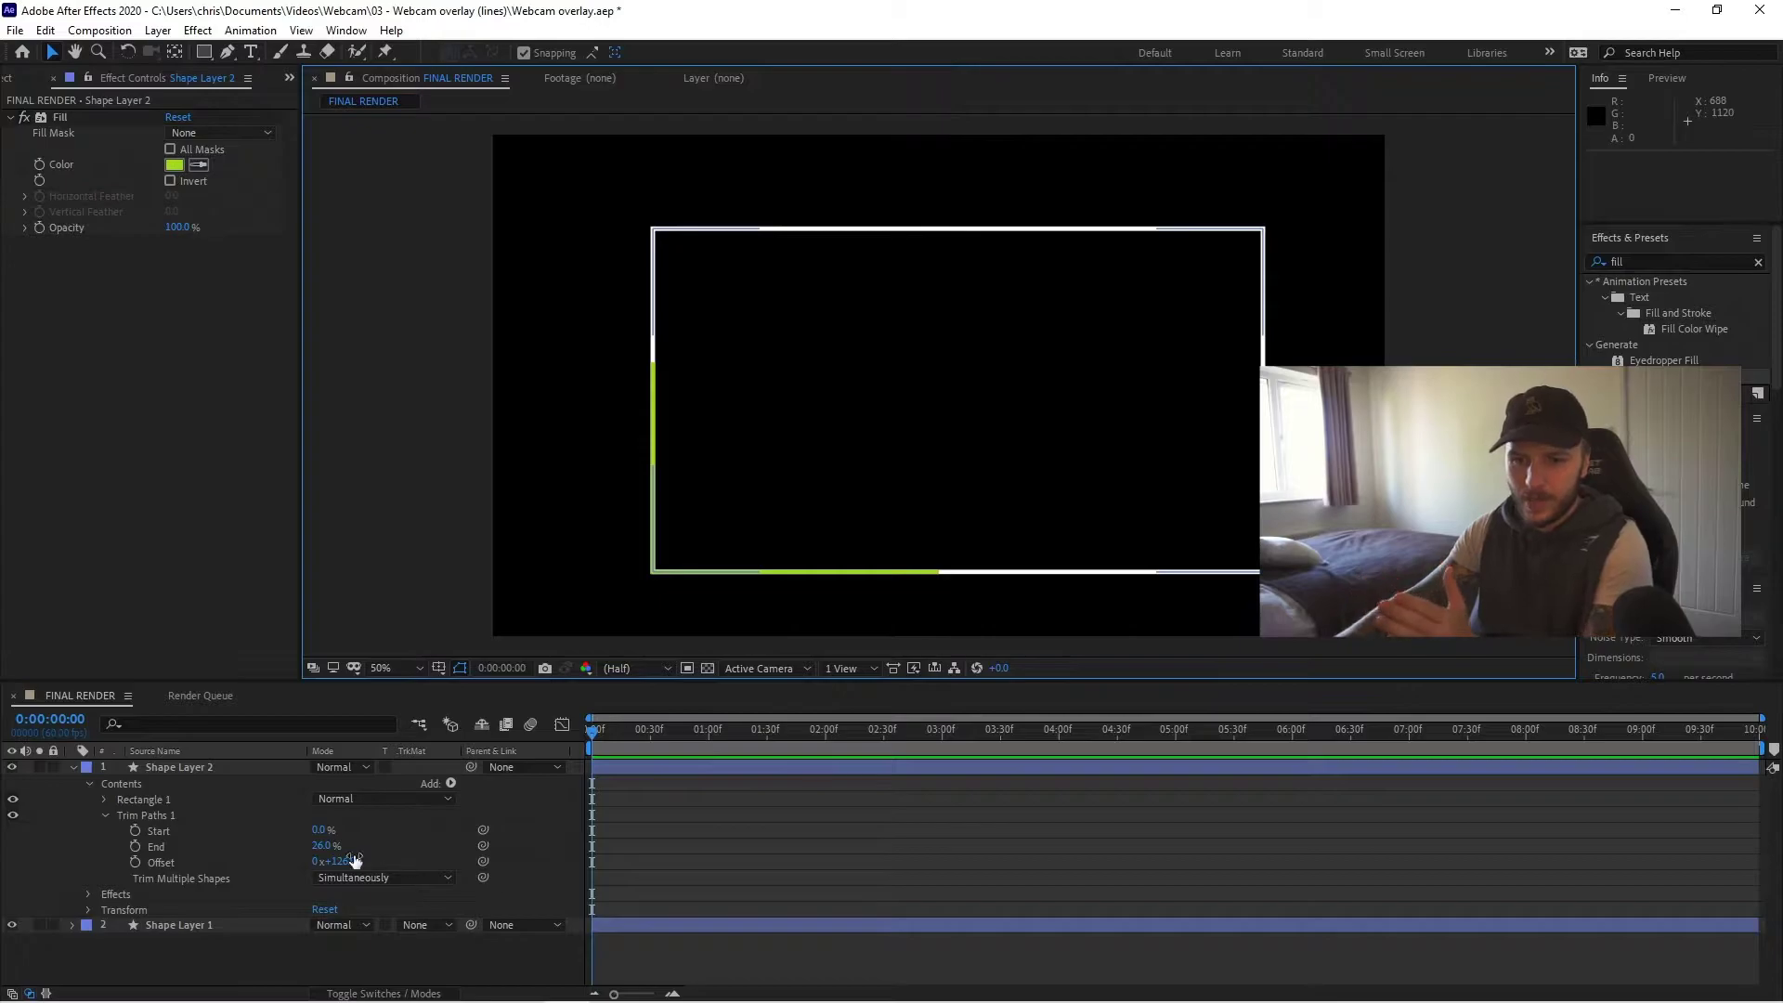
drag(354, 859, 409, 858)
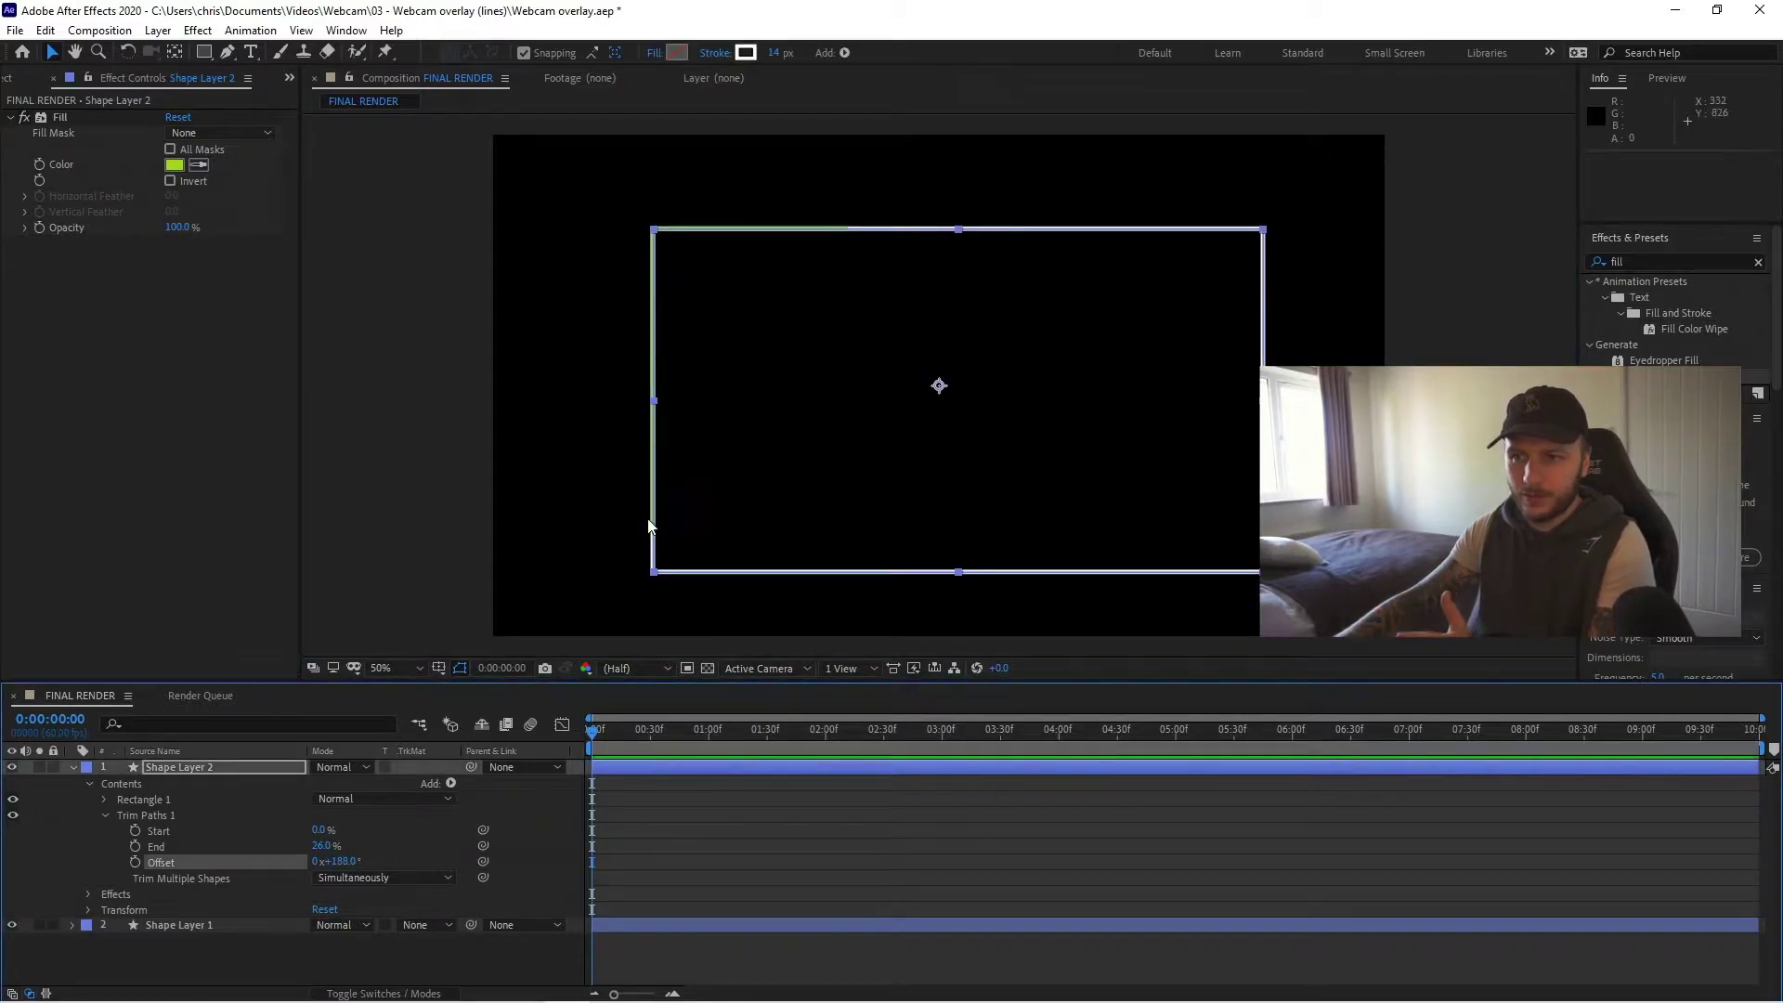
click(374, 522)
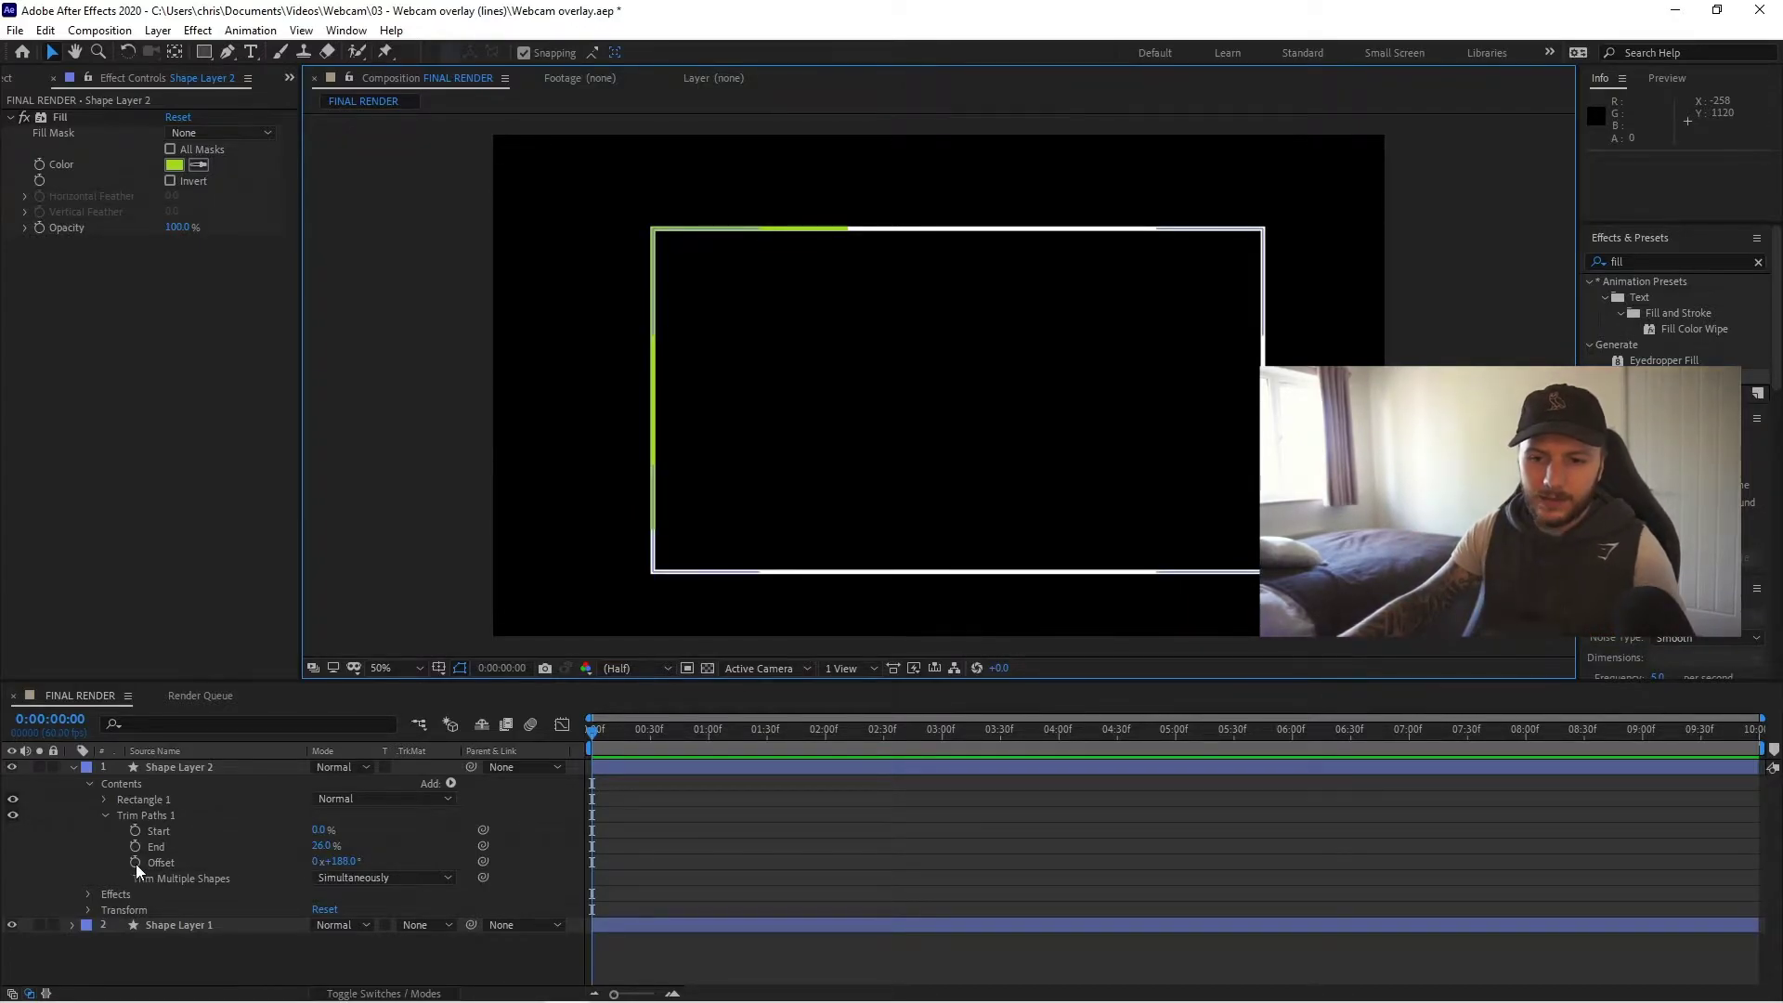
- Keyframe the Trim Paths Offset at the first frame and at 9:59 with one extra revolution
click(571, 733)
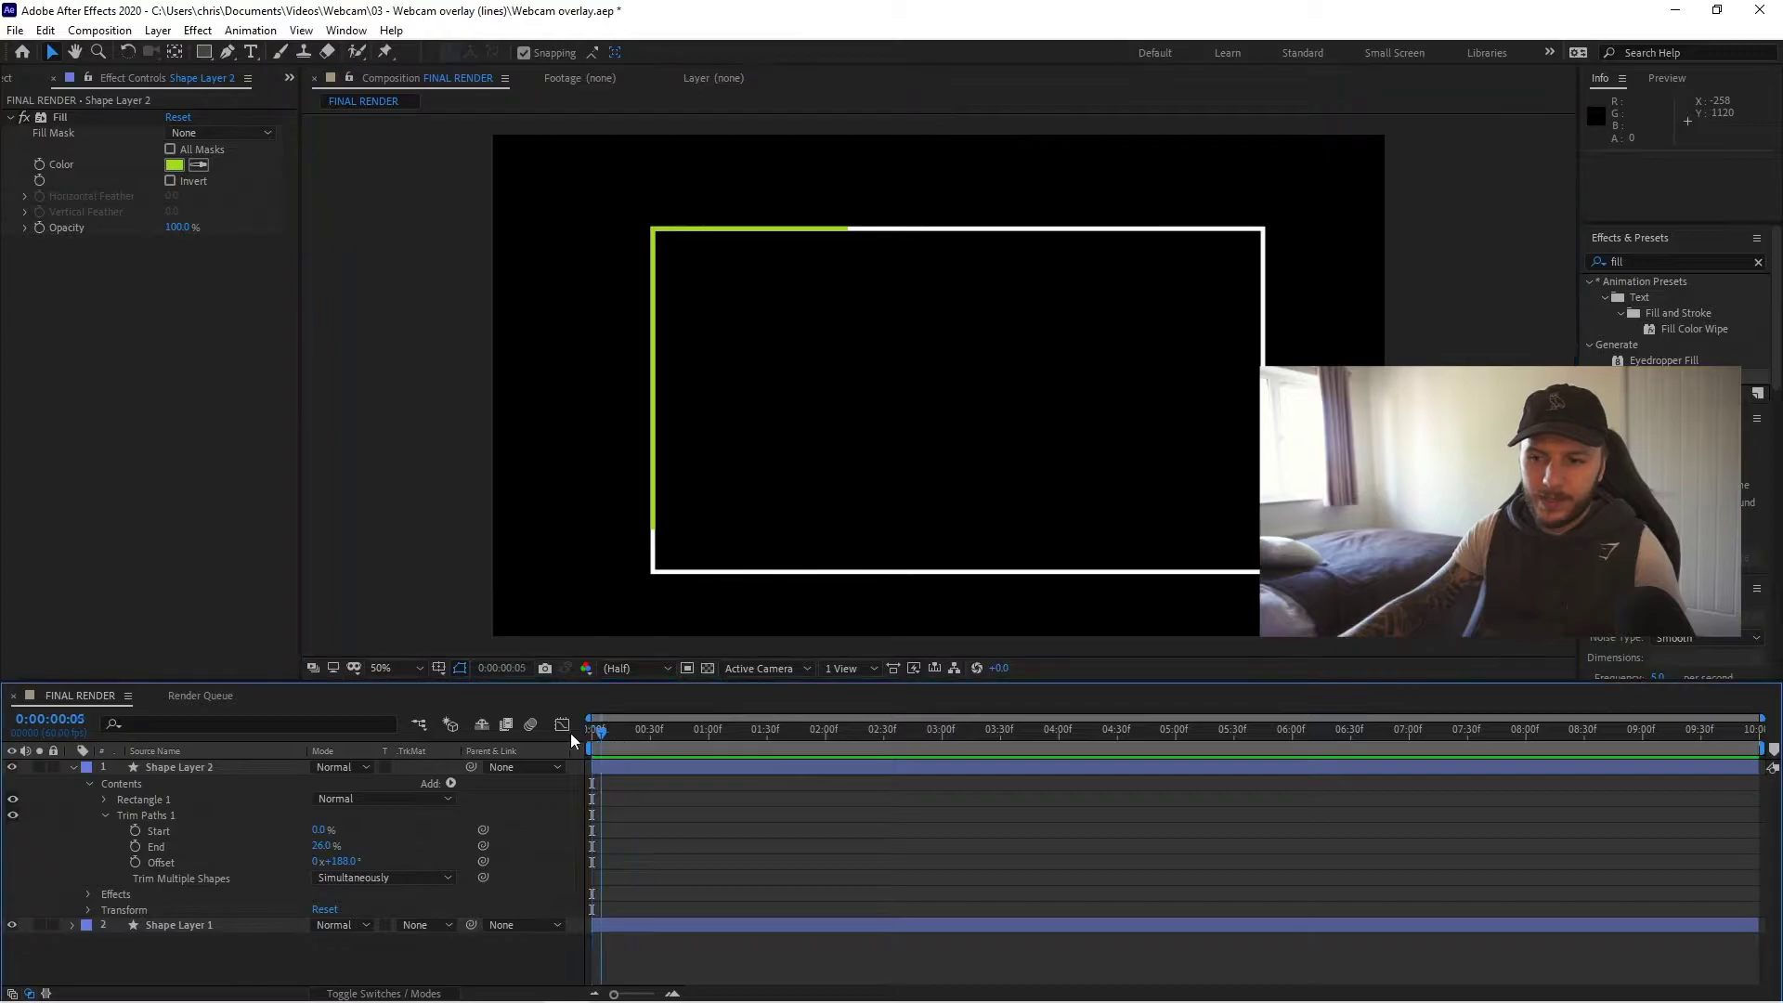
click(134, 861)
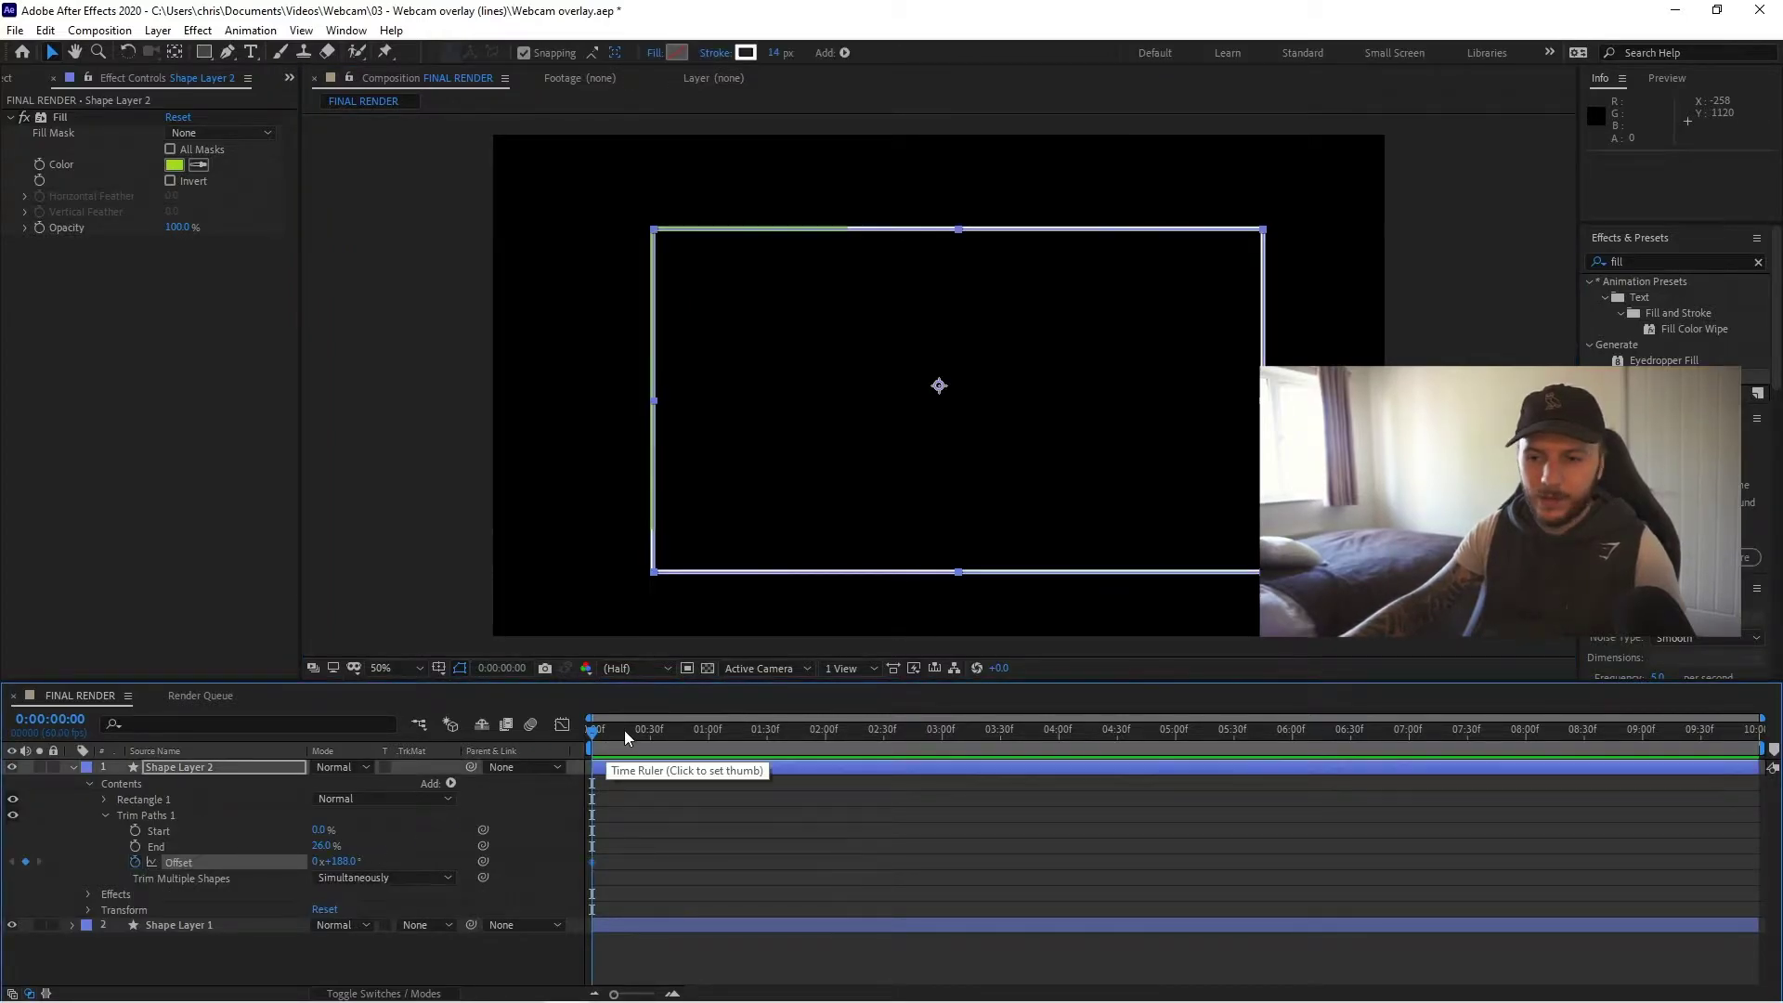
drag(595, 734, 1758, 770)
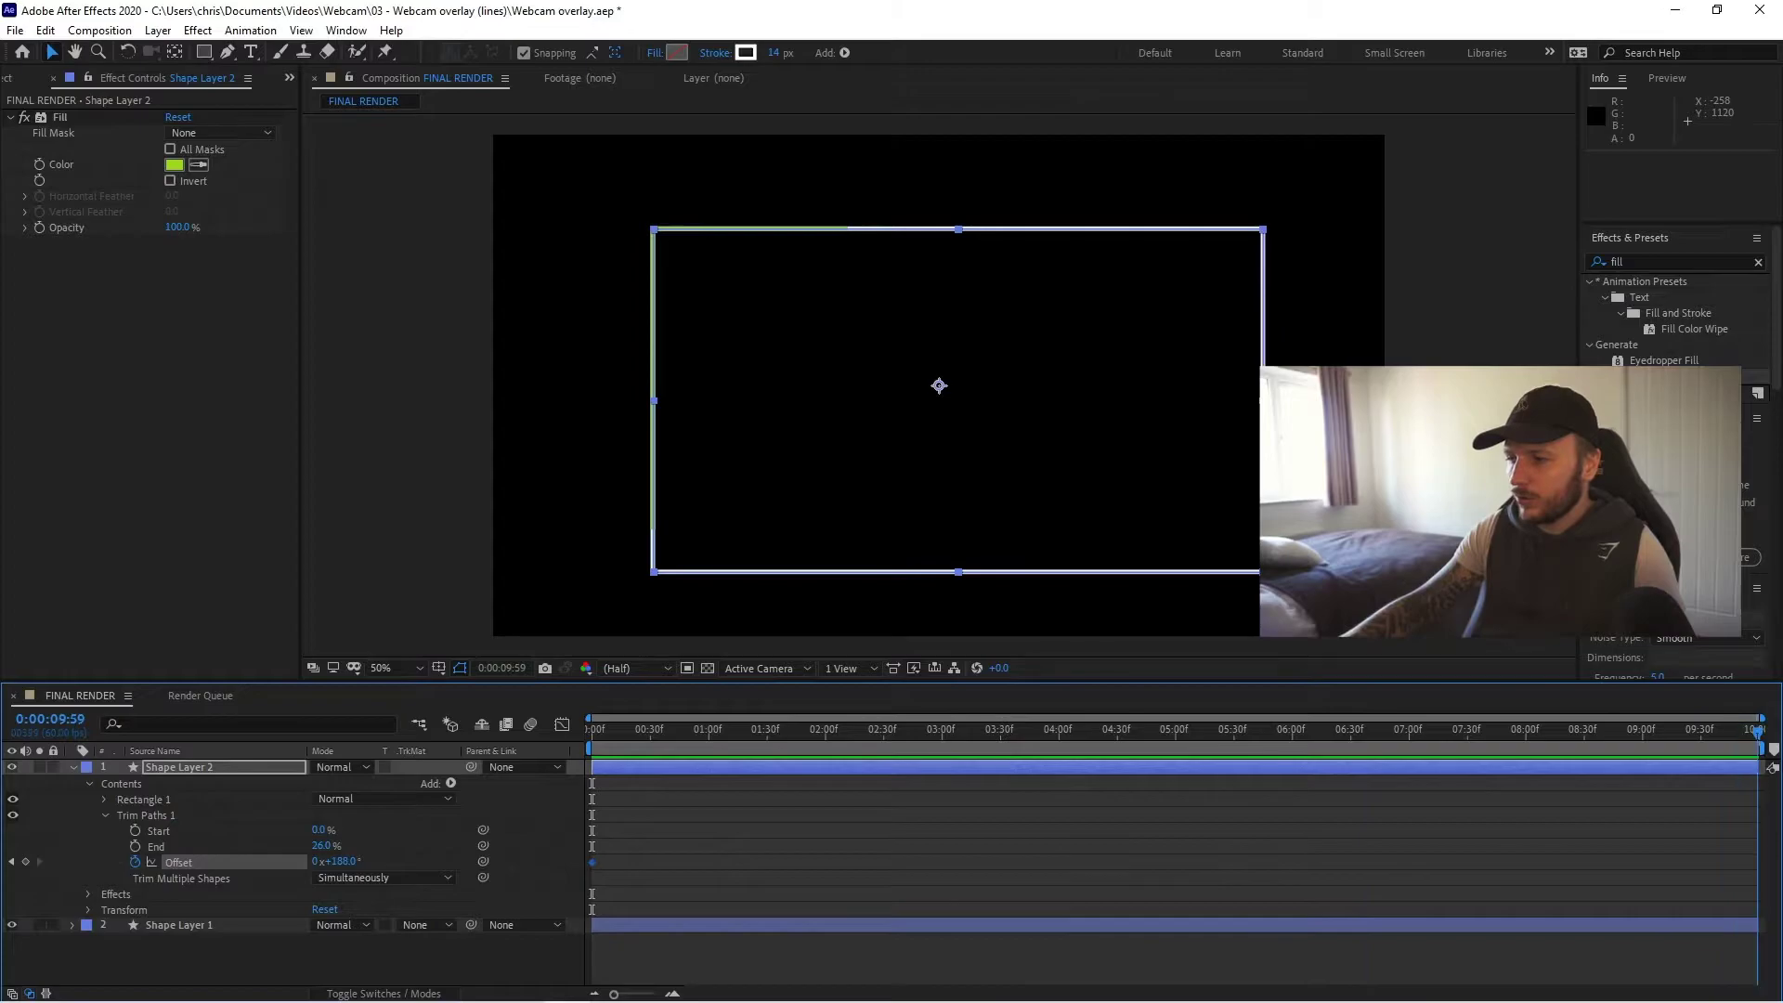
click(26, 863)
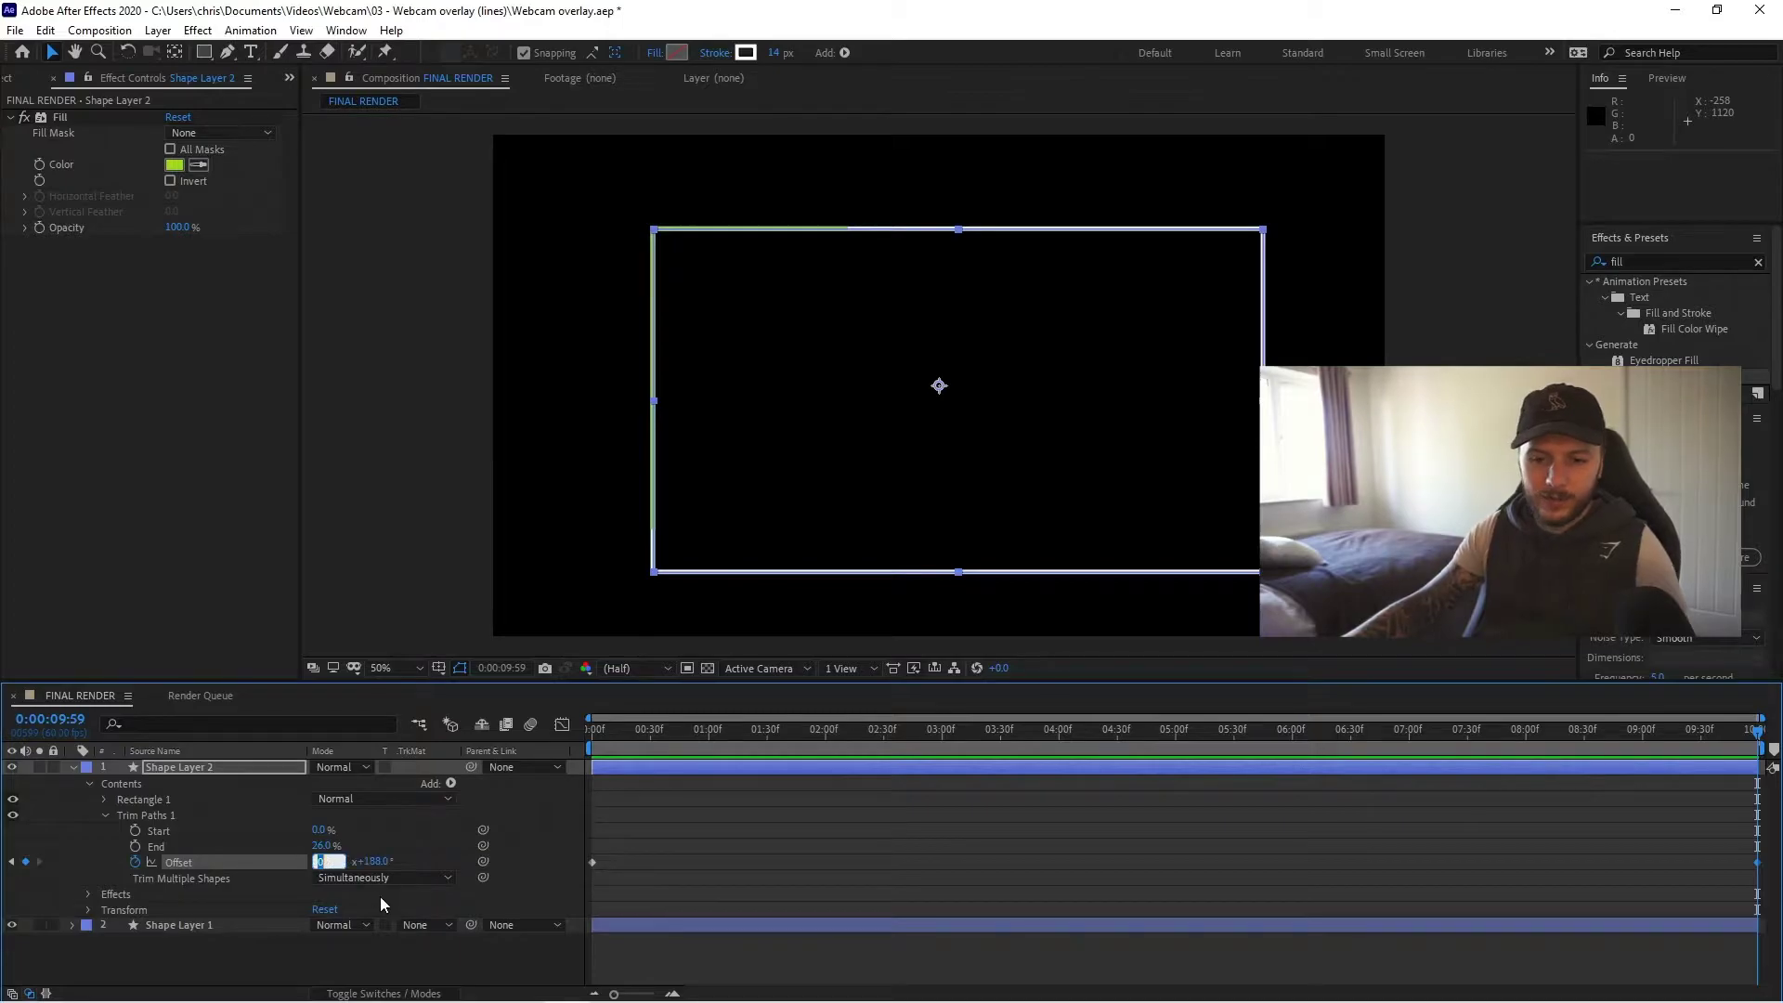
text(1)
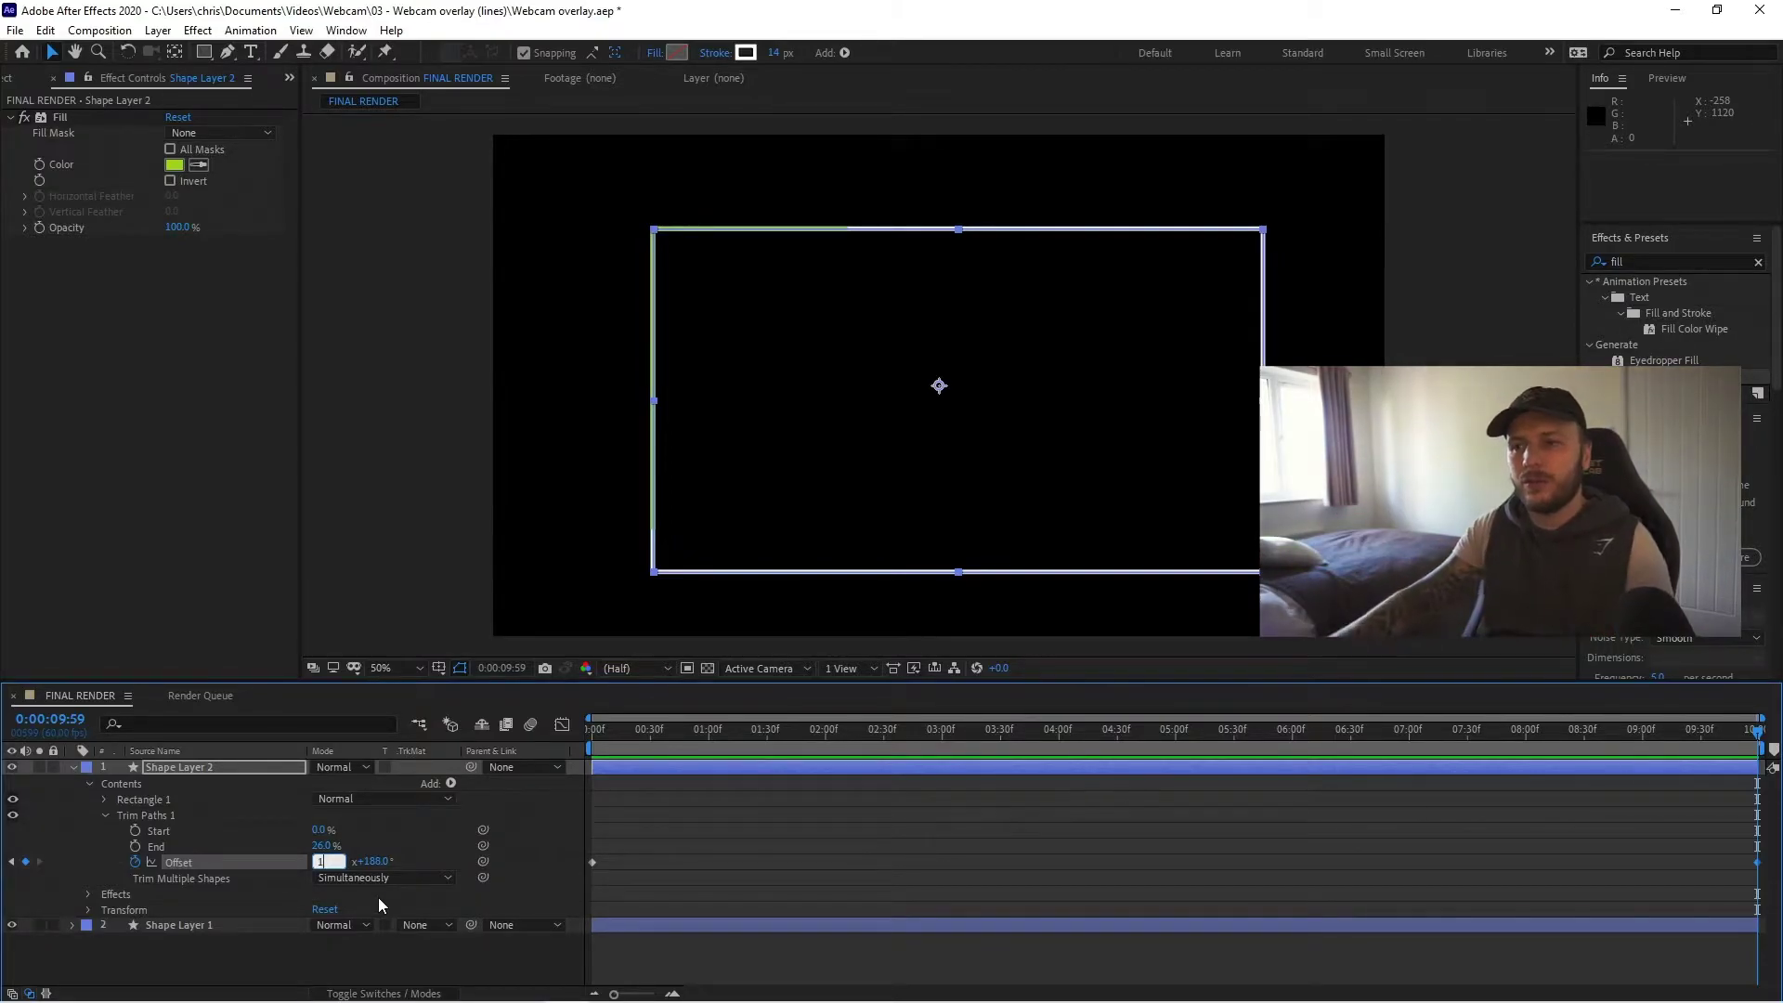
key(Return)
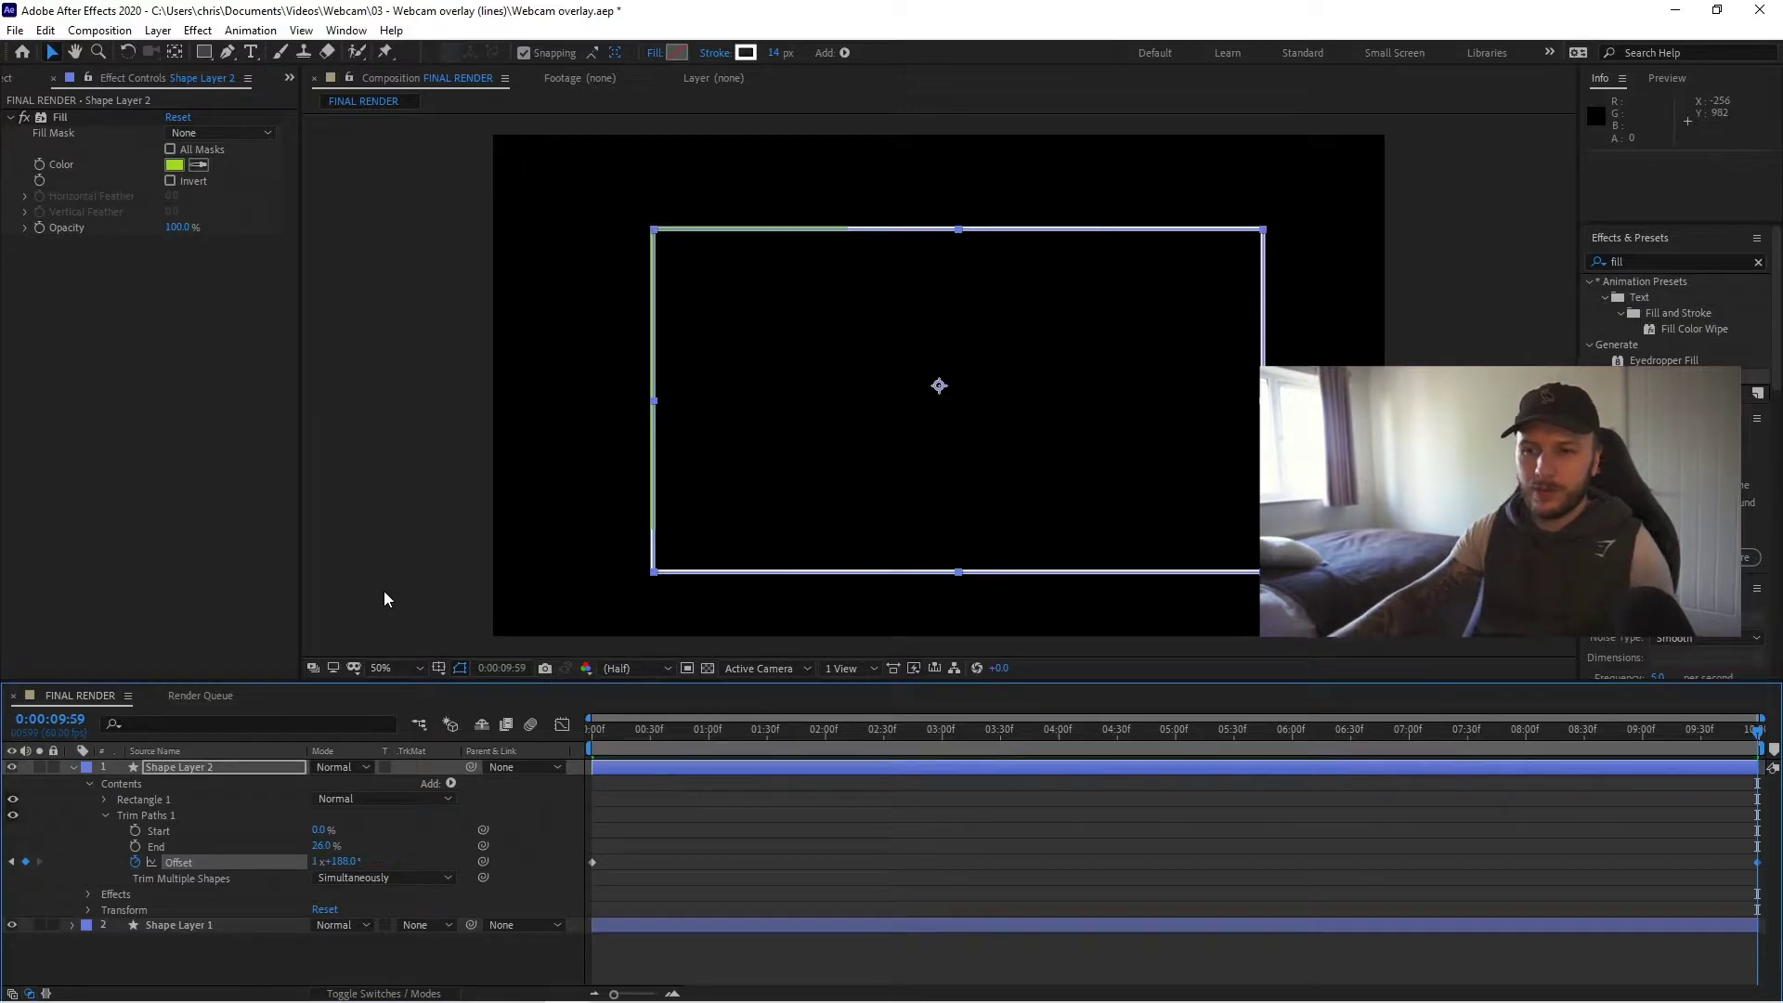
- Return to the first frame and play a RAM preview of the looping line
click(445, 563)
click(644, 749)
key(Home)
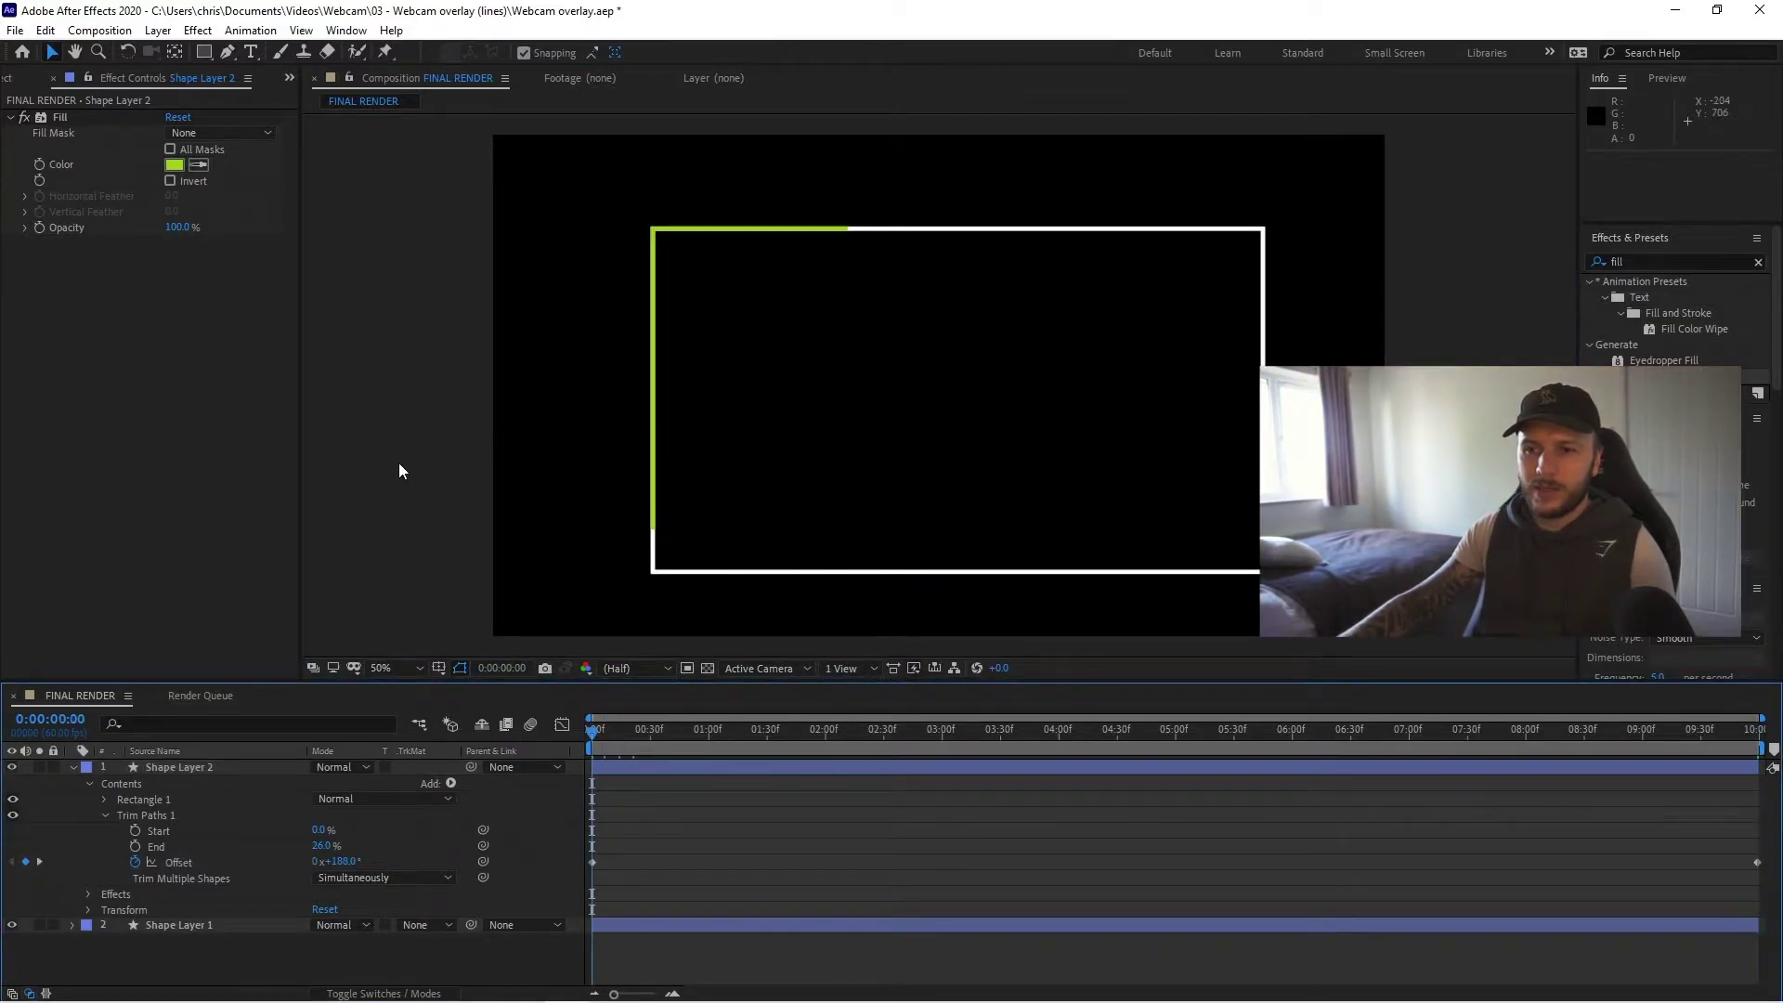
click(398, 463)
key(space)
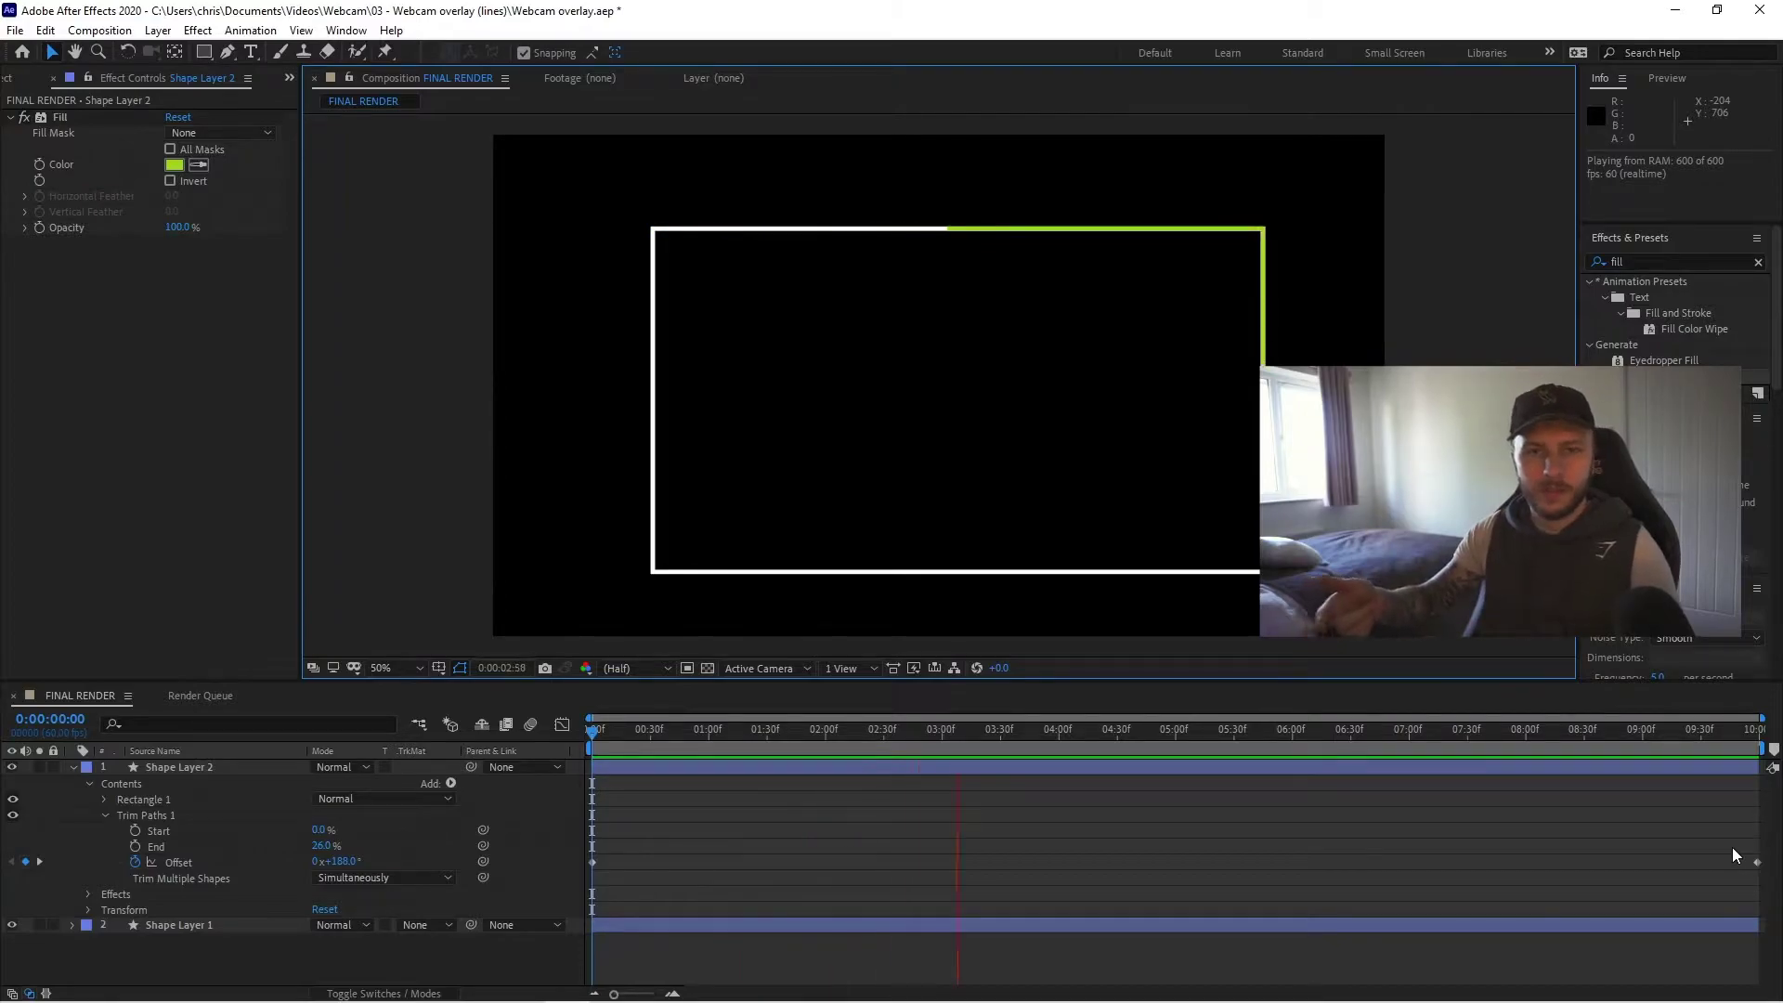
key(space)
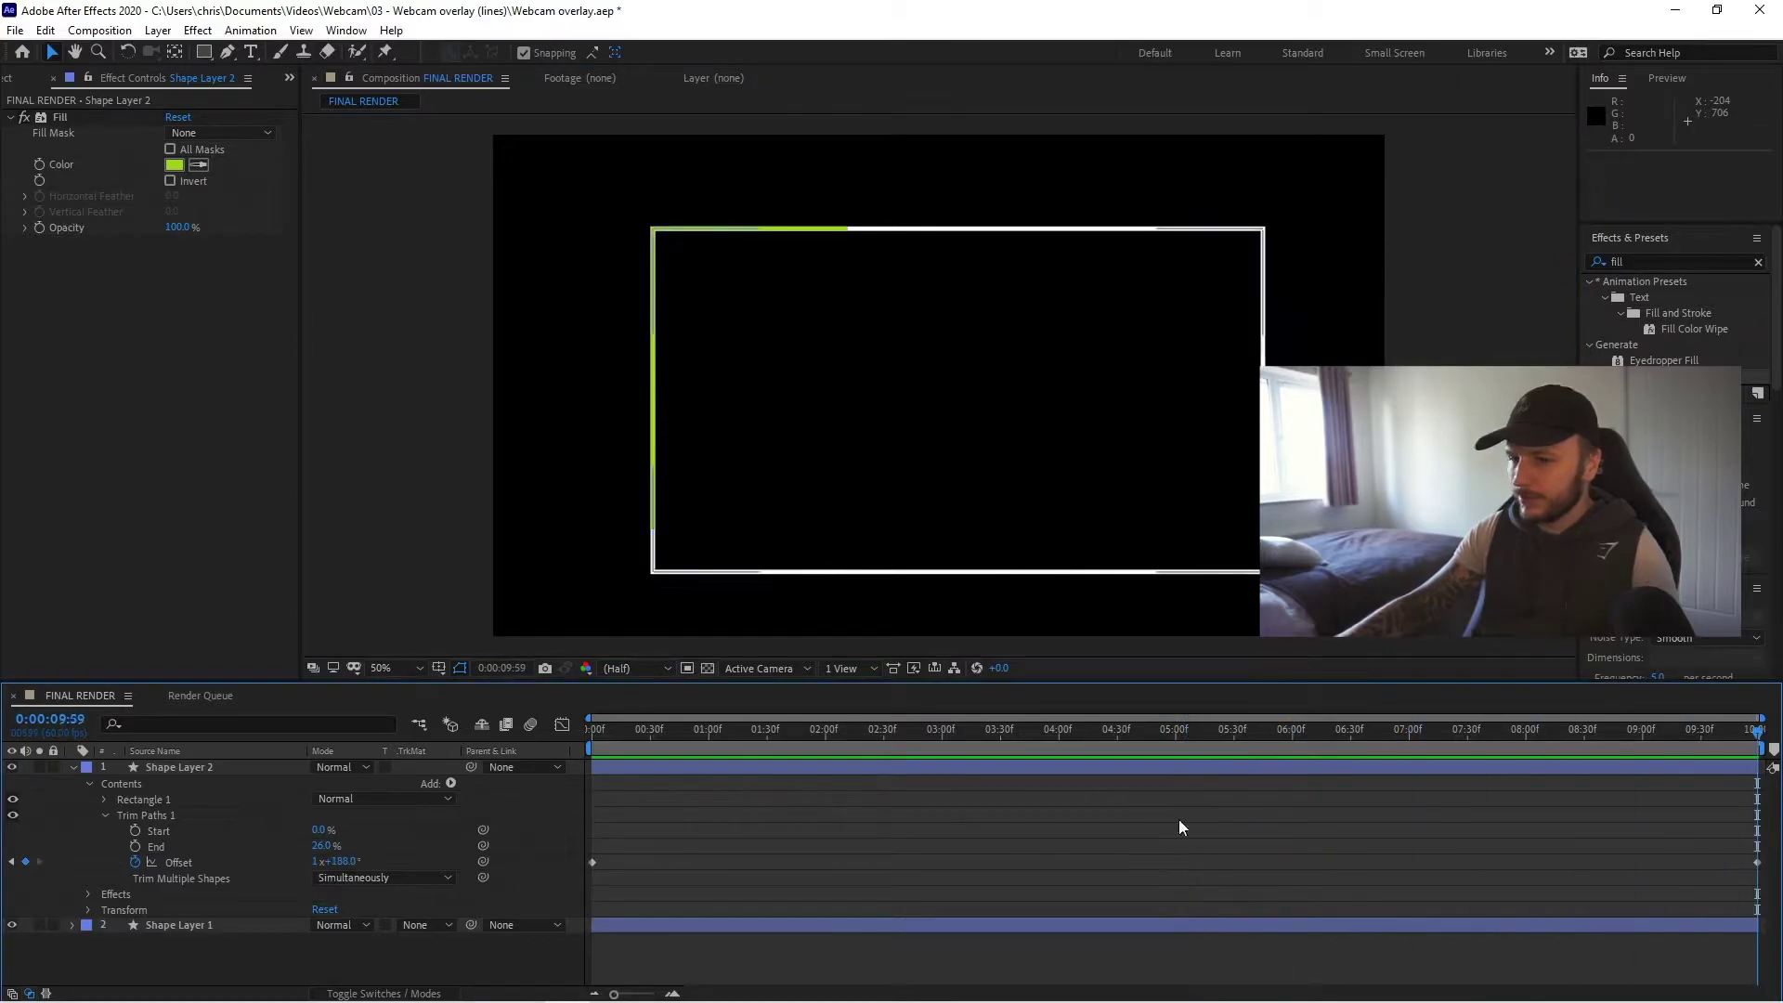
- Raise the end Offset keyframe to 15x+188° and preview the faster loop
drag(316, 860, 457, 851)
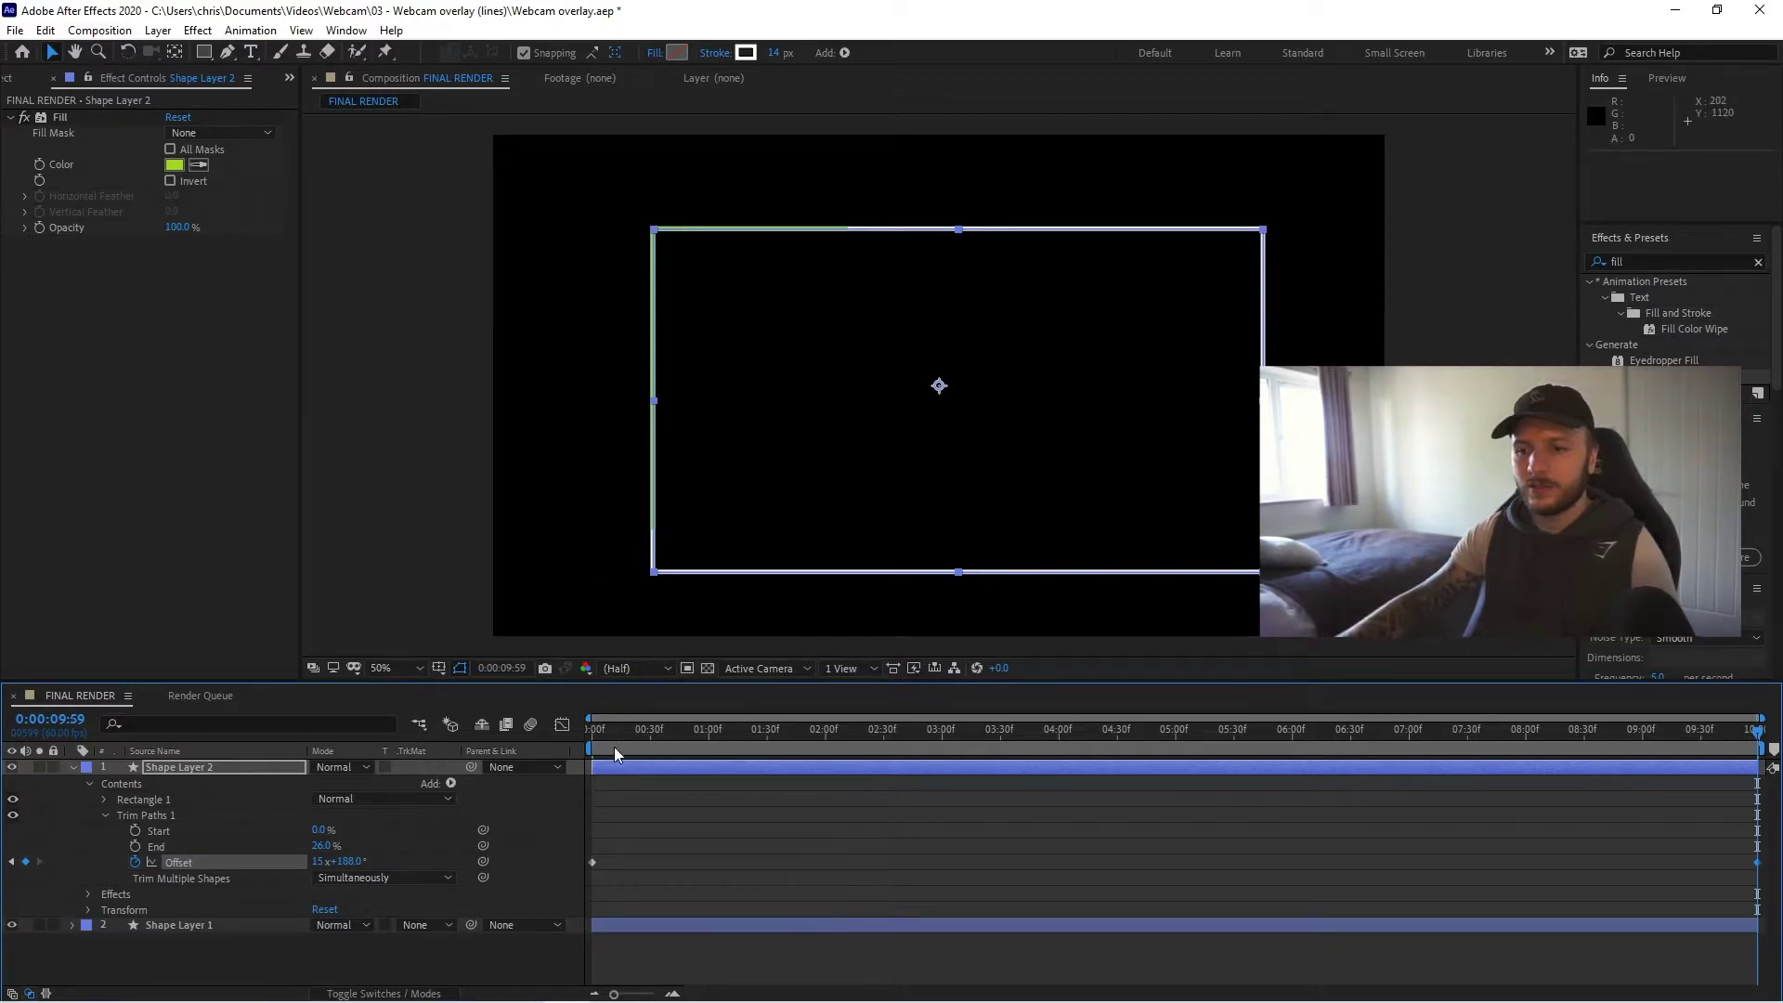
click(331, 492)
key(space)
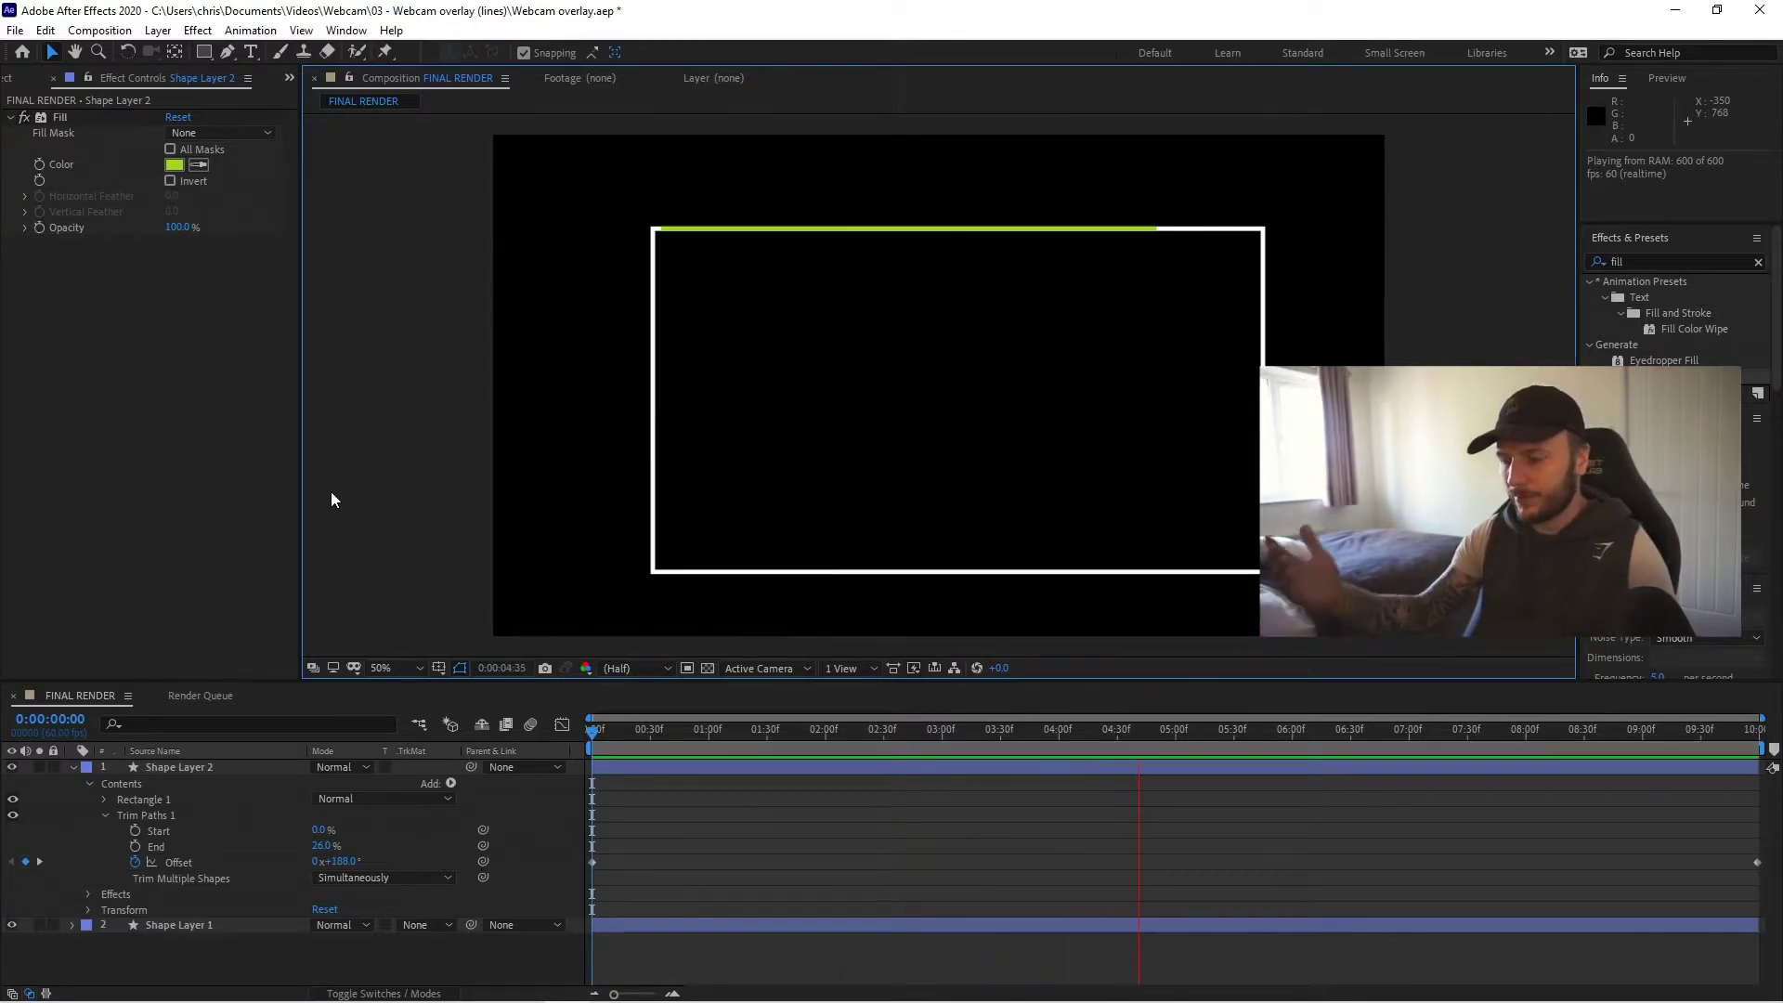
key(space)
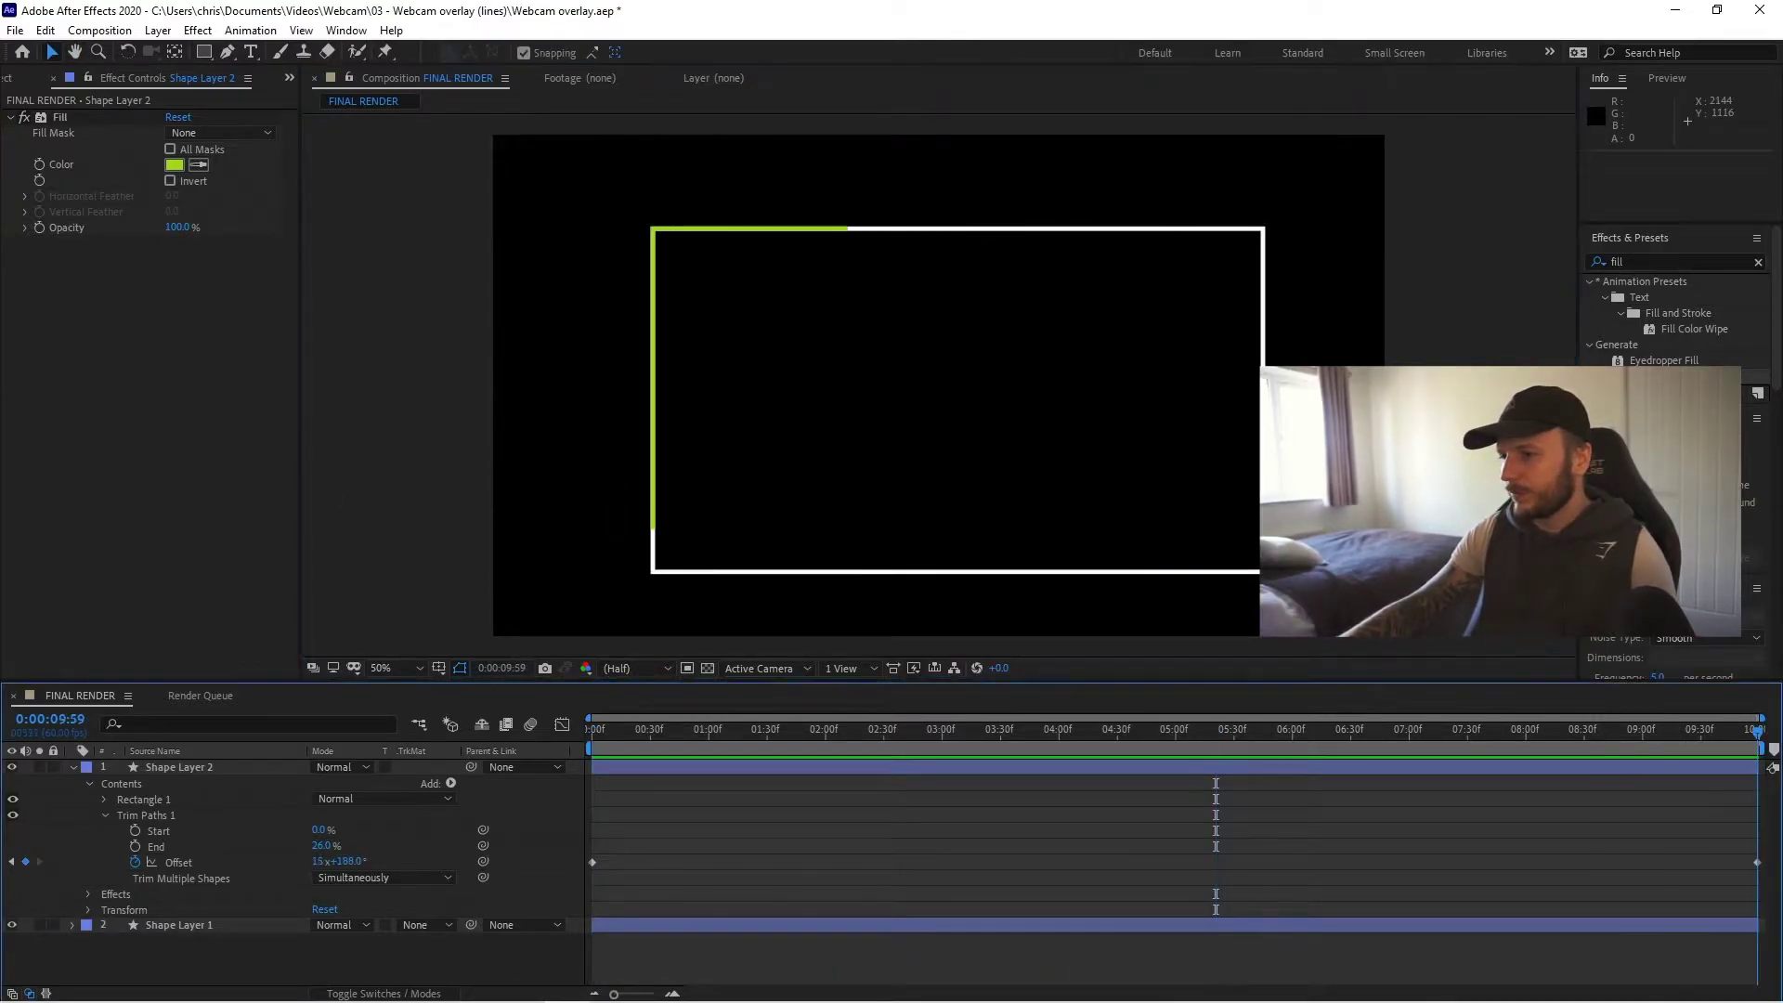
- Set the Offset to one revolution and Trim Paths End to 10%, then preview the shorter line
click(321, 862)
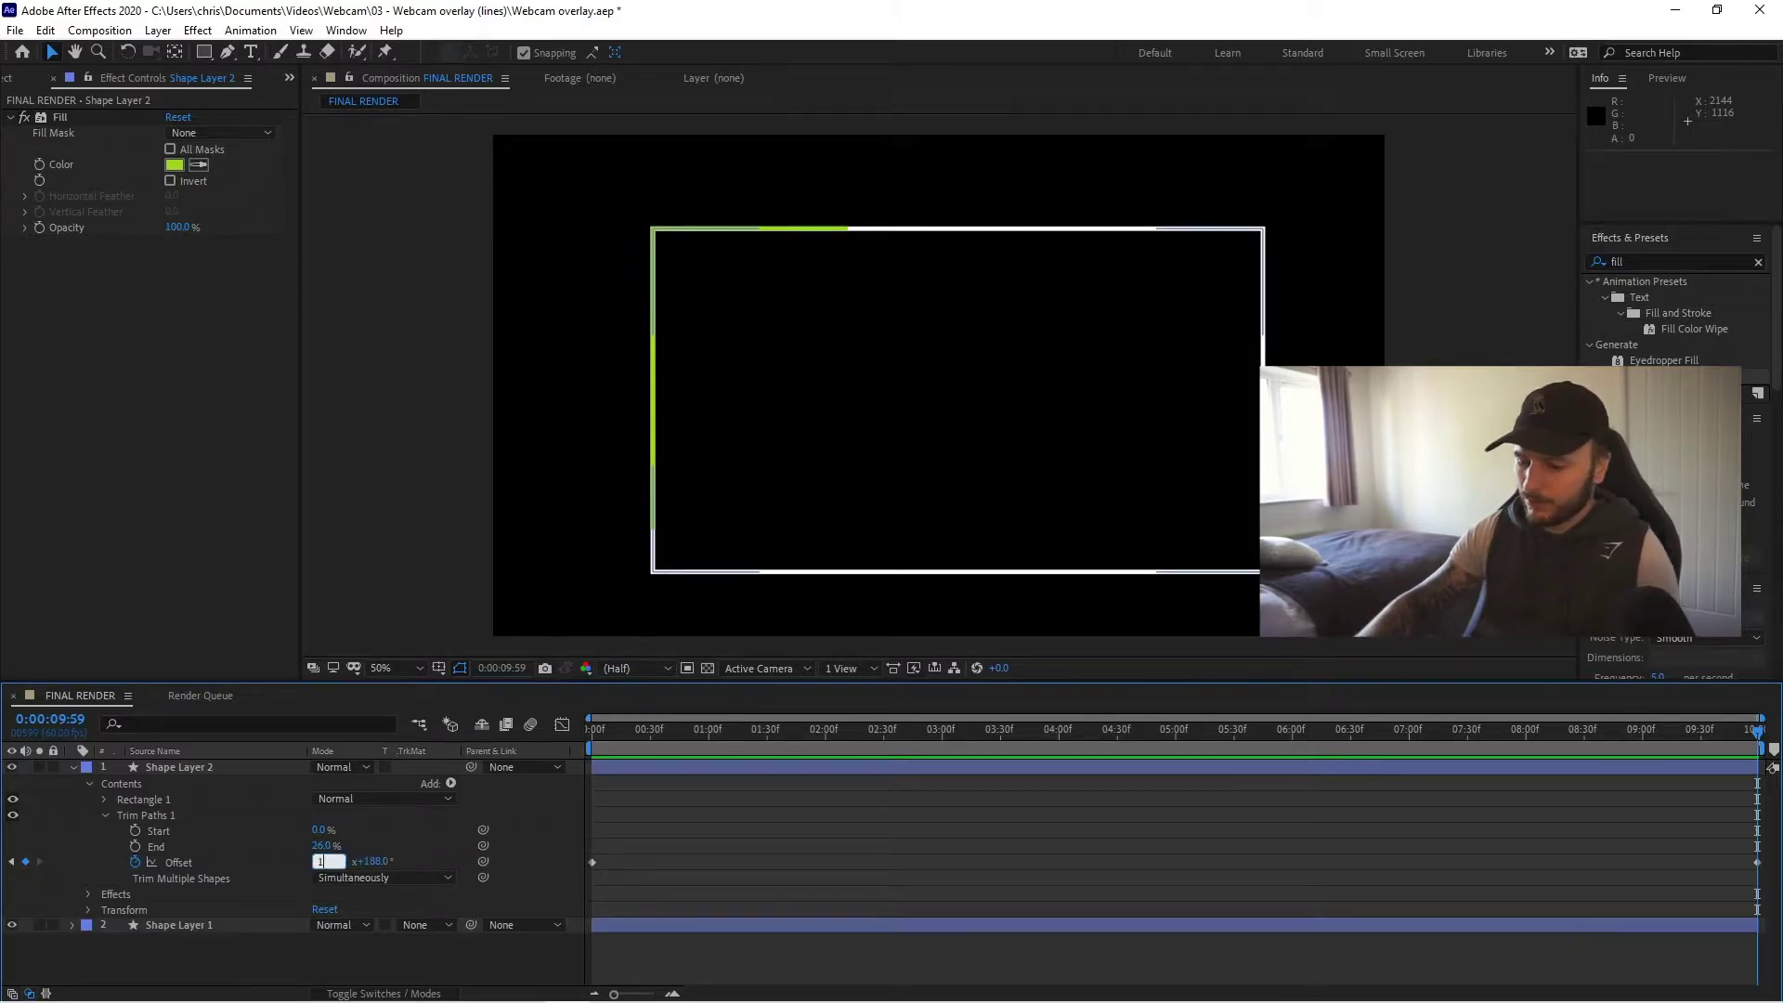
key(Return)
click(557, 534)
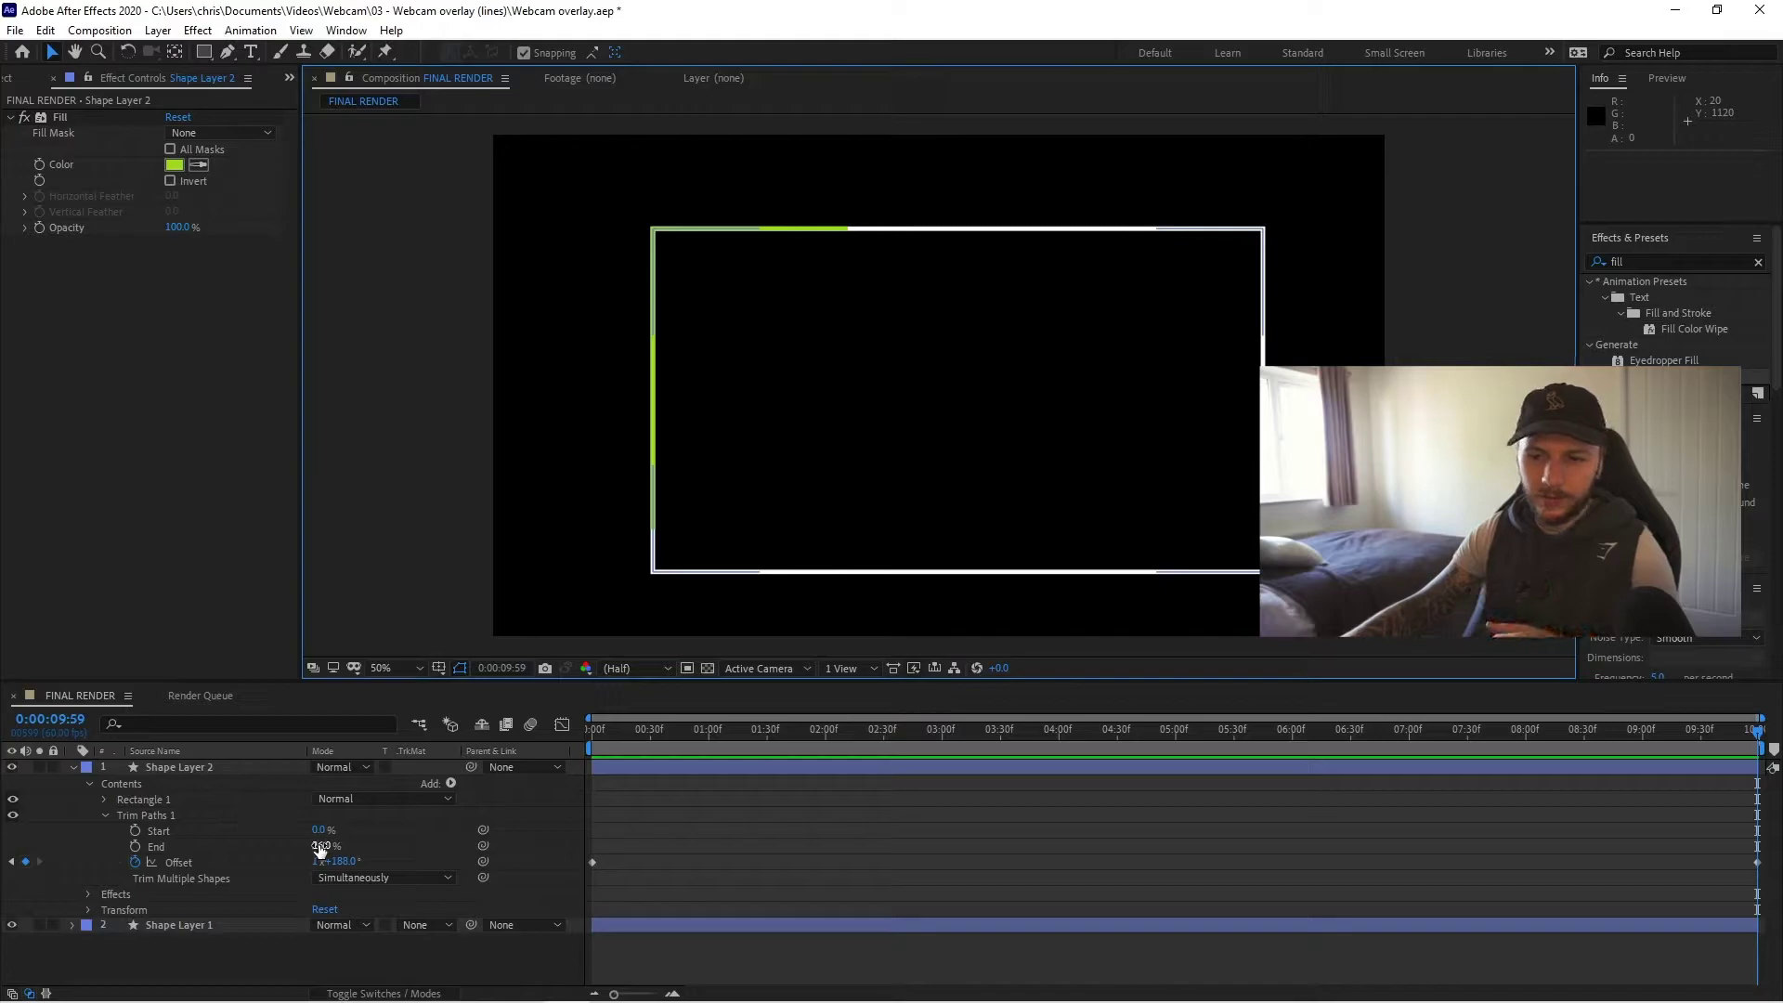
click(320, 846)
text(10)
key(Return)
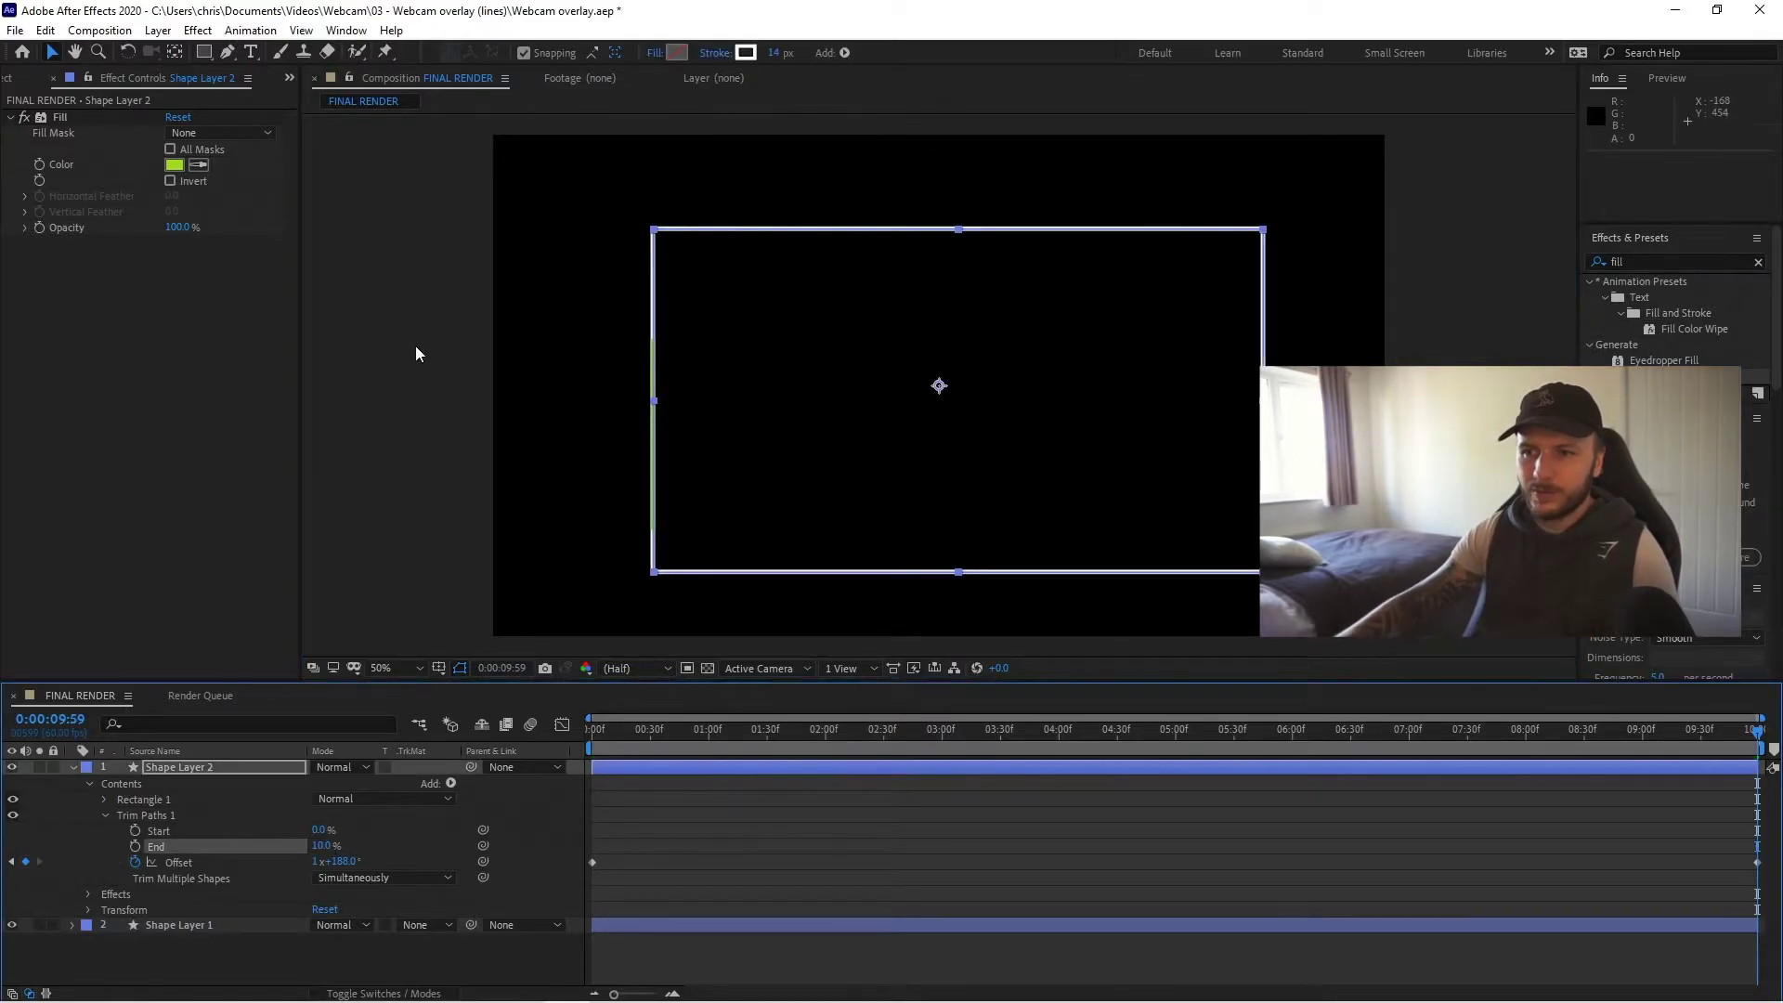
click(485, 585)
key(space)
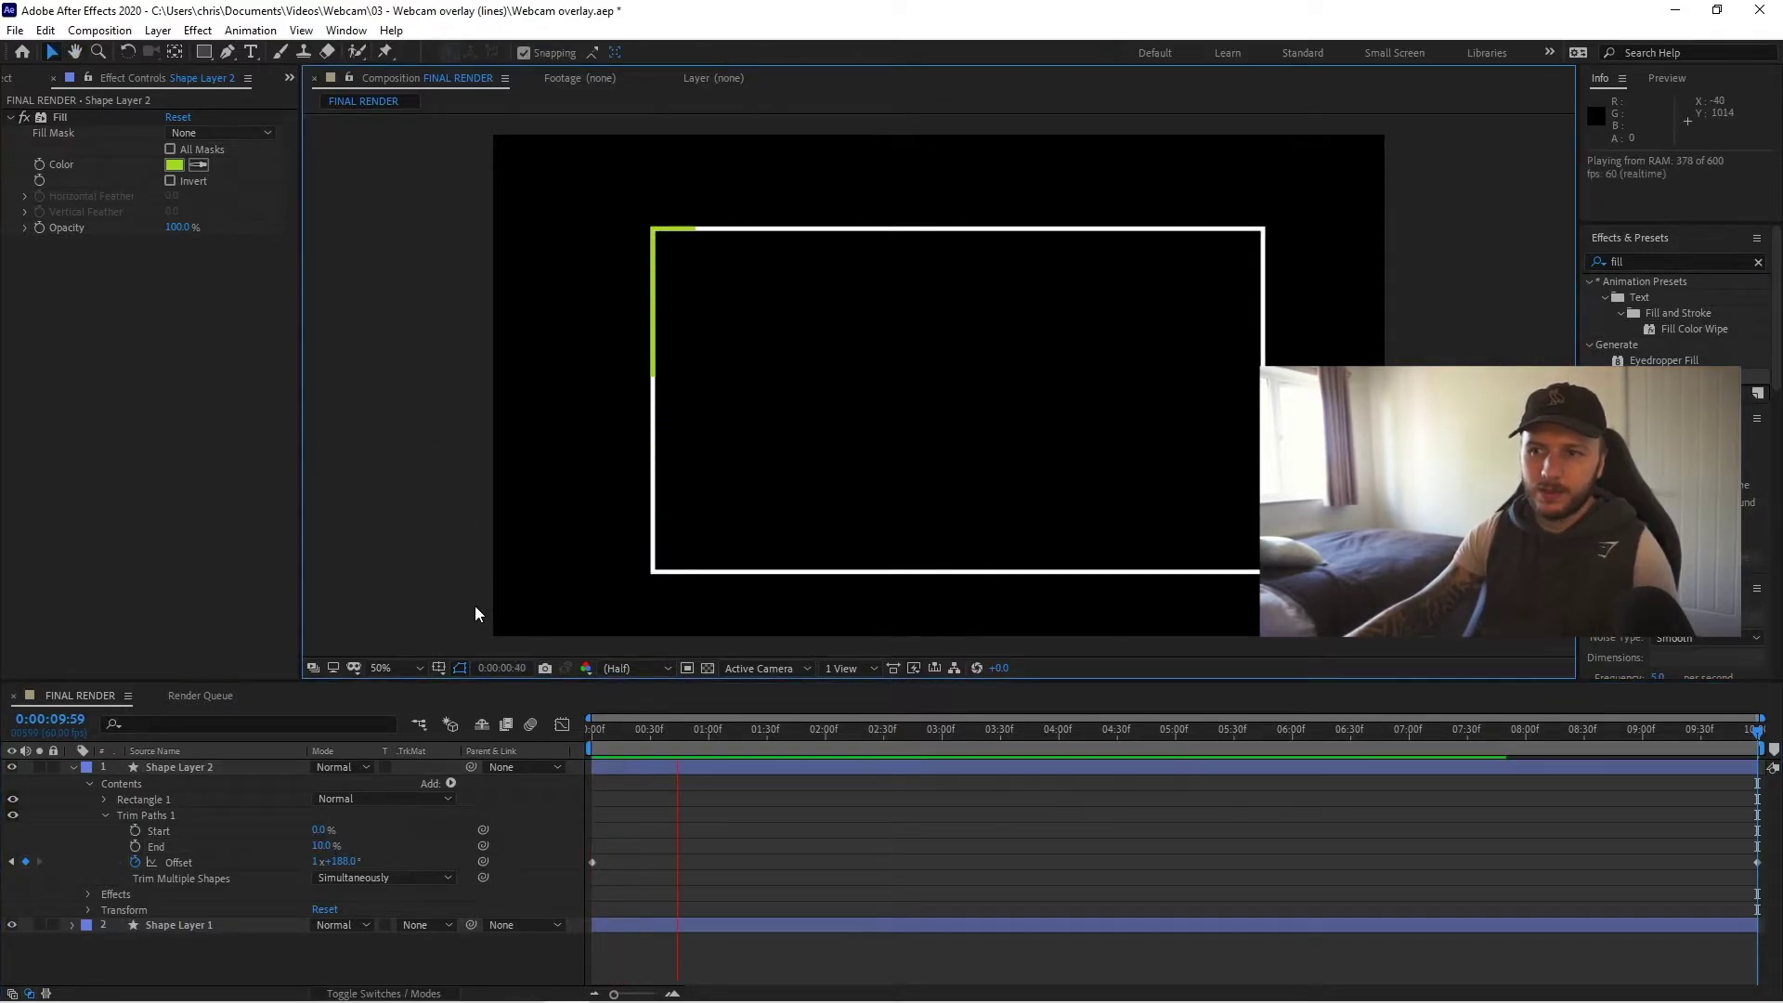
key(space)
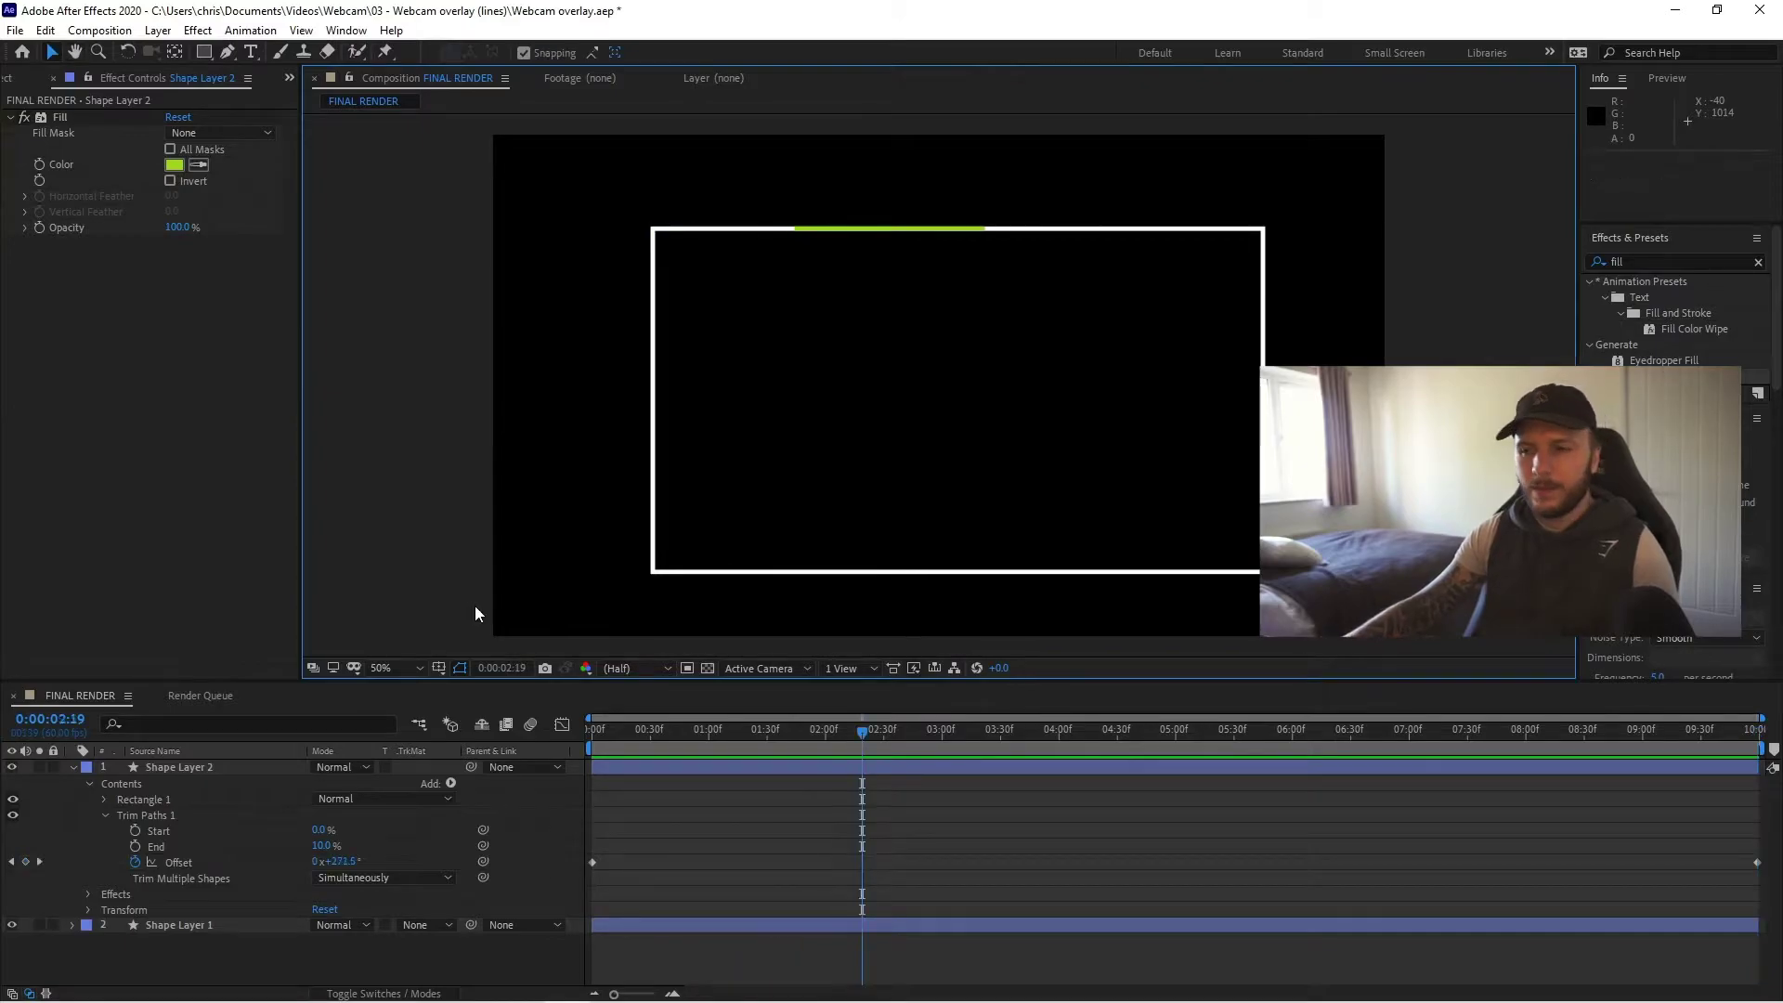
- Change the line's colour to pink and preview it travelling around the border
click(174, 164)
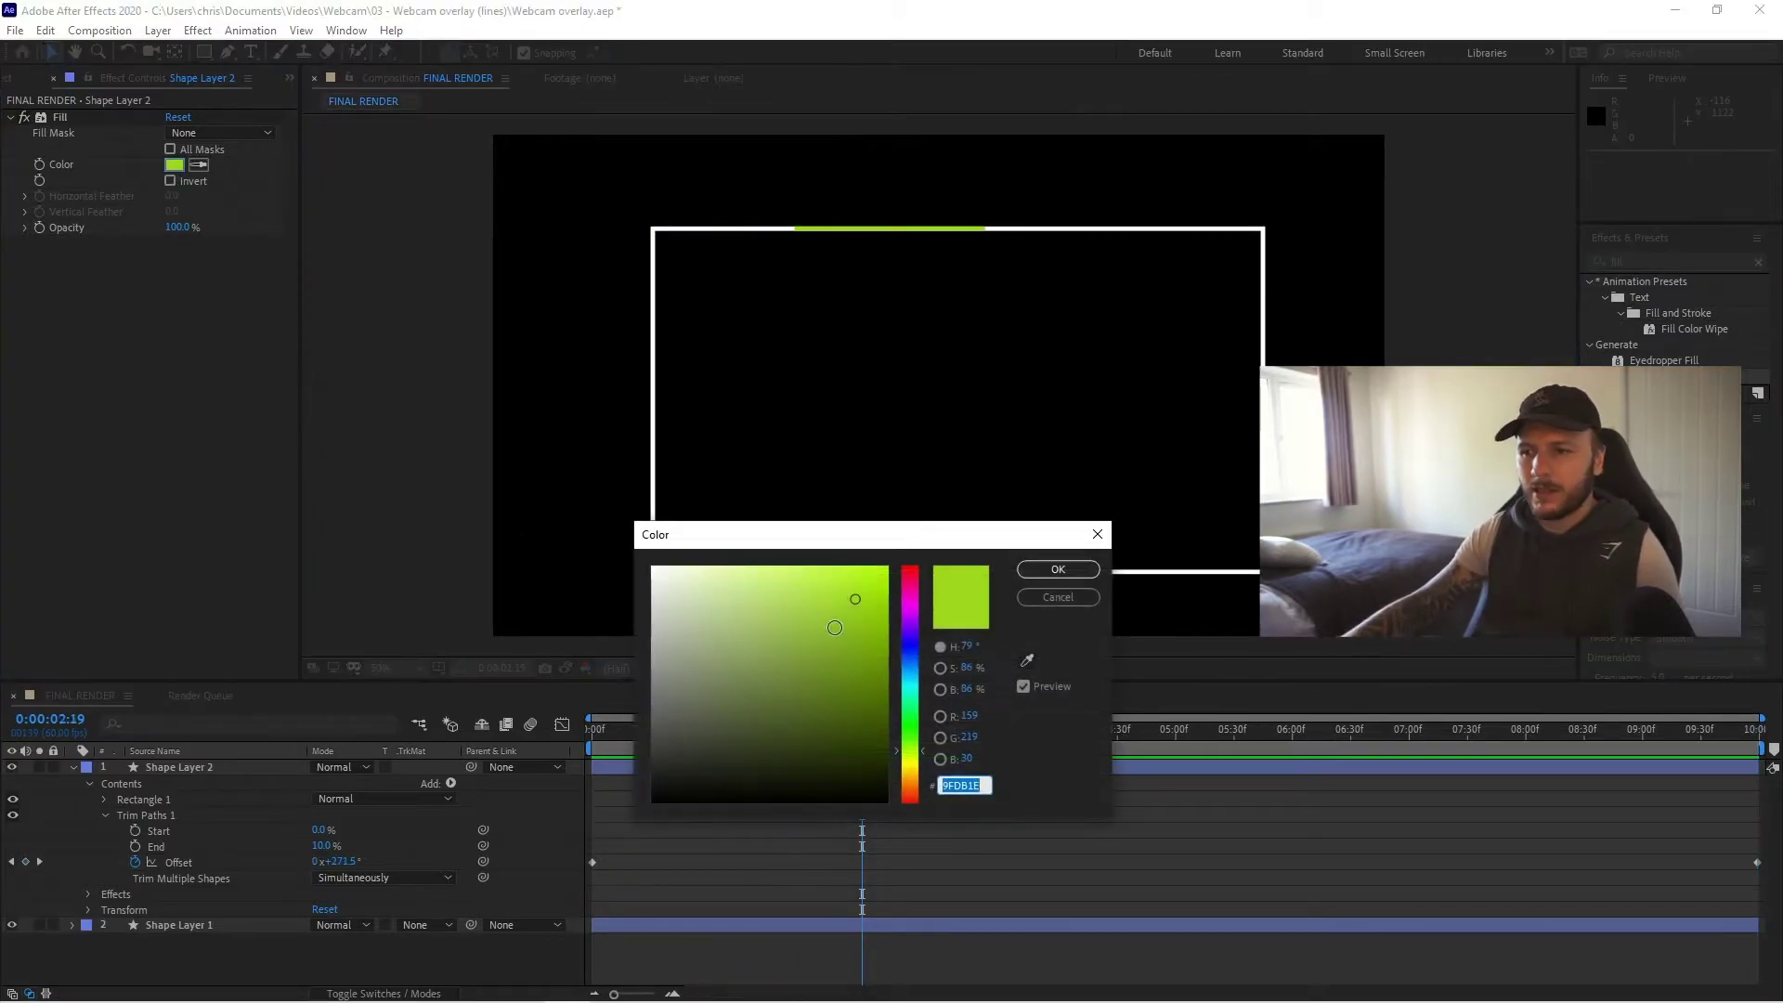
mouse_move(910, 750)
mouse_down()
mouse_move(917, 616)
mouse_move(912, 644)
mouse_move(831, 642)
mouse_move(906, 585)
mouse_up()
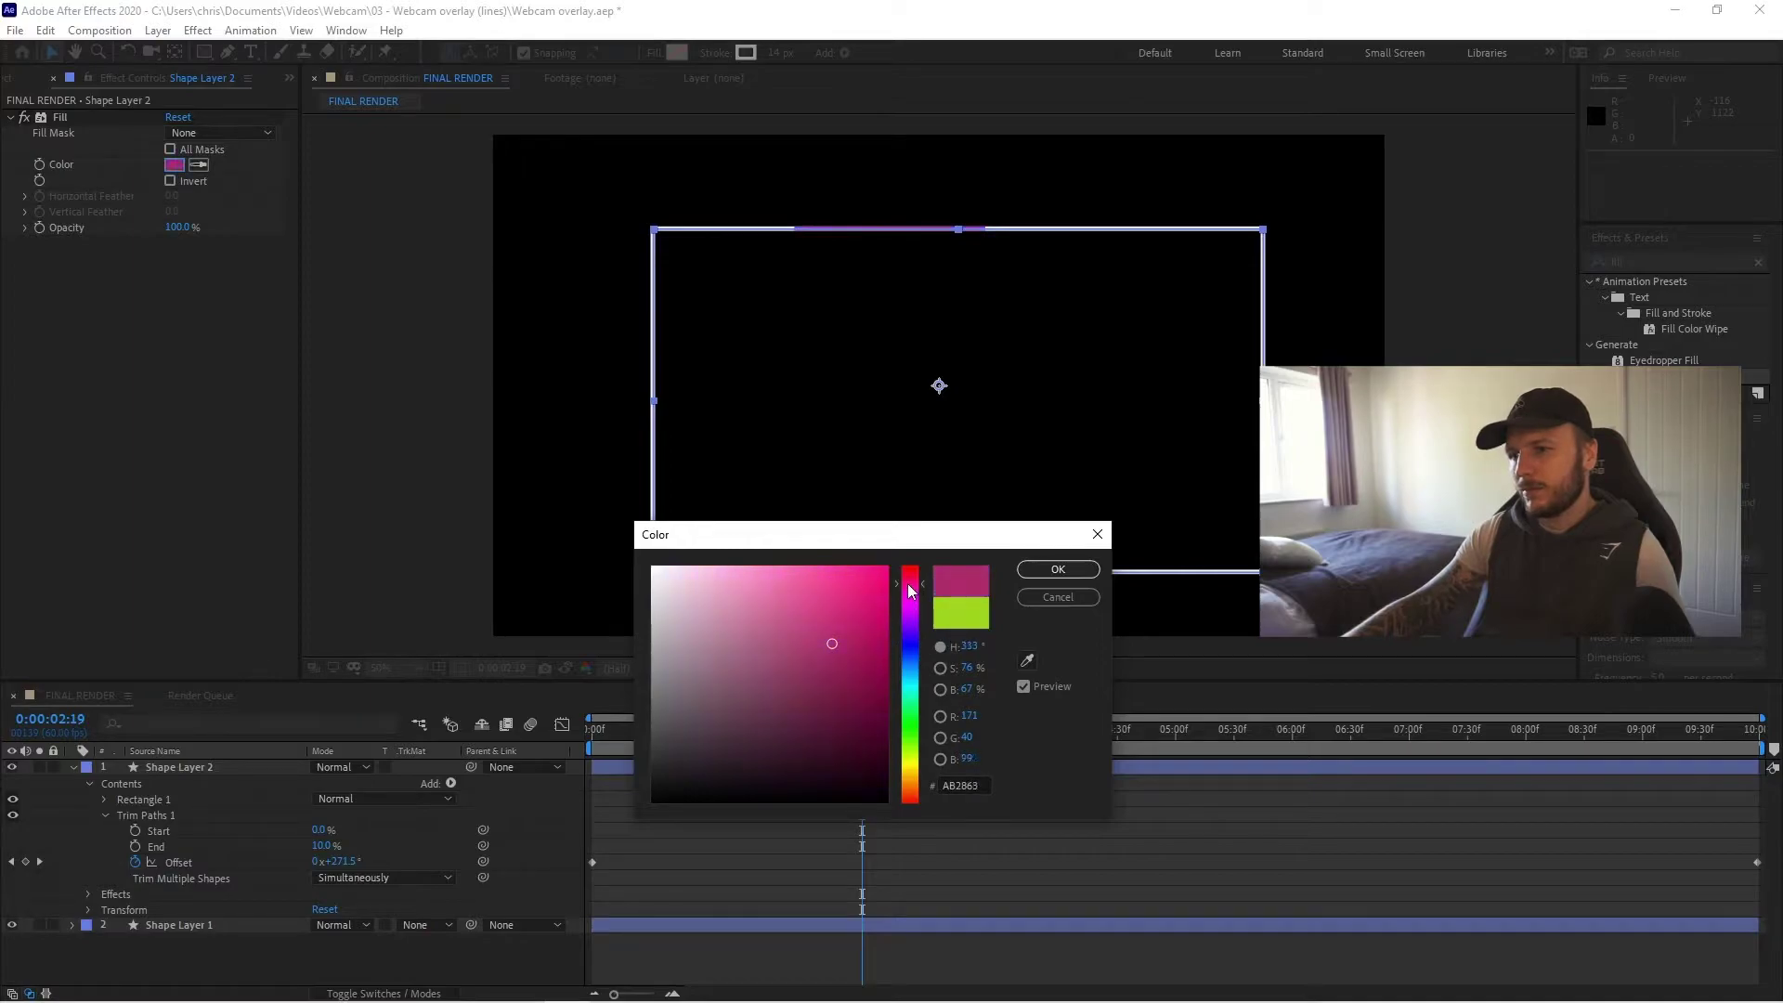
click(1045, 568)
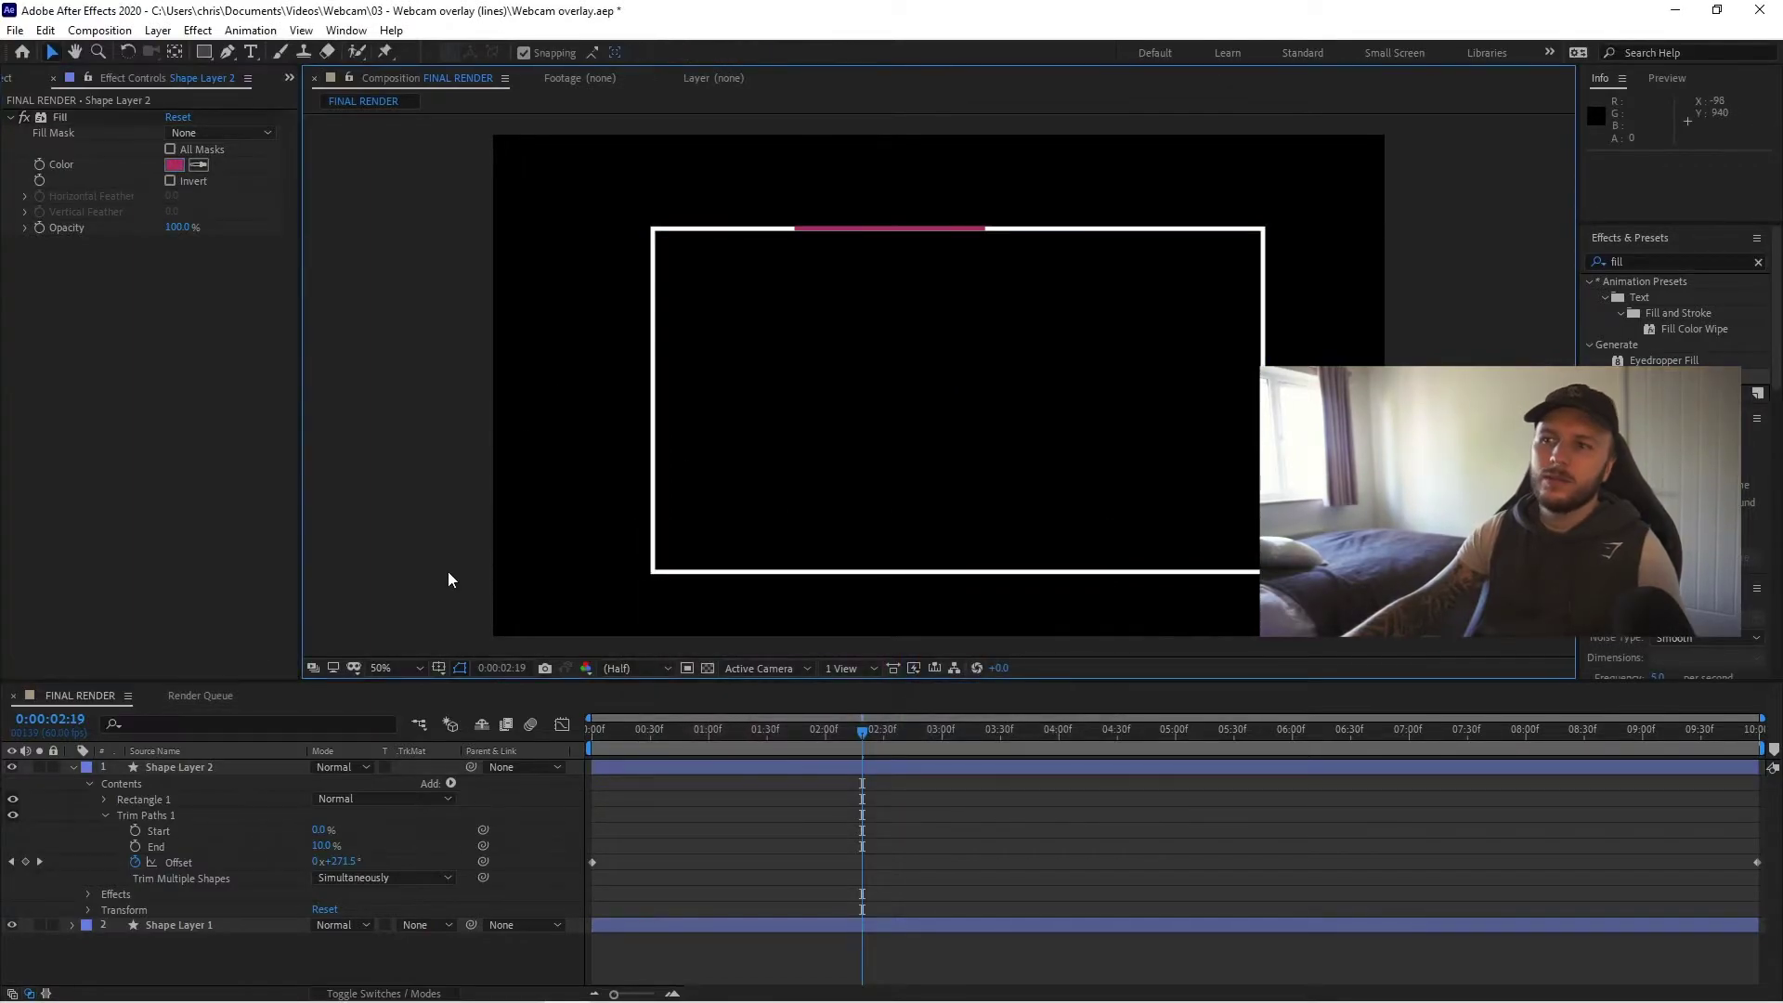
key(space)
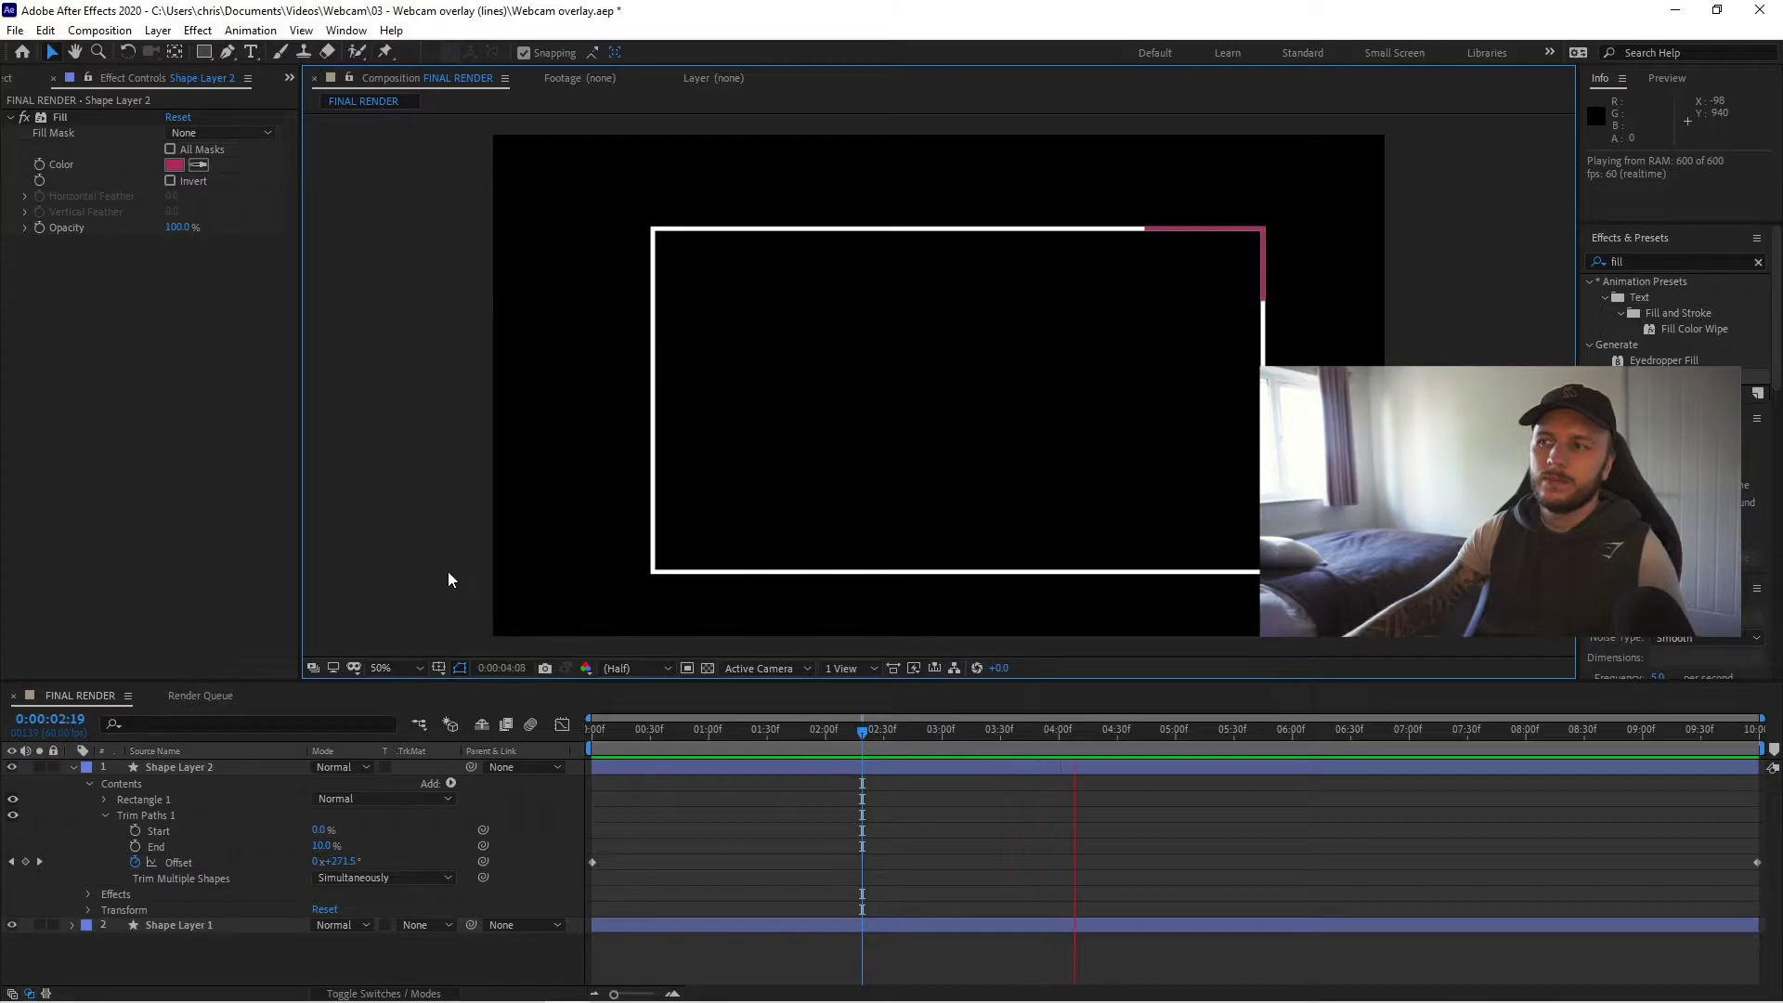
key(space)
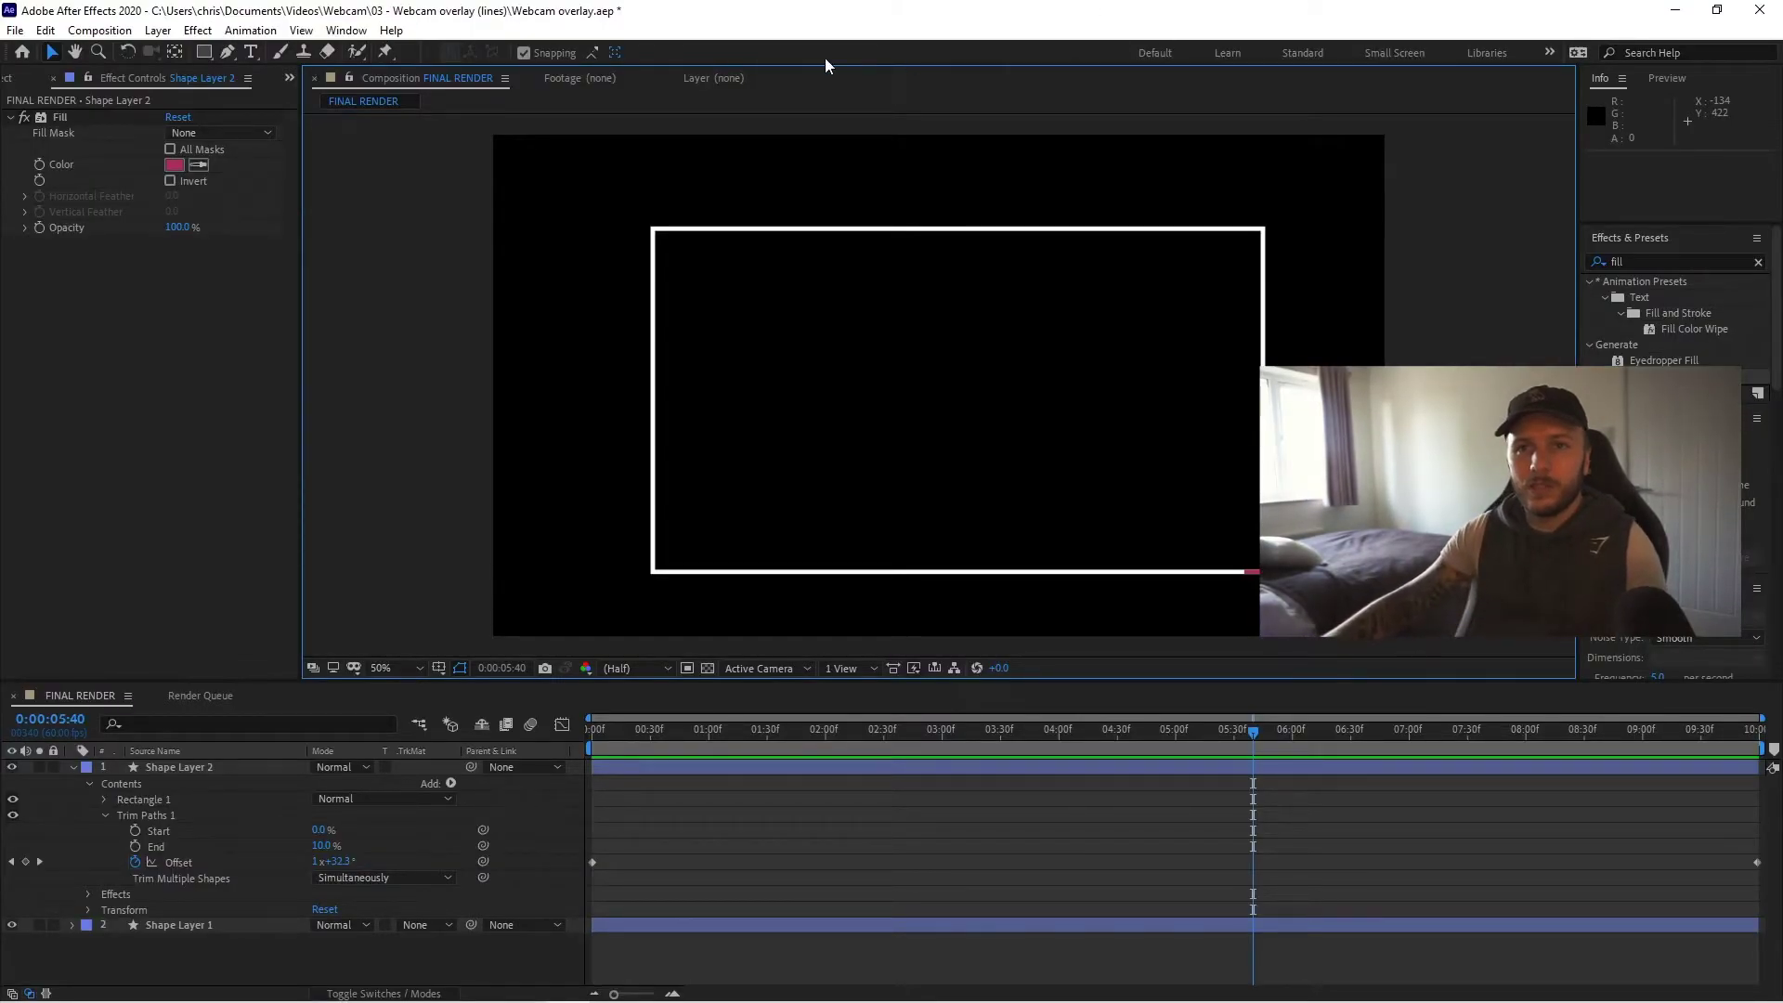
- Send the FINAL RENDER composition to the Adobe Media Encoder queue via File > Export
click(15, 30)
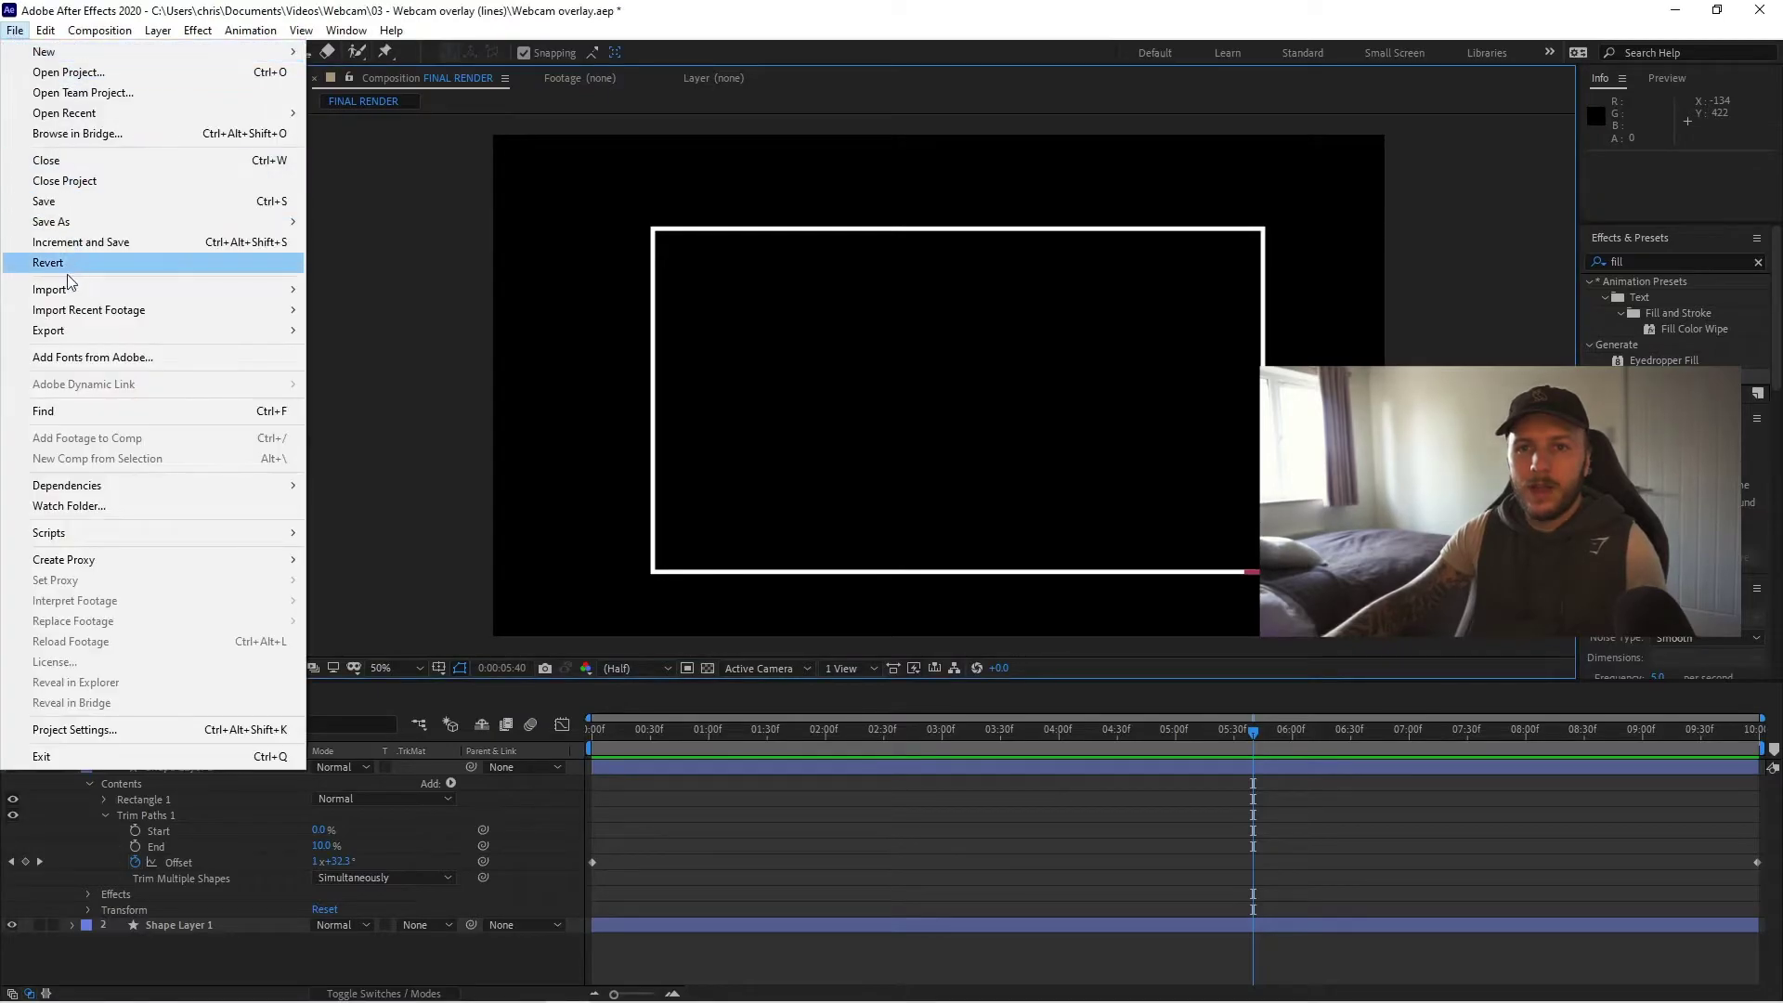
mouse_move(75, 332)
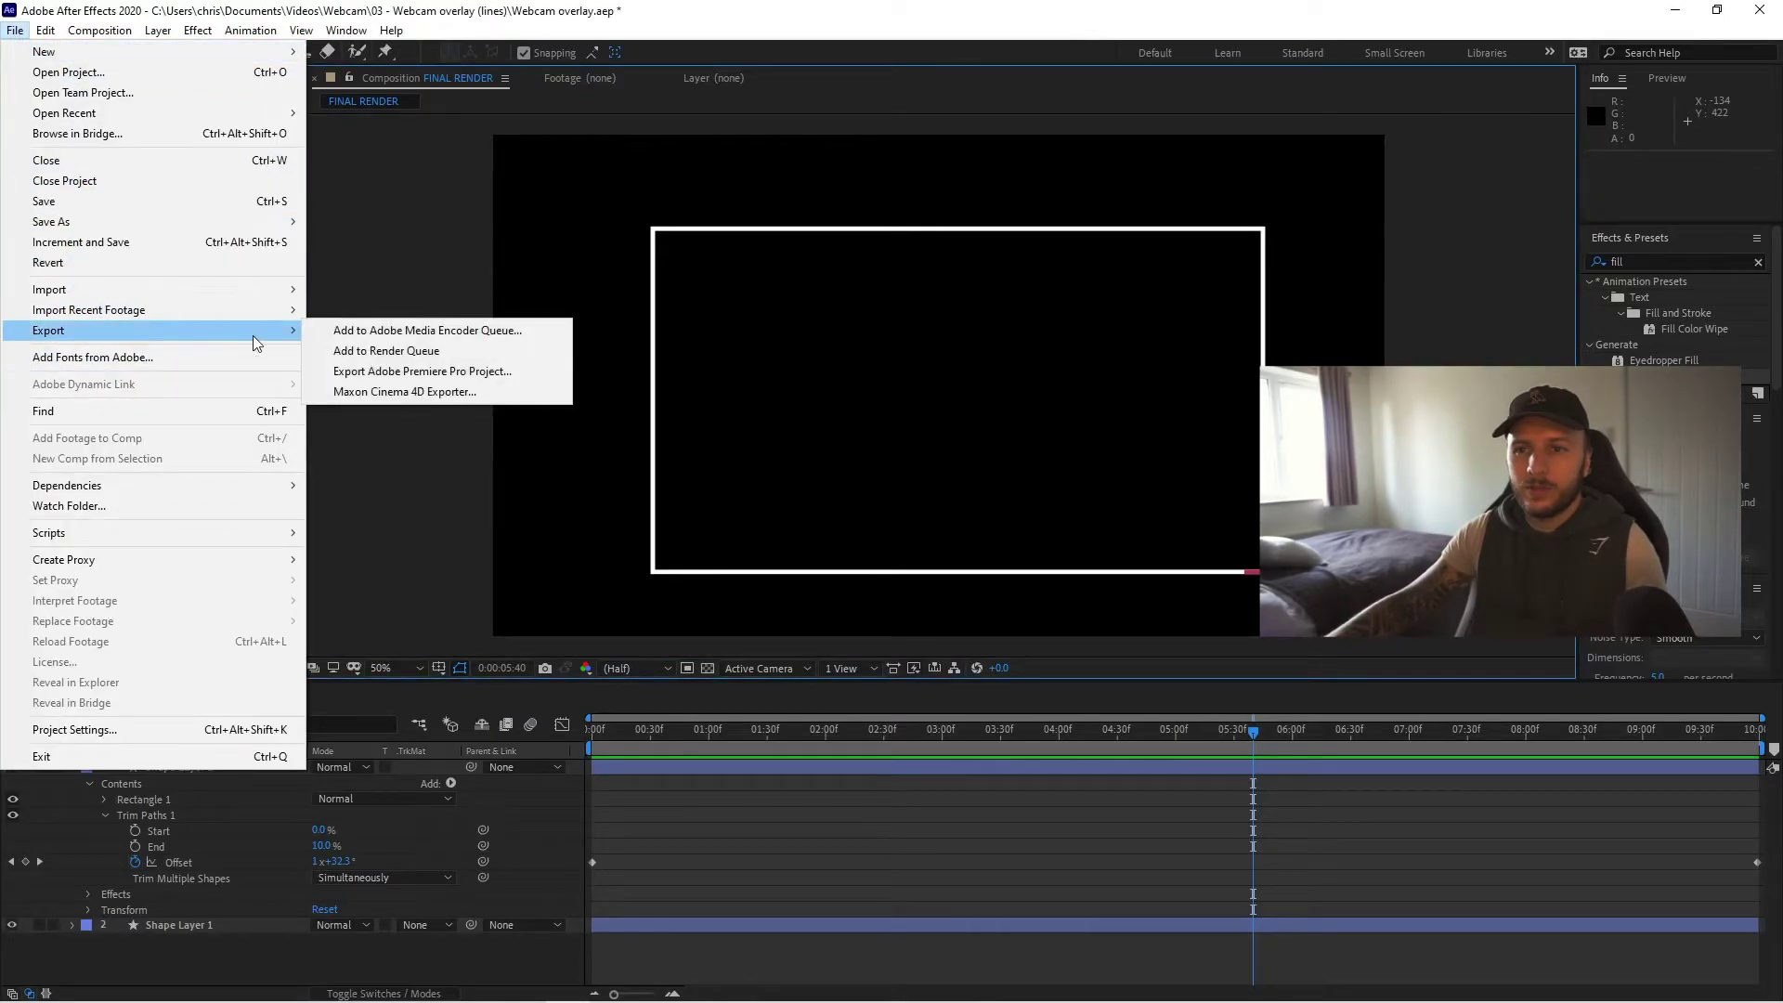
click(420, 332)
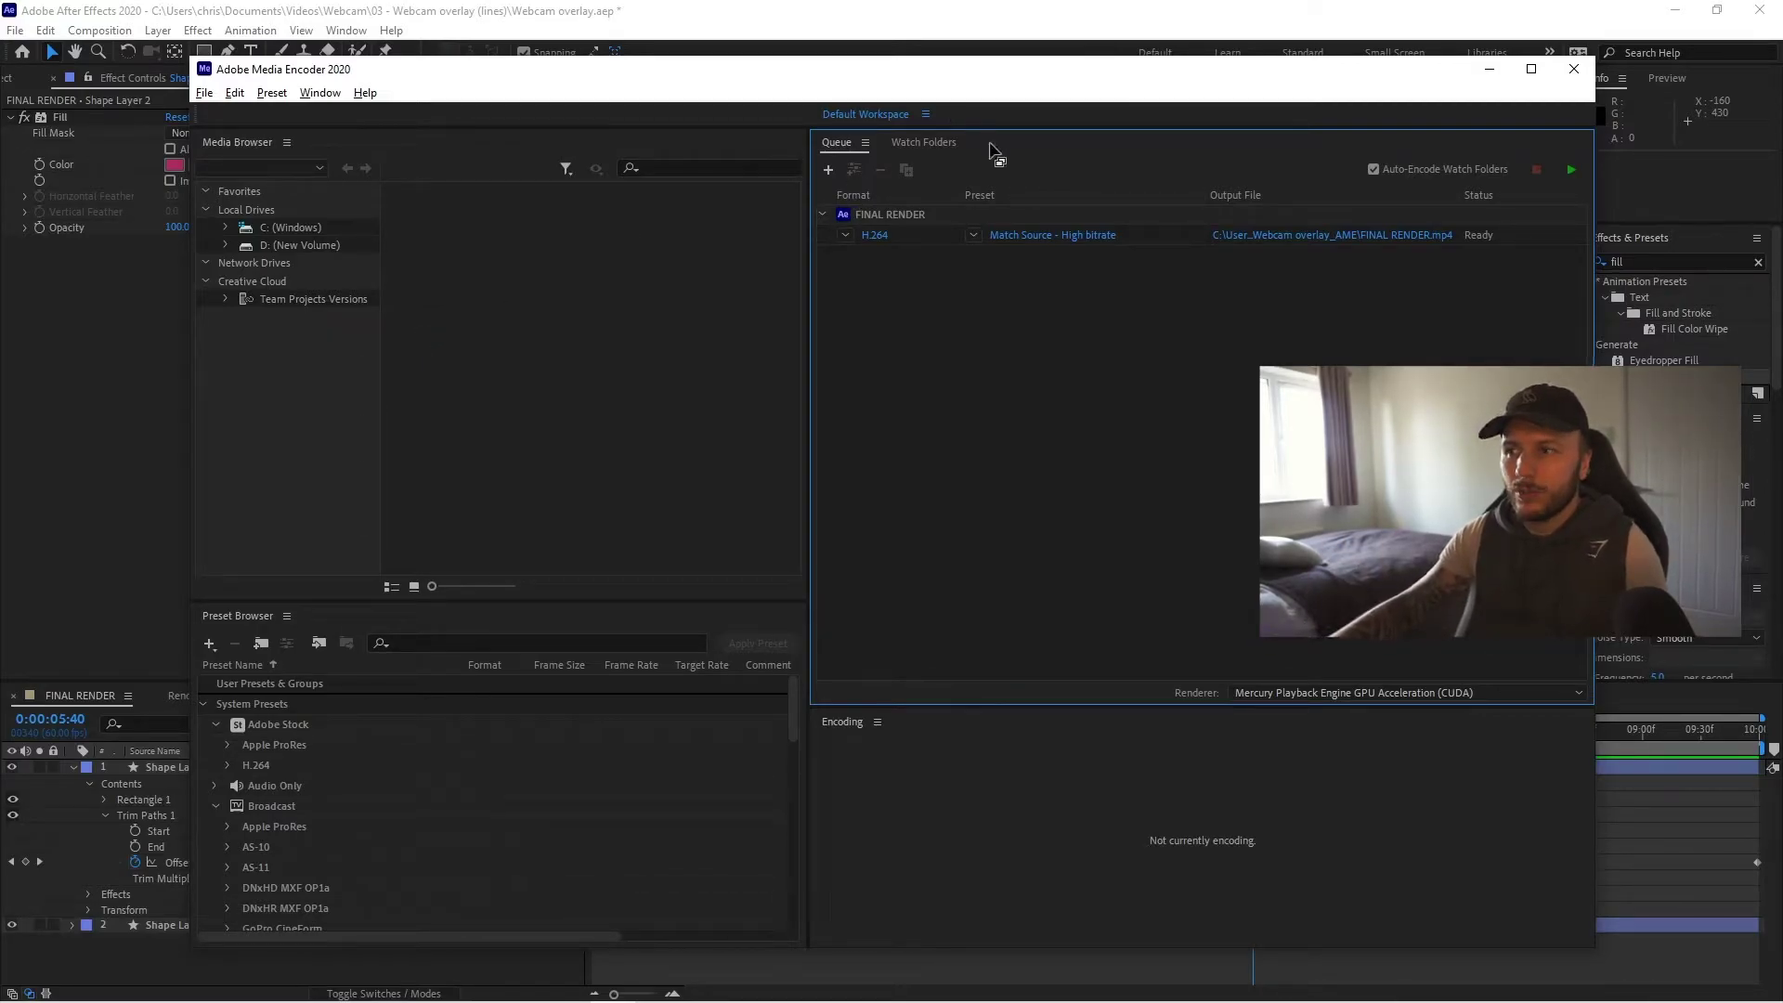
click(319, 93)
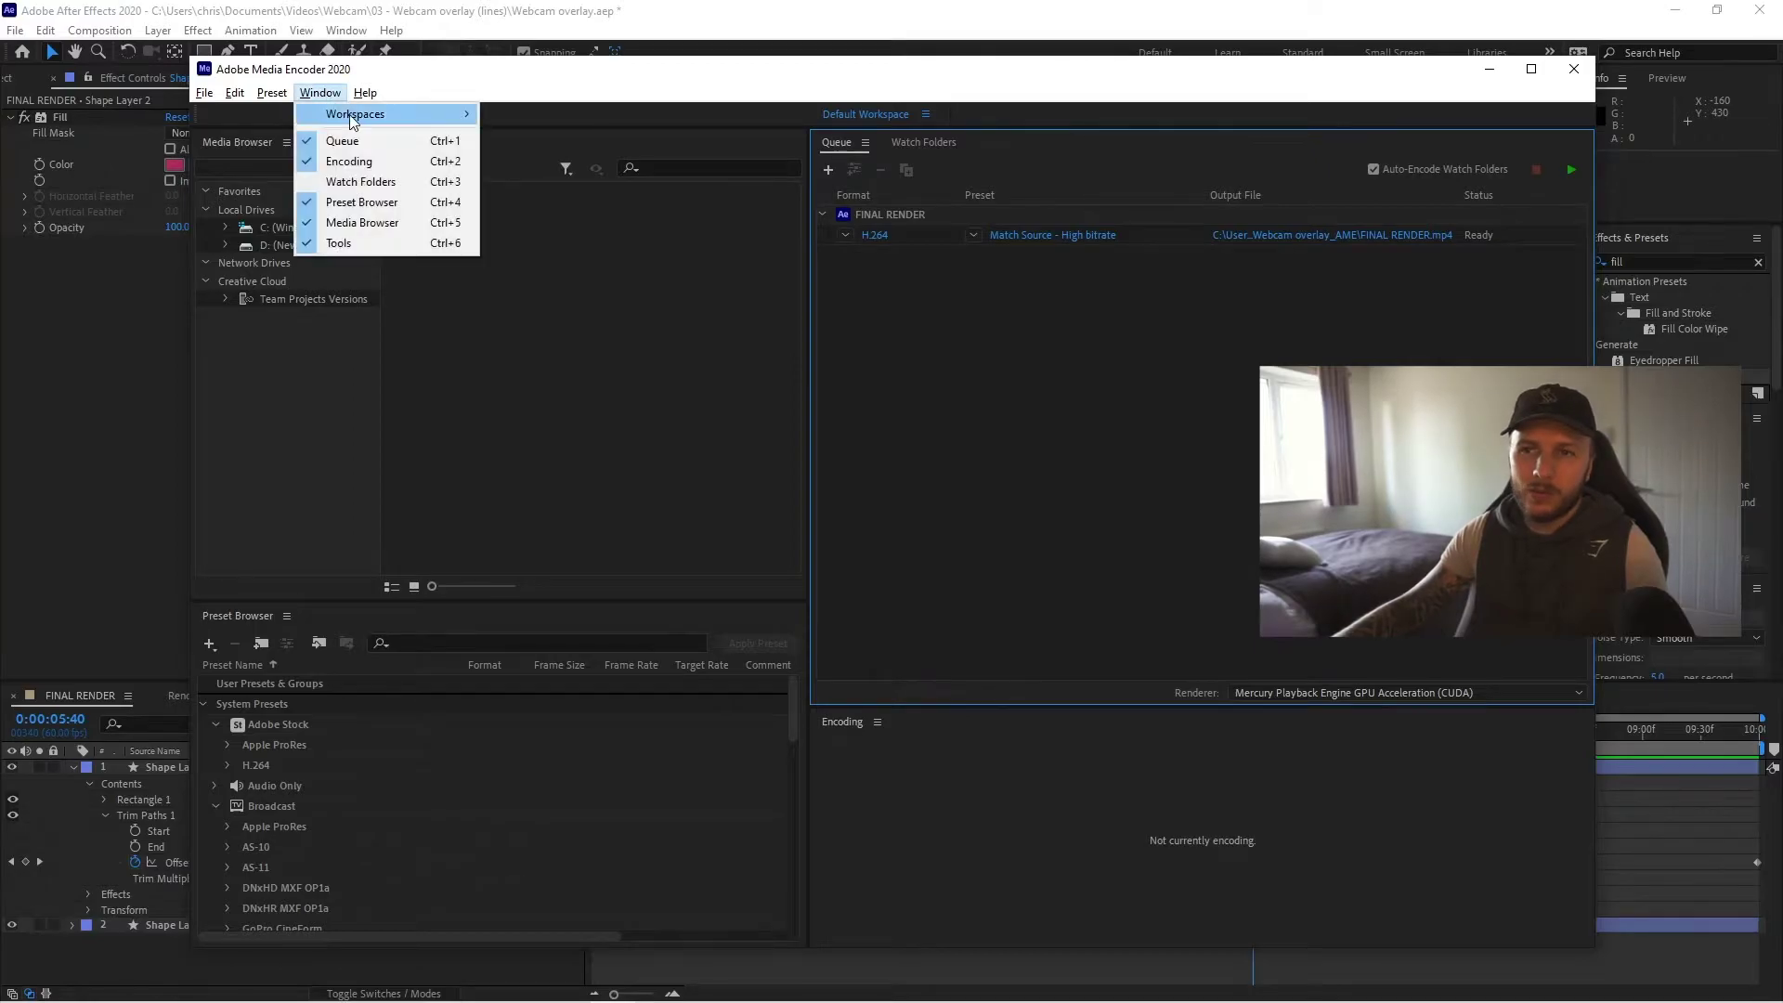
click(1135, 341)
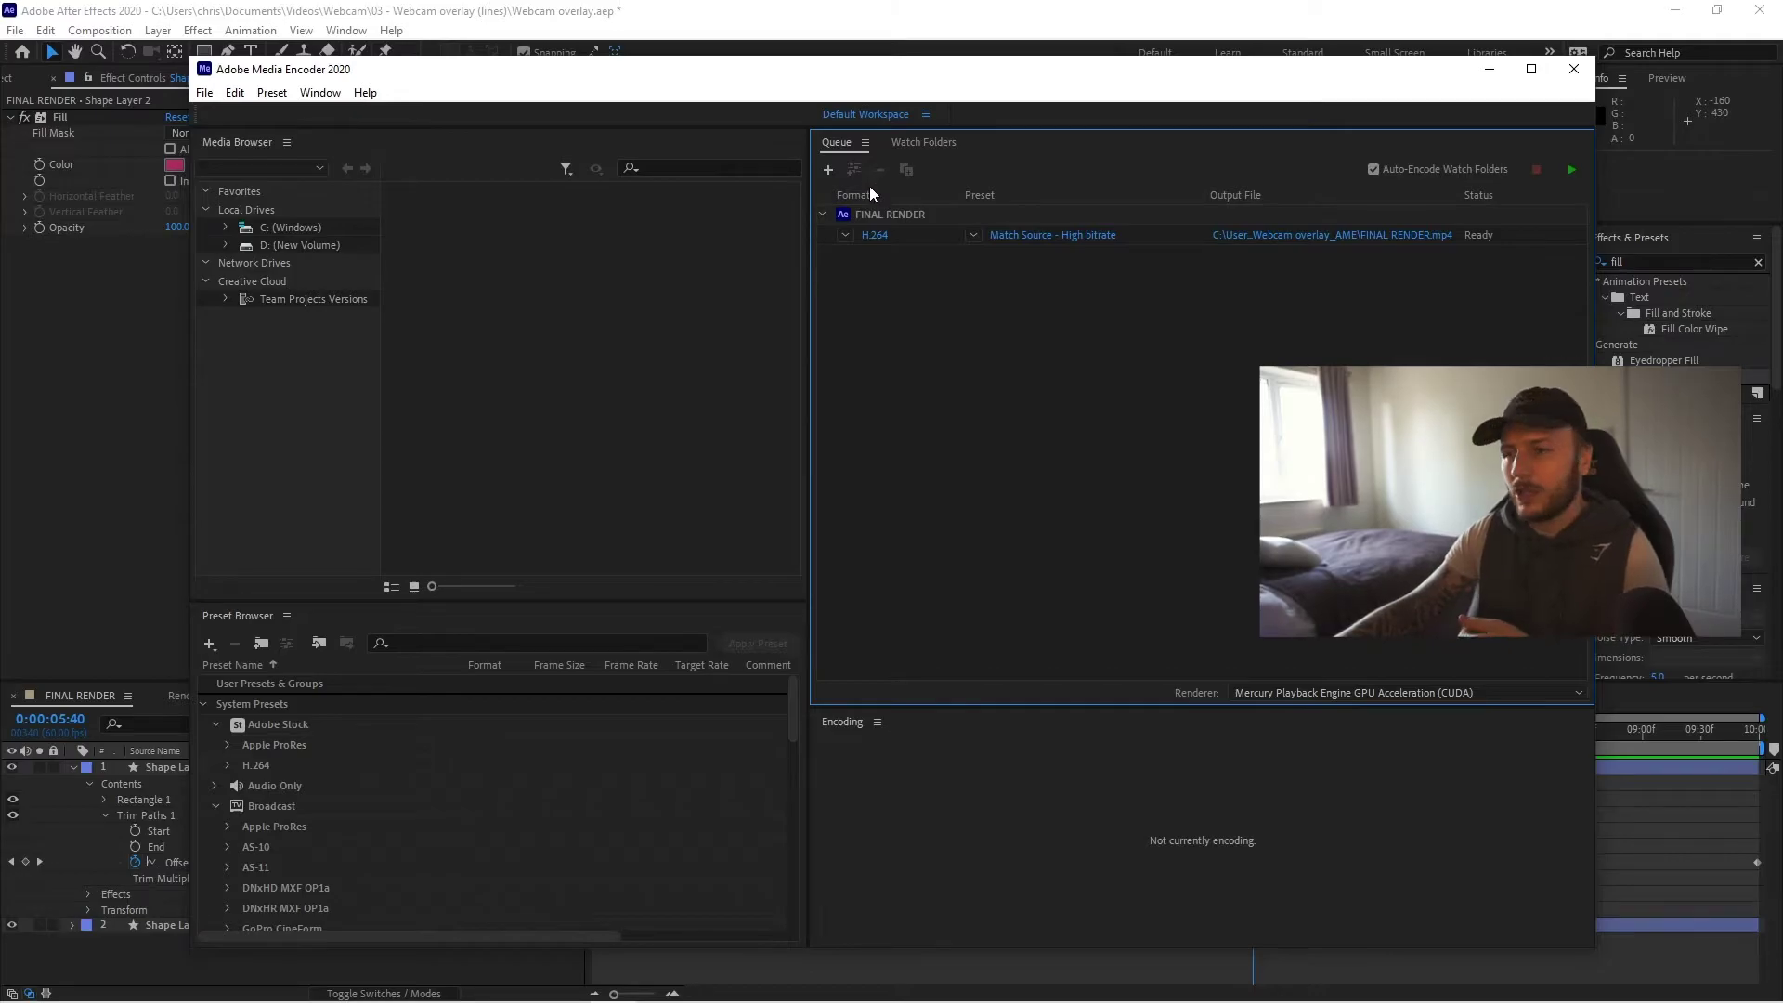
- Switch the queued item's format to WebM, turn off audio, and enable Include Alpha Channel
click(843, 234)
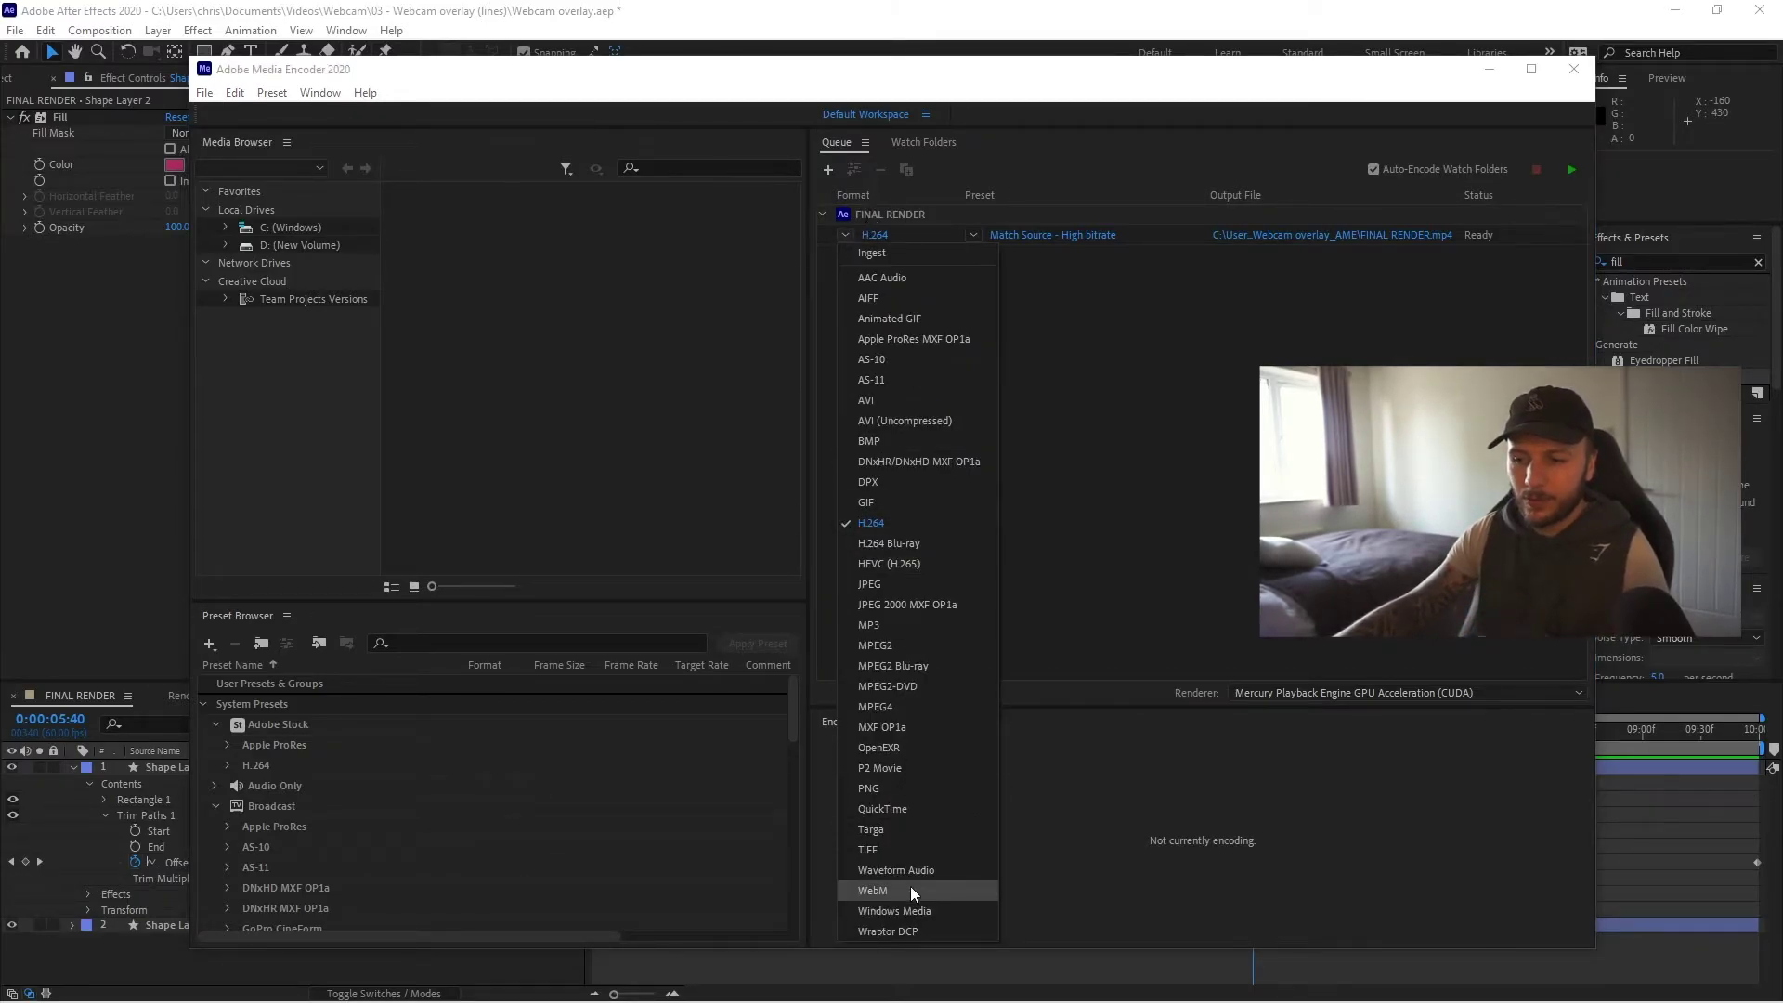
click(911, 889)
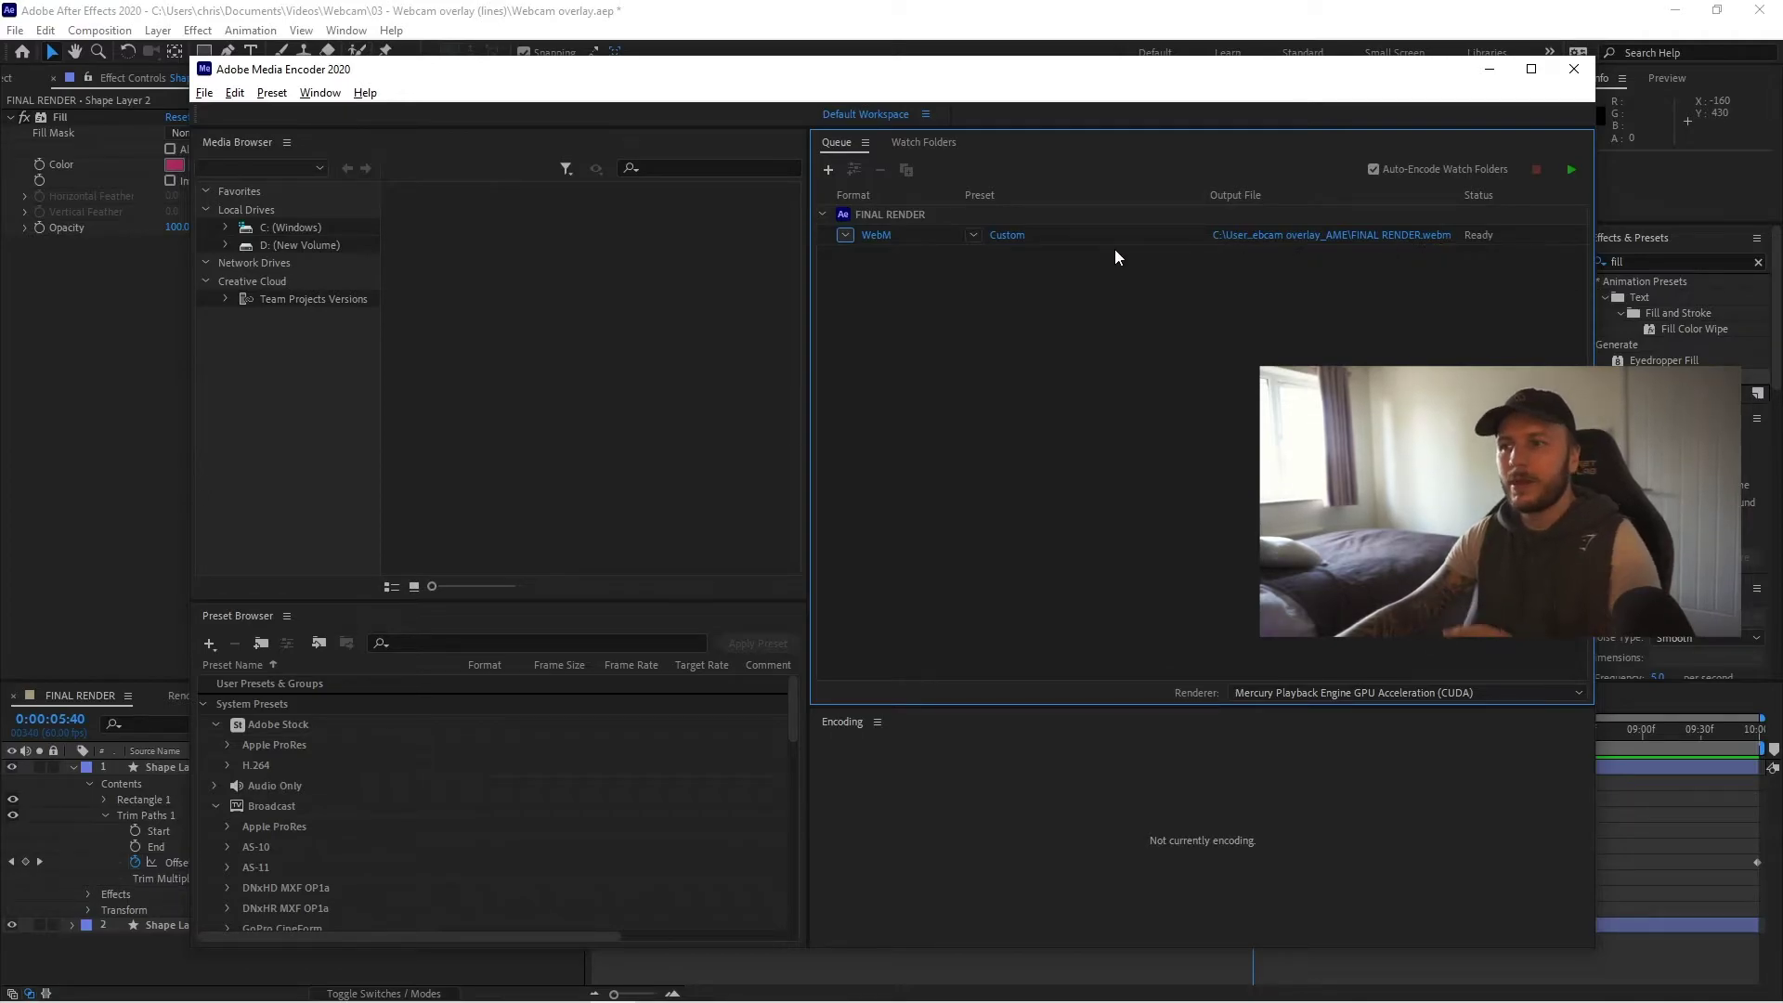
click(1012, 240)
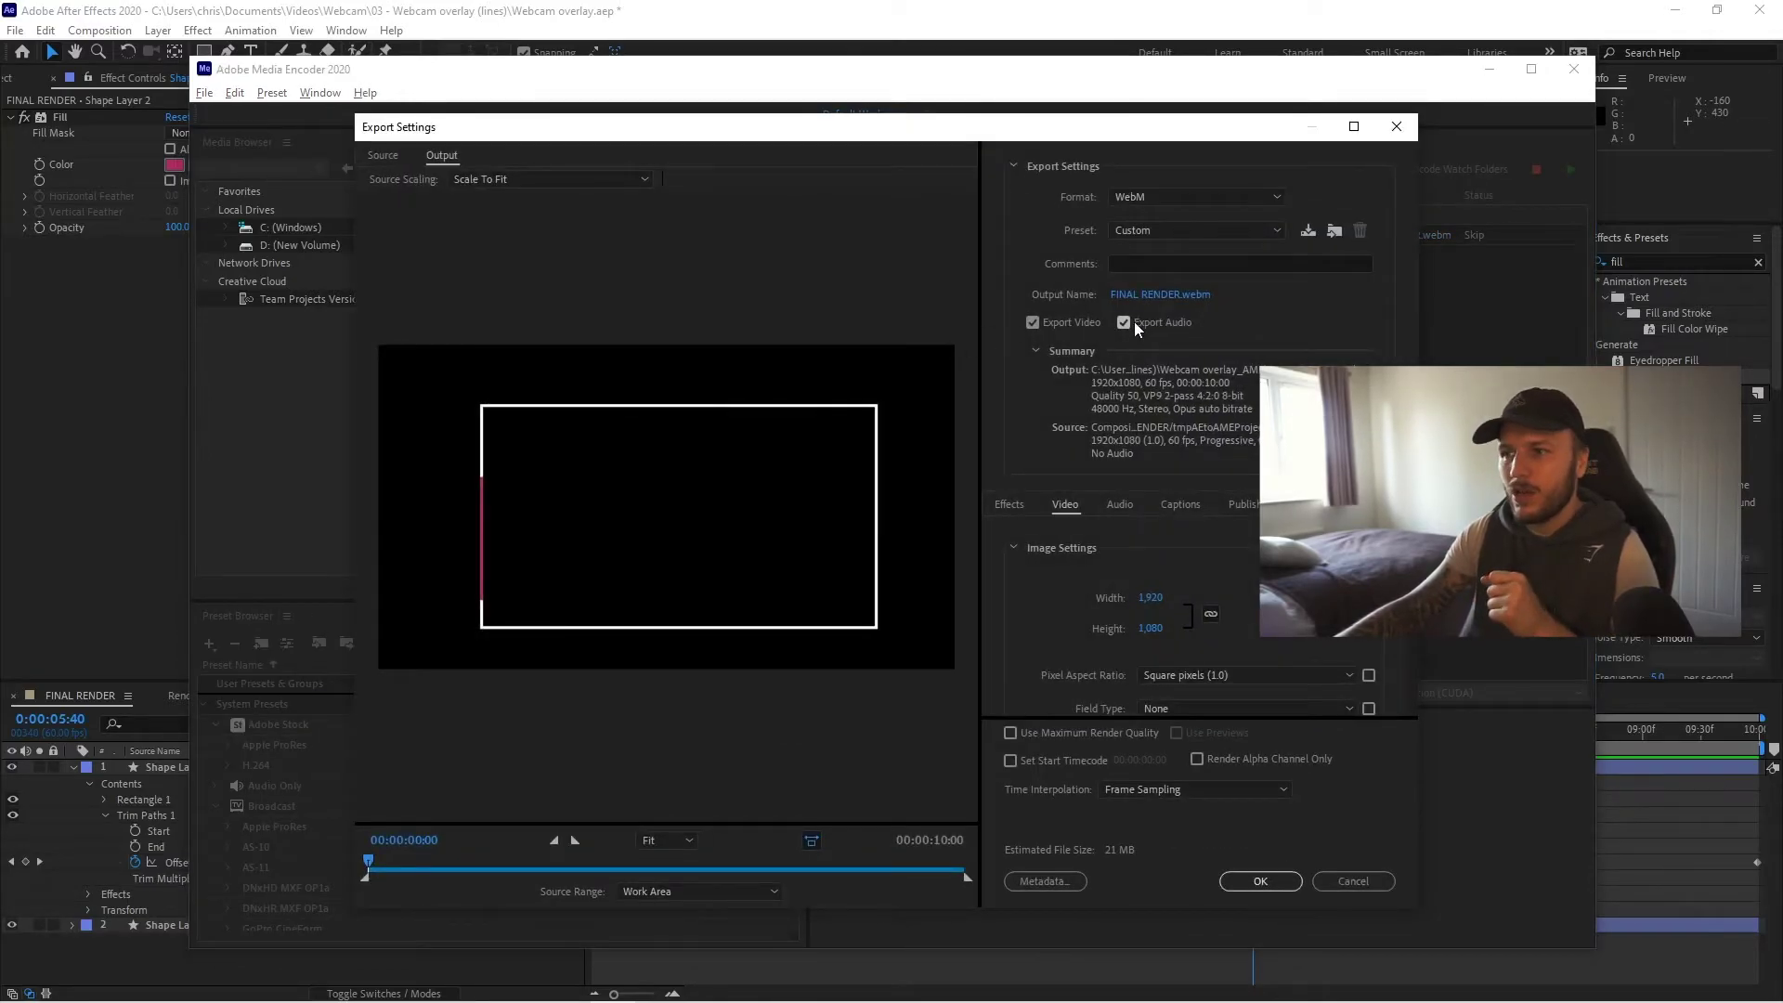
click(1124, 322)
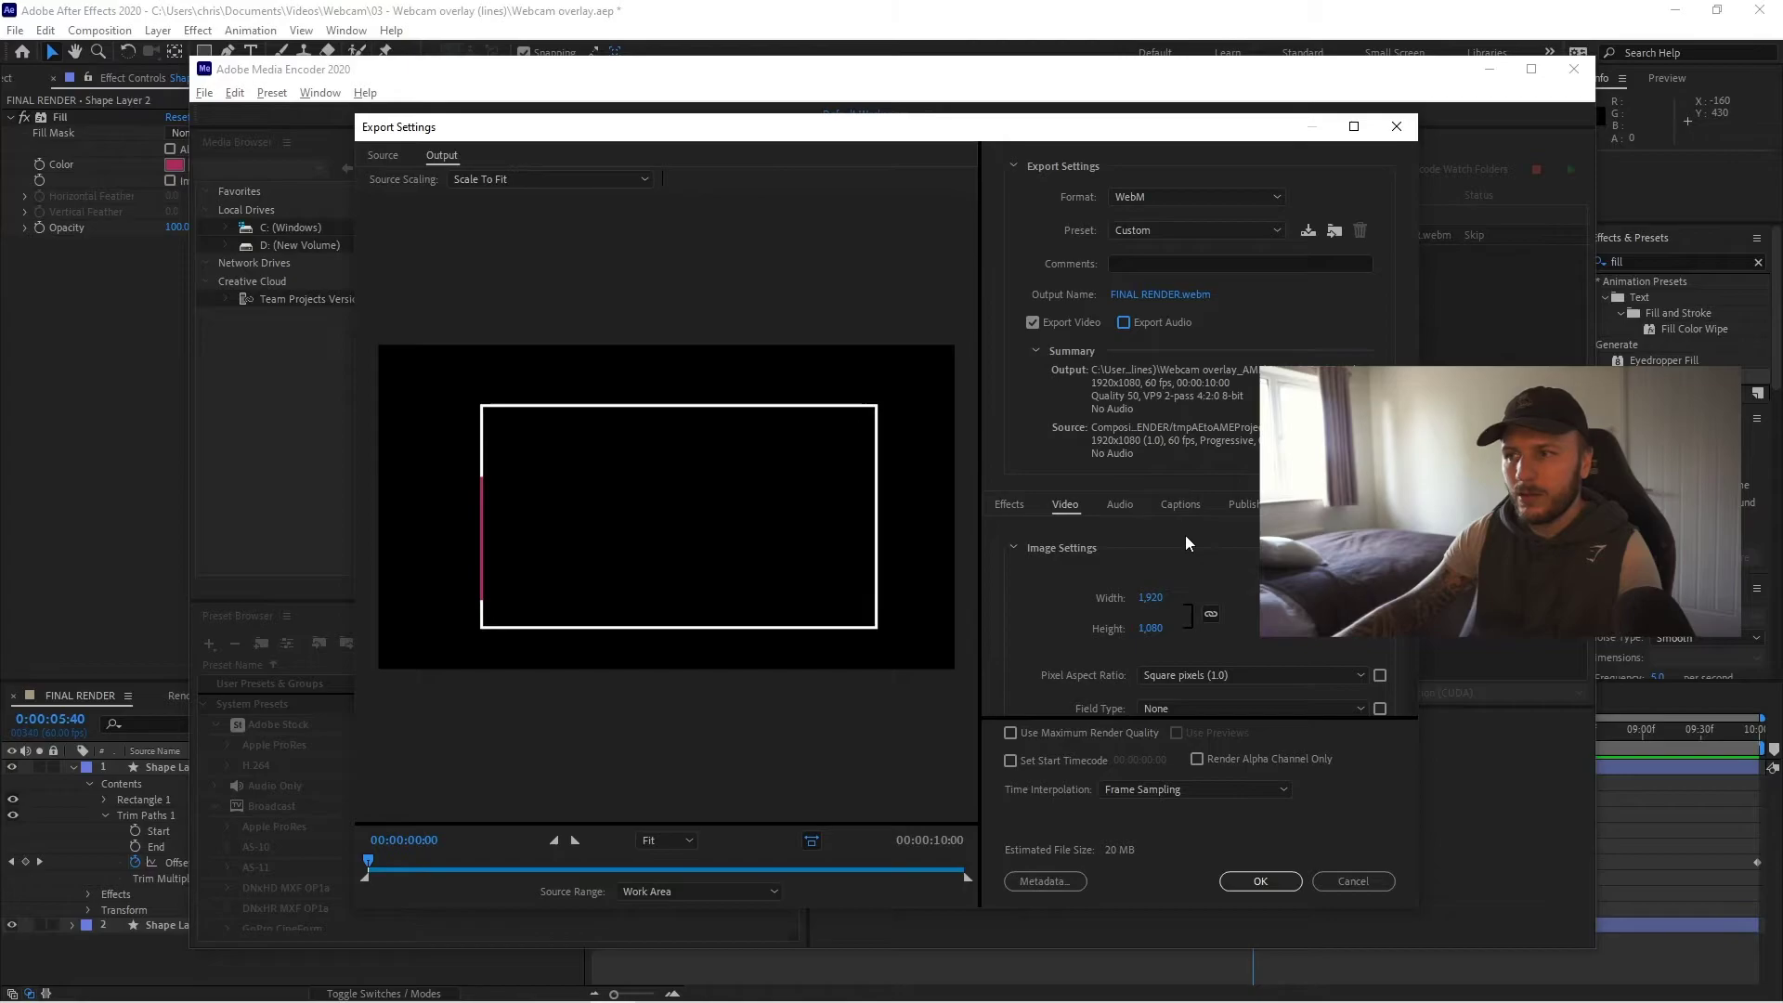
scroll(1157, 625, down, 5)
scroll(1101, 642, down, 3)
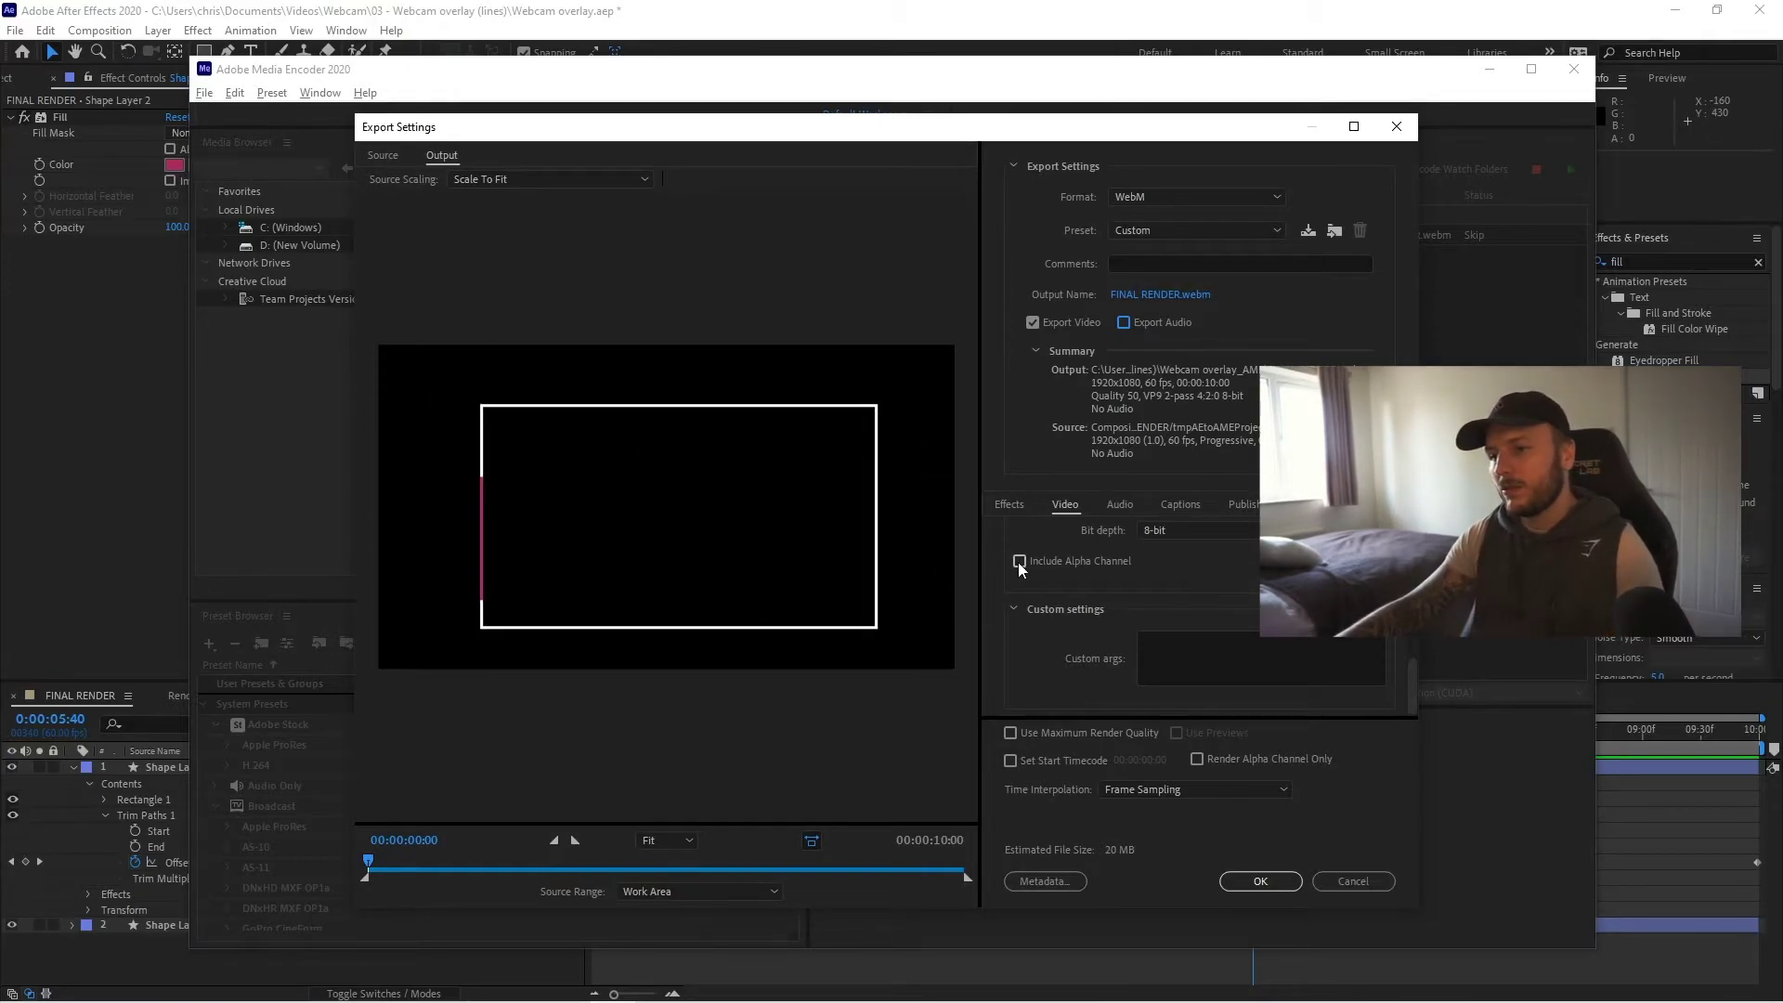
click(1019, 561)
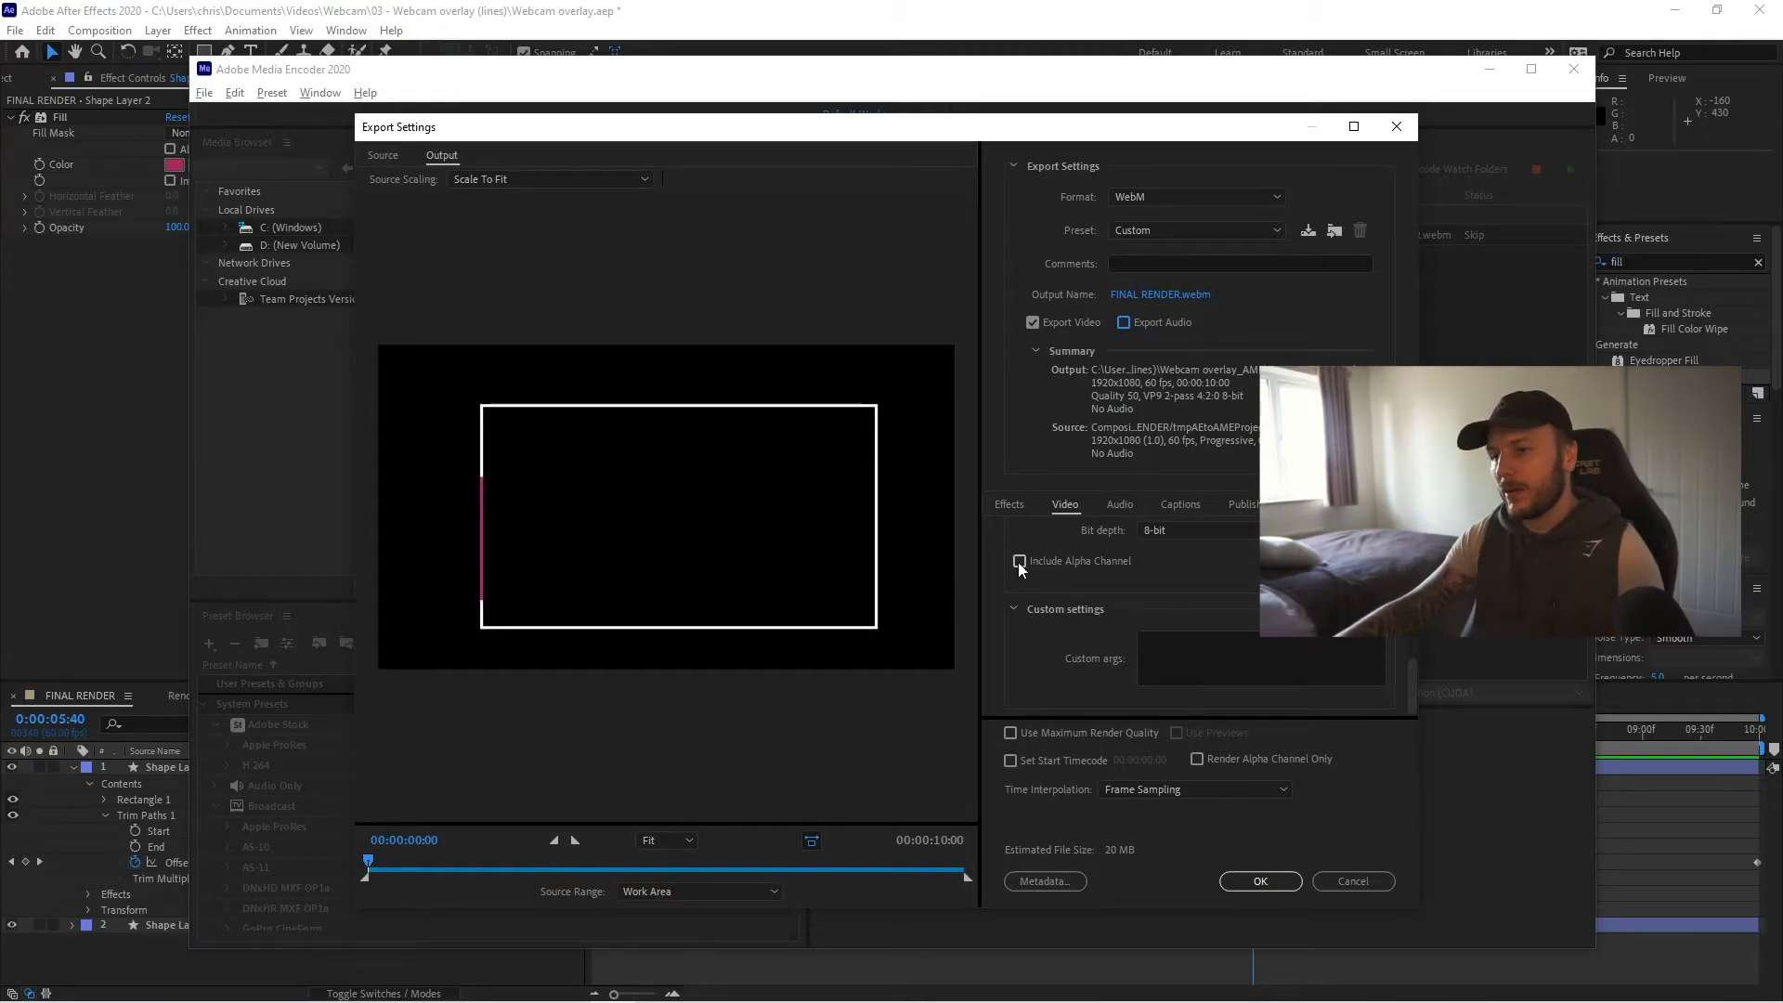
click(1260, 882)
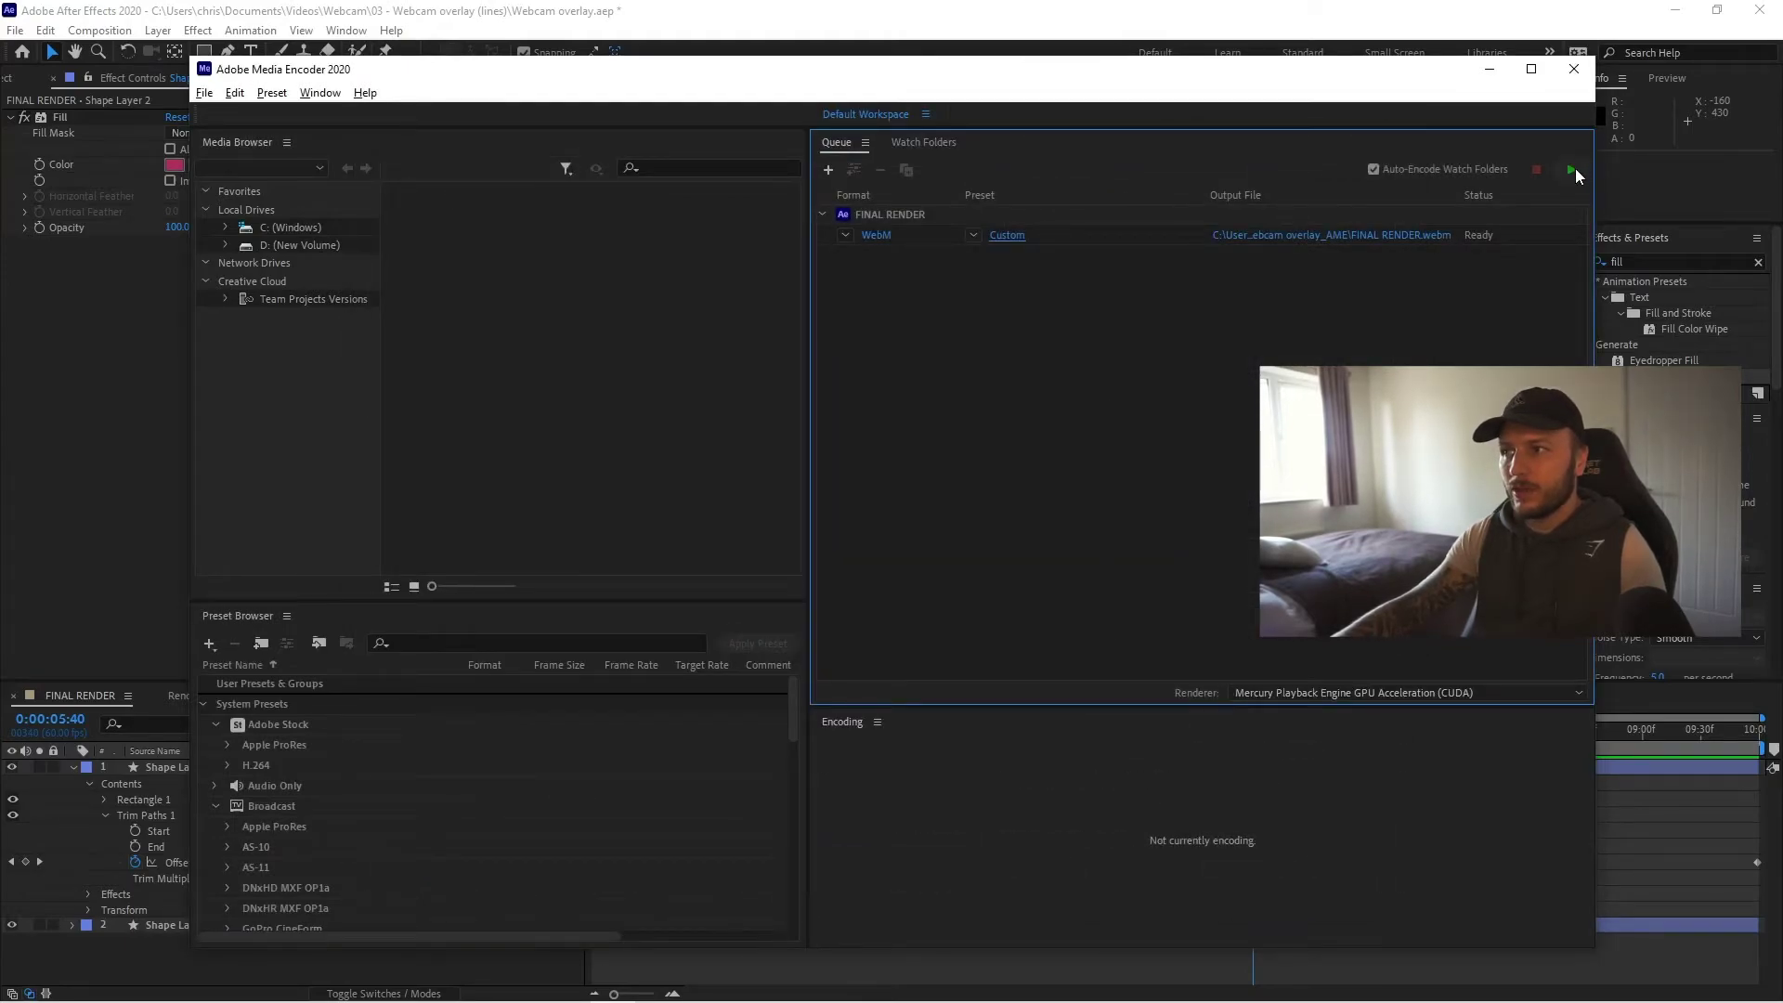
- Start encoding the FINAL RENDER queue, then create a blank 1080p StreamElements overlay
click(1571, 169)
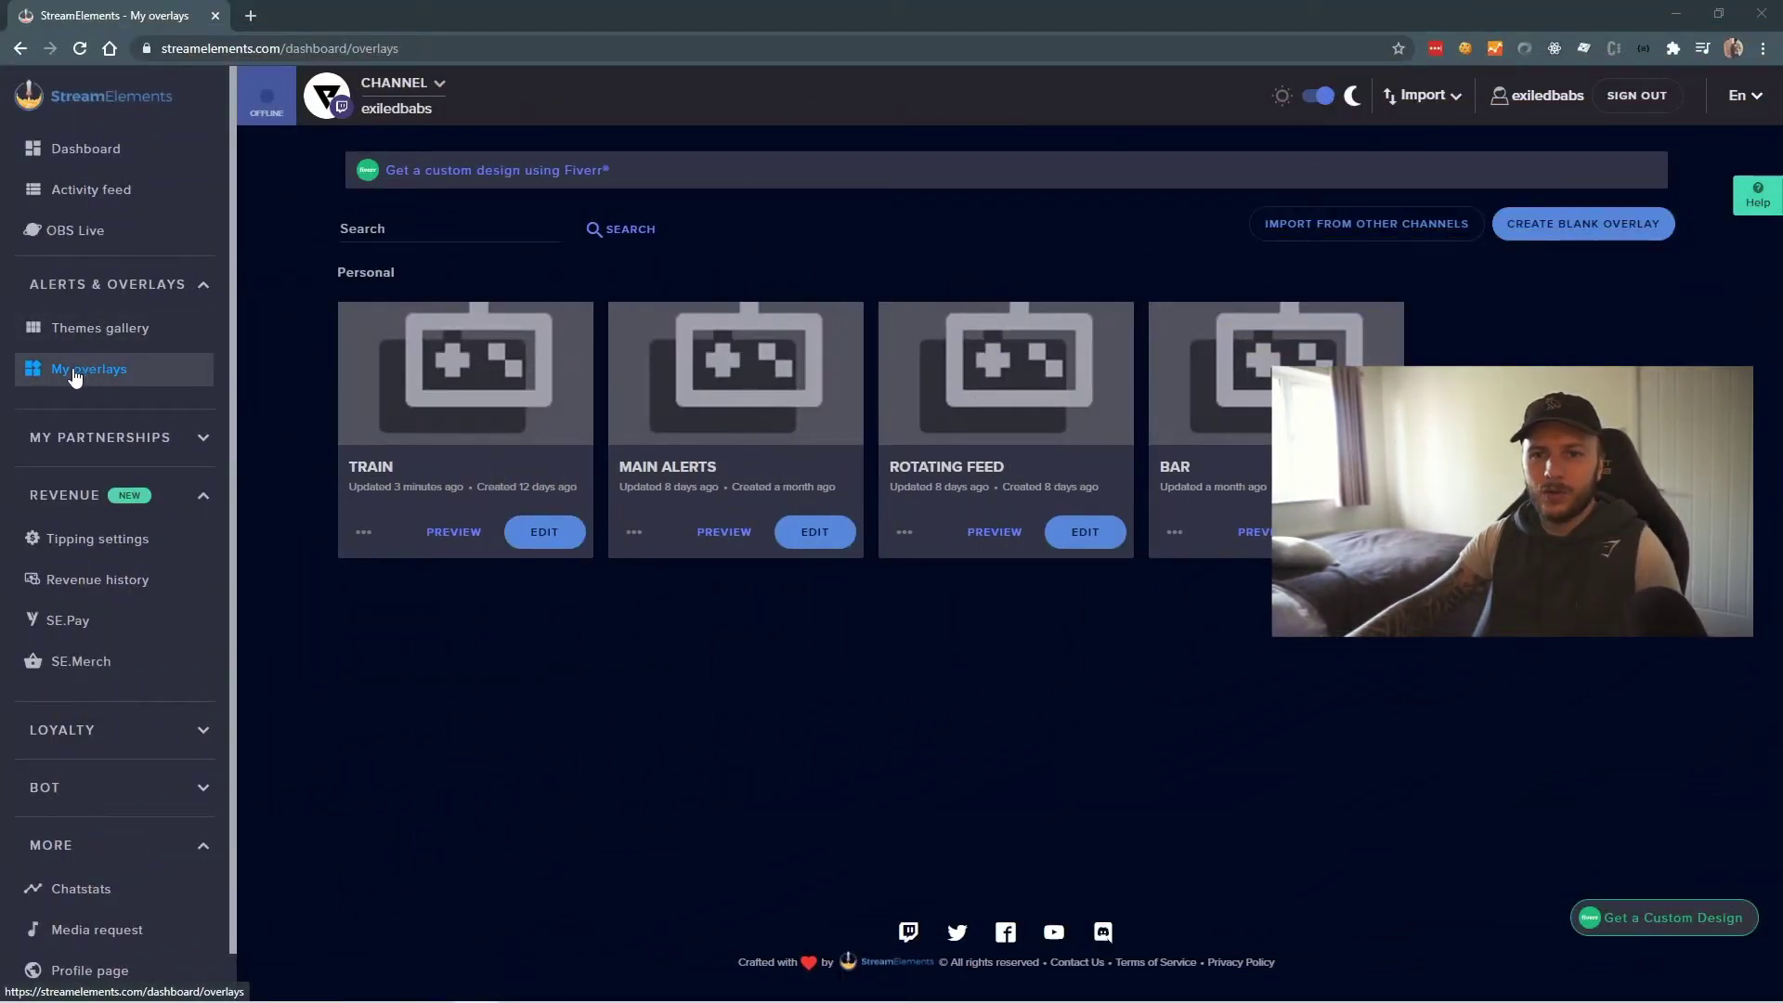
click(1547, 234)
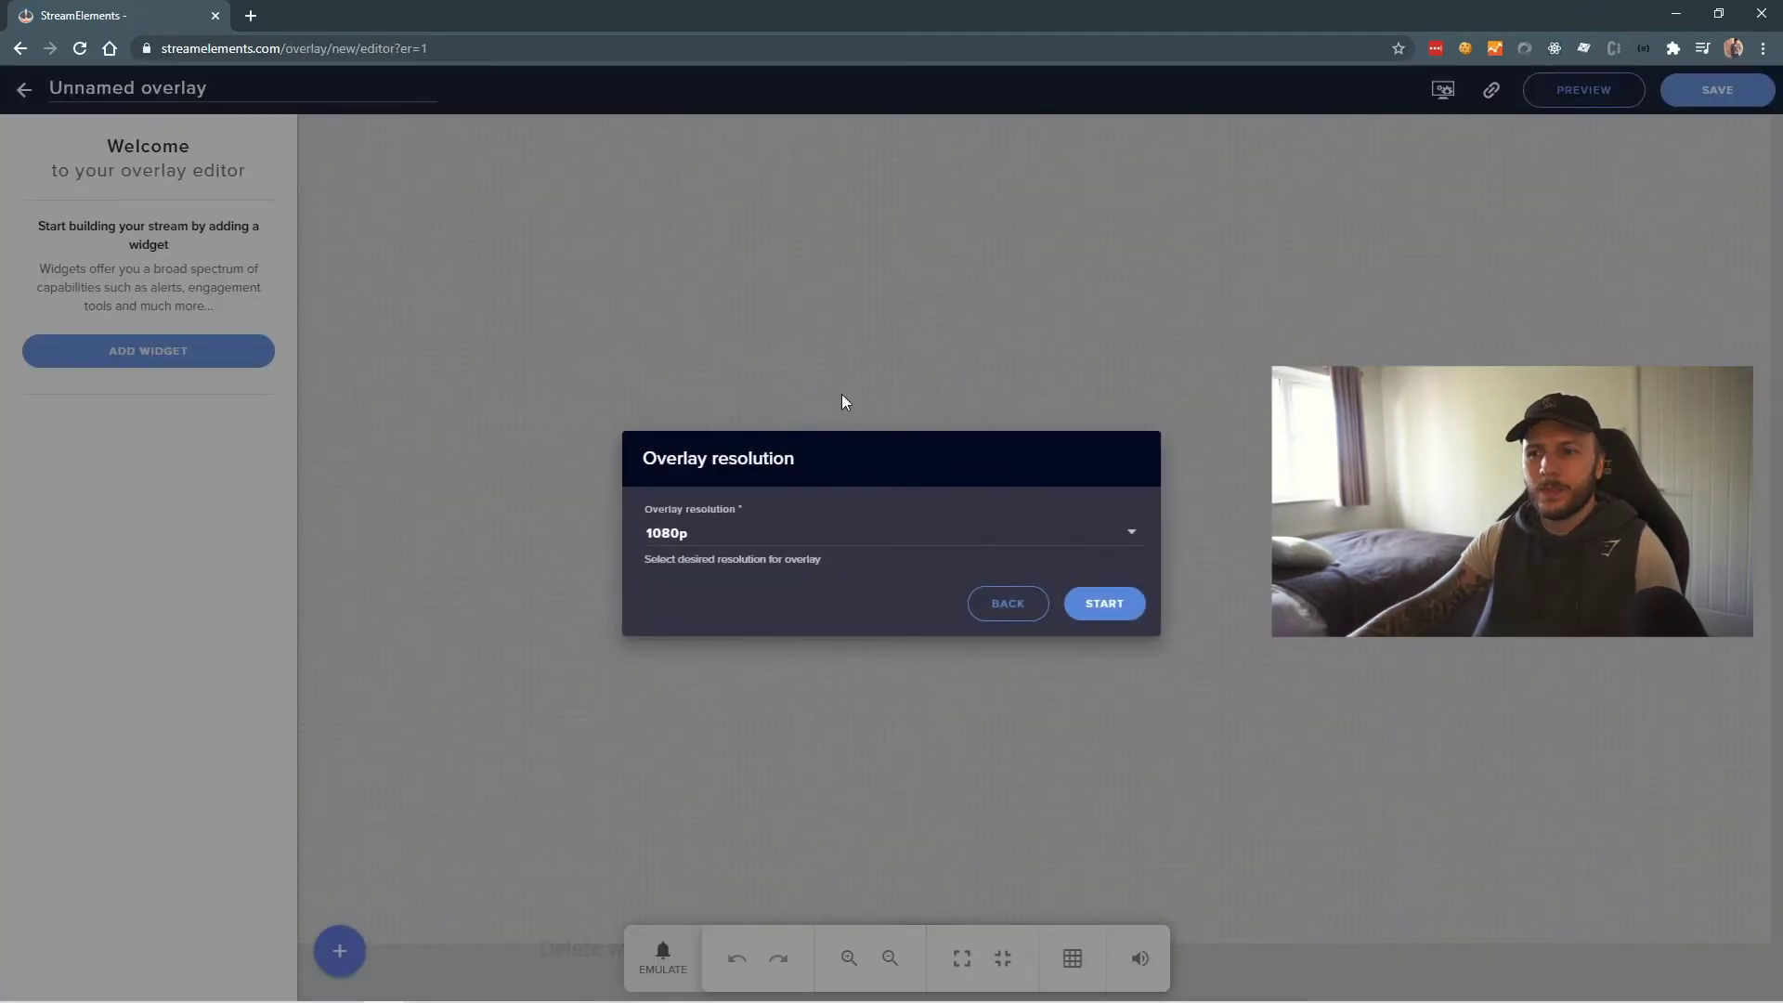
click(1118, 610)
- Name the overlay 'Webcam border' and bring up the widget categories
text(W)
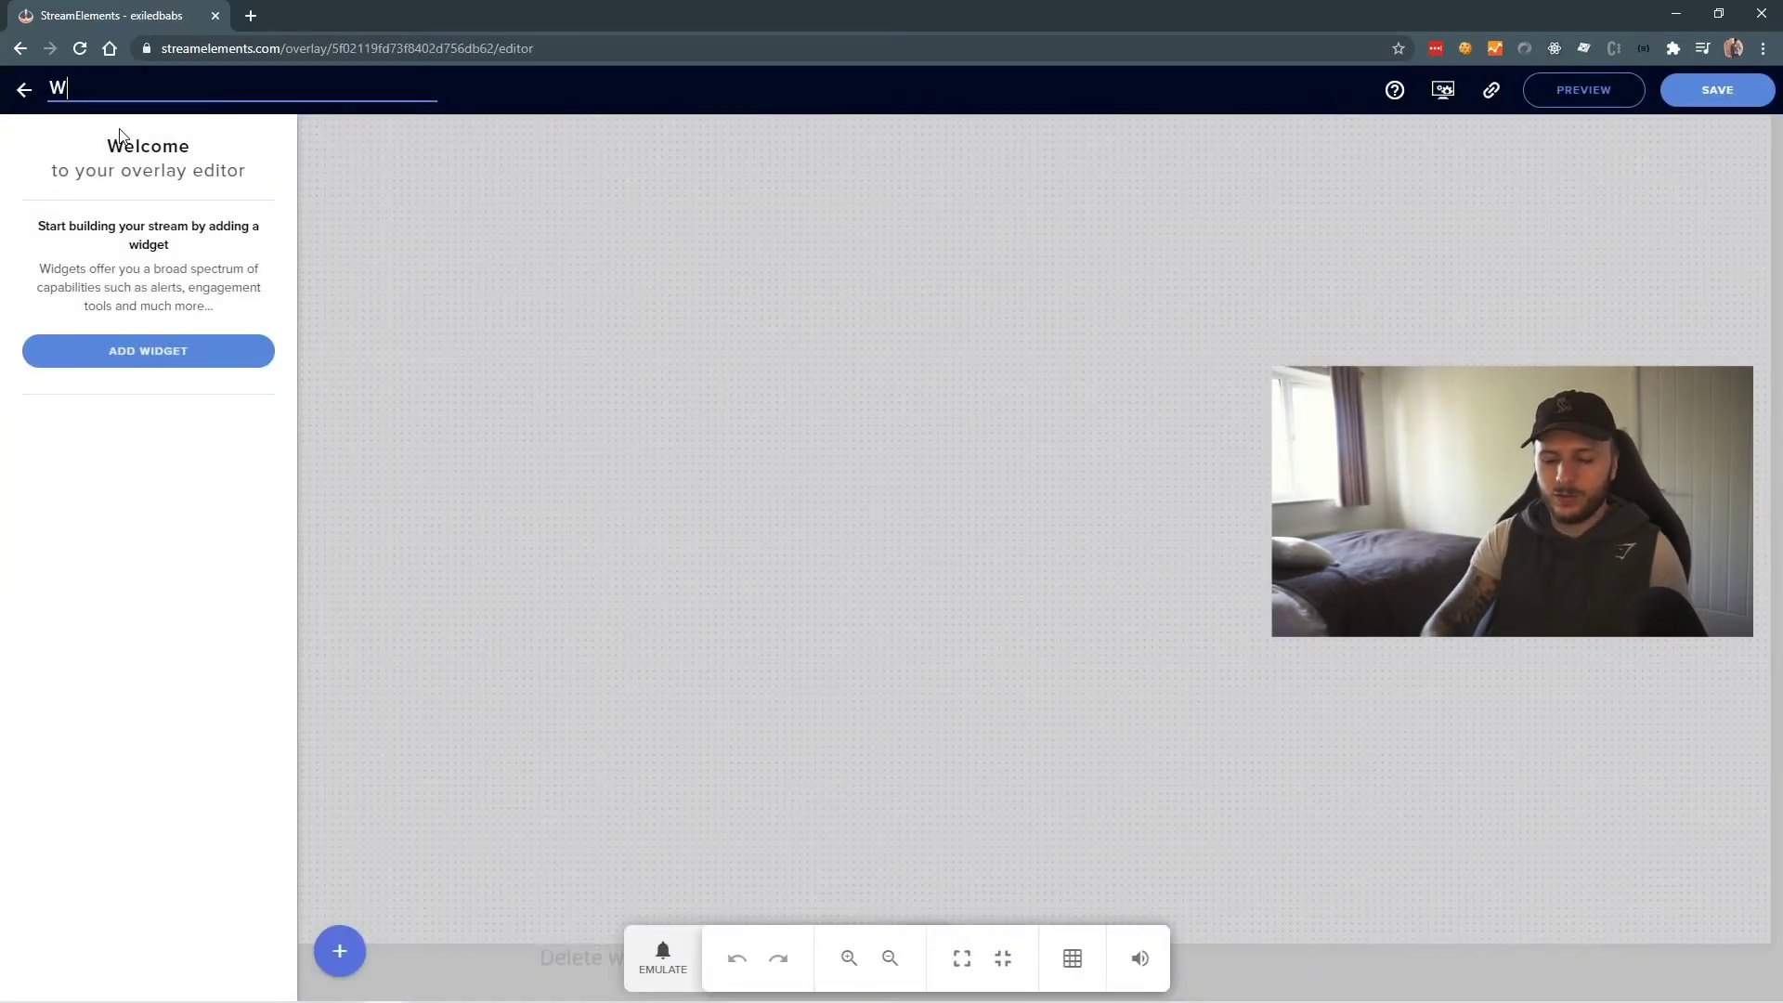
text(ebcam border)
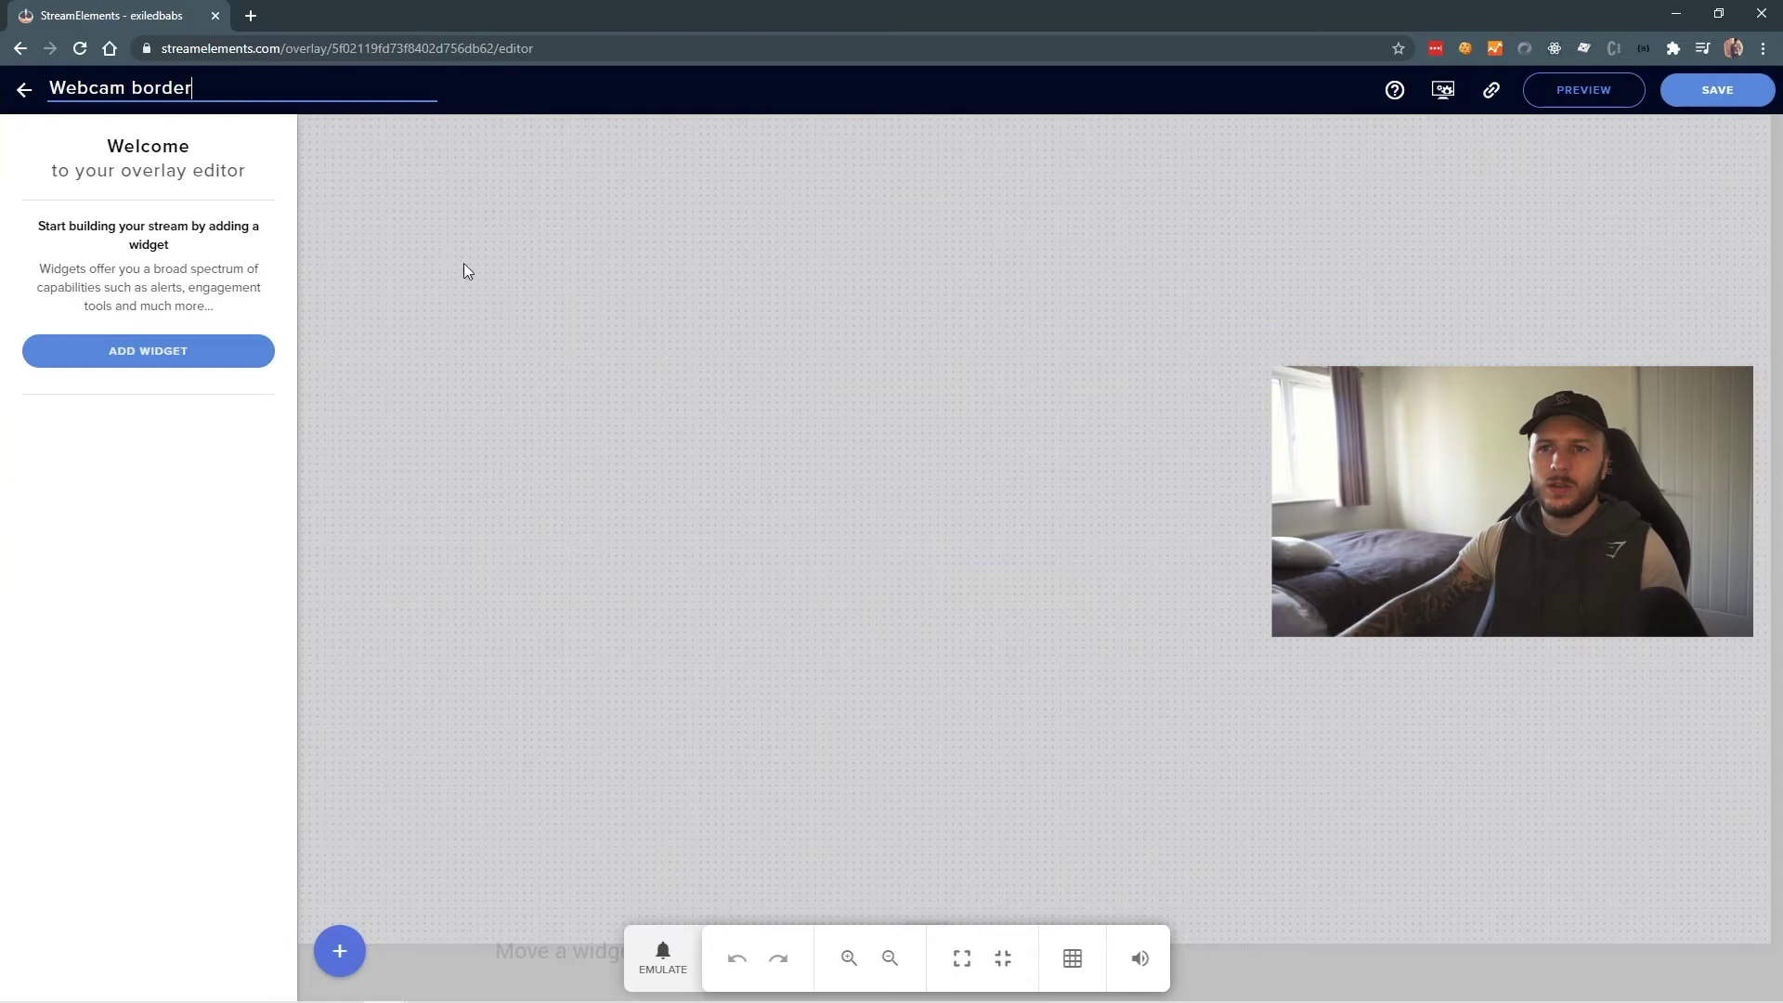
key(Return)
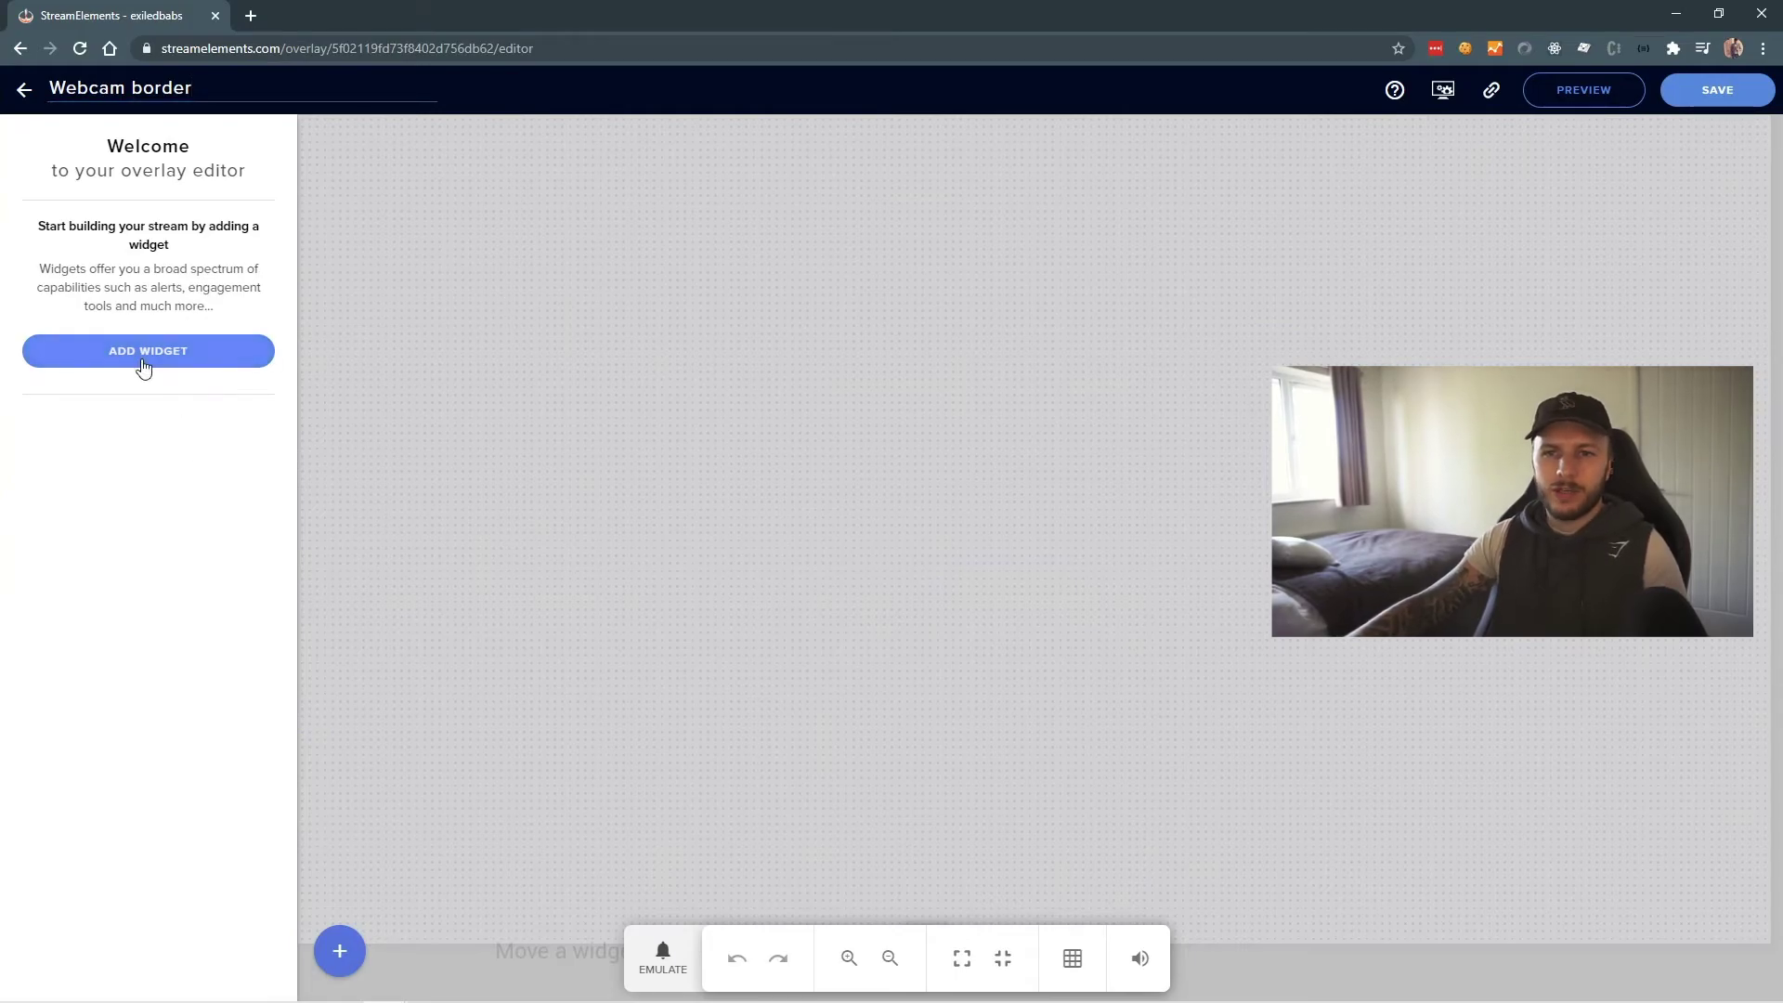
click(144, 362)
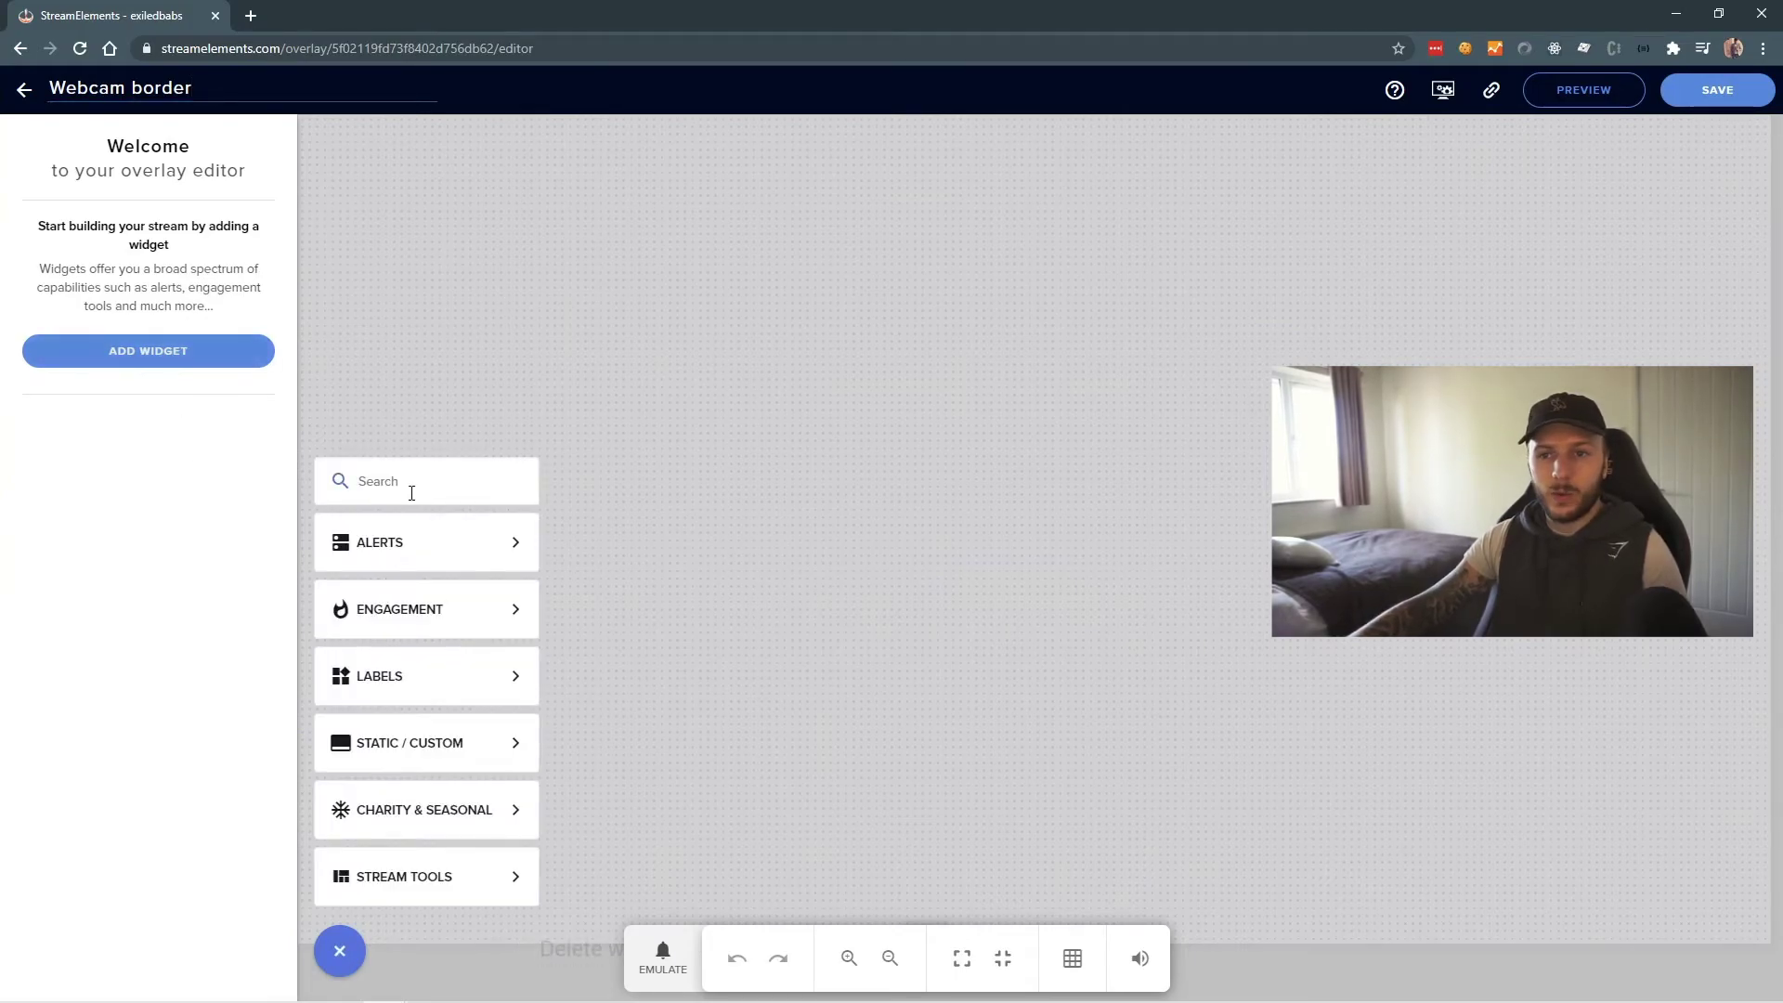
- Add a Video widget and upload 'Webcam strip - pink.webm' as its video
mouse_move(429, 566)
mouse_move(394, 740)
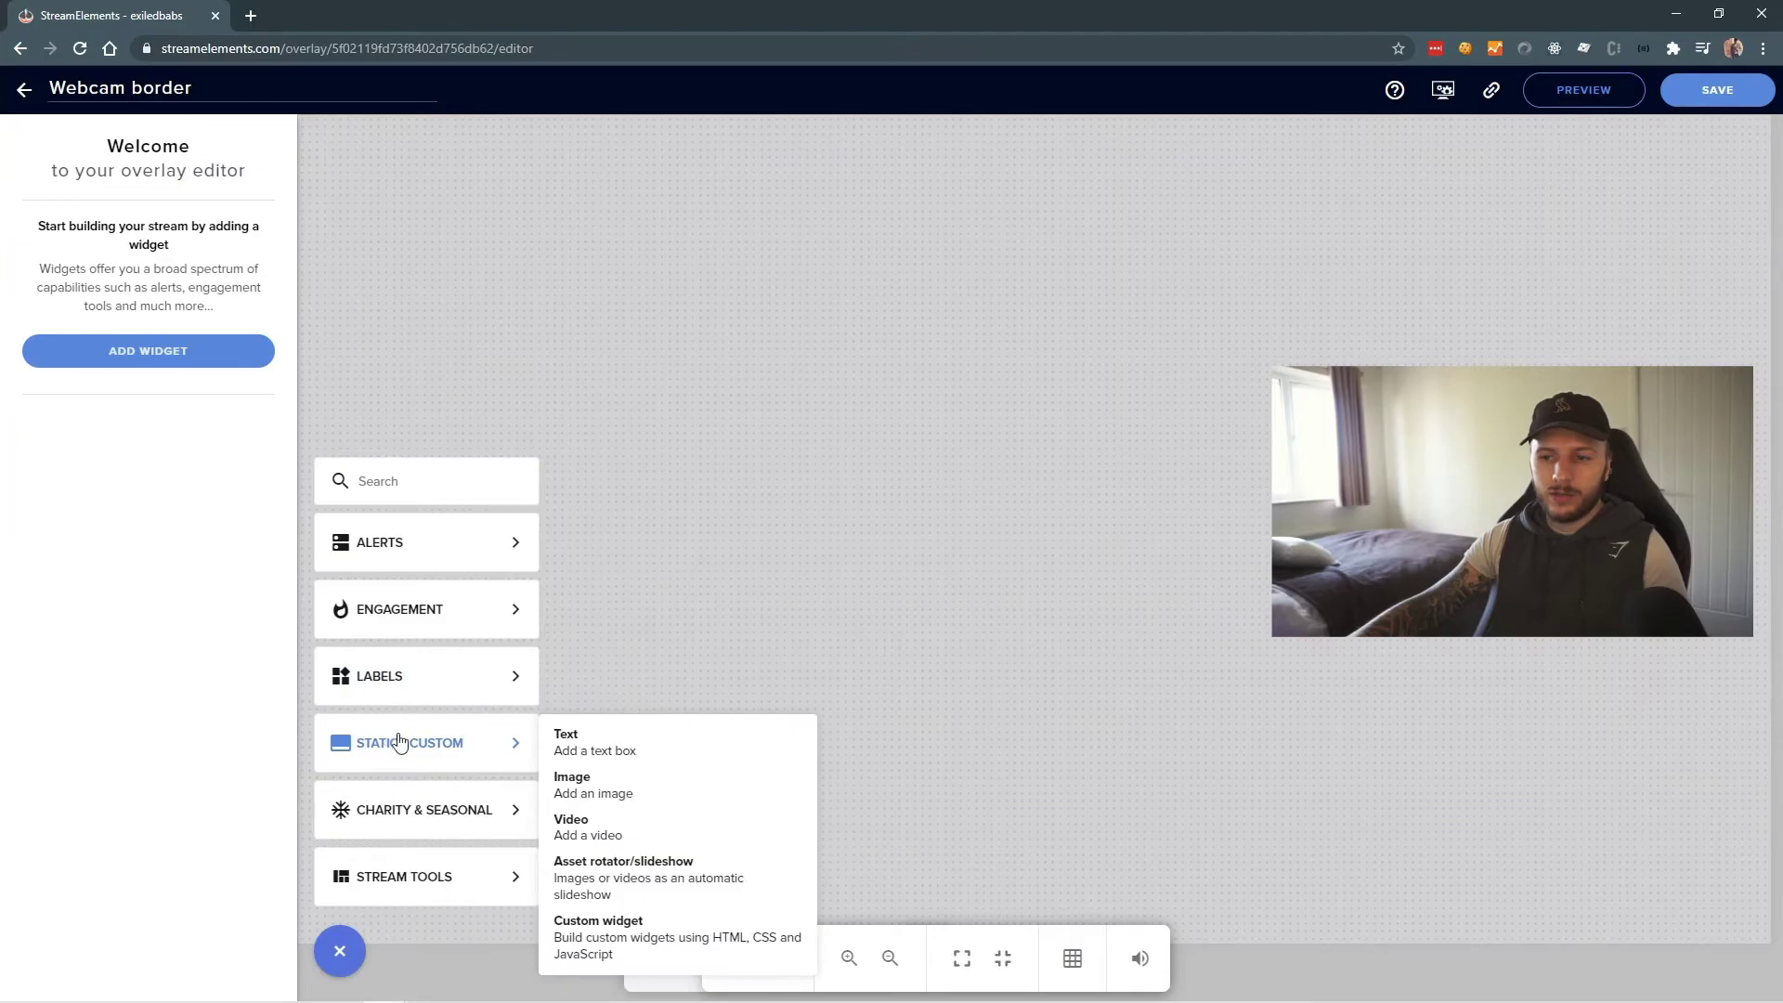
click(630, 831)
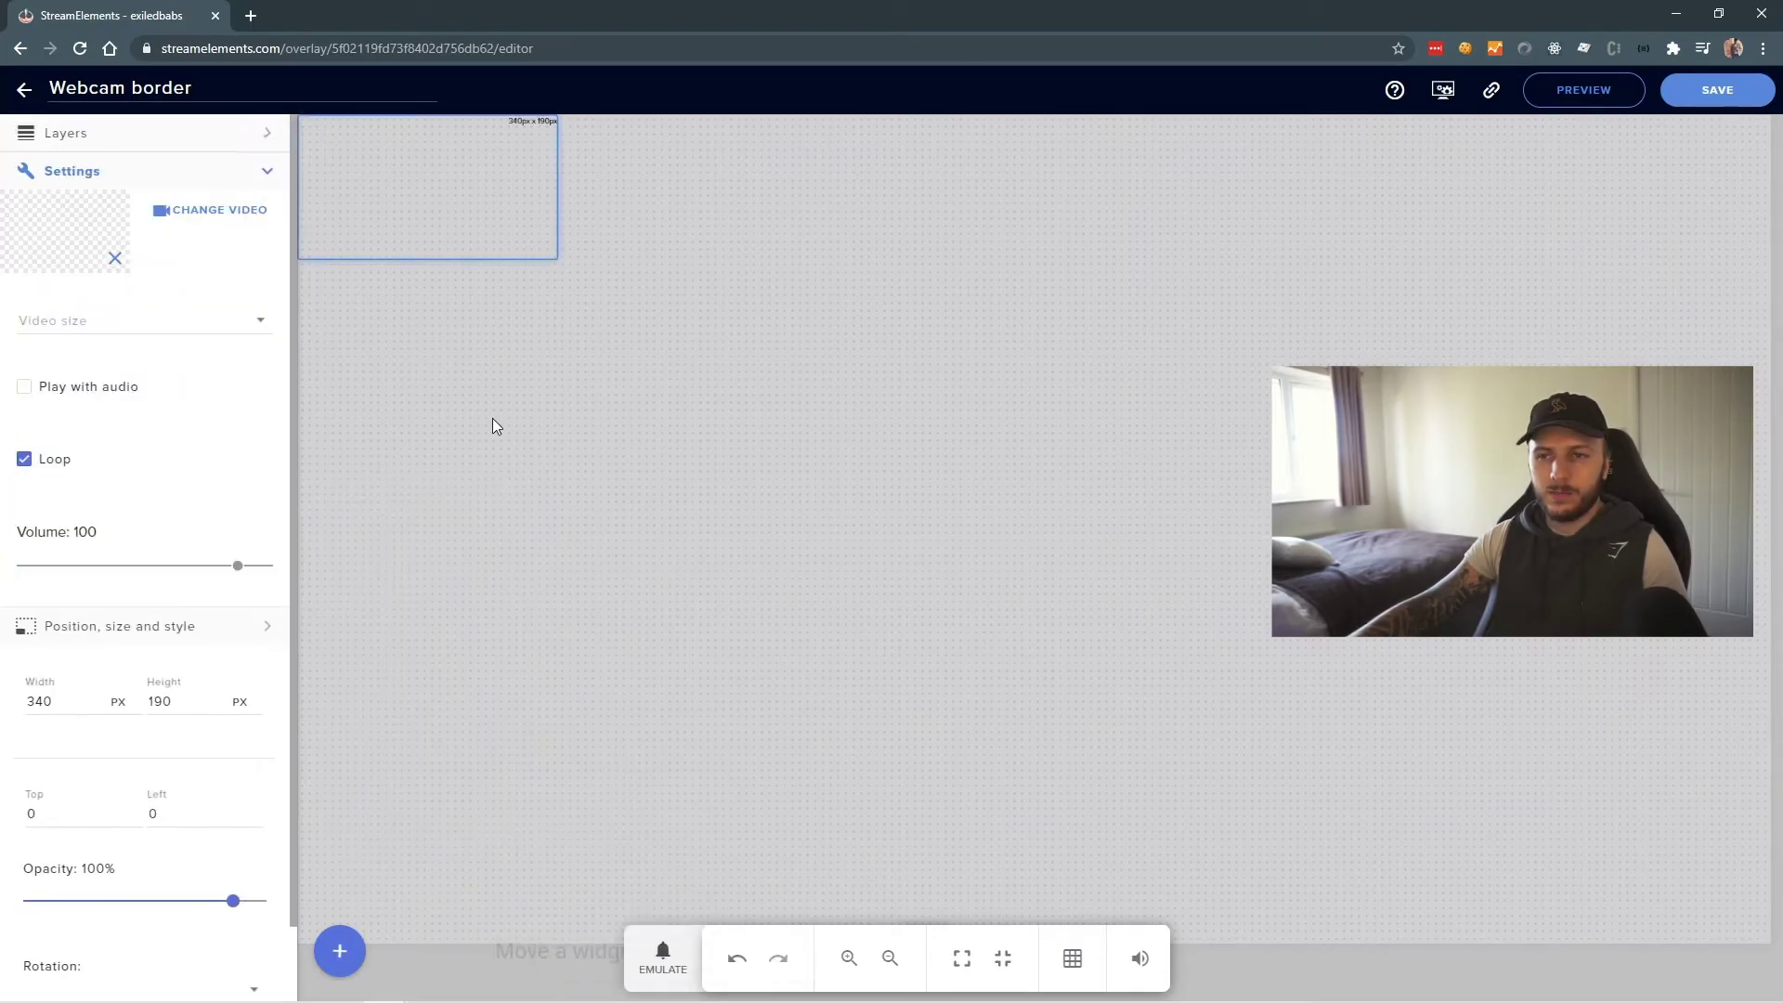
click(196, 225)
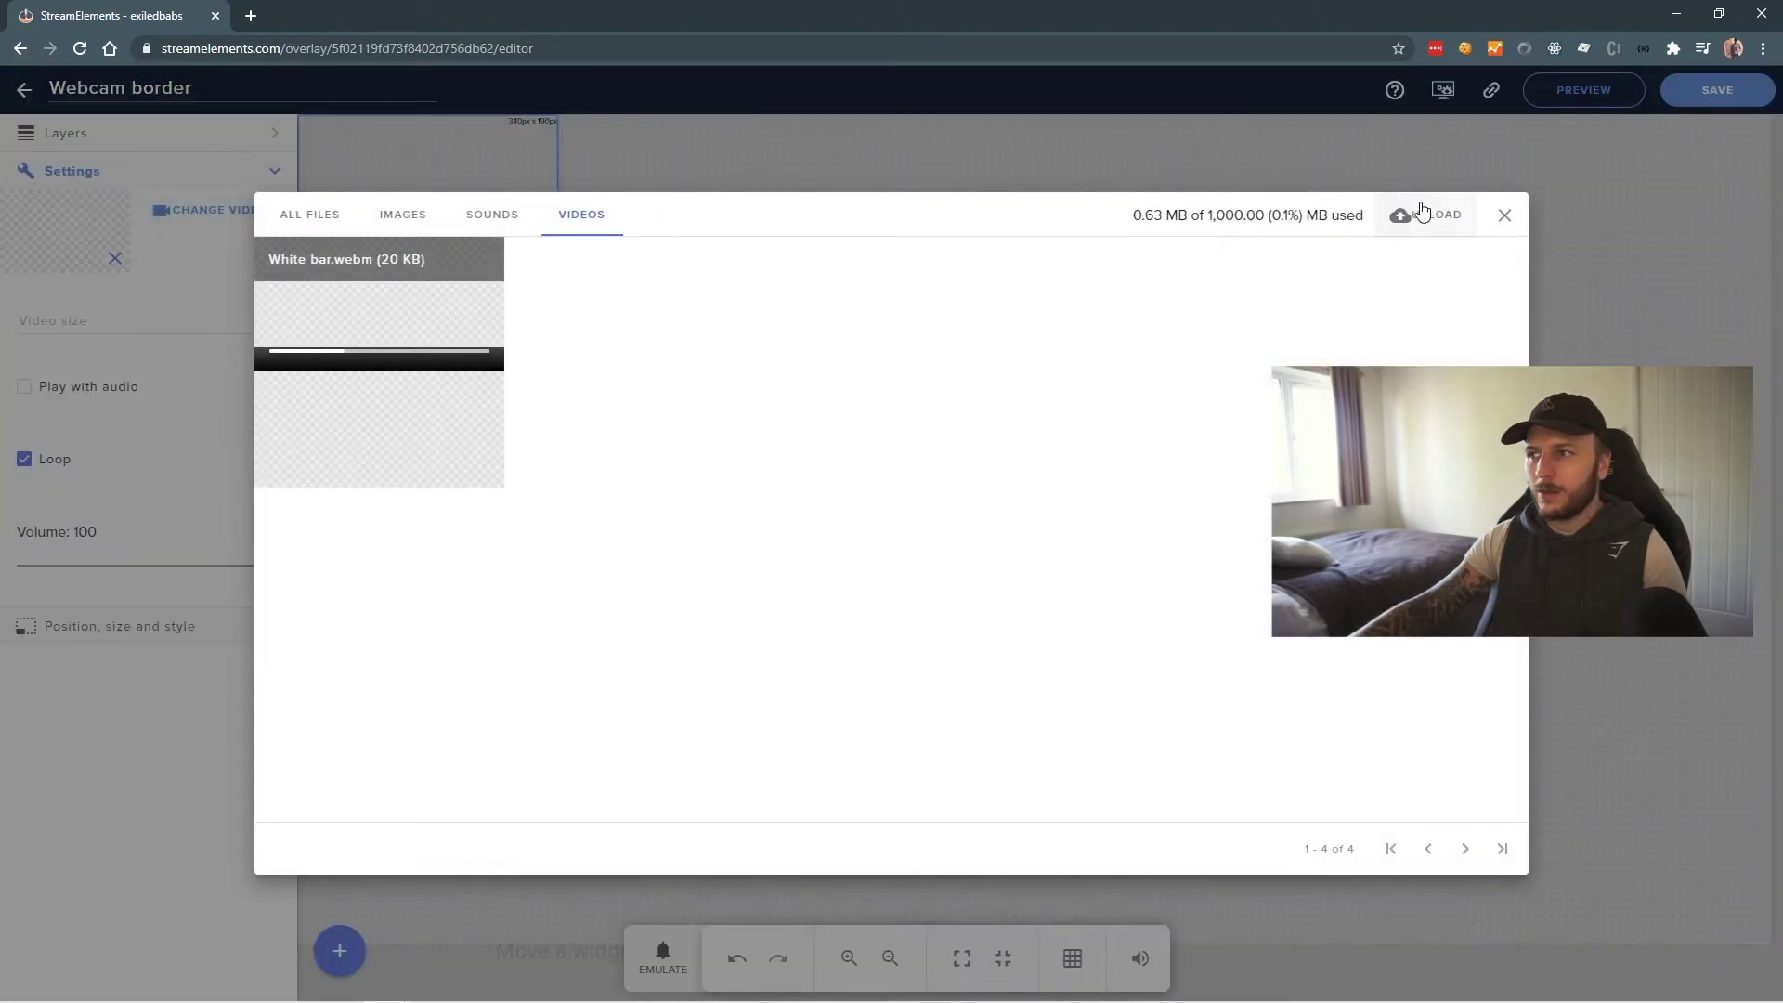
click(1427, 214)
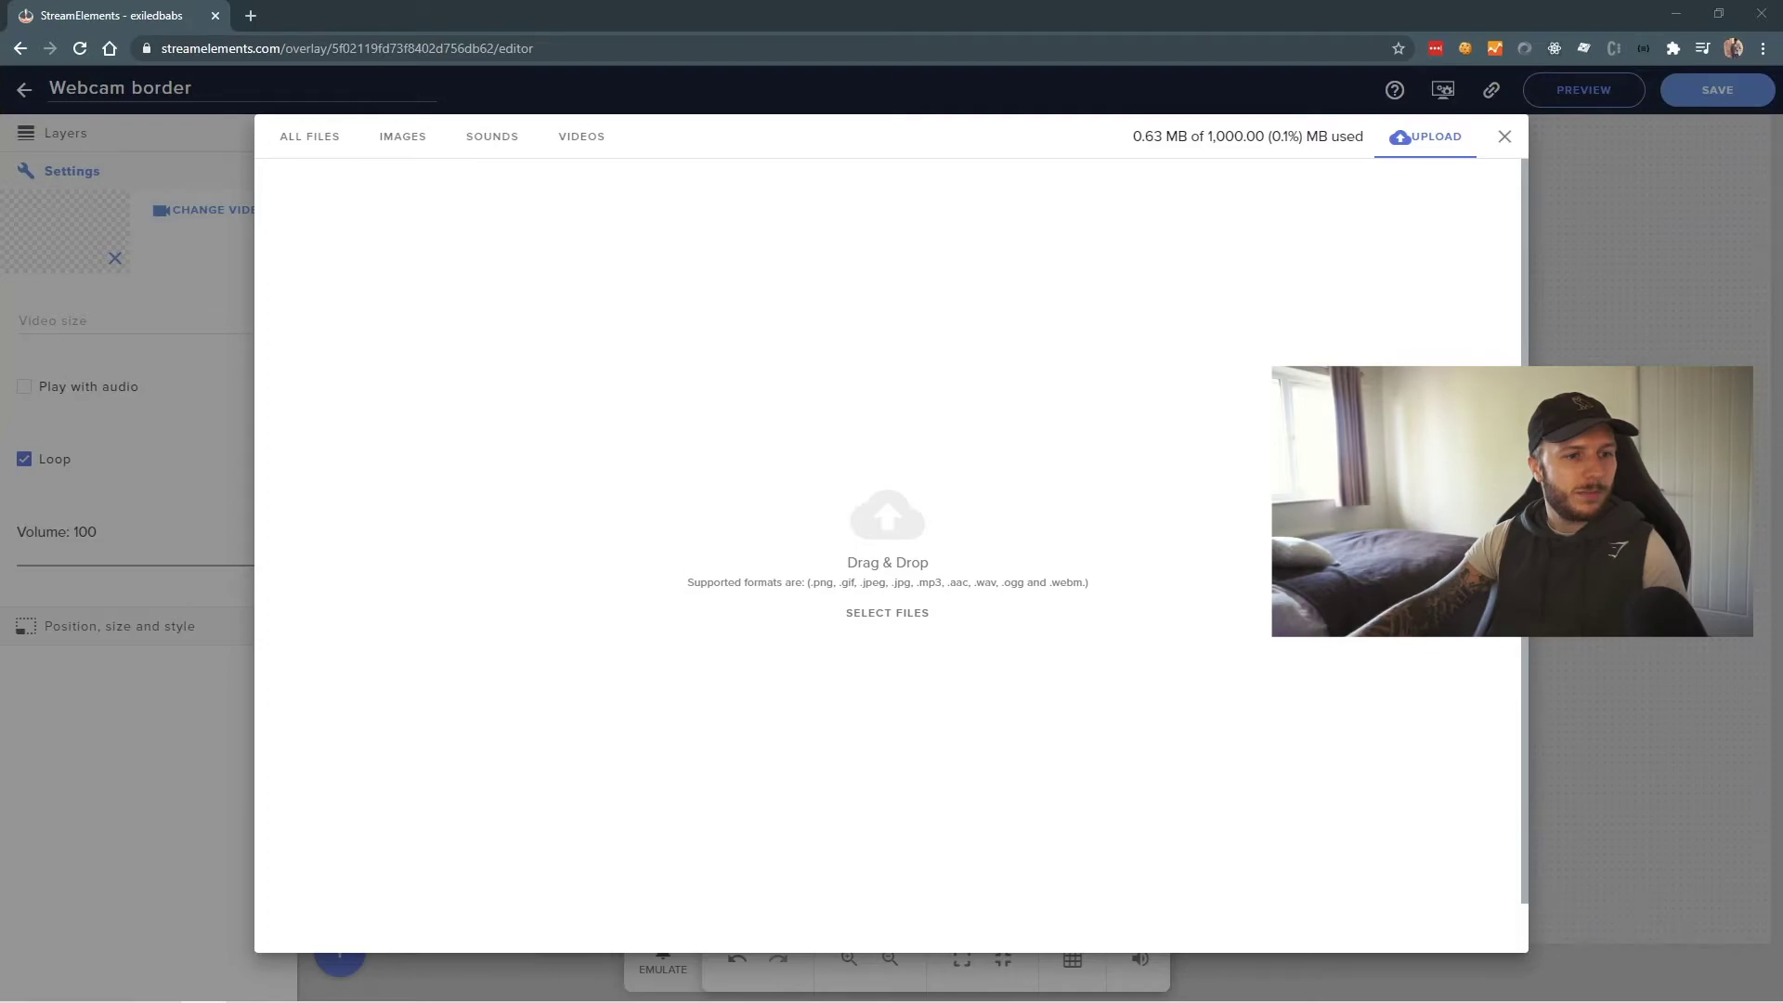
drag(0, 390, 783, 481)
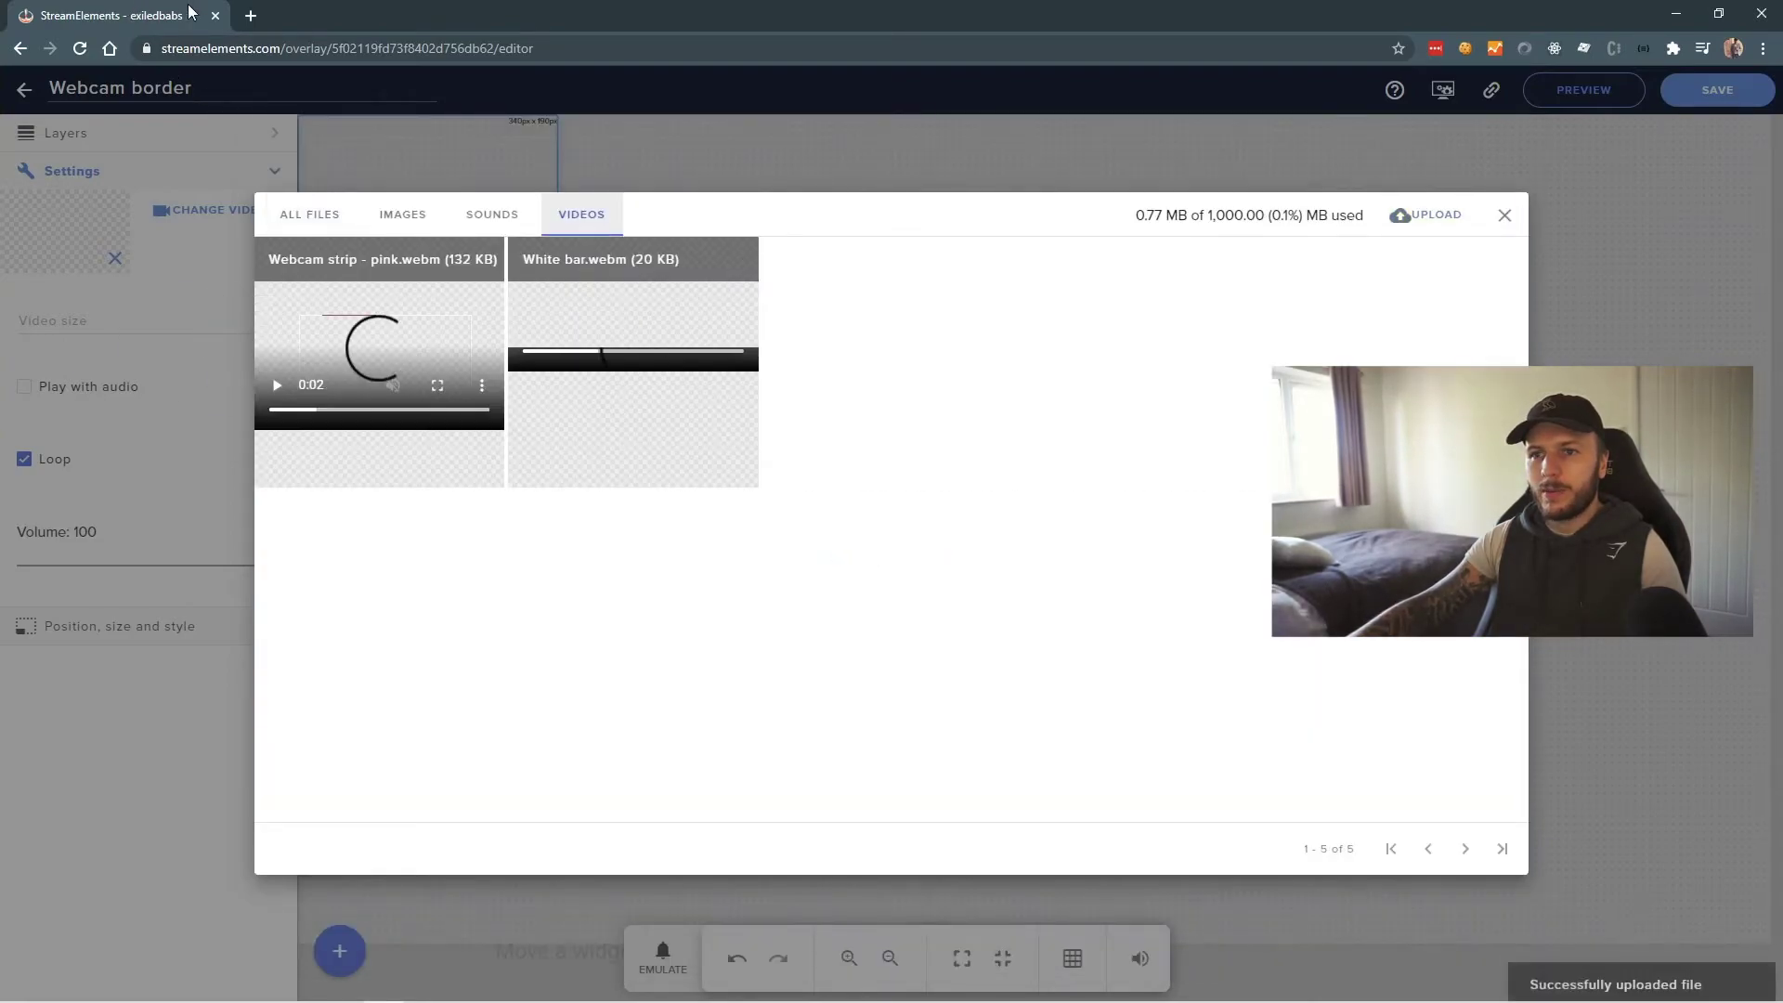
click(334, 260)
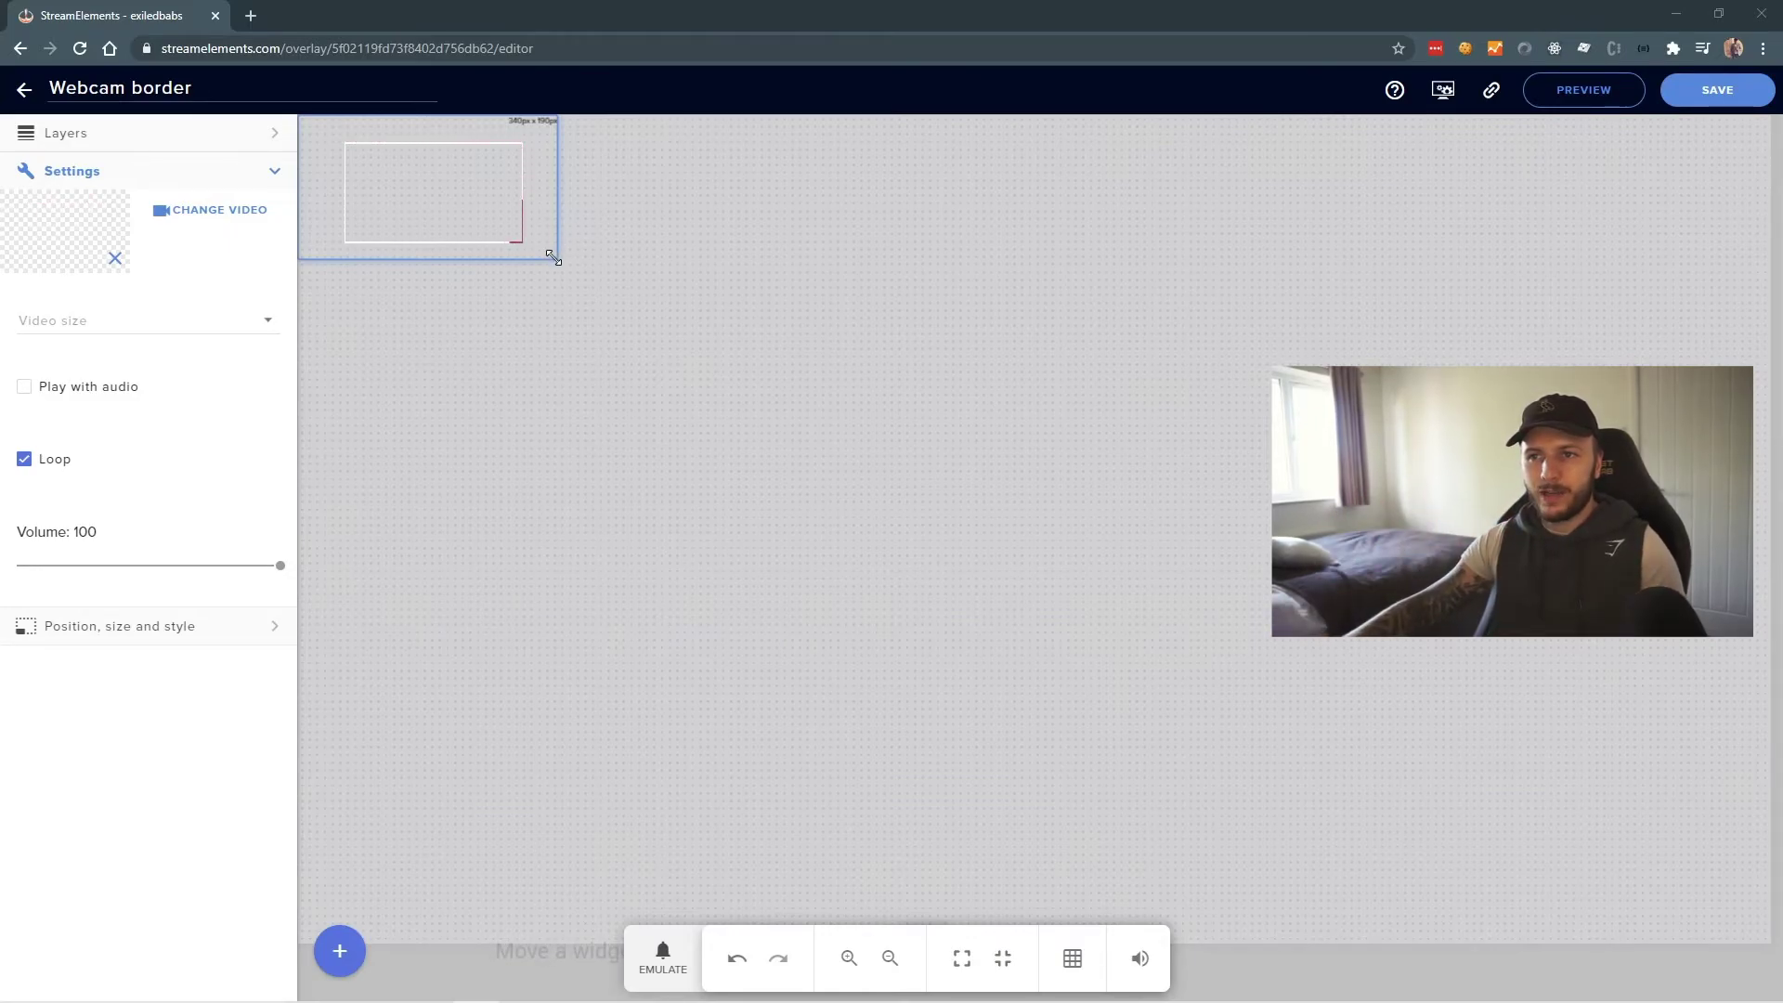
- Enlarge the border video to about 915x510 px and save the overlay
drag(553, 256, 1018, 500)
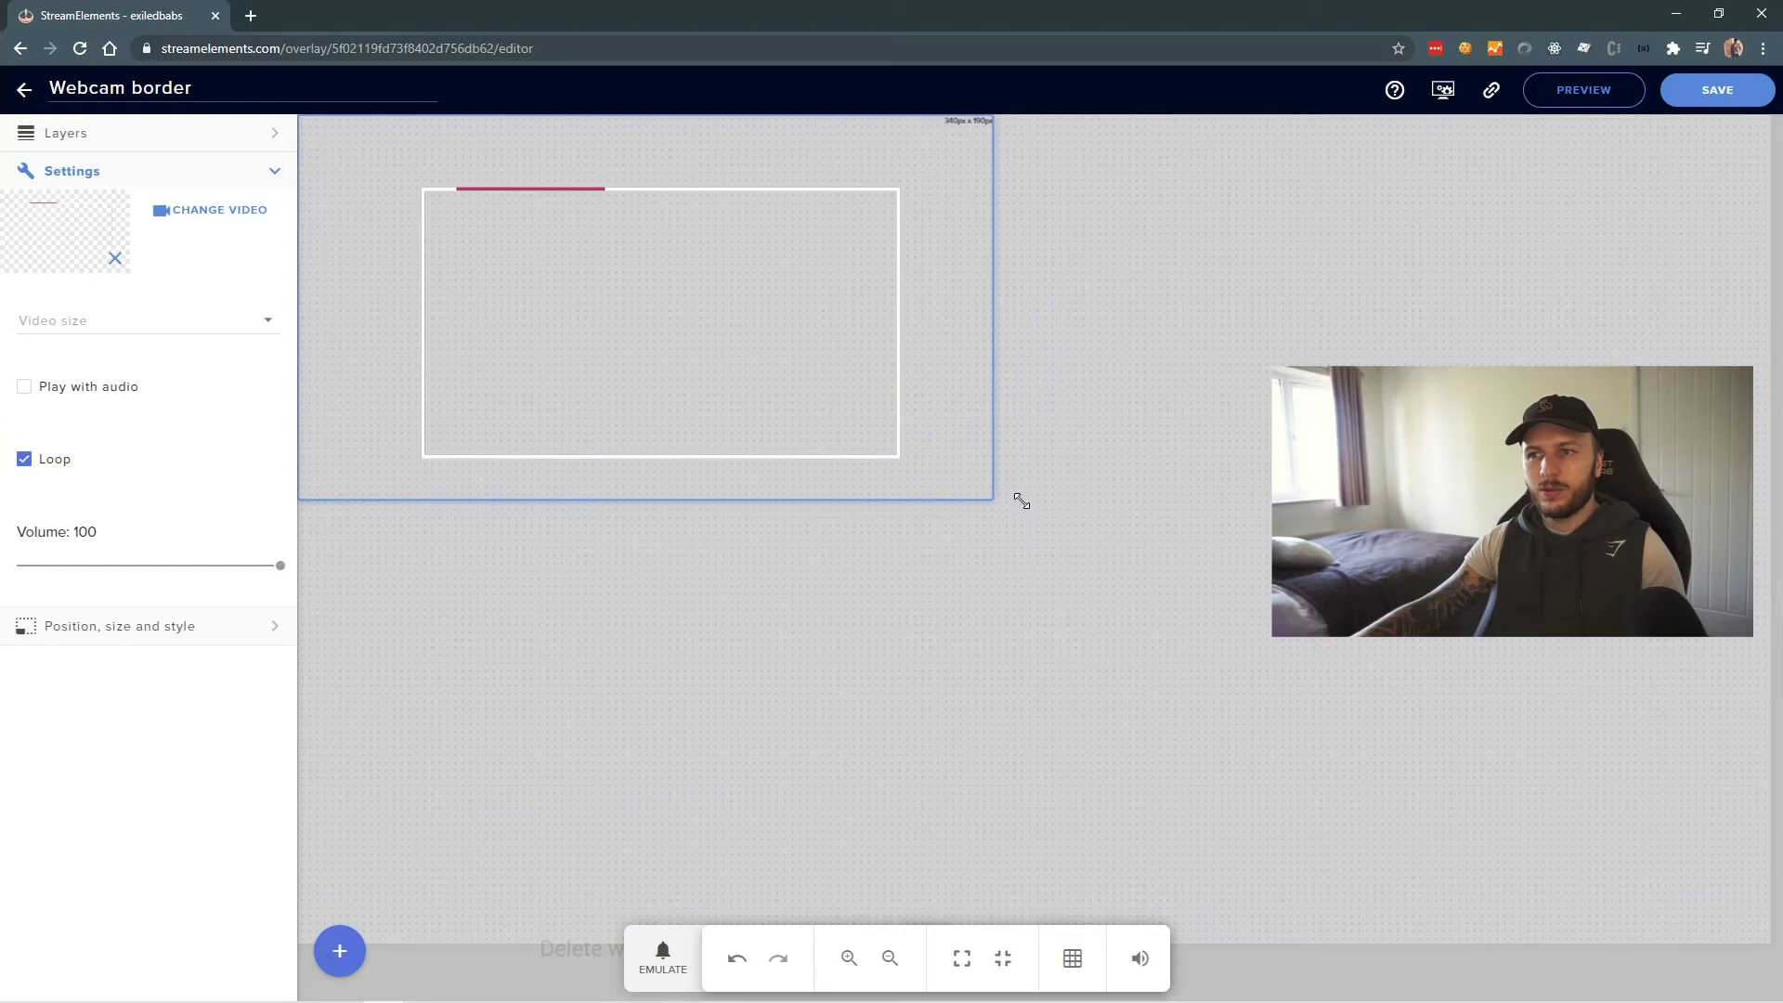
click(778, 589)
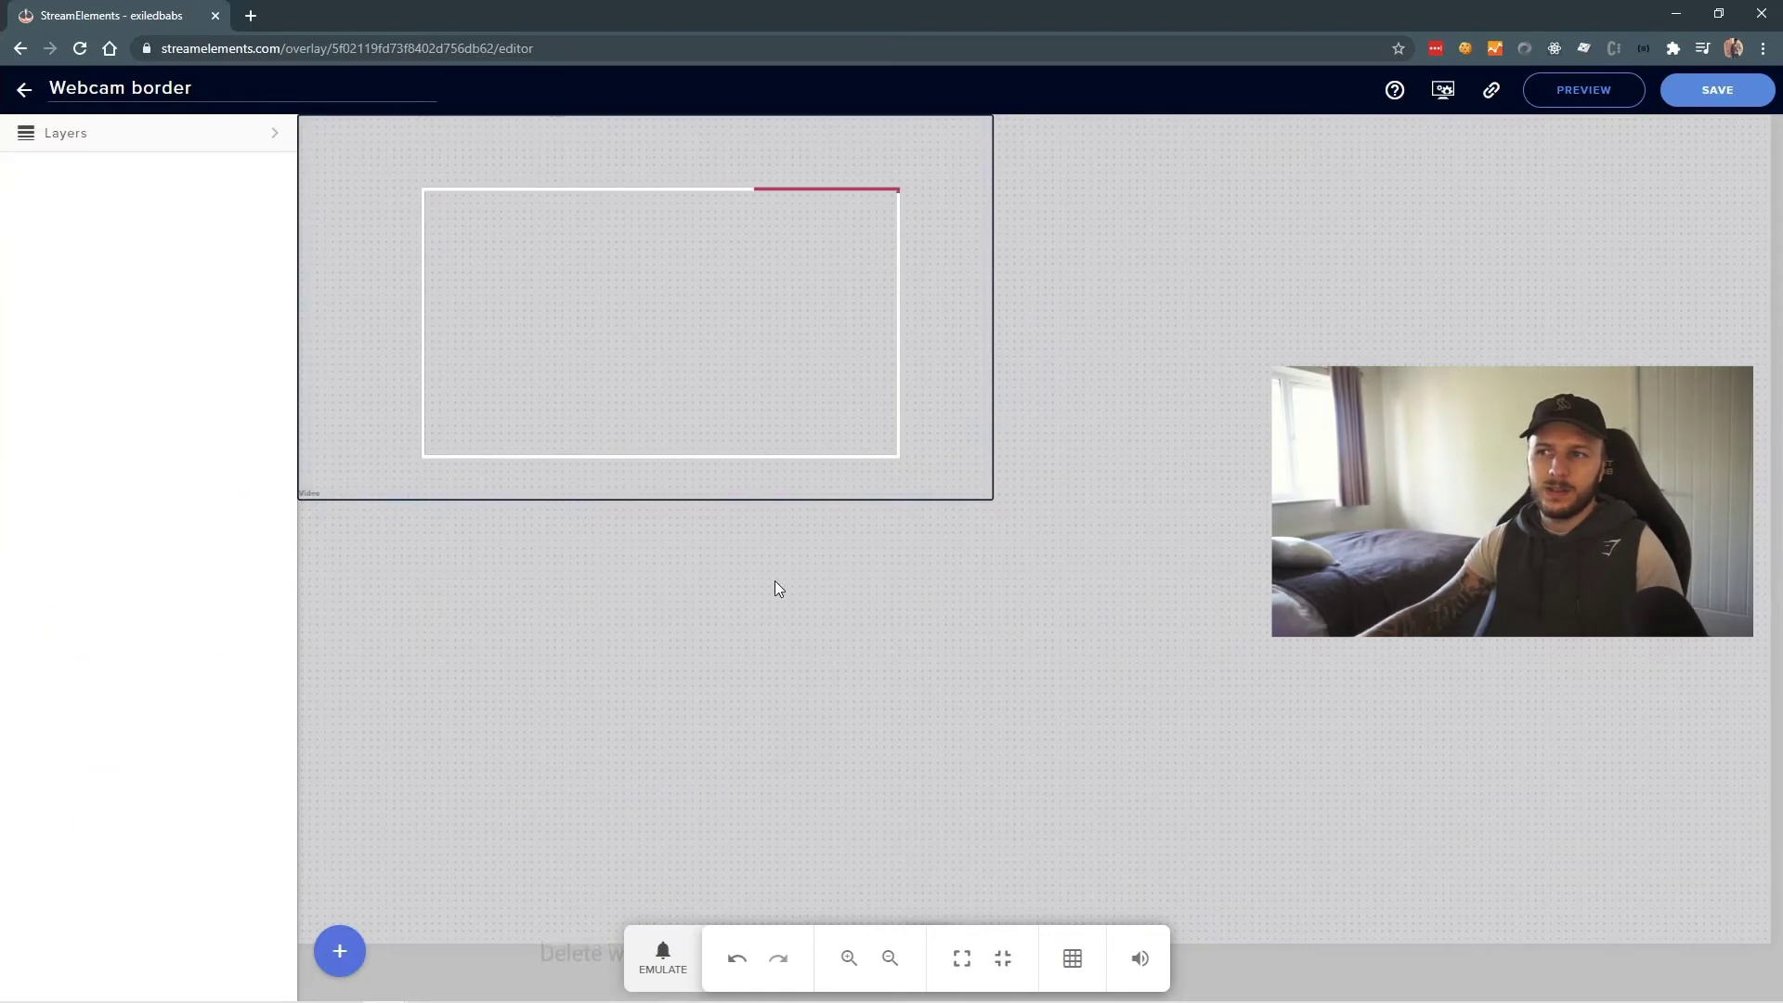
click(1708, 93)
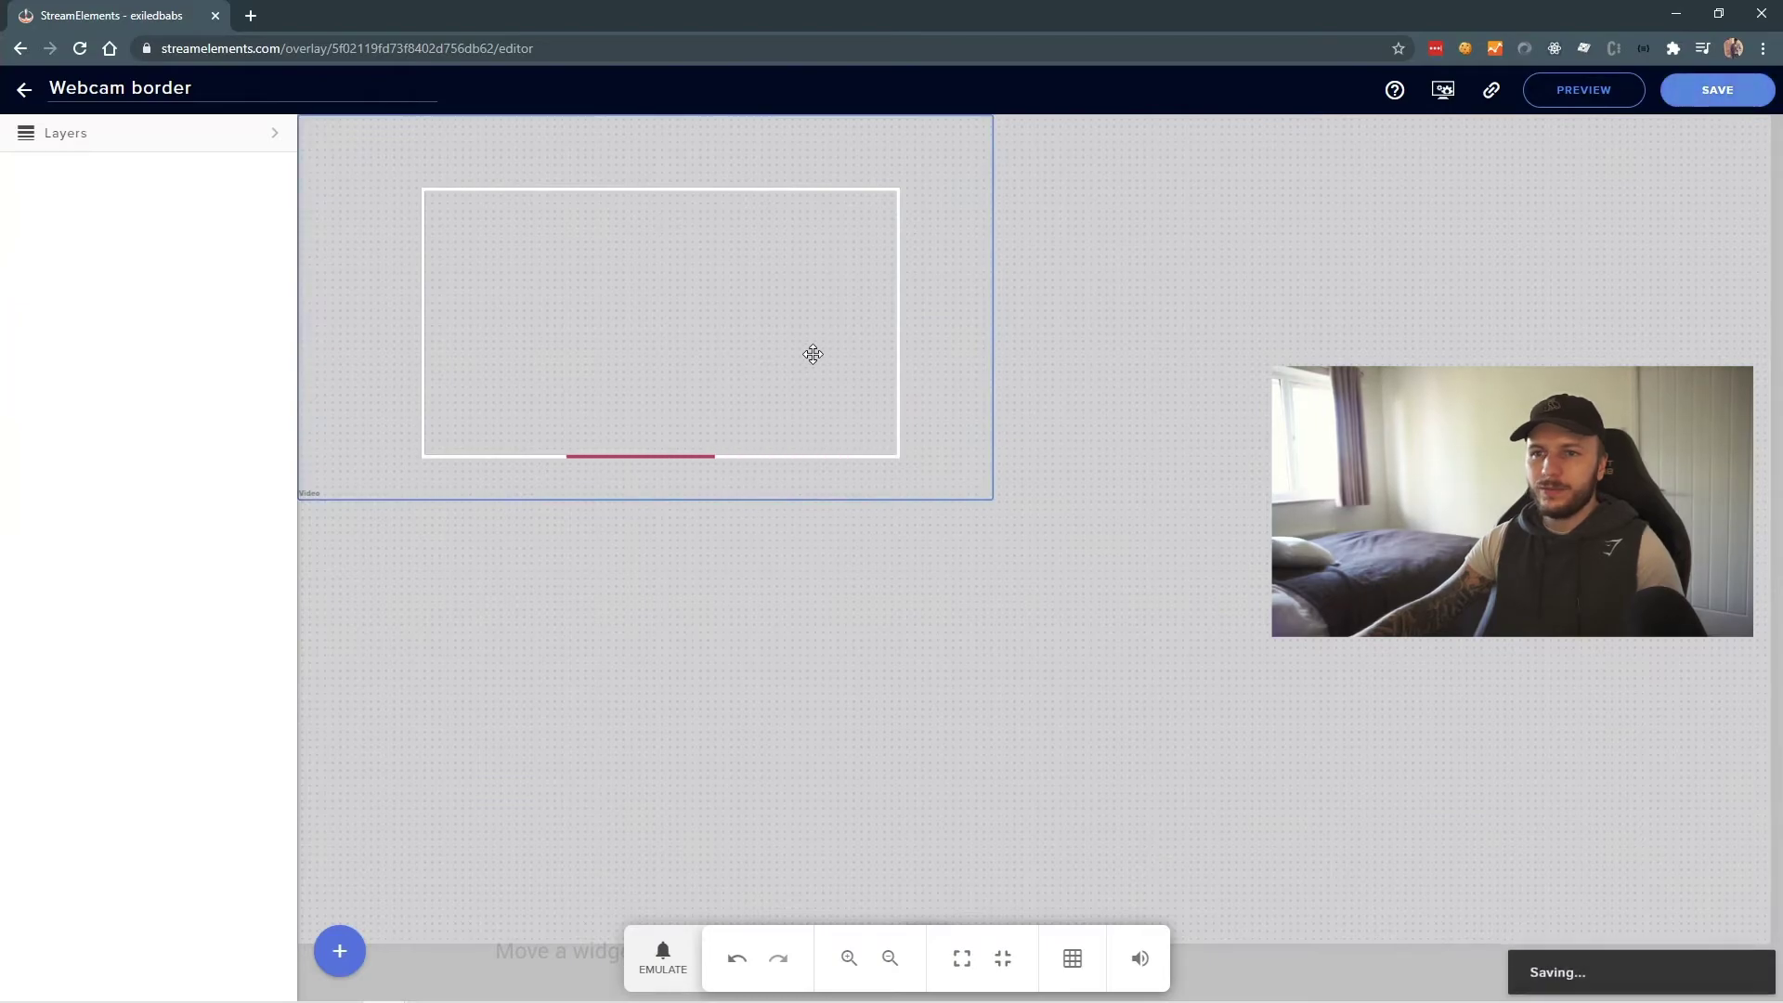
- Copy the overlay's launch link to the clipboard
click(1552, 92)
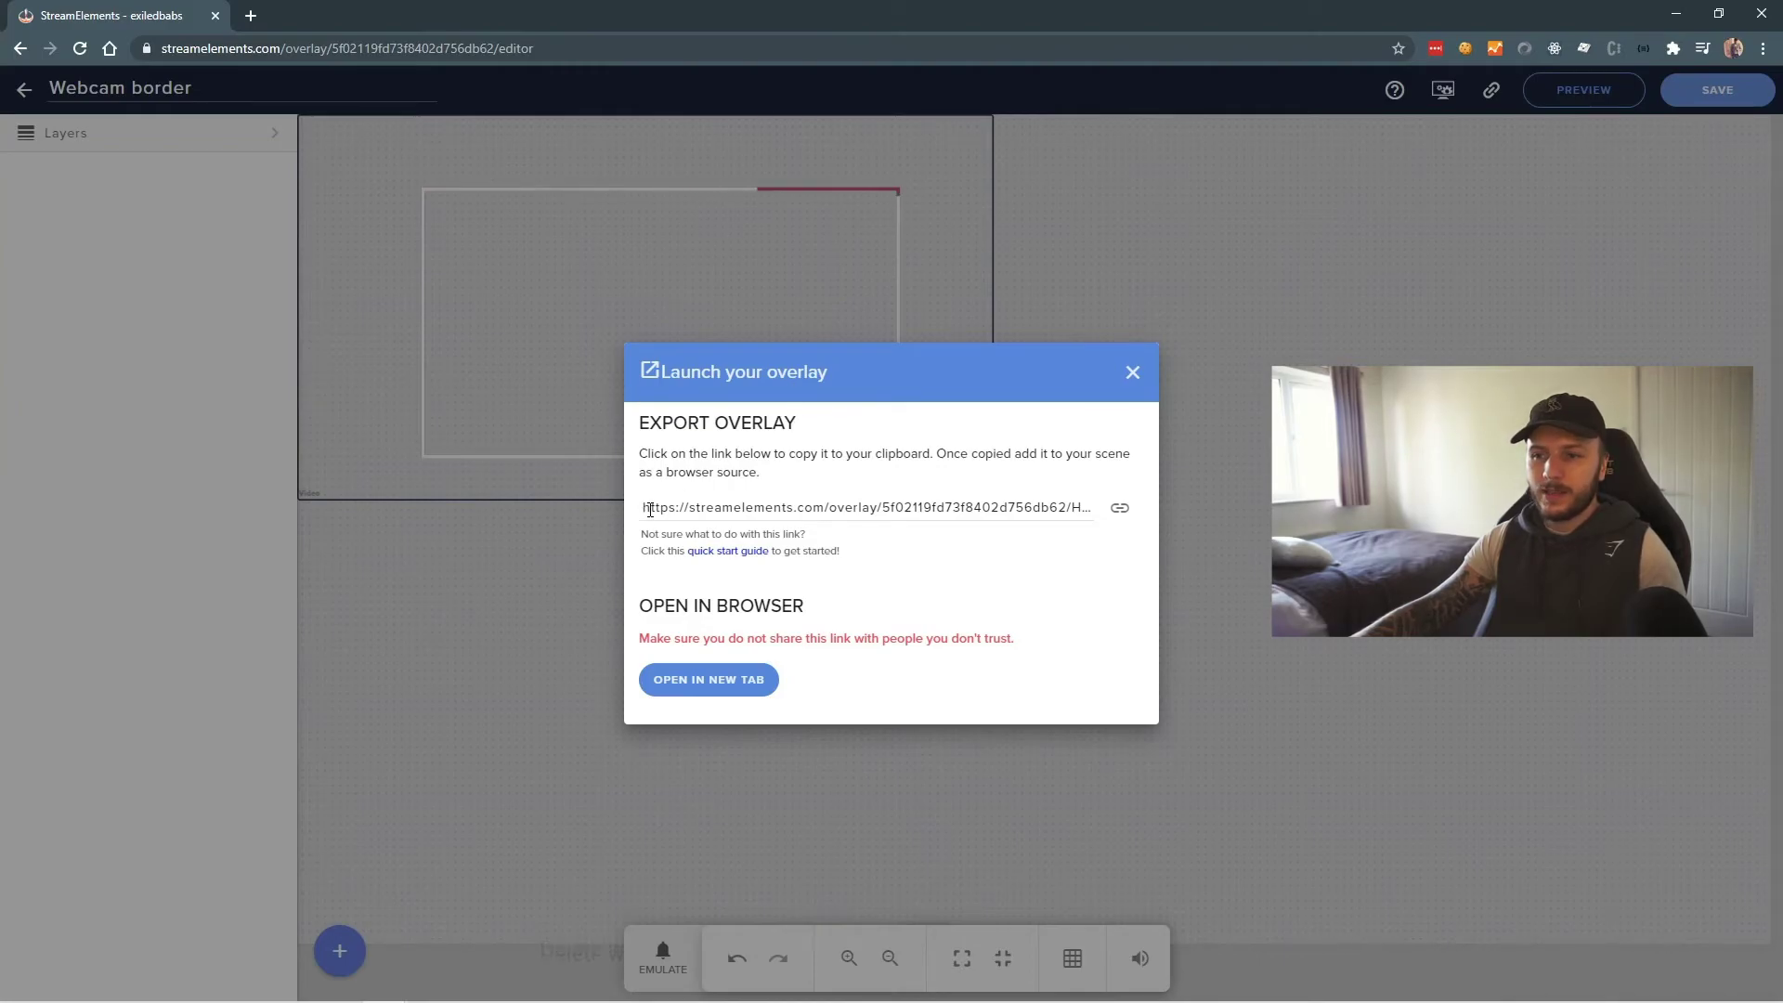
drag(650, 509, 1092, 508)
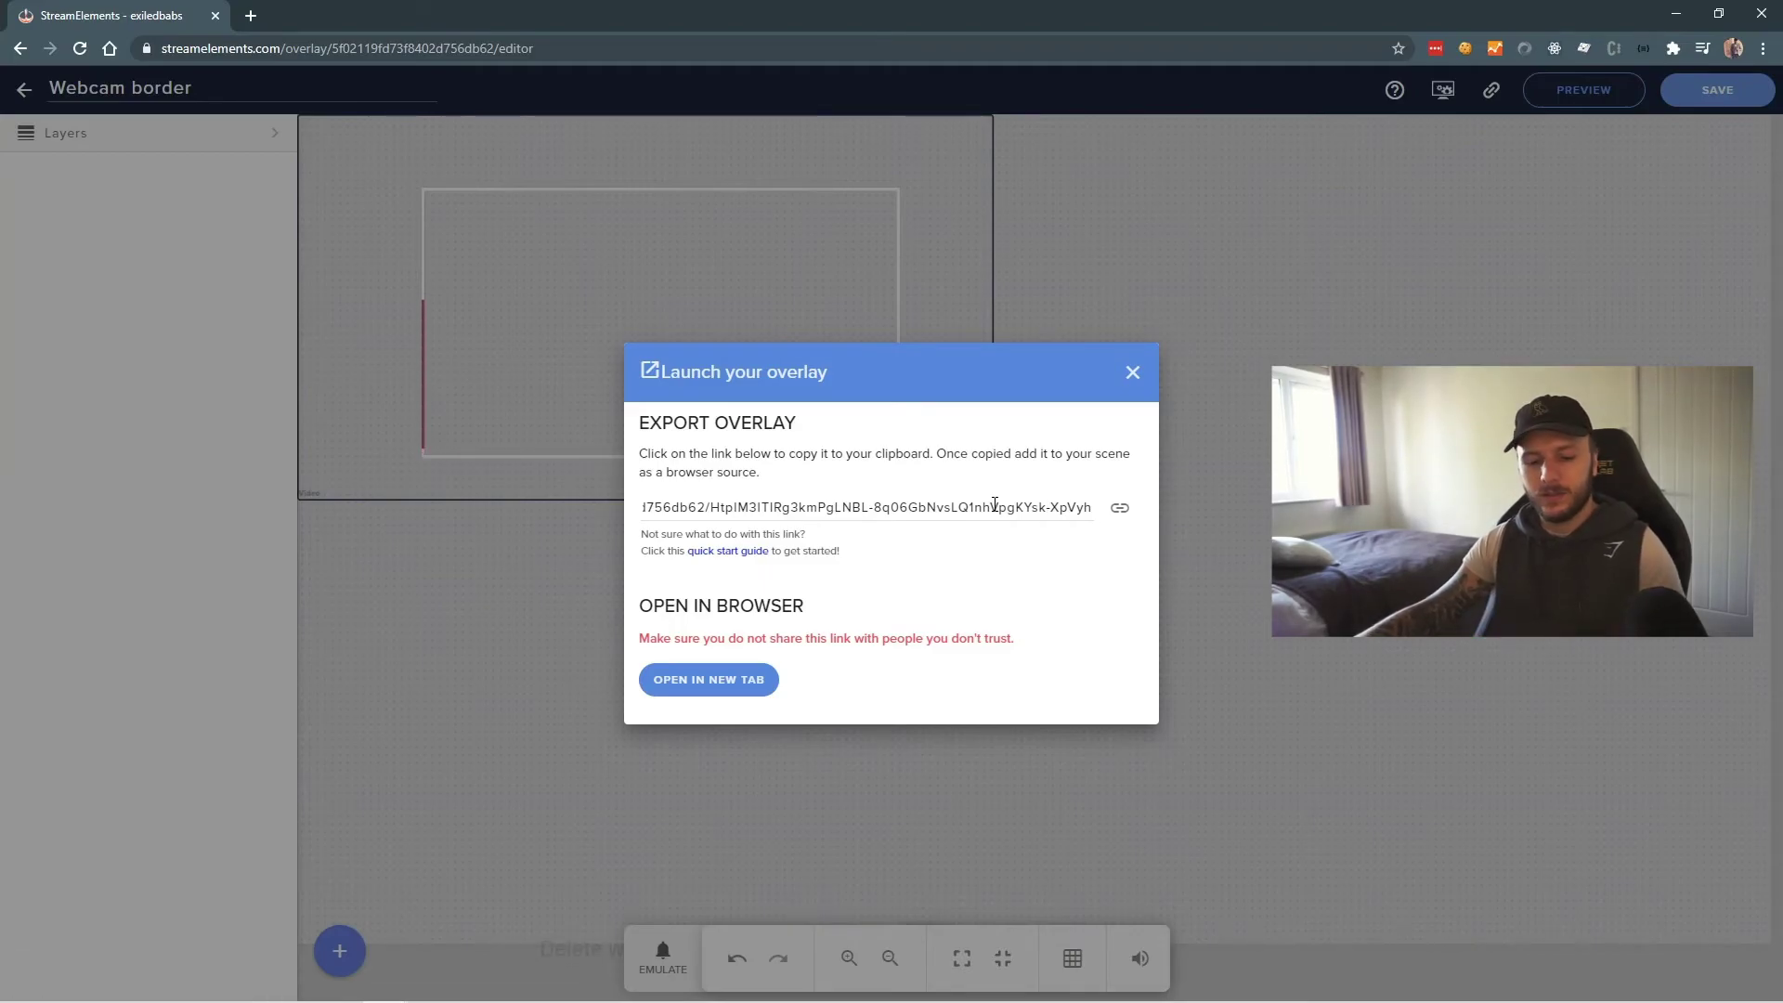
key(ctrl+a)
click(1119, 507)
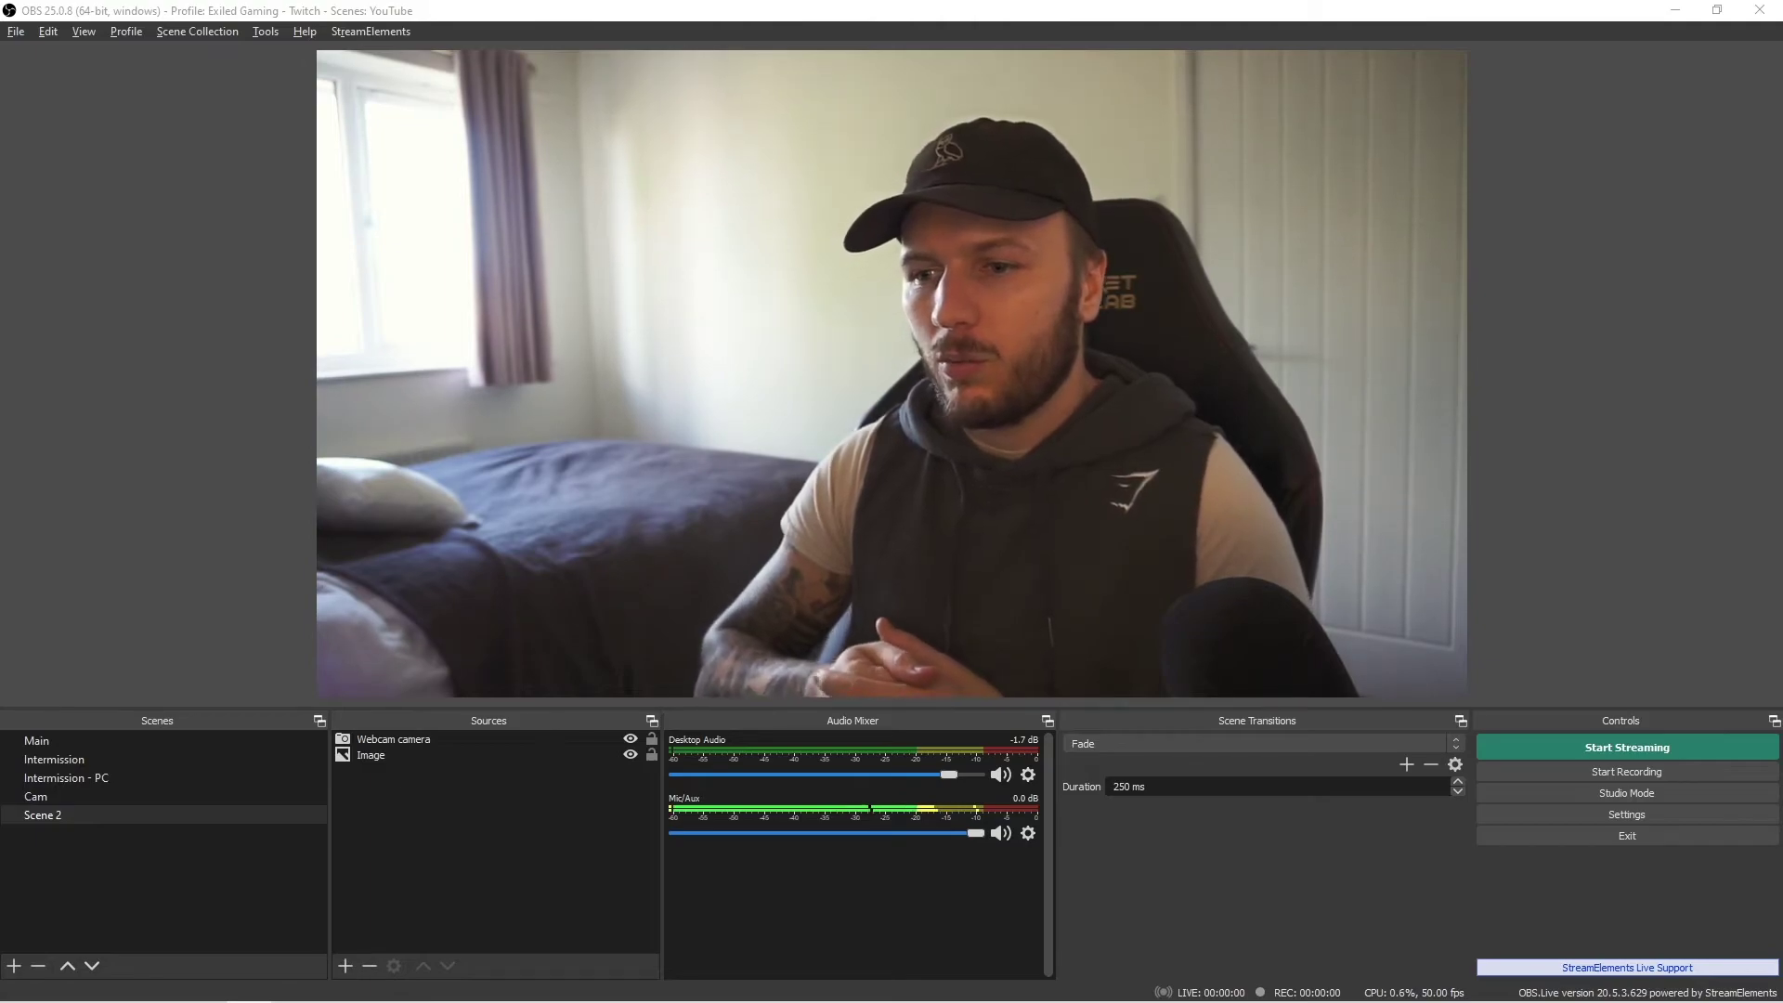
- Shrink the webcam source and reposition it near the bottom-right of the scene
click(317, 54)
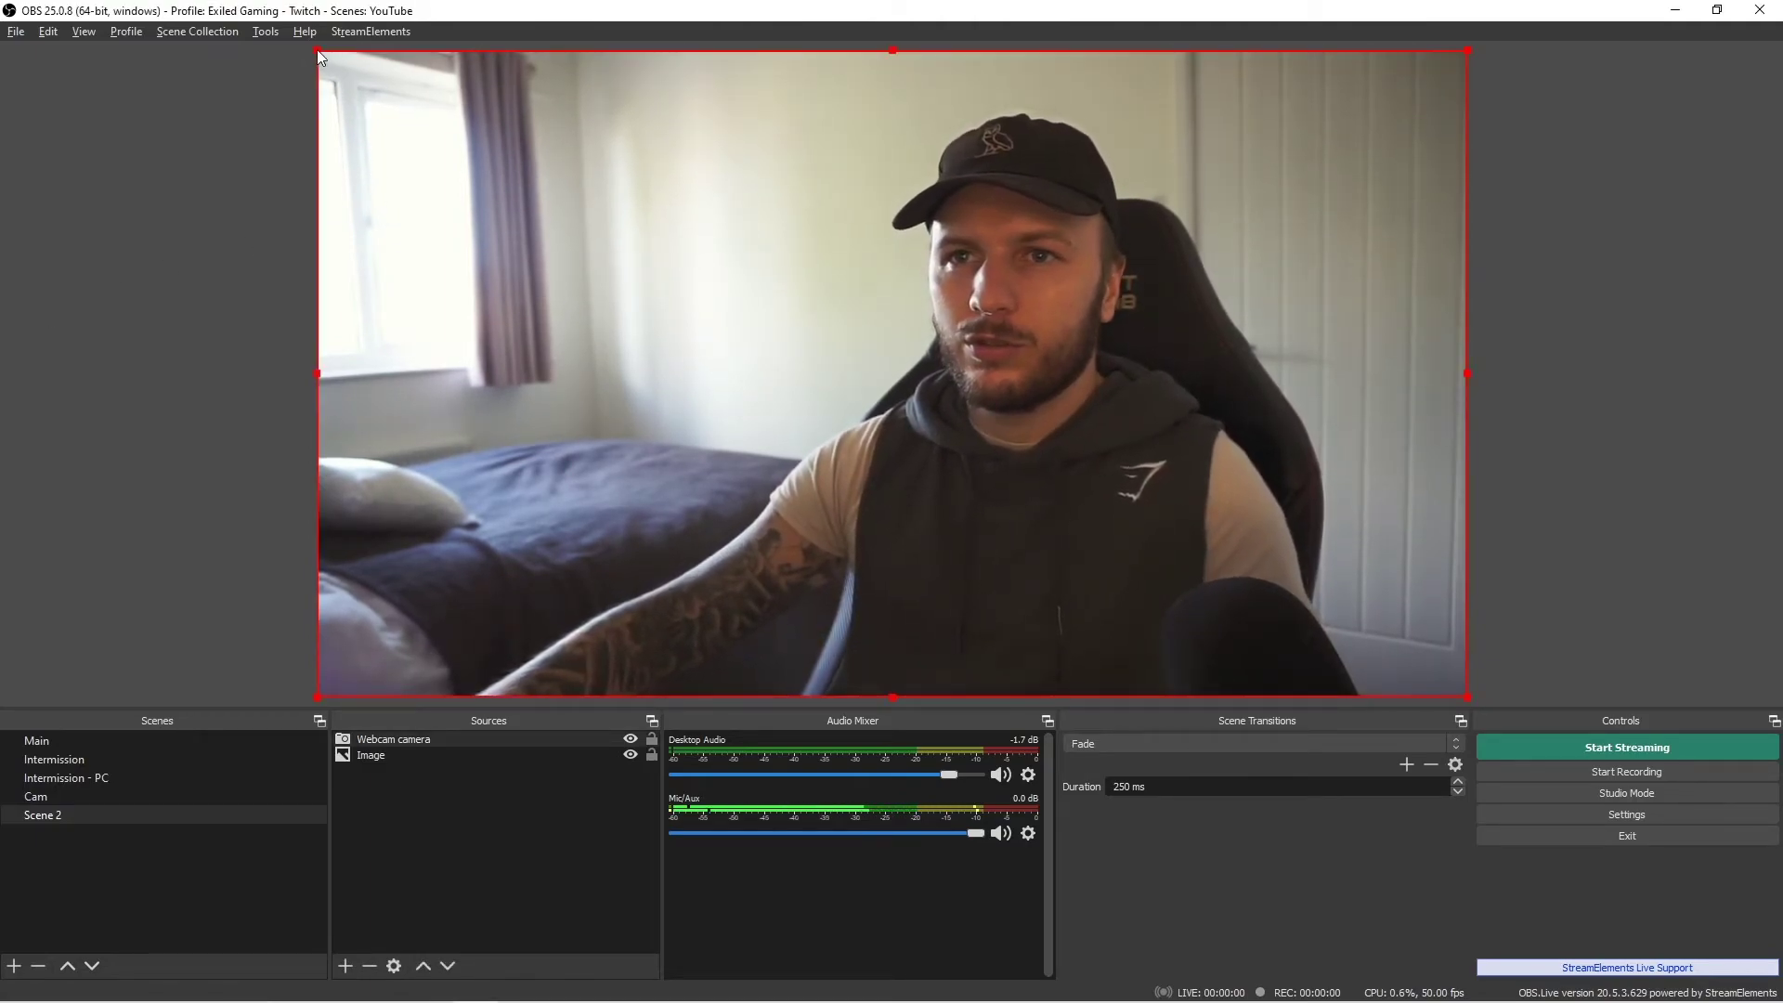
drag(318, 52, 1056, 296)
click(1723, 497)
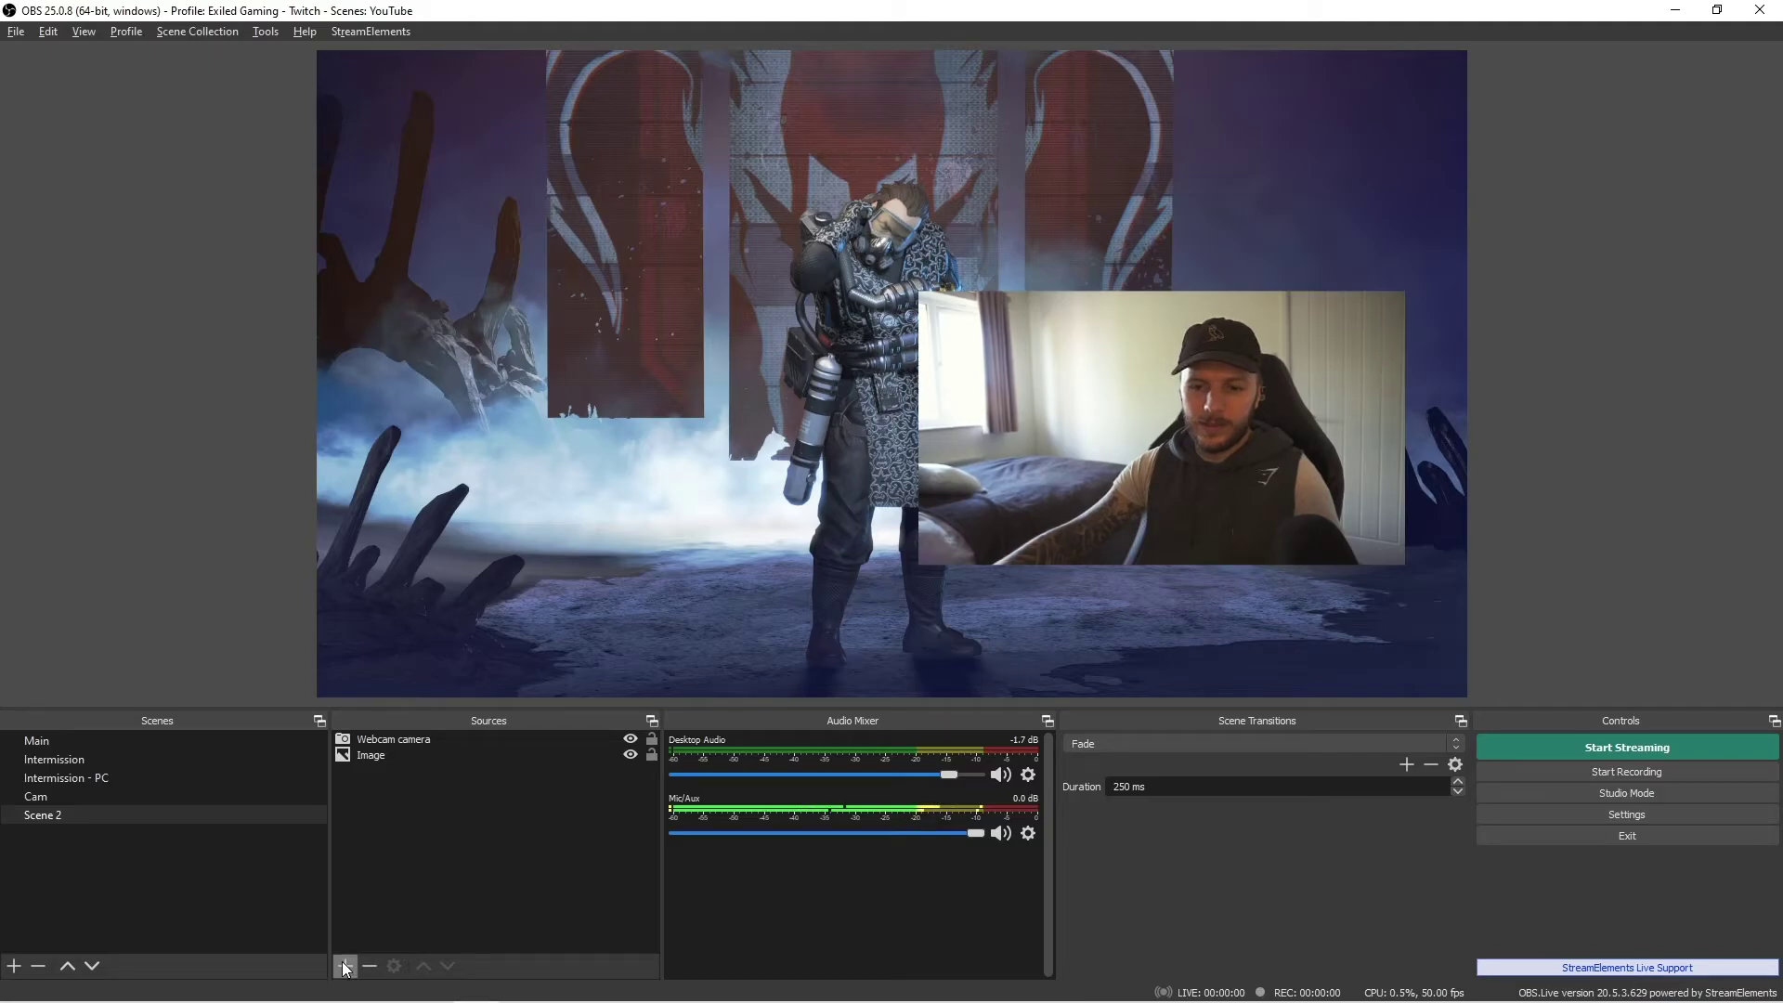
- Create a Browser source named 'Webcam border - streamelements'
click(343, 967)
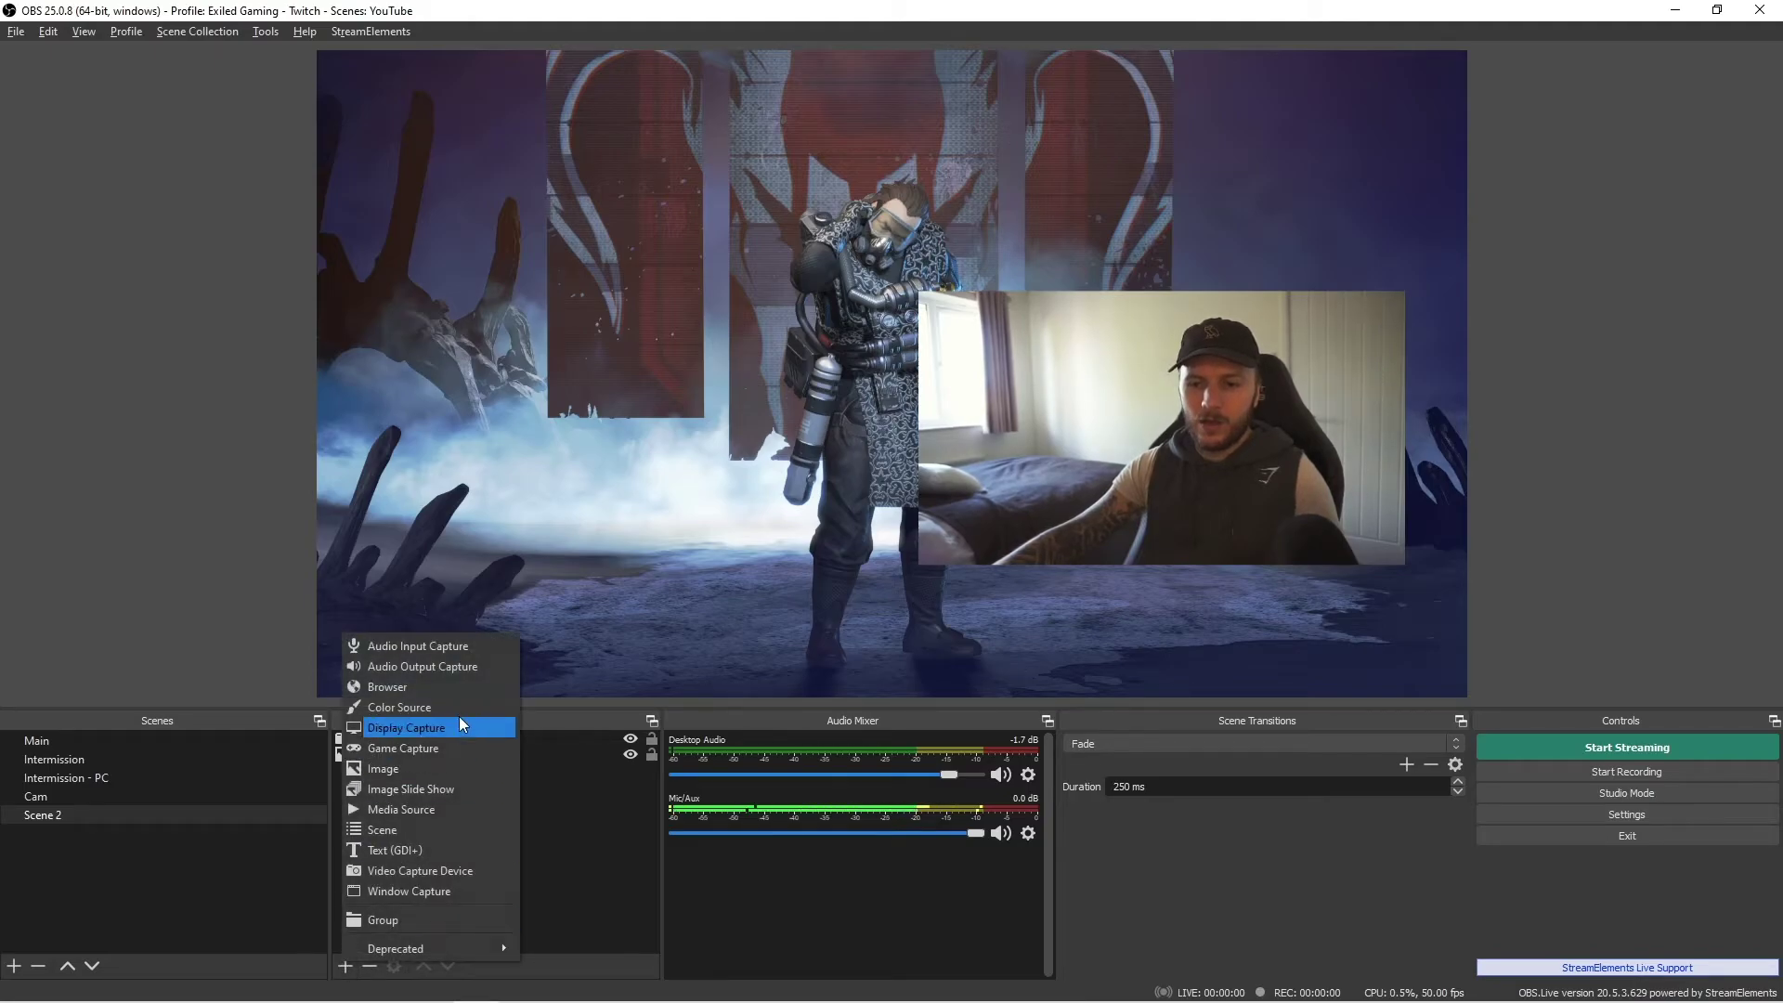
click(591, 853)
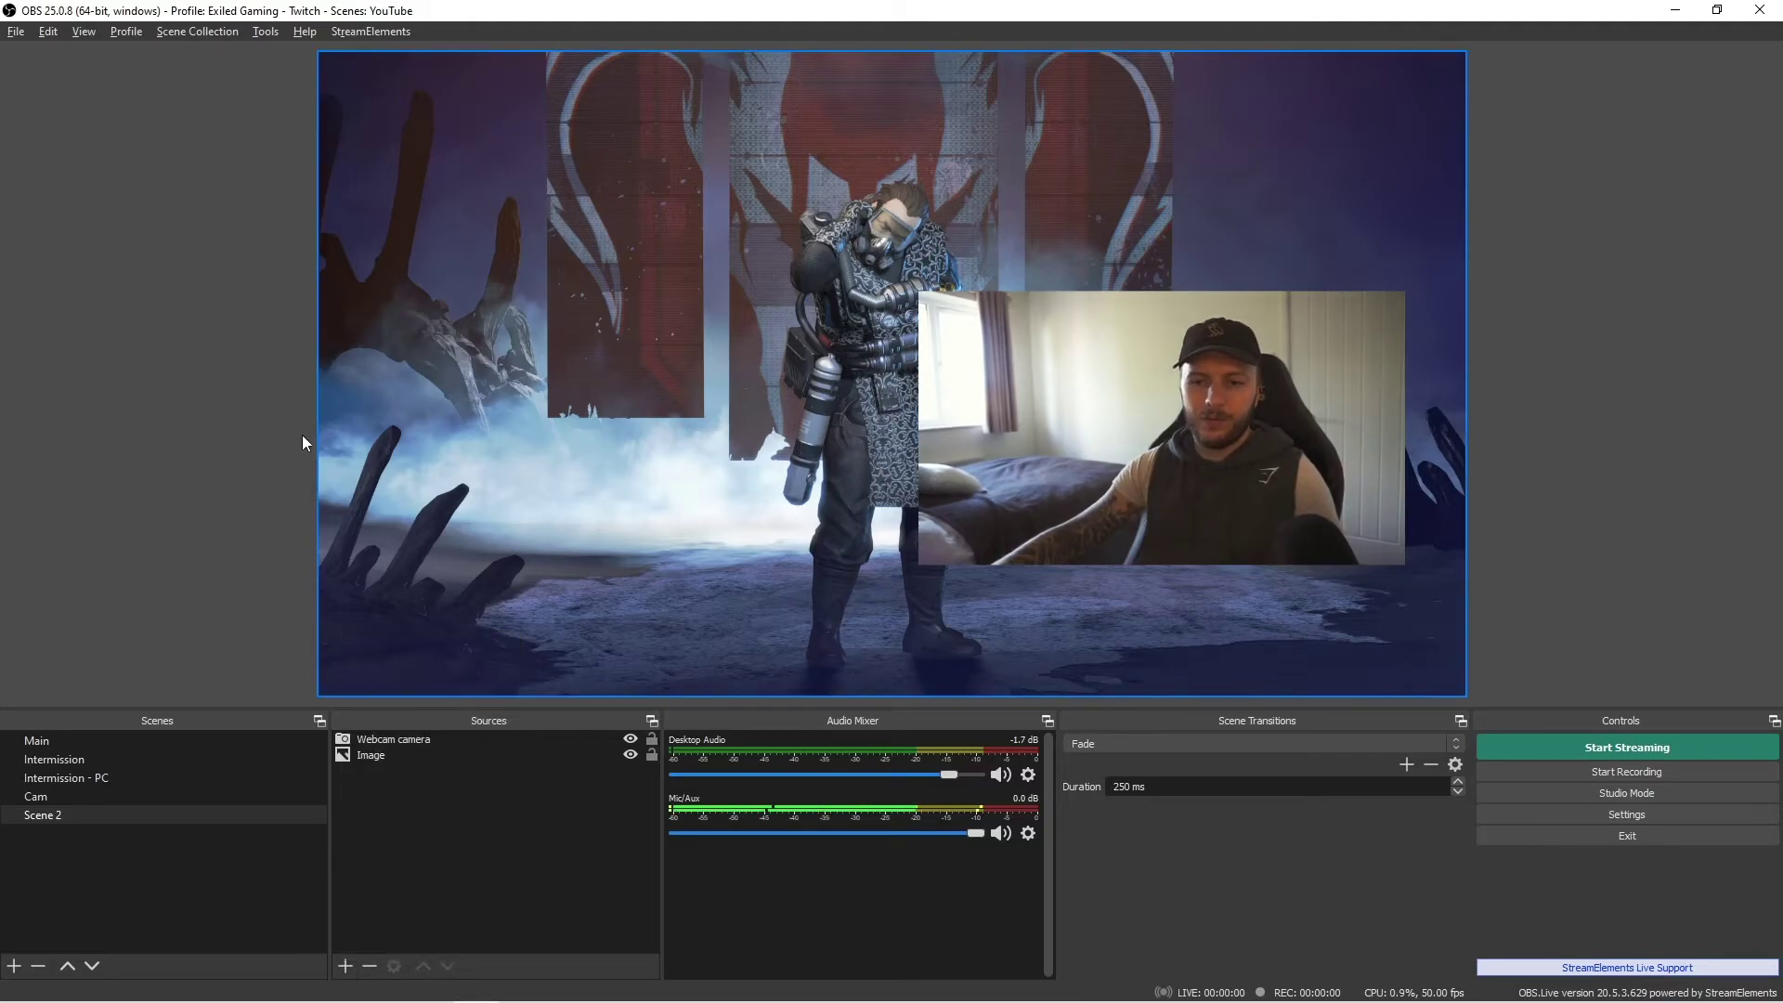
click(83, 31)
mouse_move(186, 81)
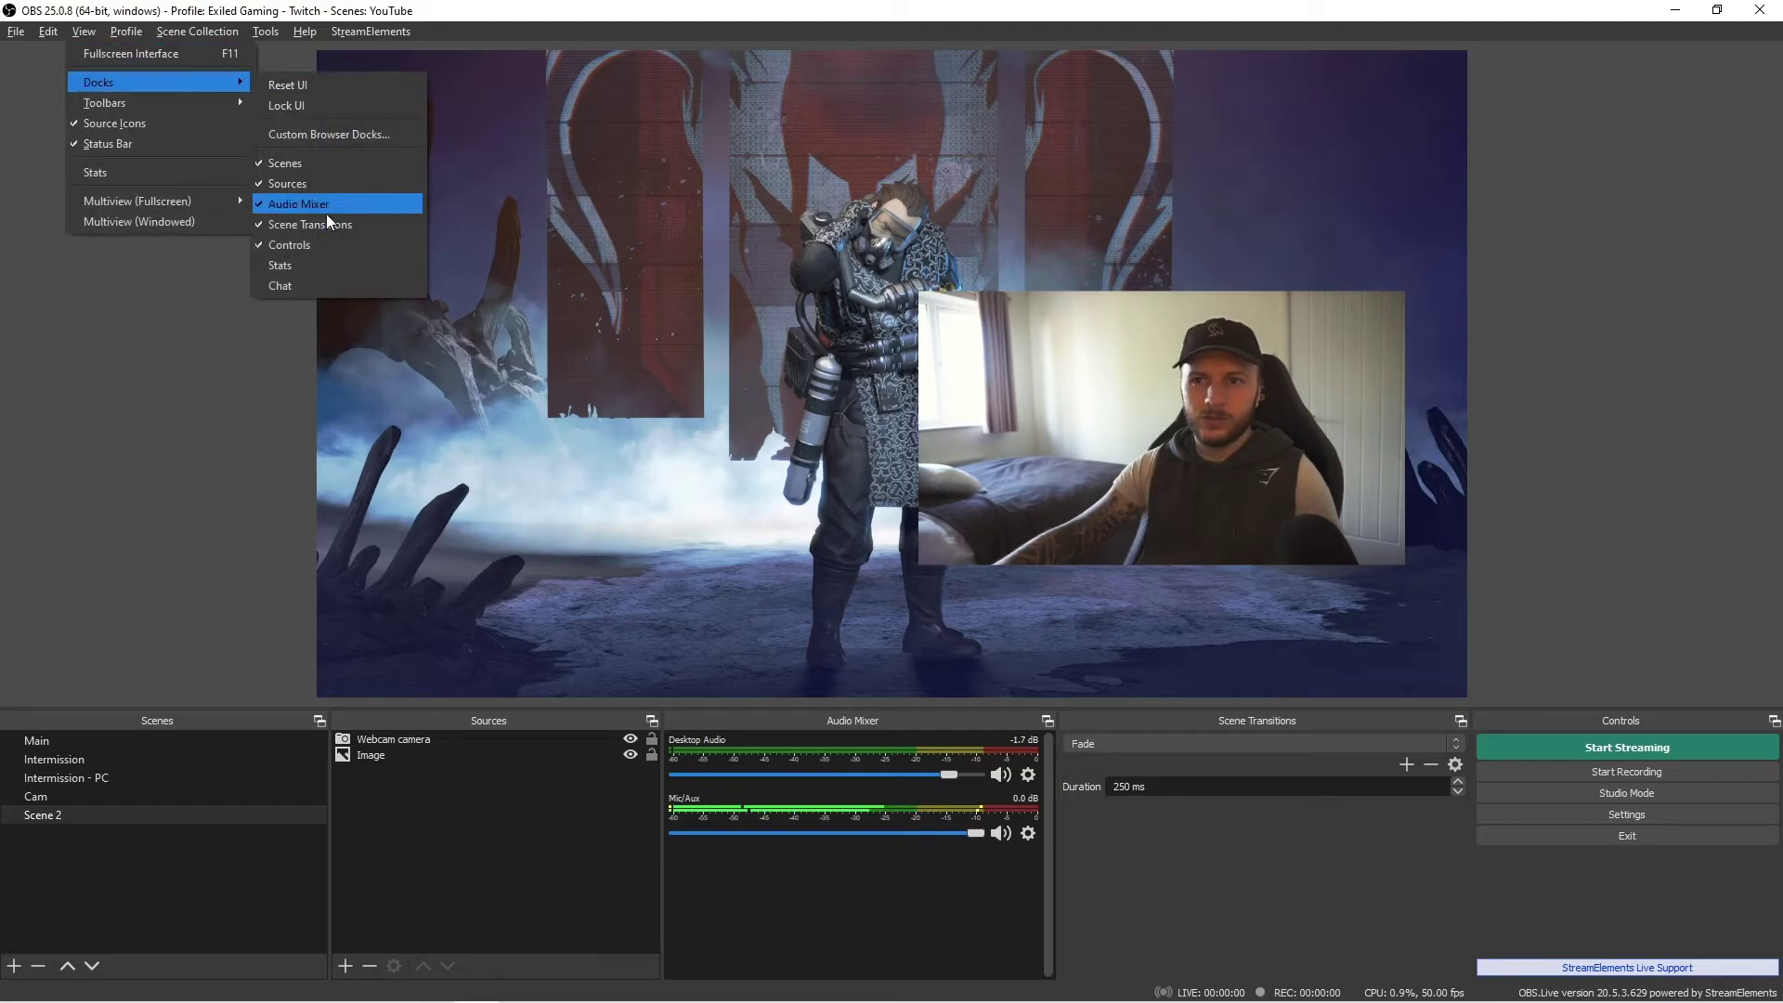
click(413, 750)
click(344, 966)
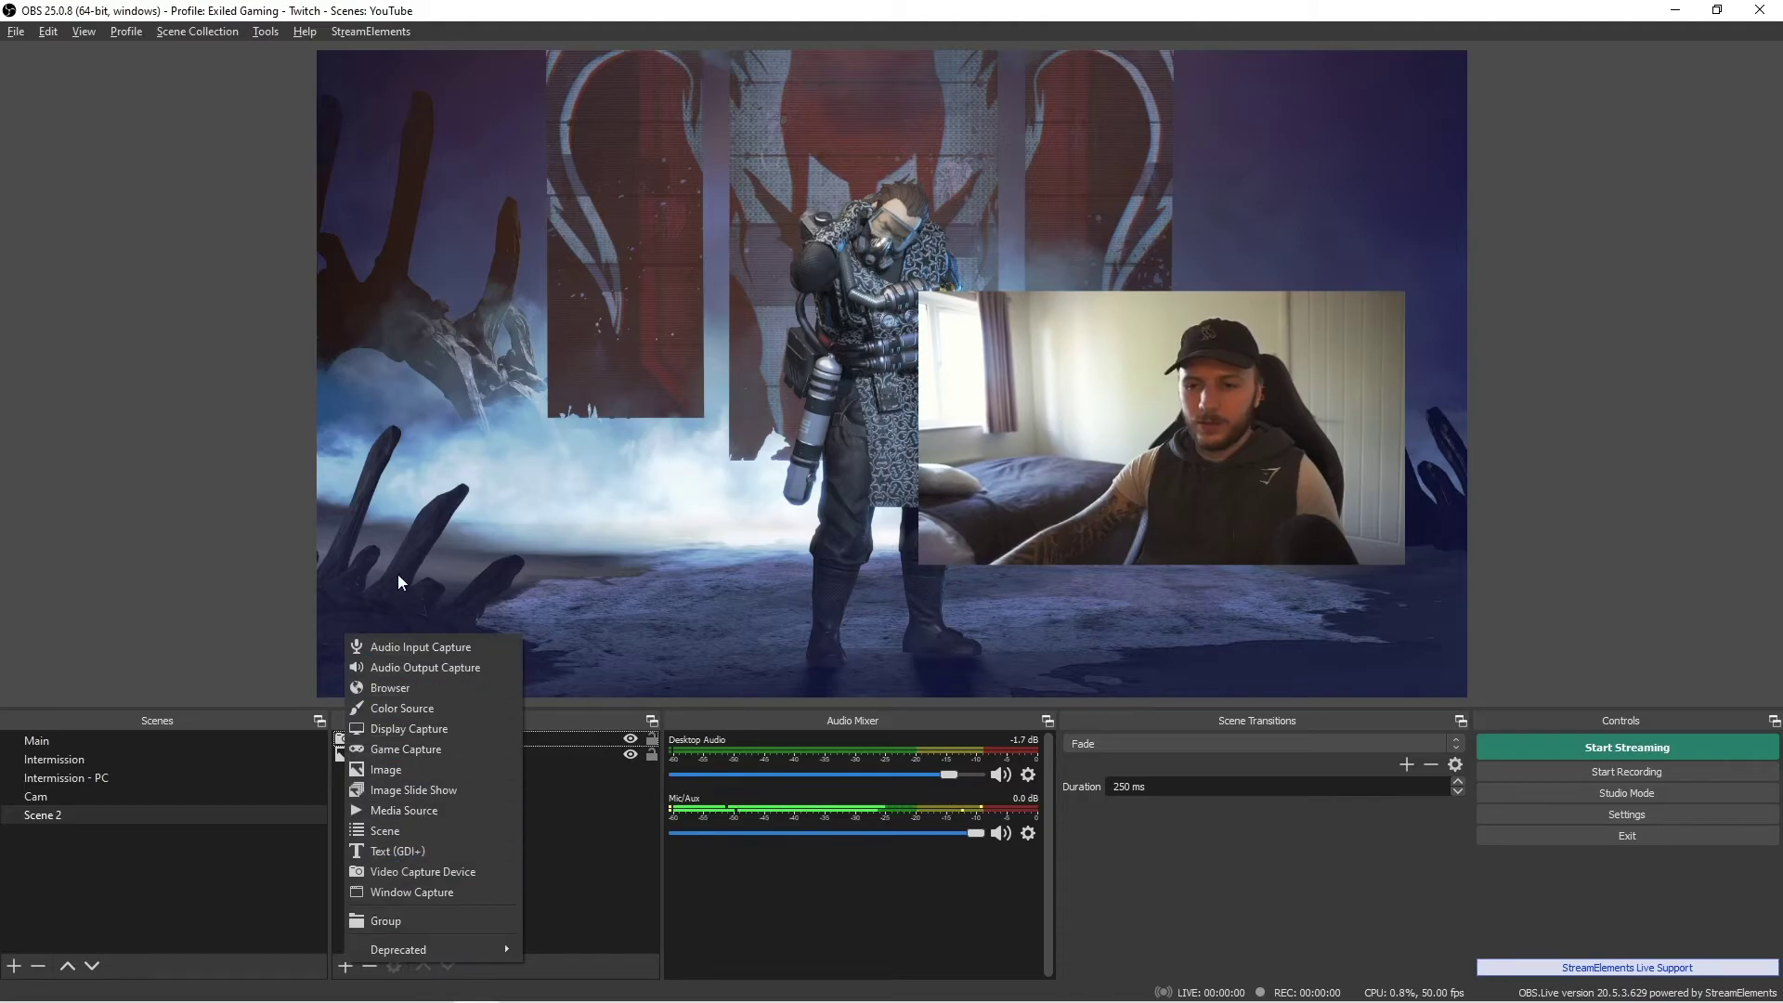
click(415, 696)
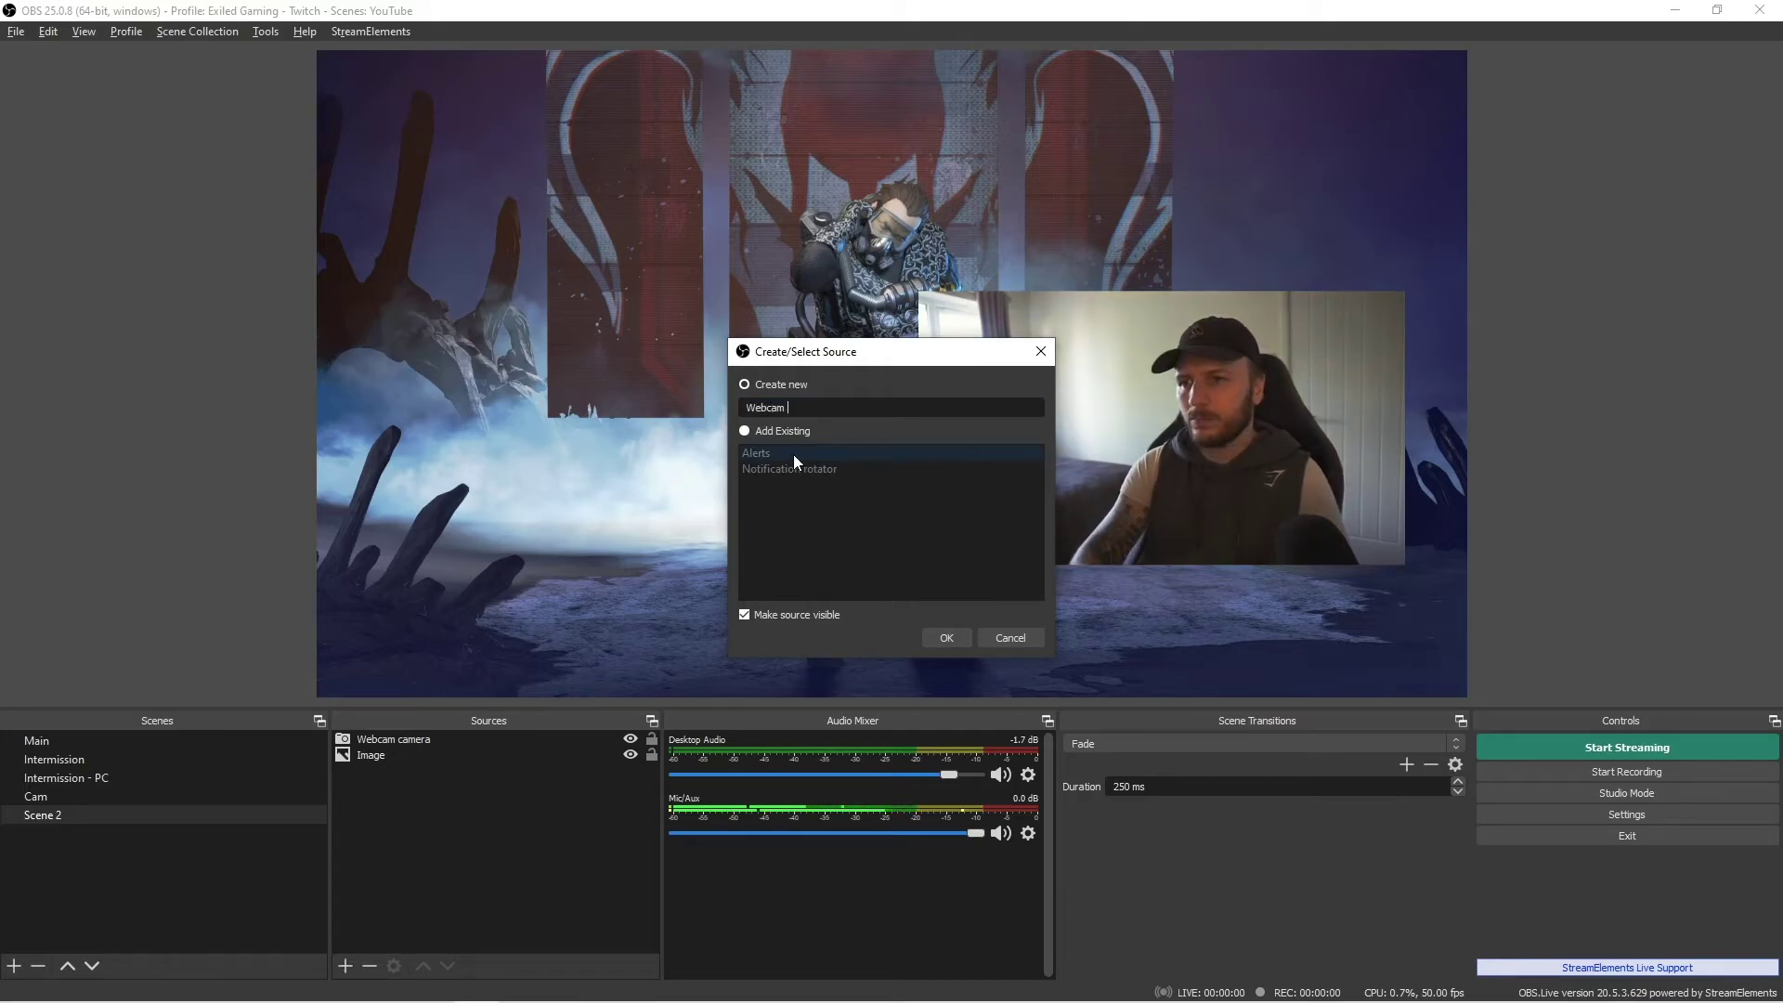
text(Webcam border)
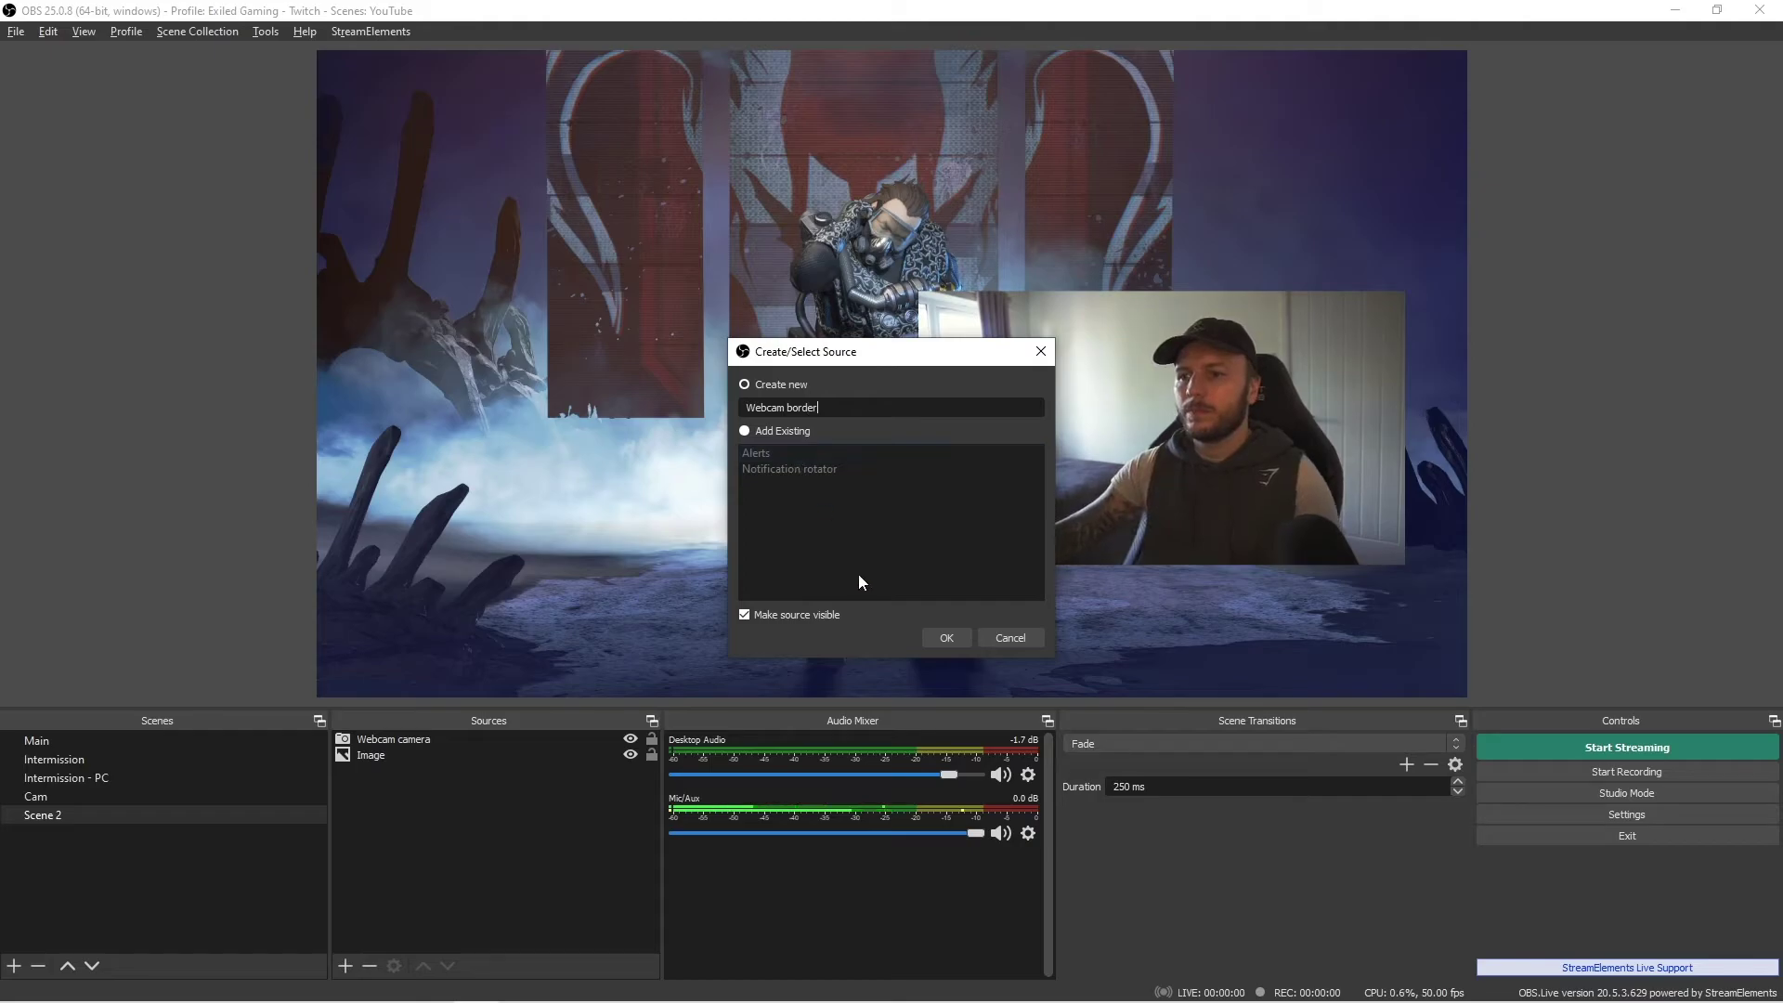
click(945, 637)
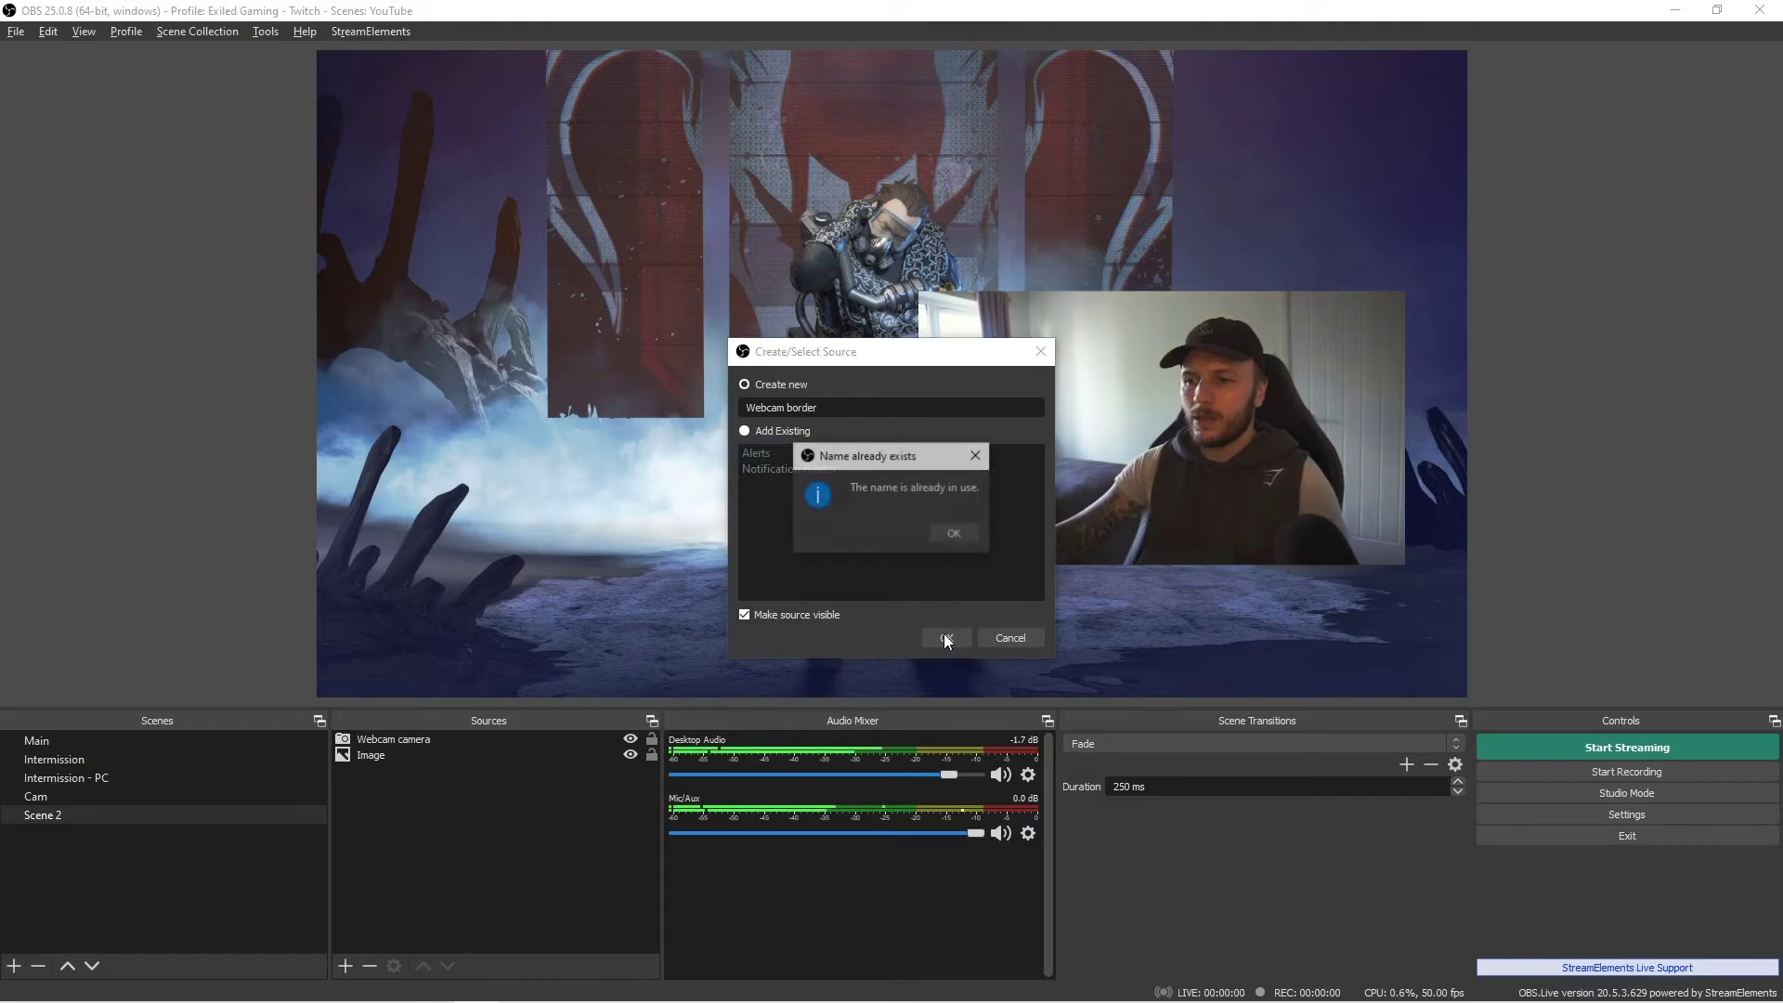
click(955, 532)
text(- )
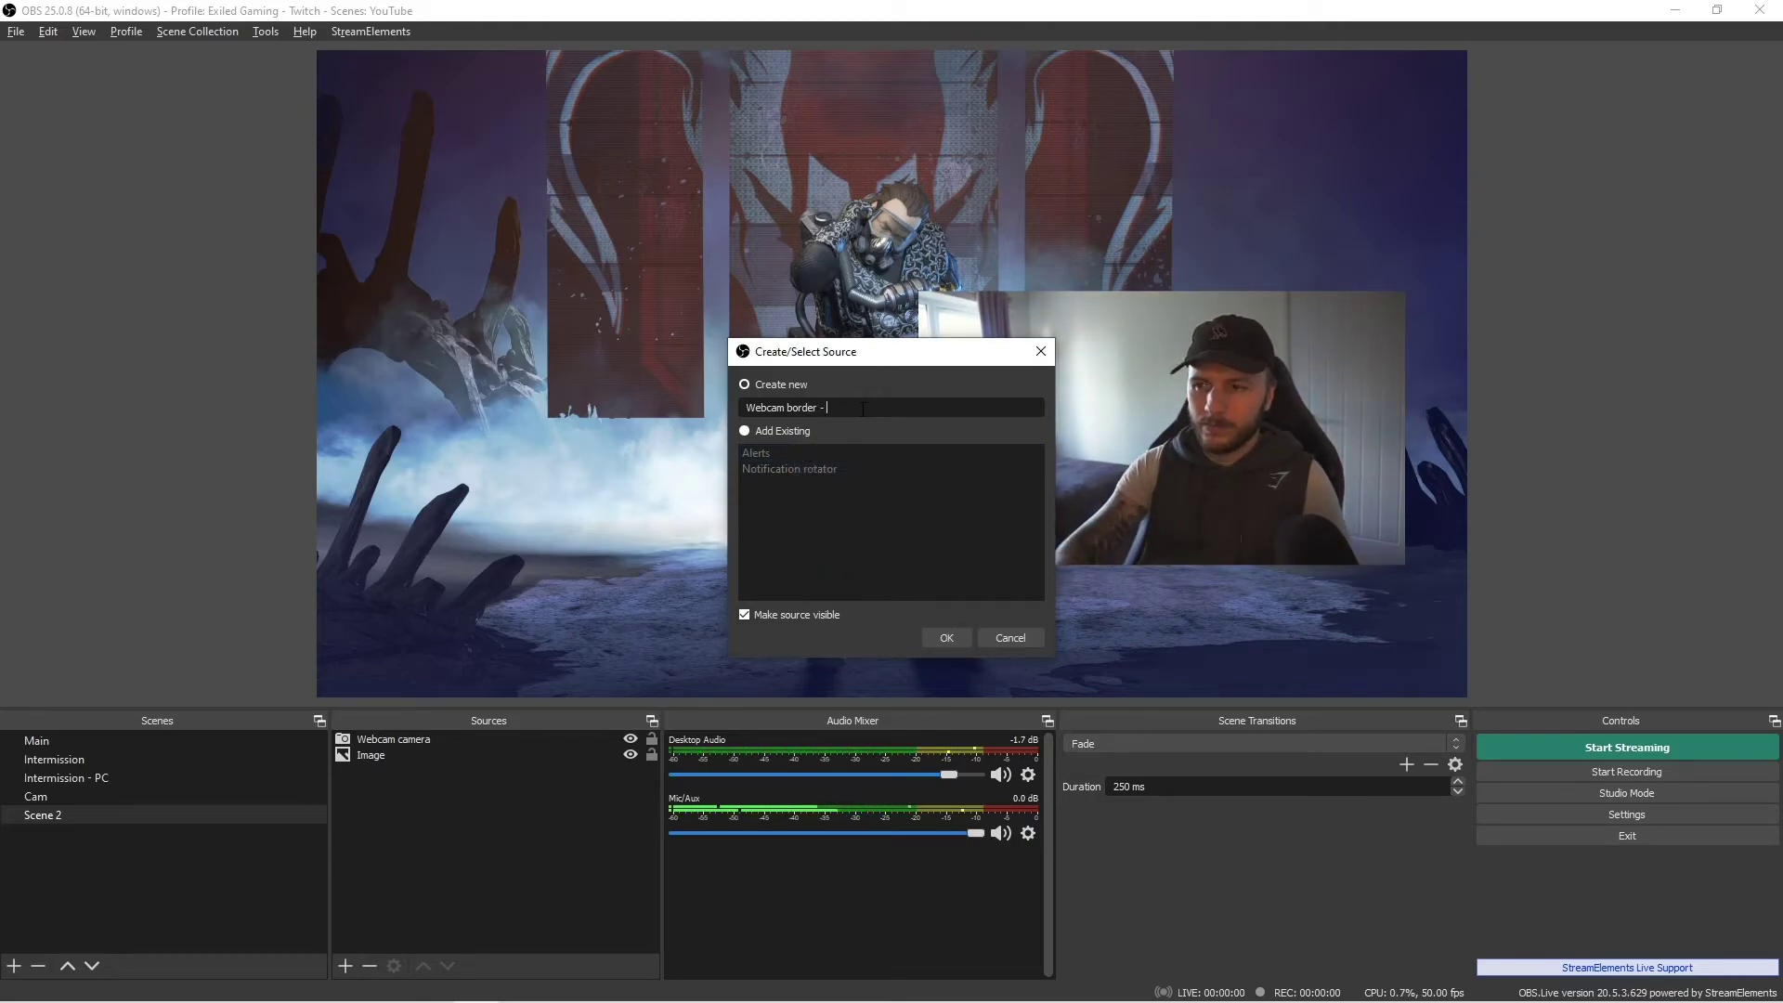
text(str)
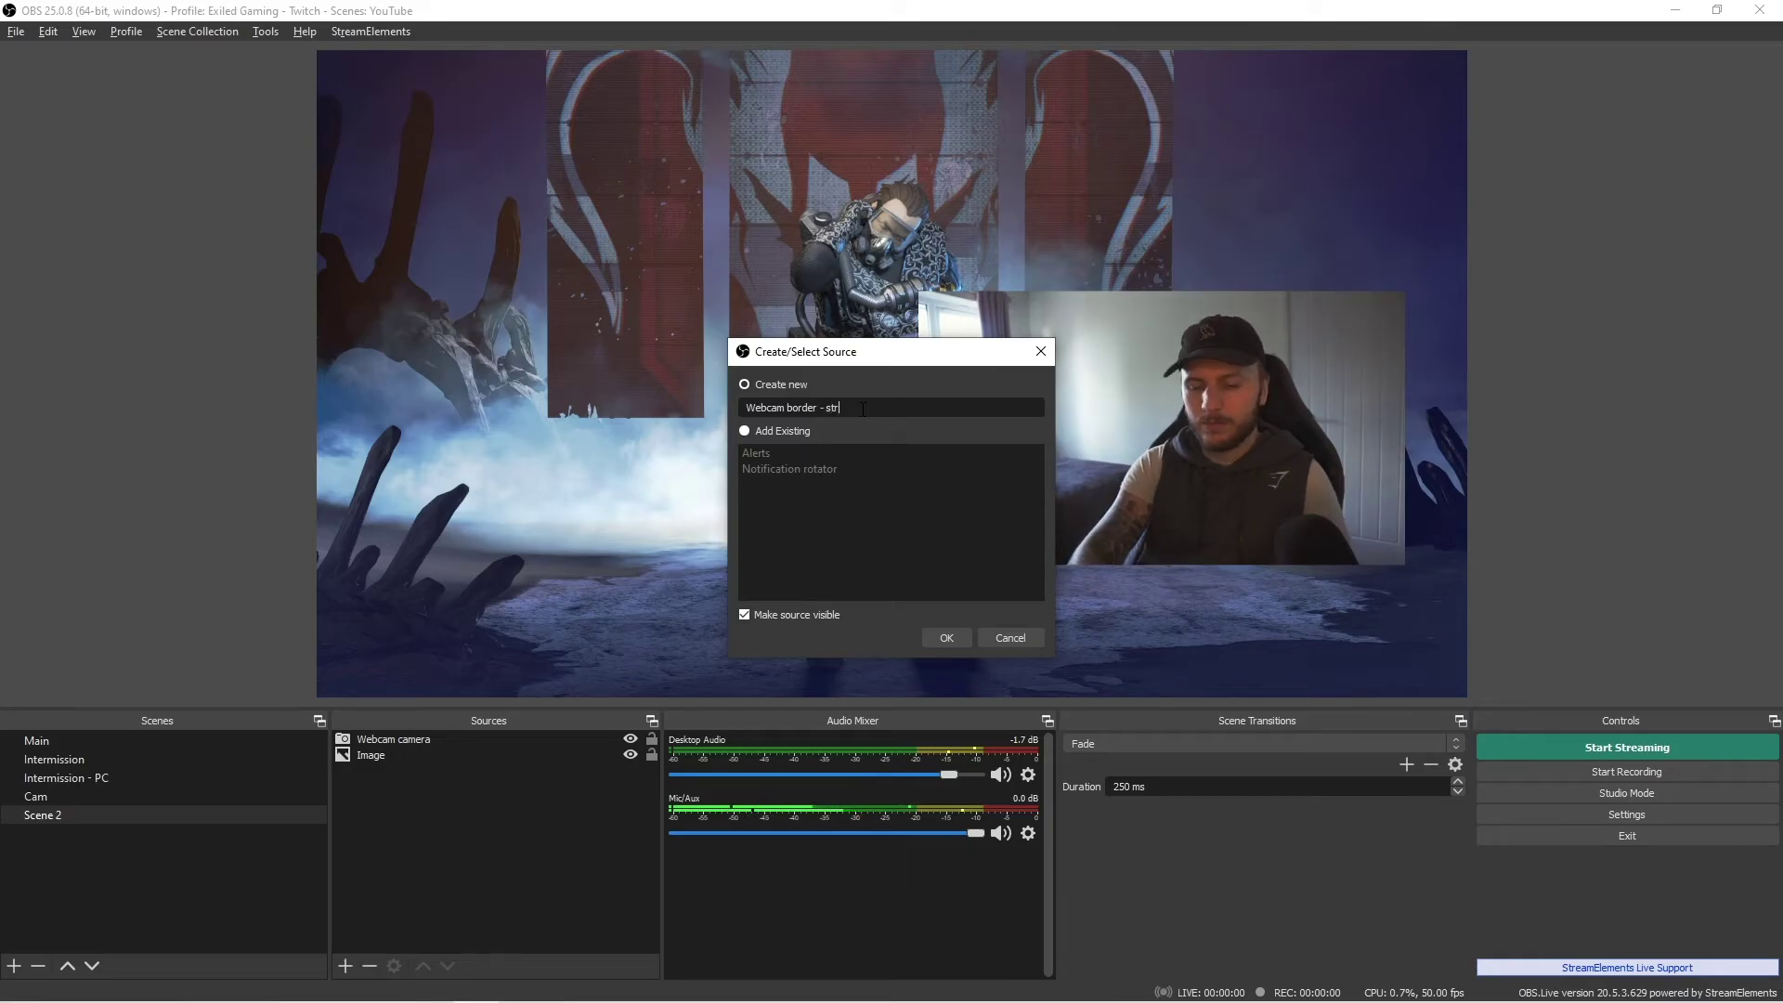
text(eamelements)
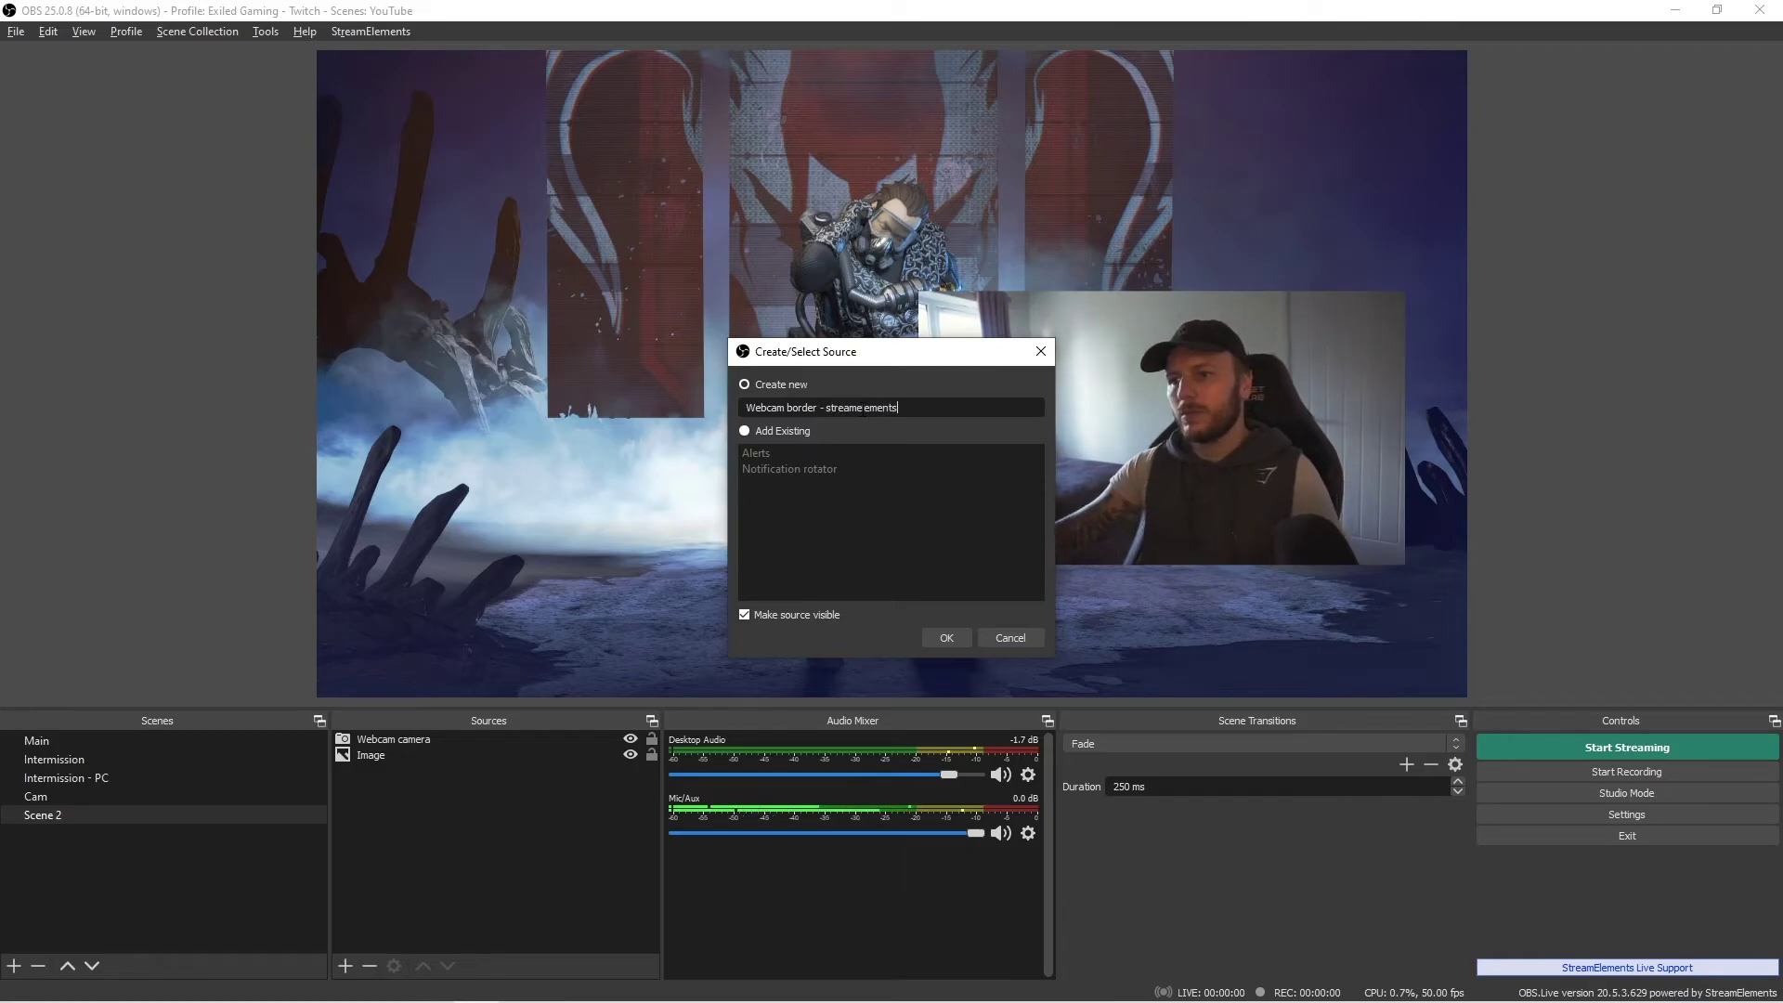
click(949, 637)
- Paste the StreamElements overlay link as the URL and set the size to 1920×1080
drag(833, 594, 476, 593)
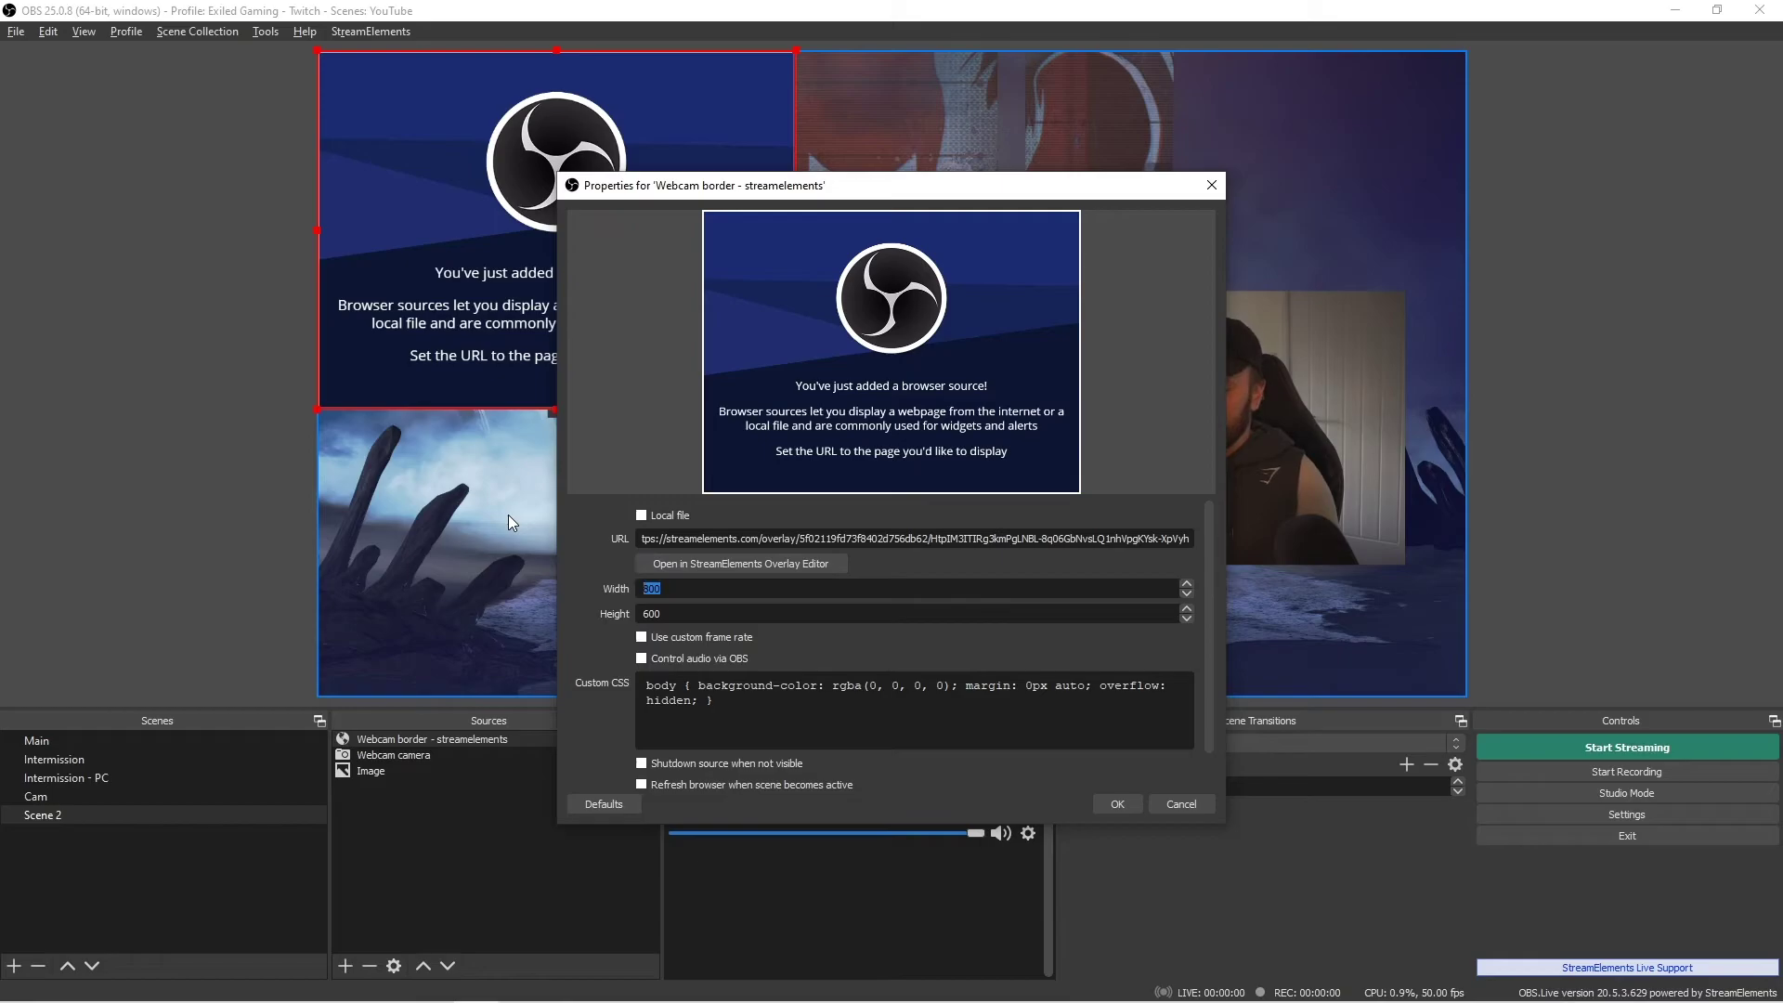
key(Tab)
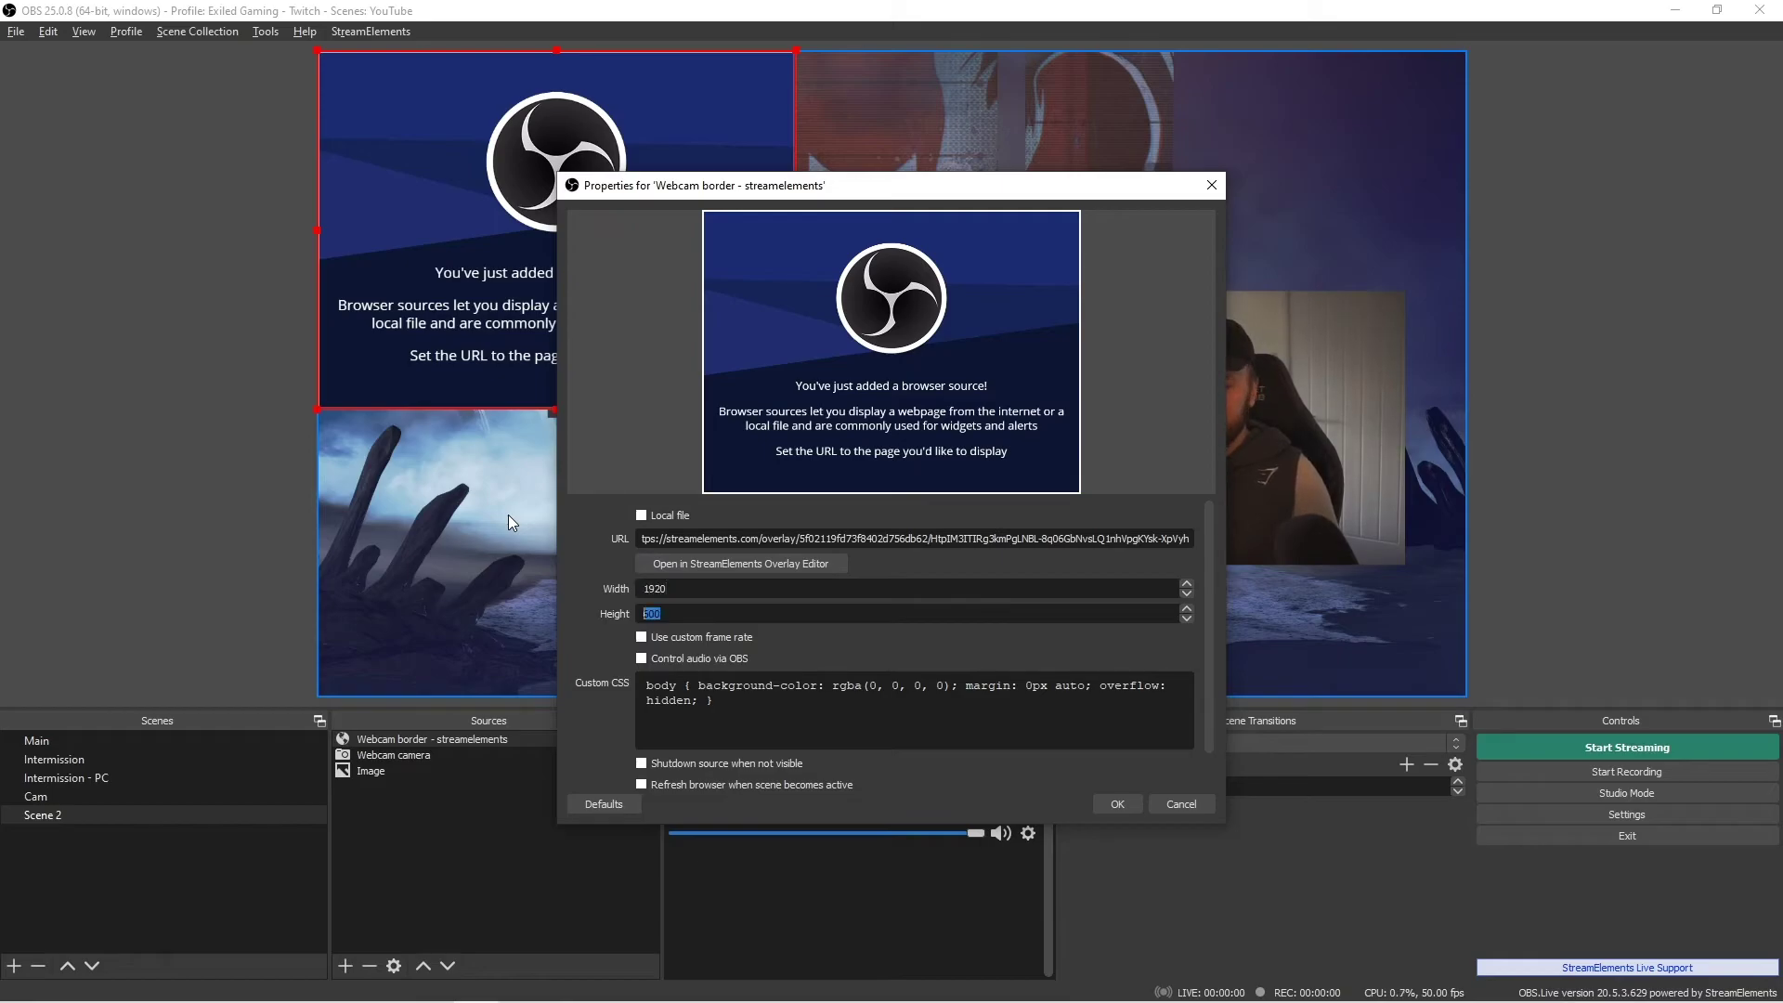
key(Return)
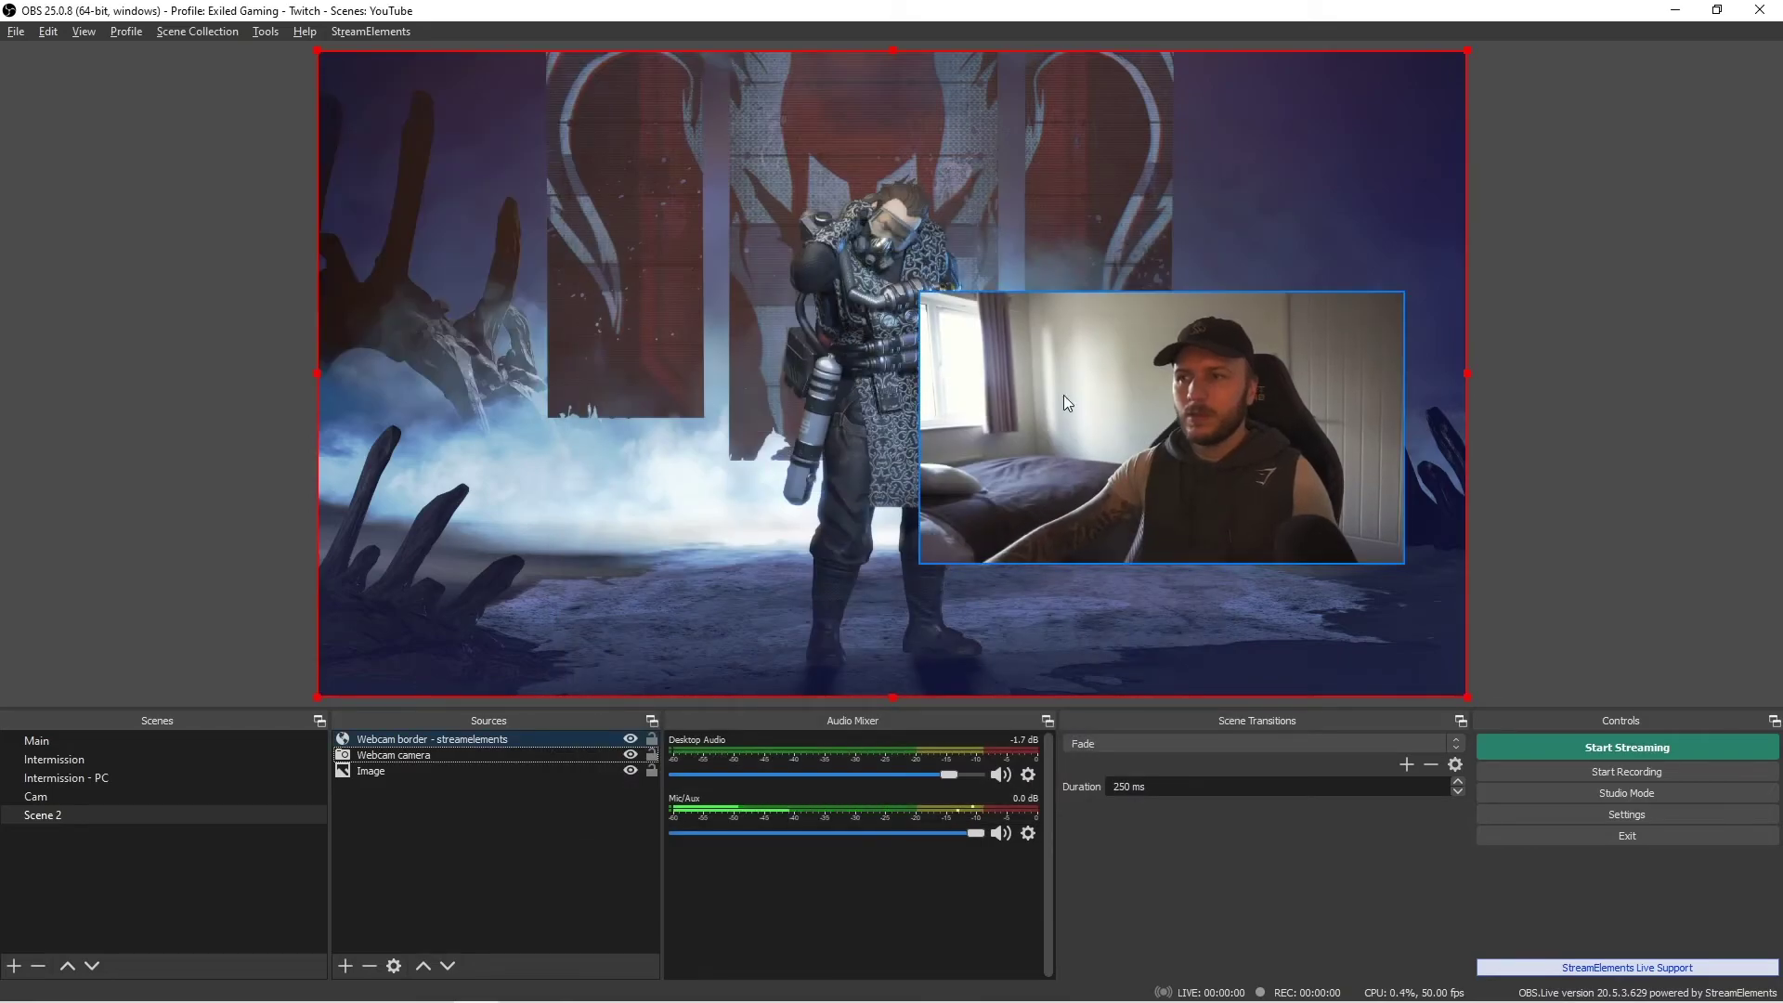
click(1496, 437)
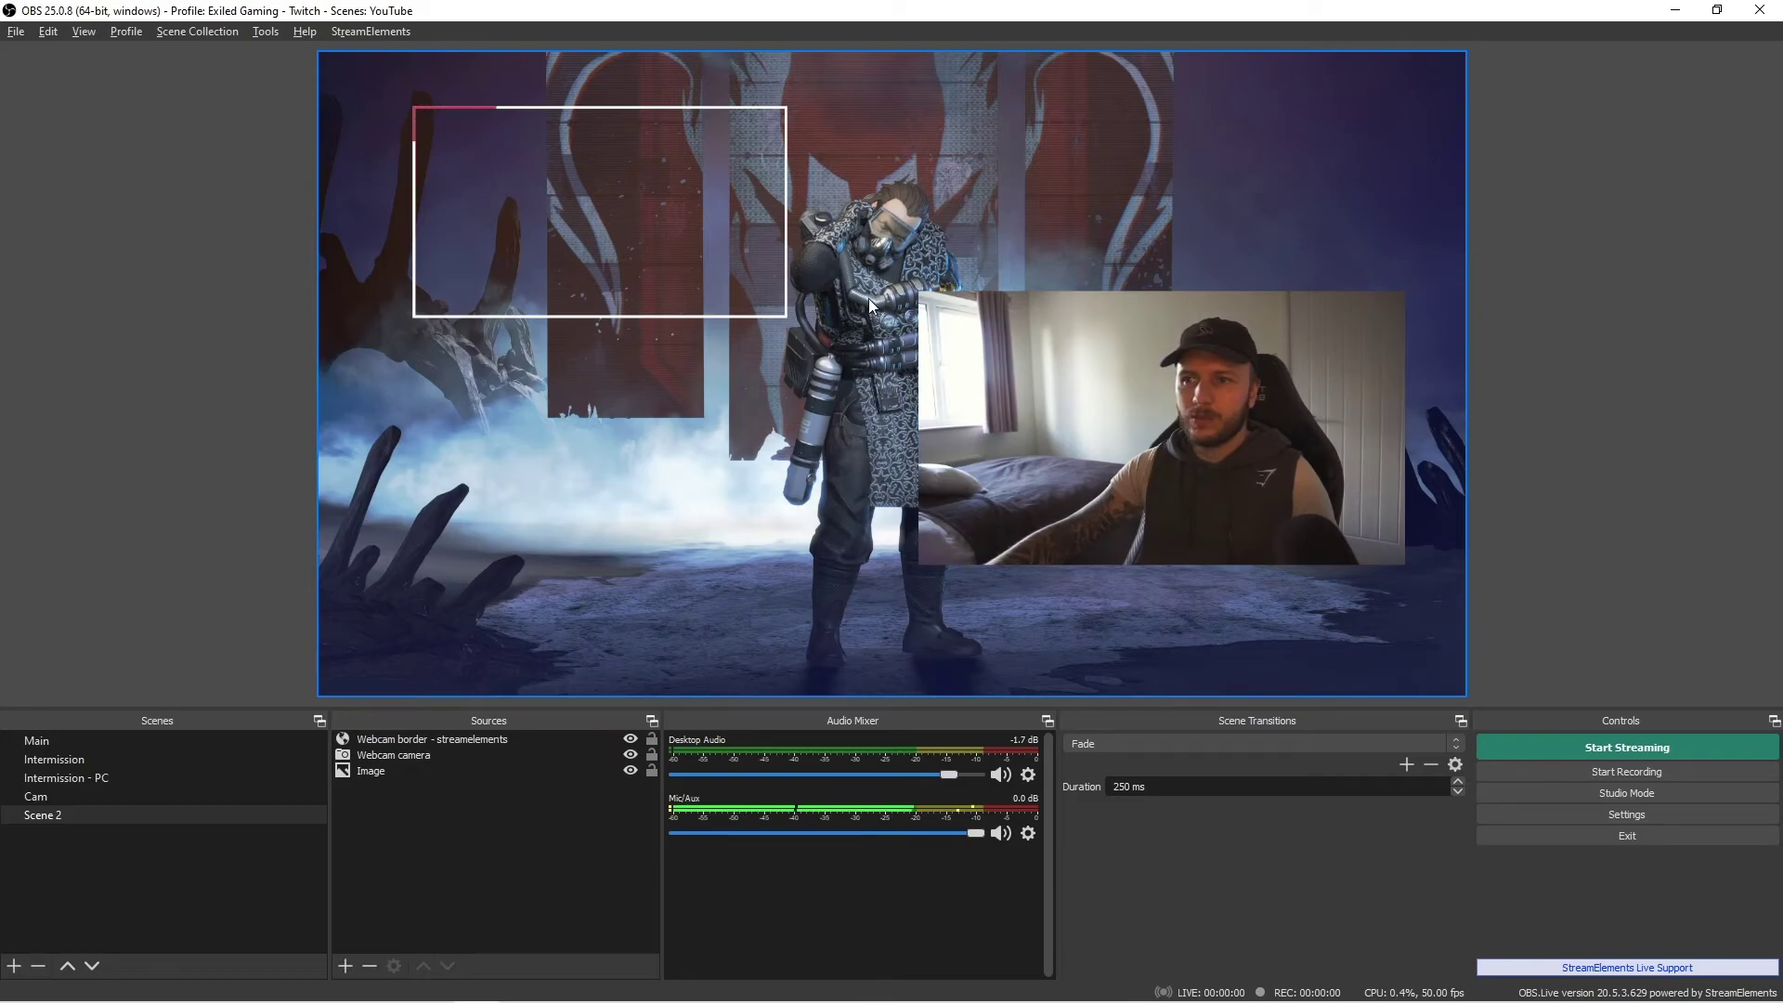
click(706, 242)
click(202, 316)
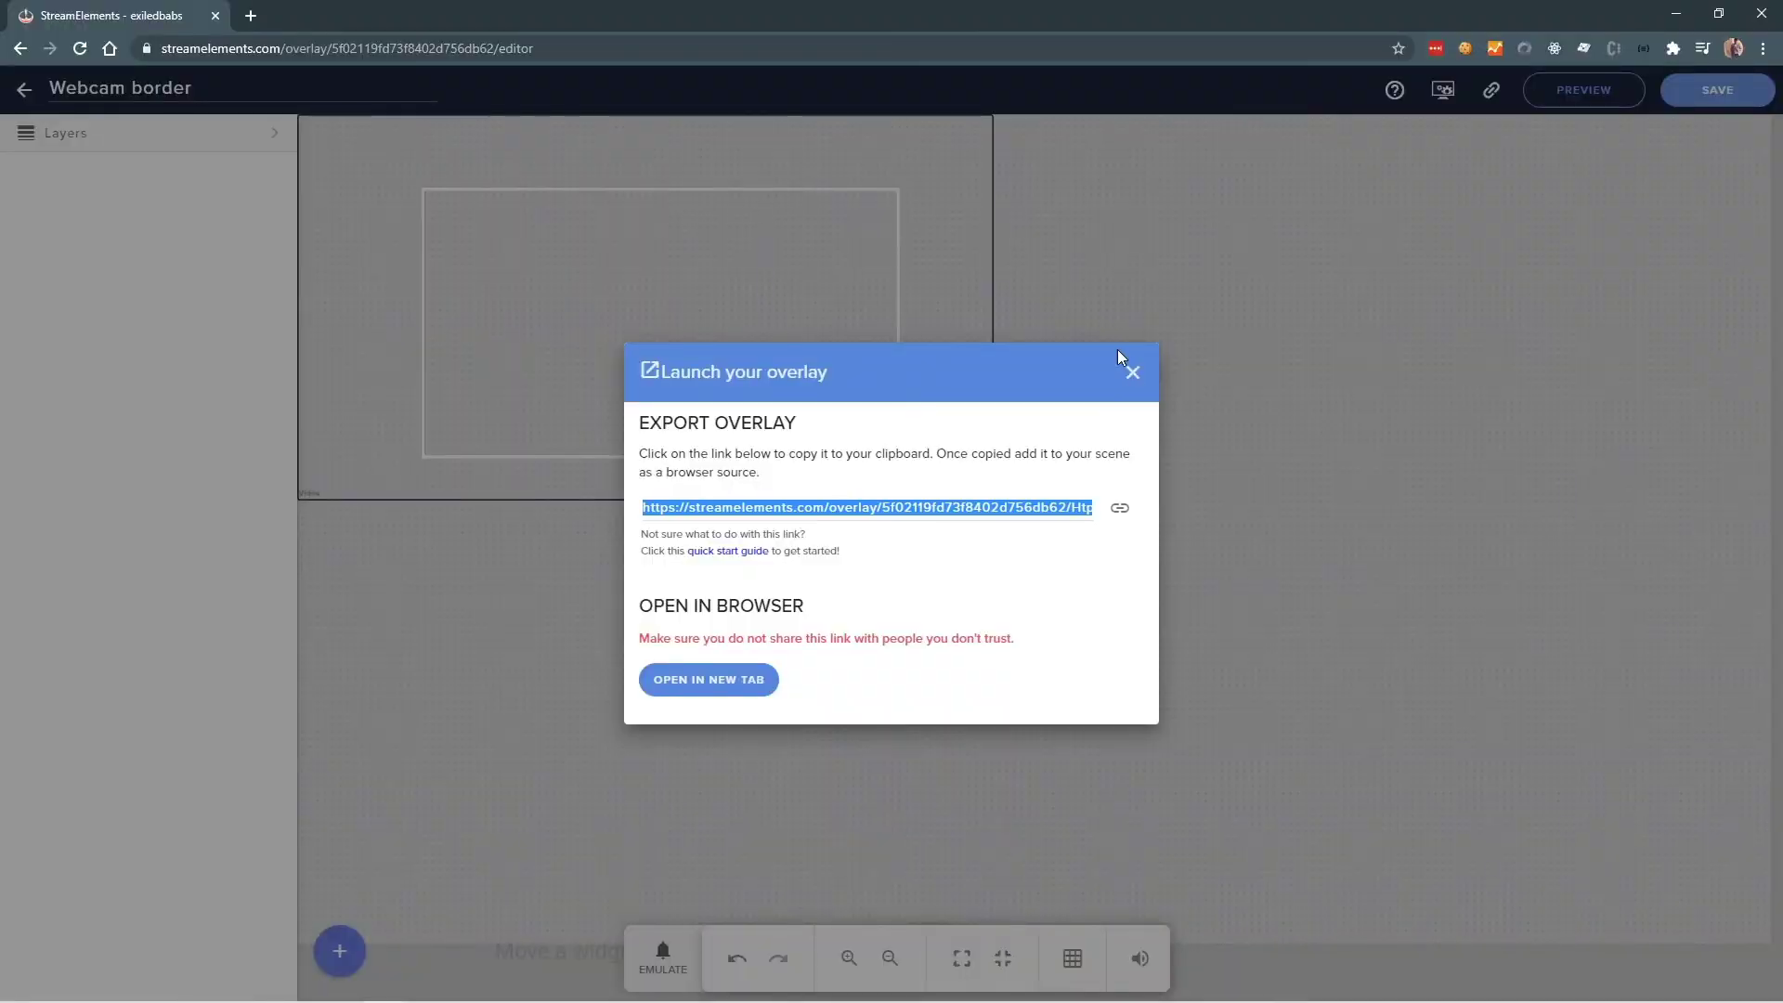
- Close the overlay link window and drag the border video to the lower right of the canvas
click(1152, 381)
click(1132, 373)
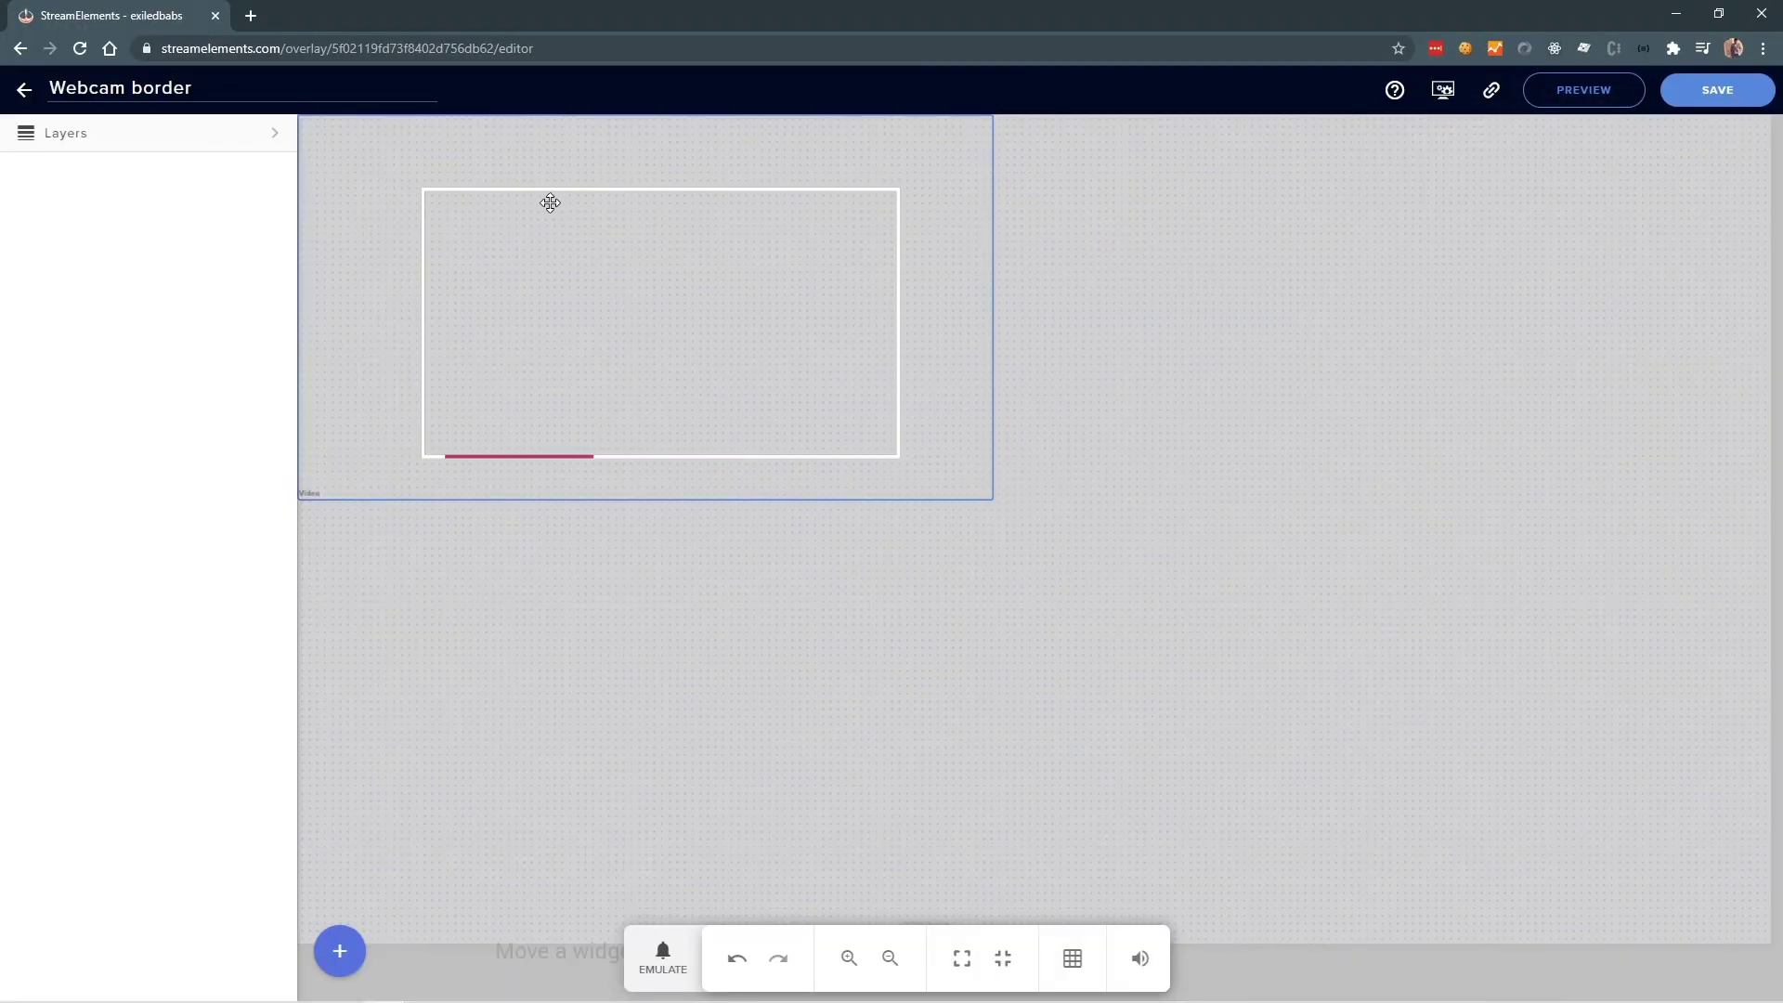
drag(544, 206, 1285, 549)
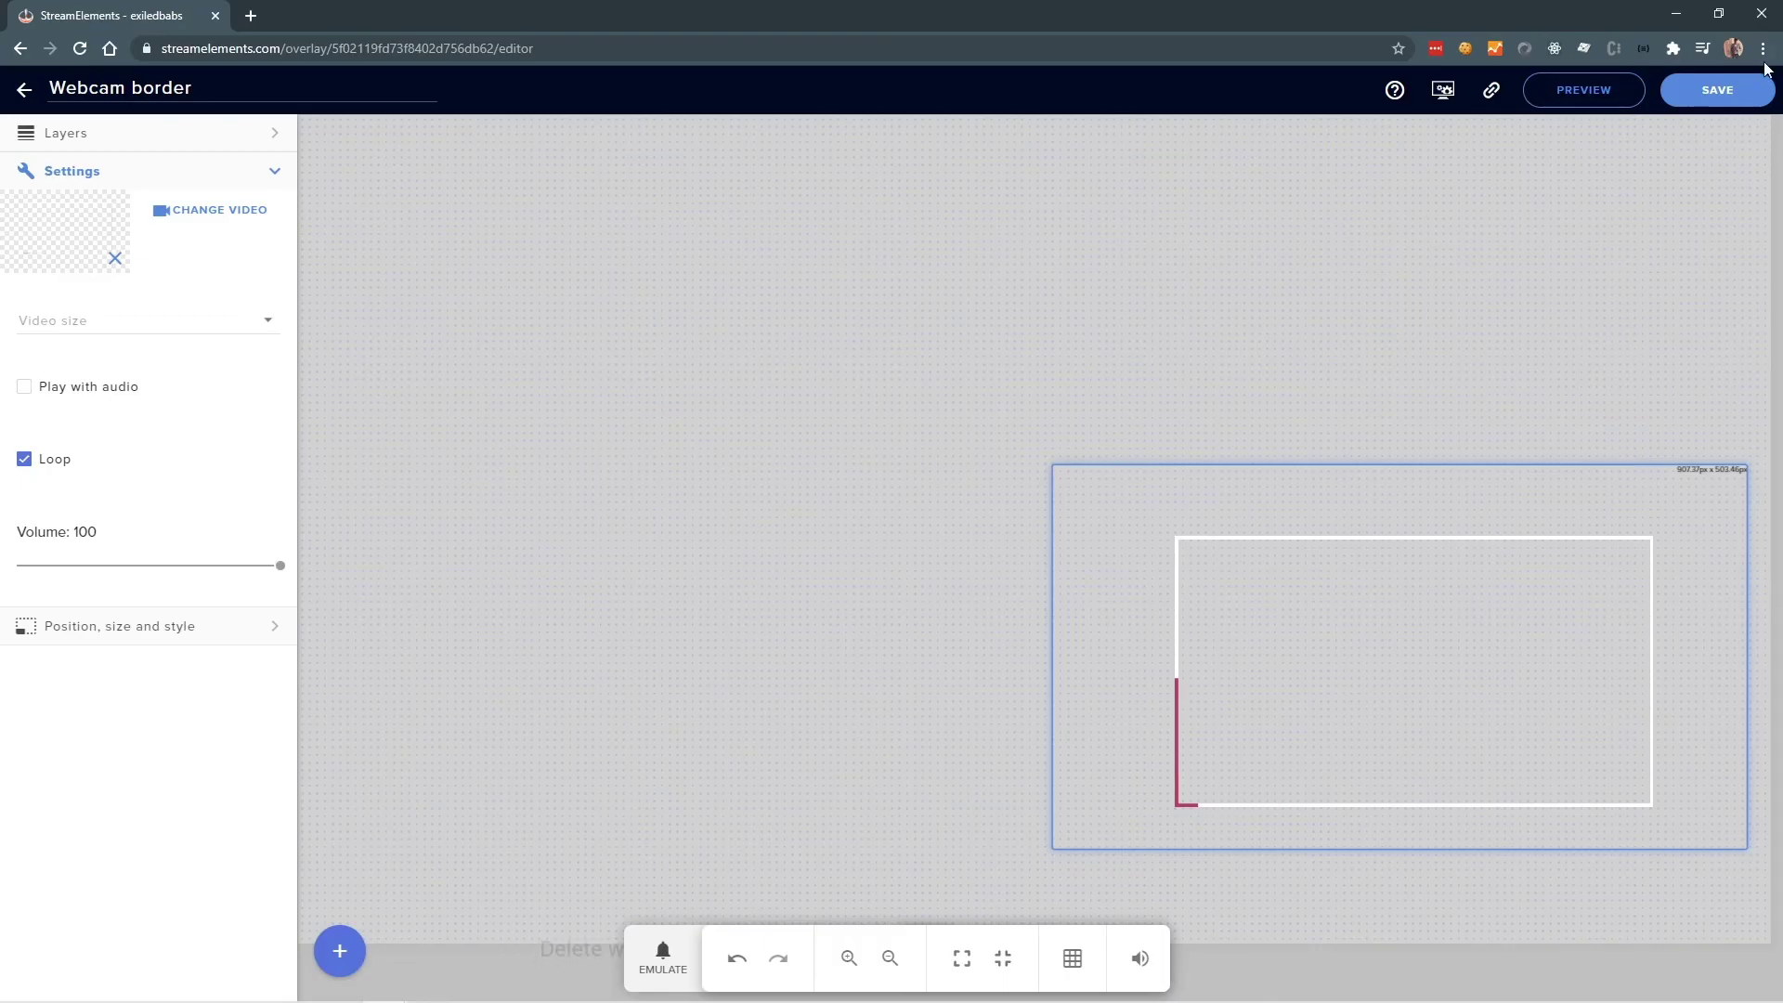
- Save the overlay, then crop the border source's four edges to the frame and move it over the webcam
click(1719, 93)
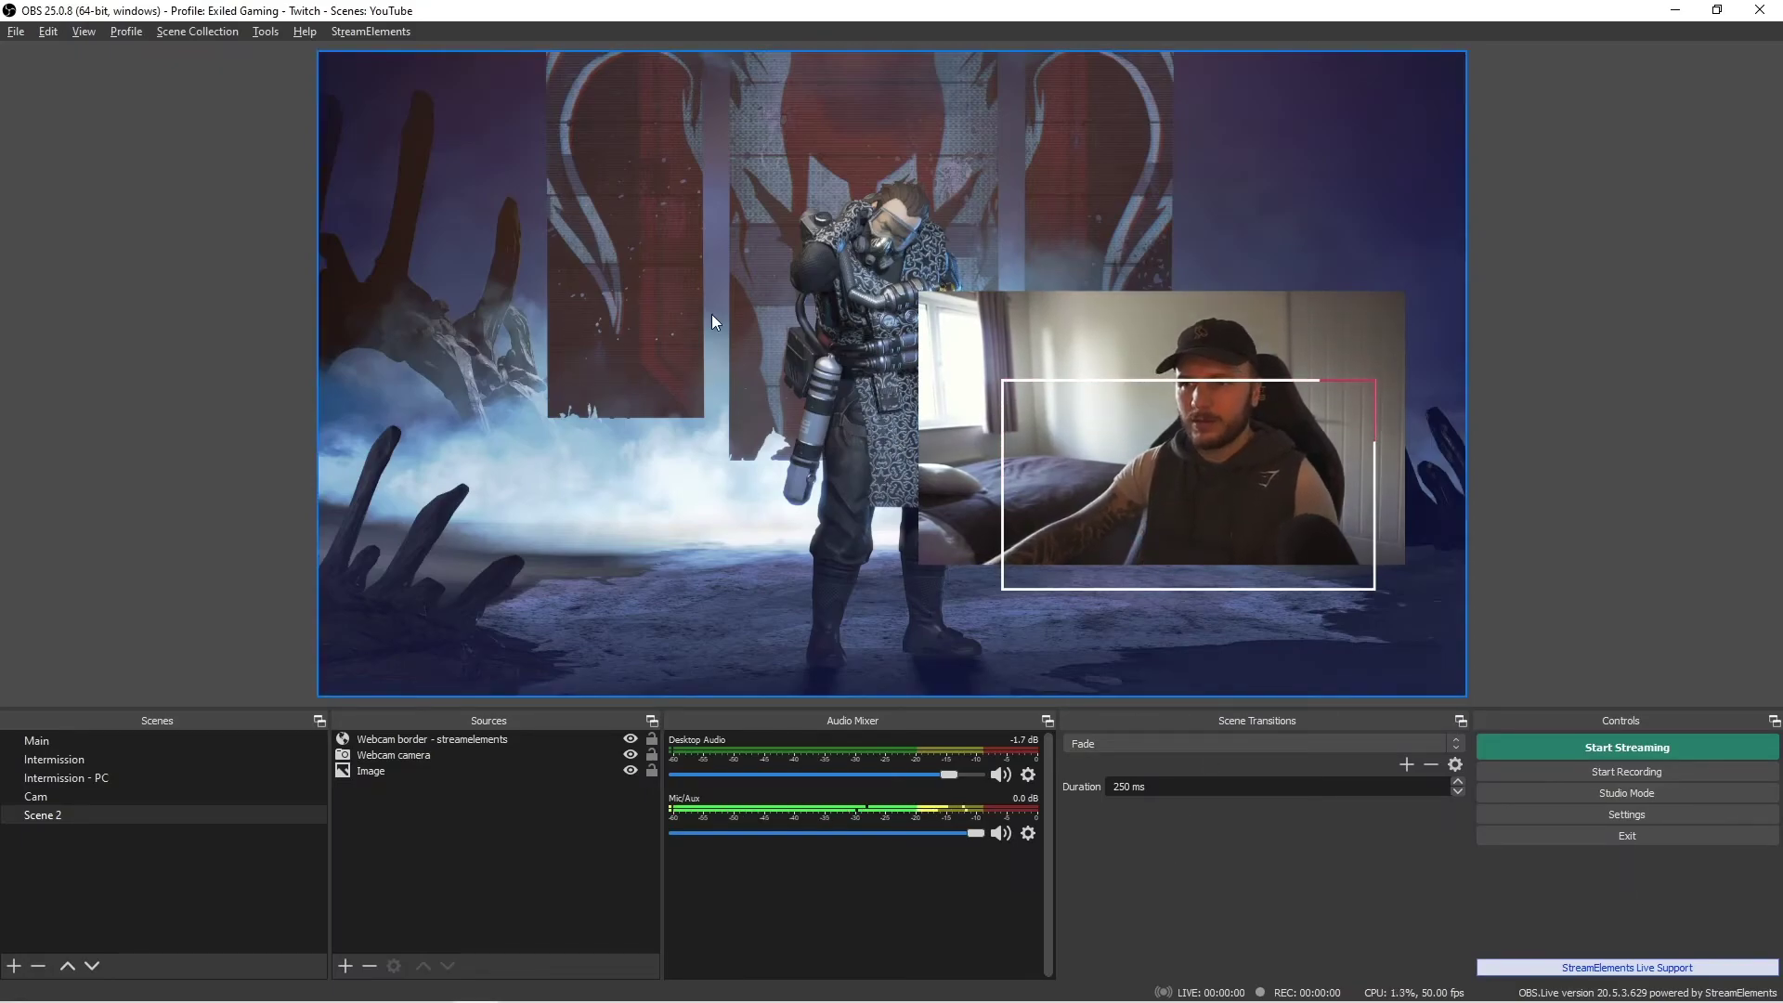
click(795, 320)
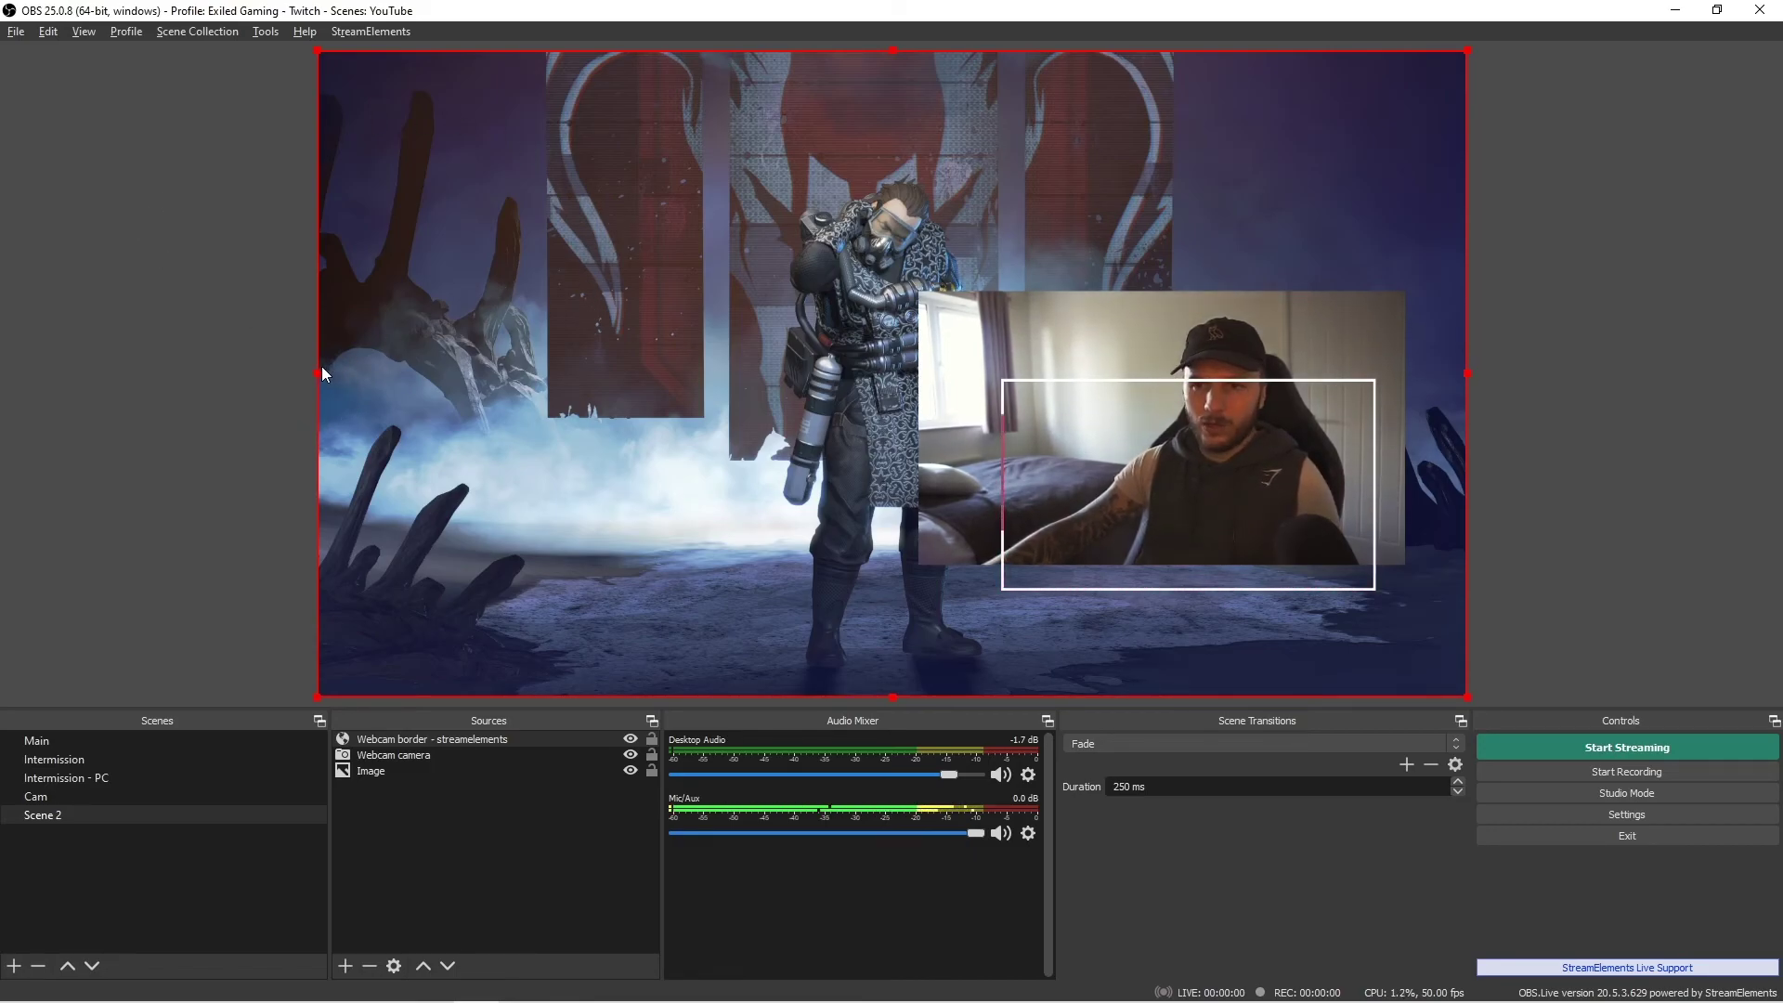
drag(316, 371, 999, 499)
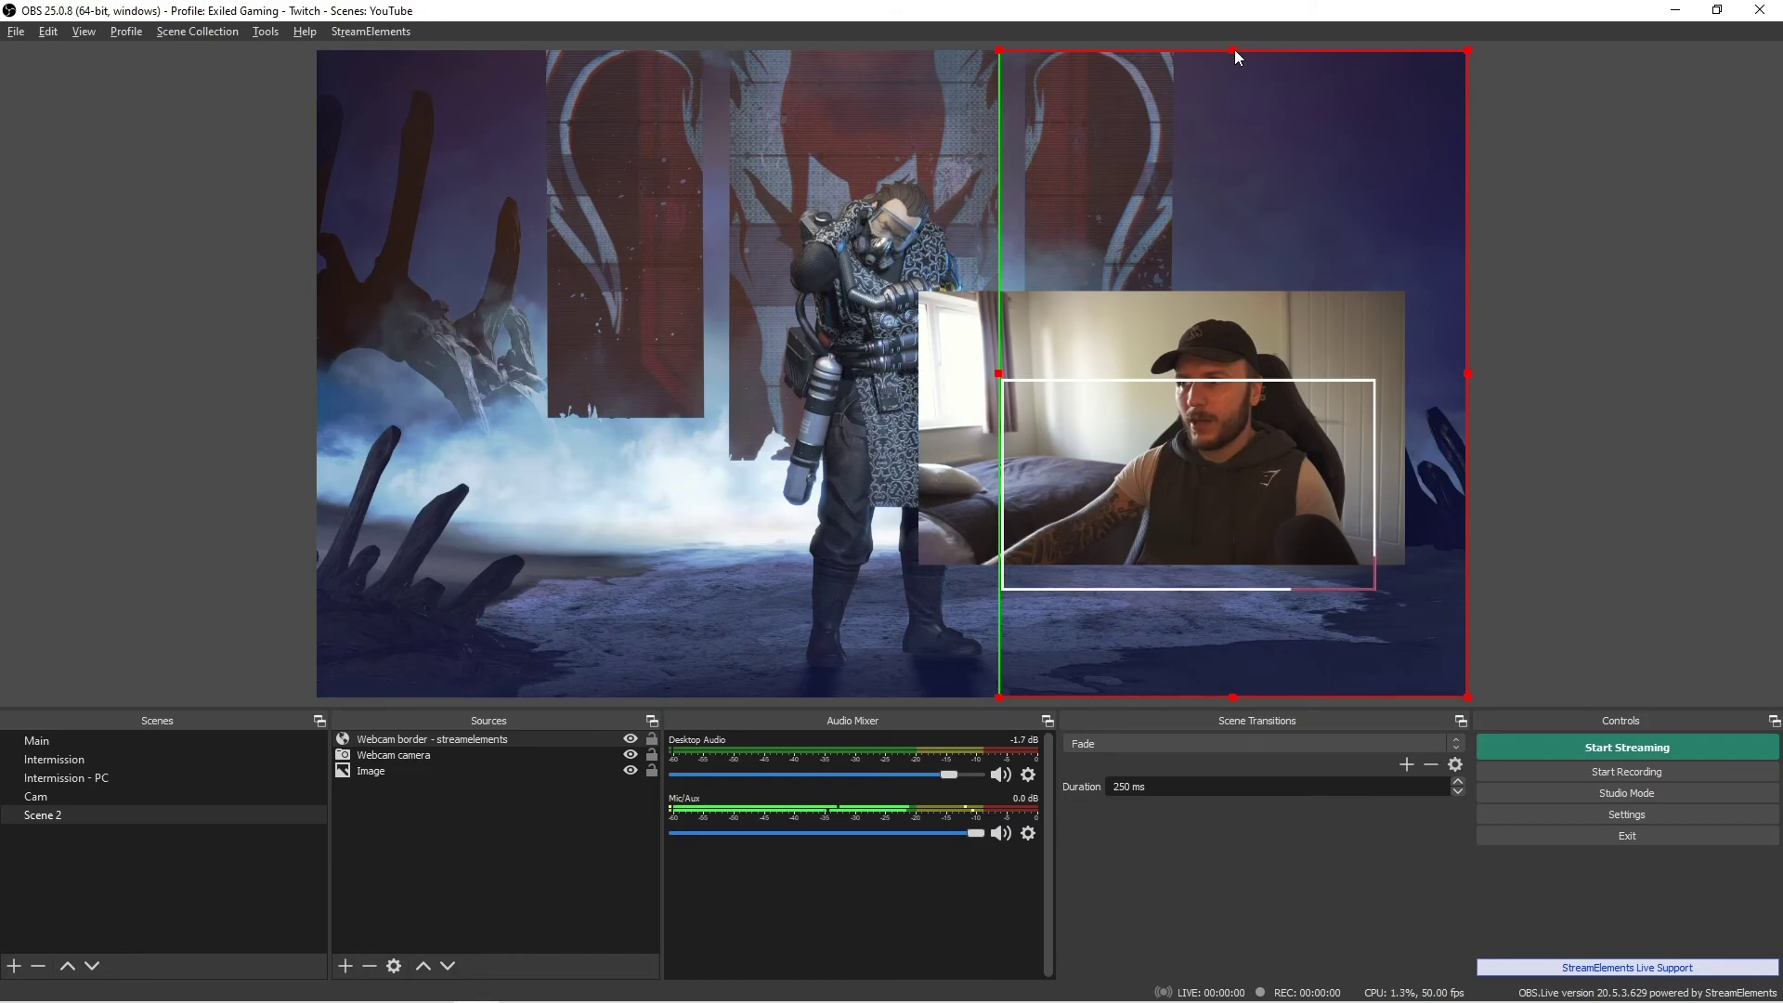
drag(1232, 52, 1230, 375)
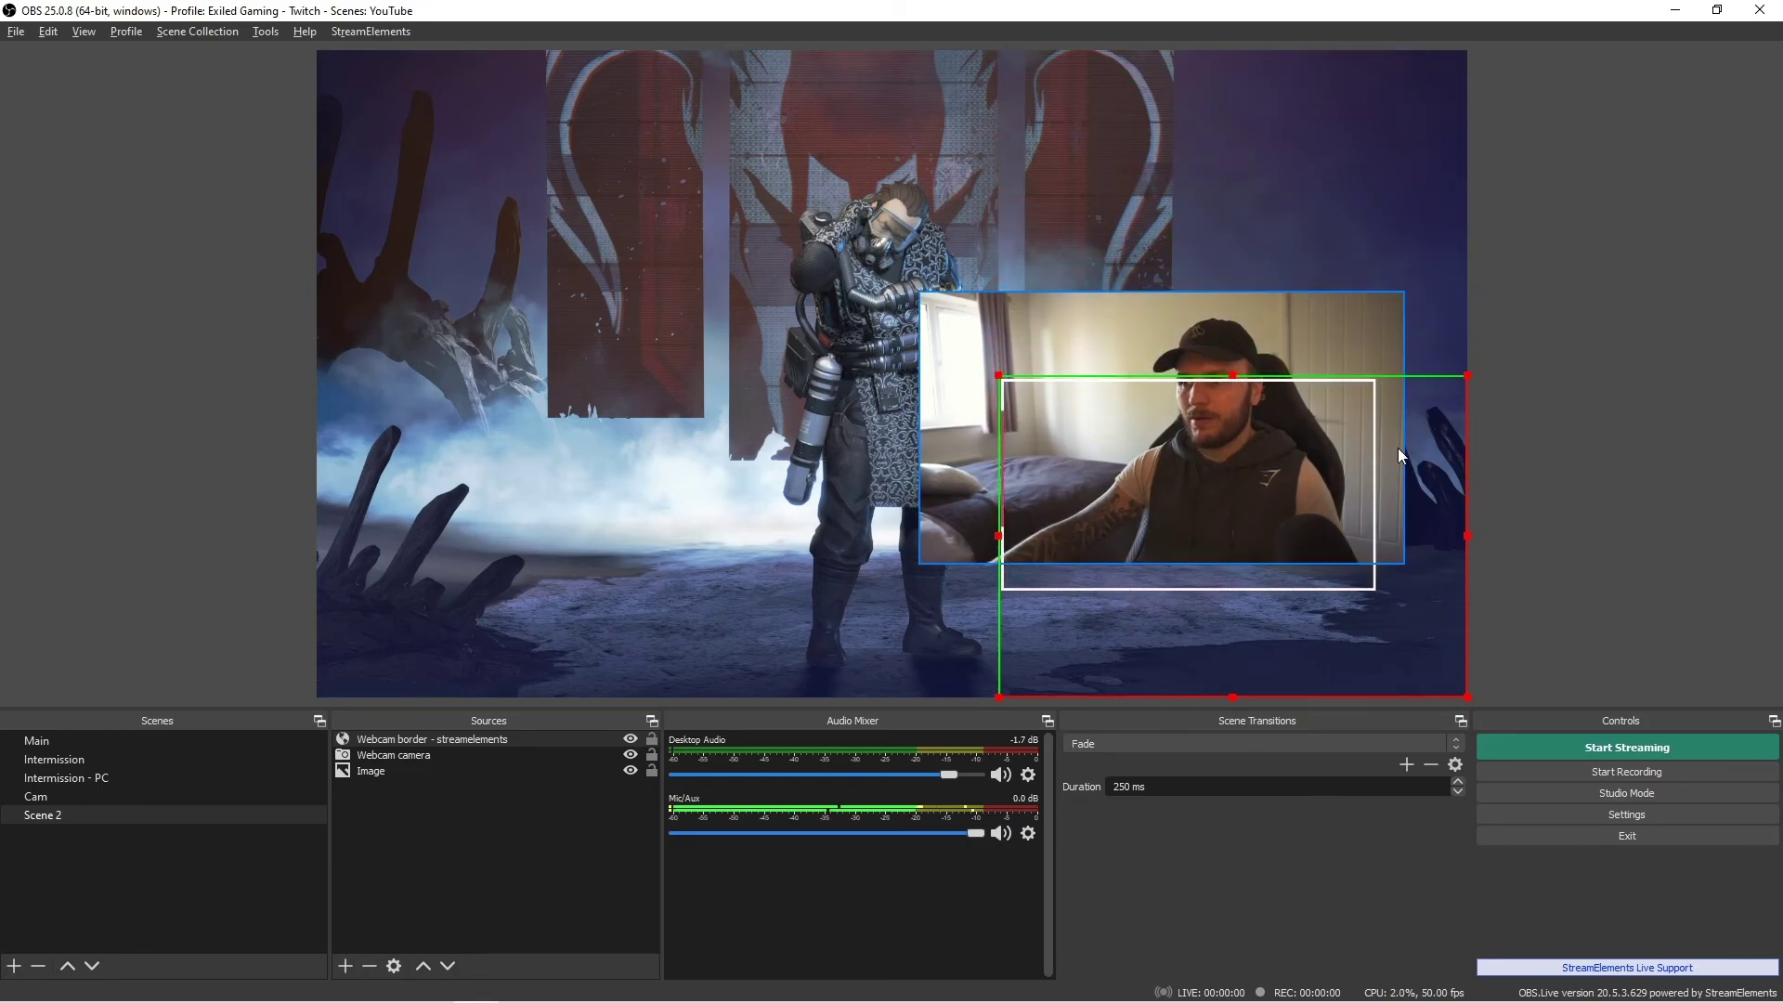
drag(1469, 537, 1380, 561)
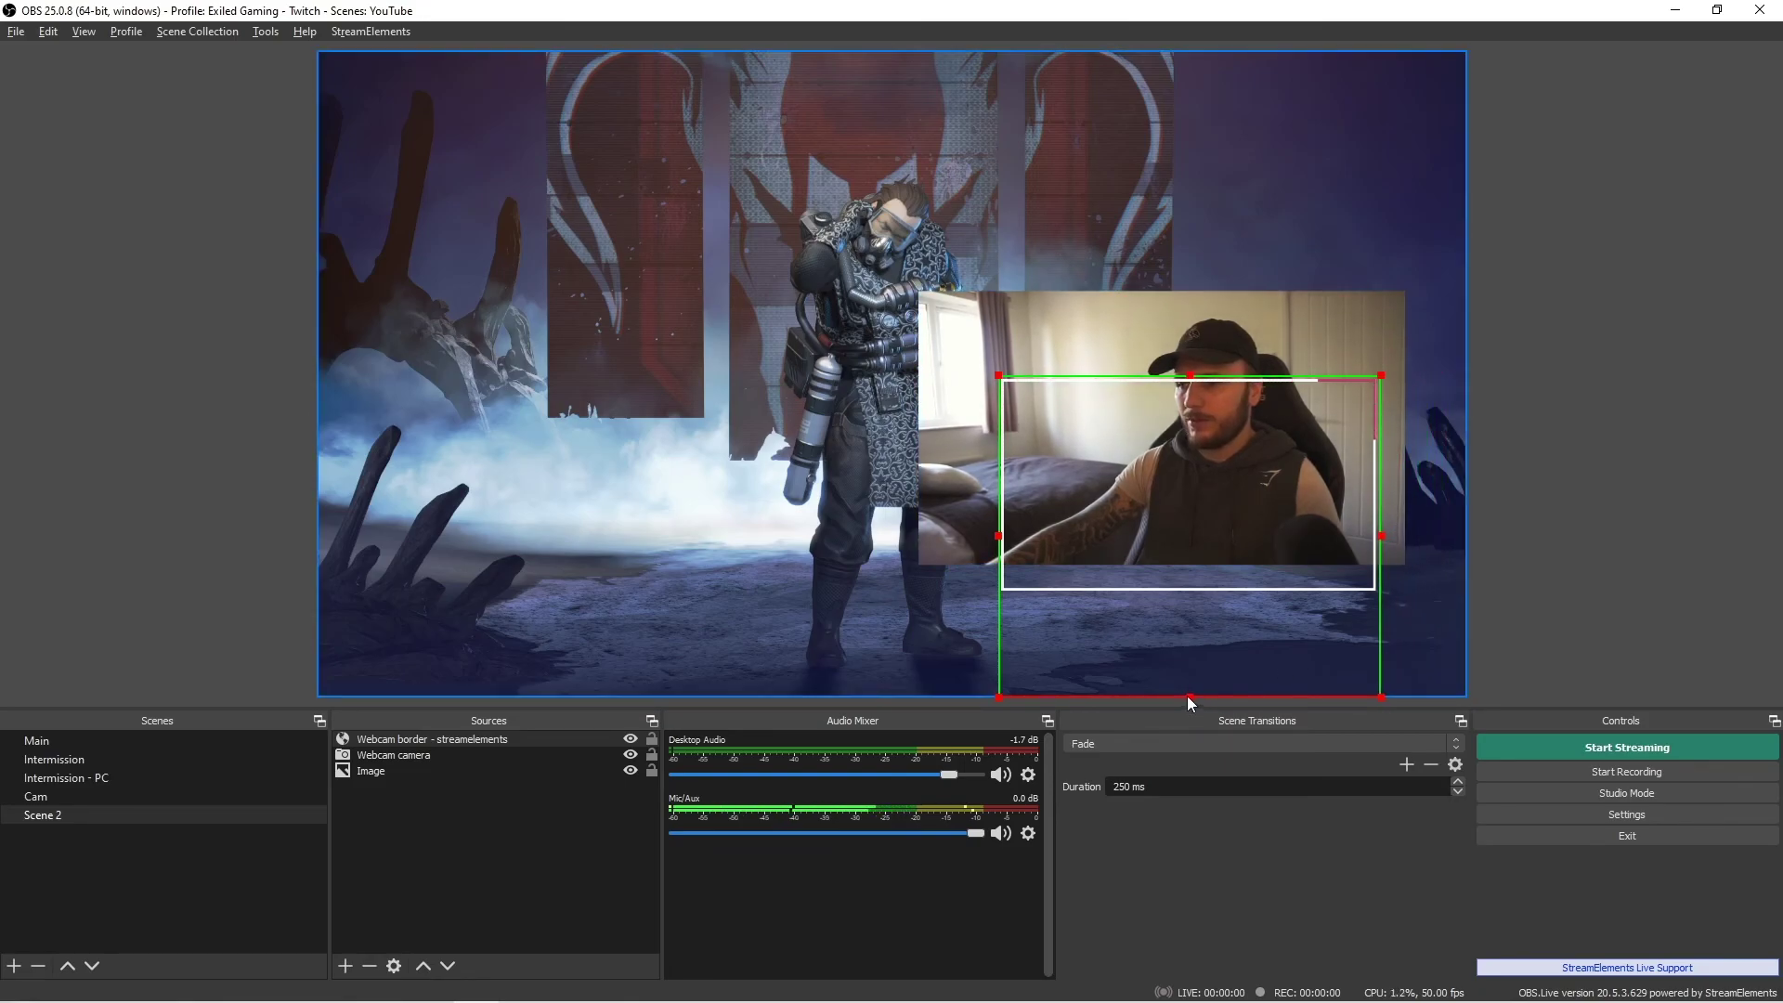
drag(1188, 695, 1178, 594)
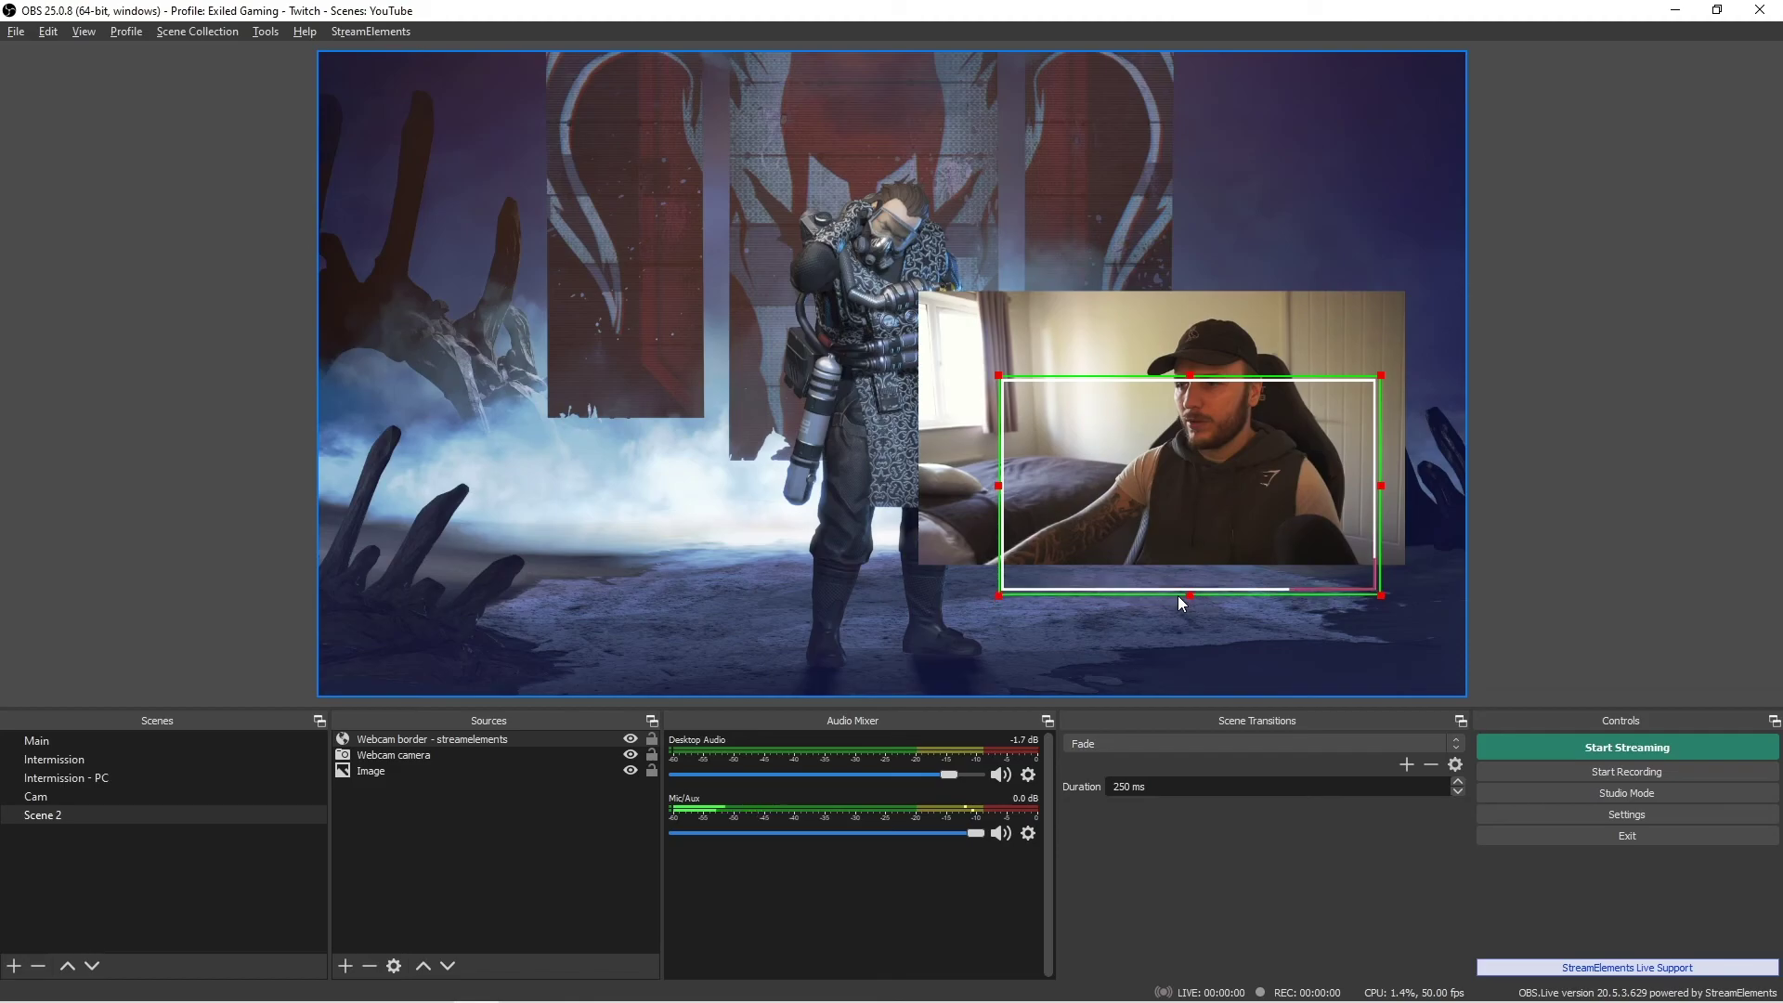
drag(1166, 403, 1173, 364)
- Resize the Webcam camera from its top-left and bottom-right corners and left edge to sit inside the border
click(1293, 649)
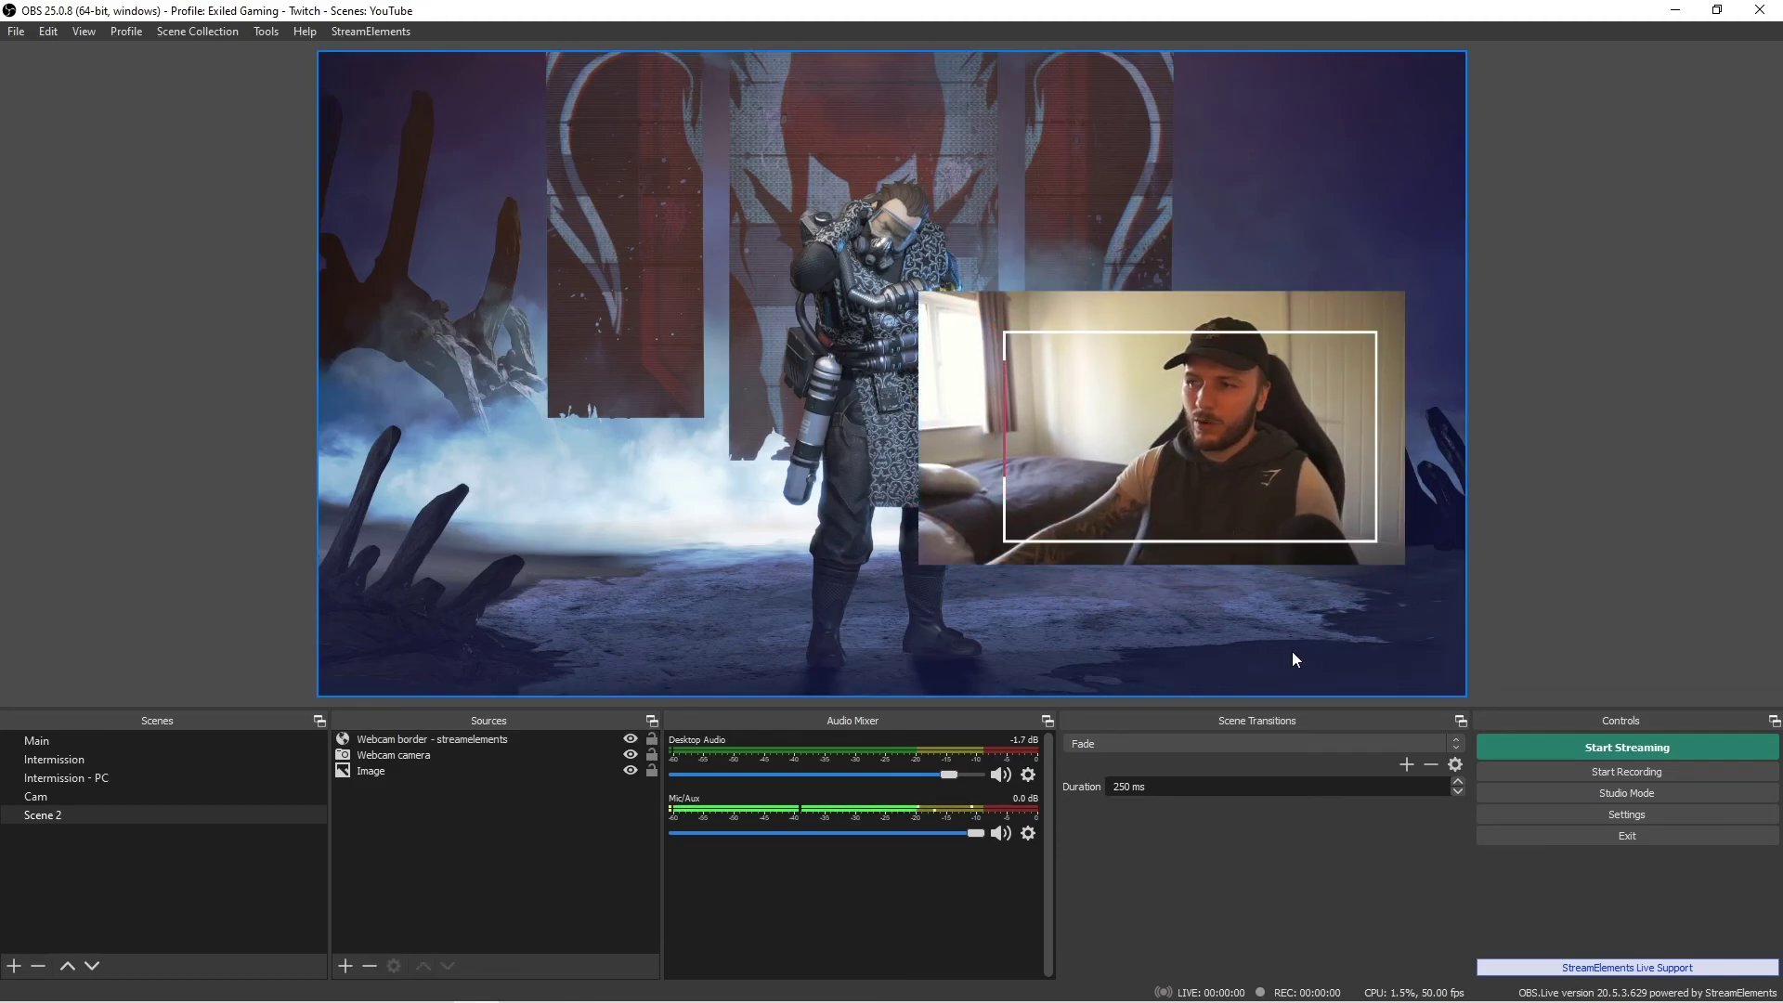
click(959, 487)
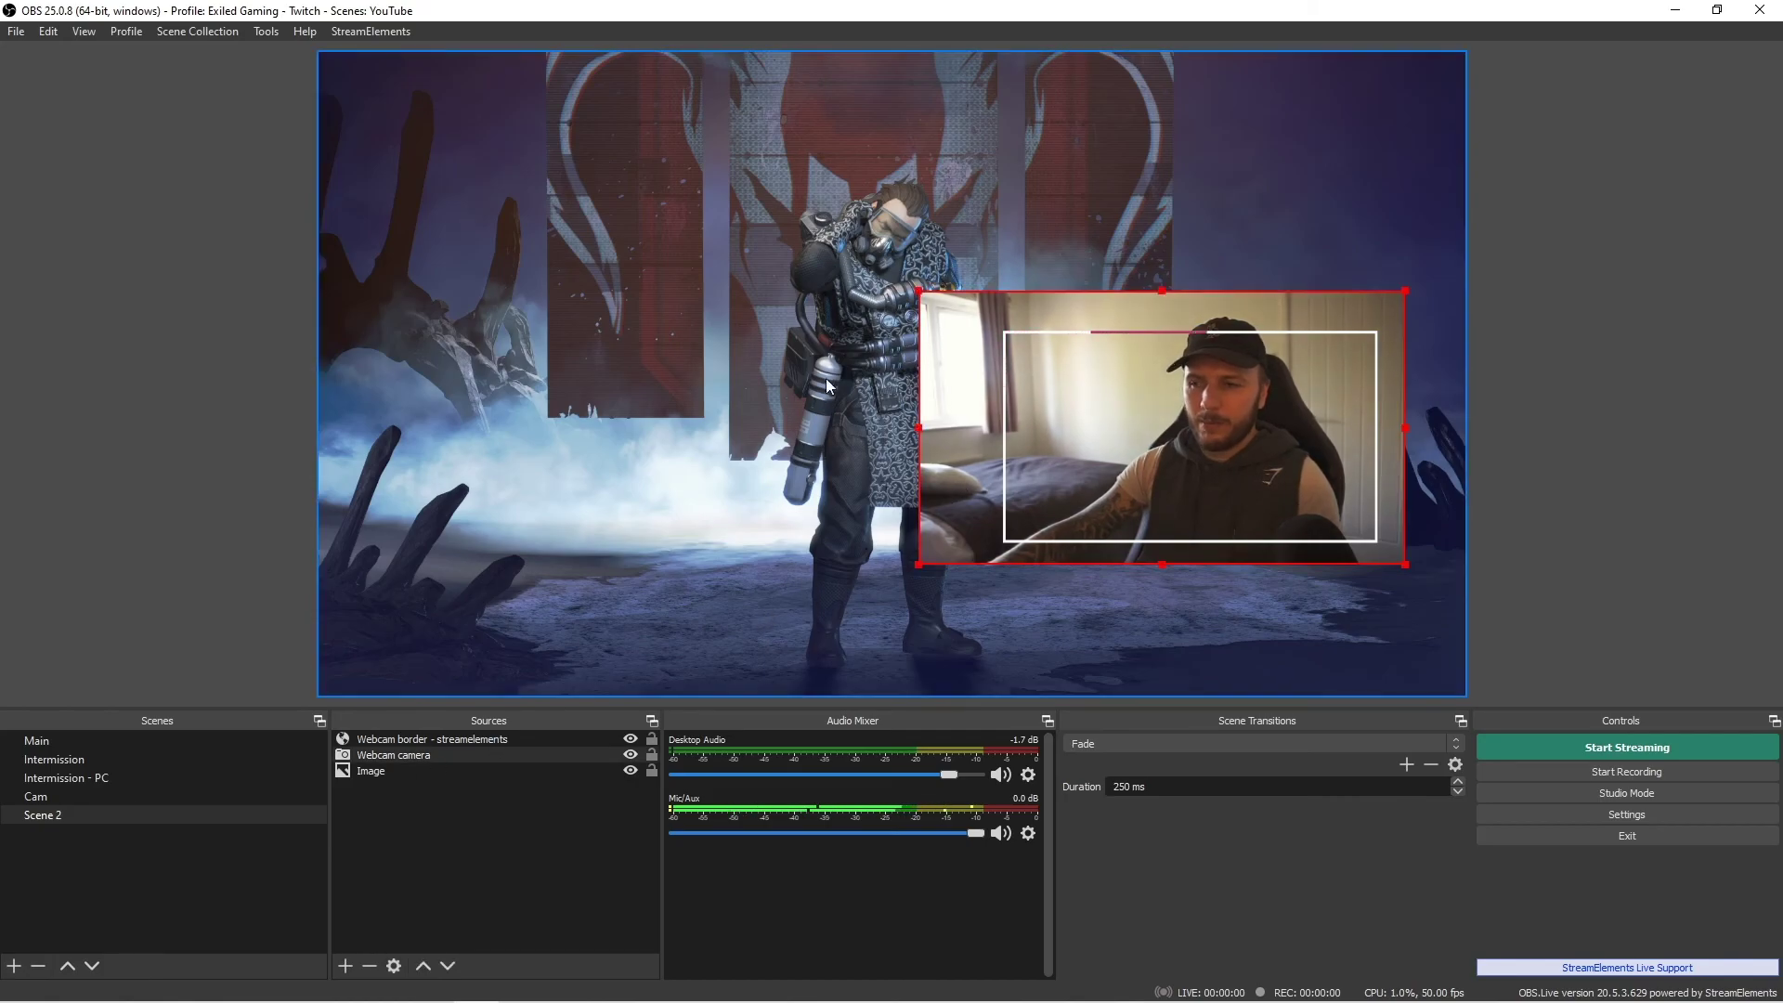
drag(916, 293, 990, 336)
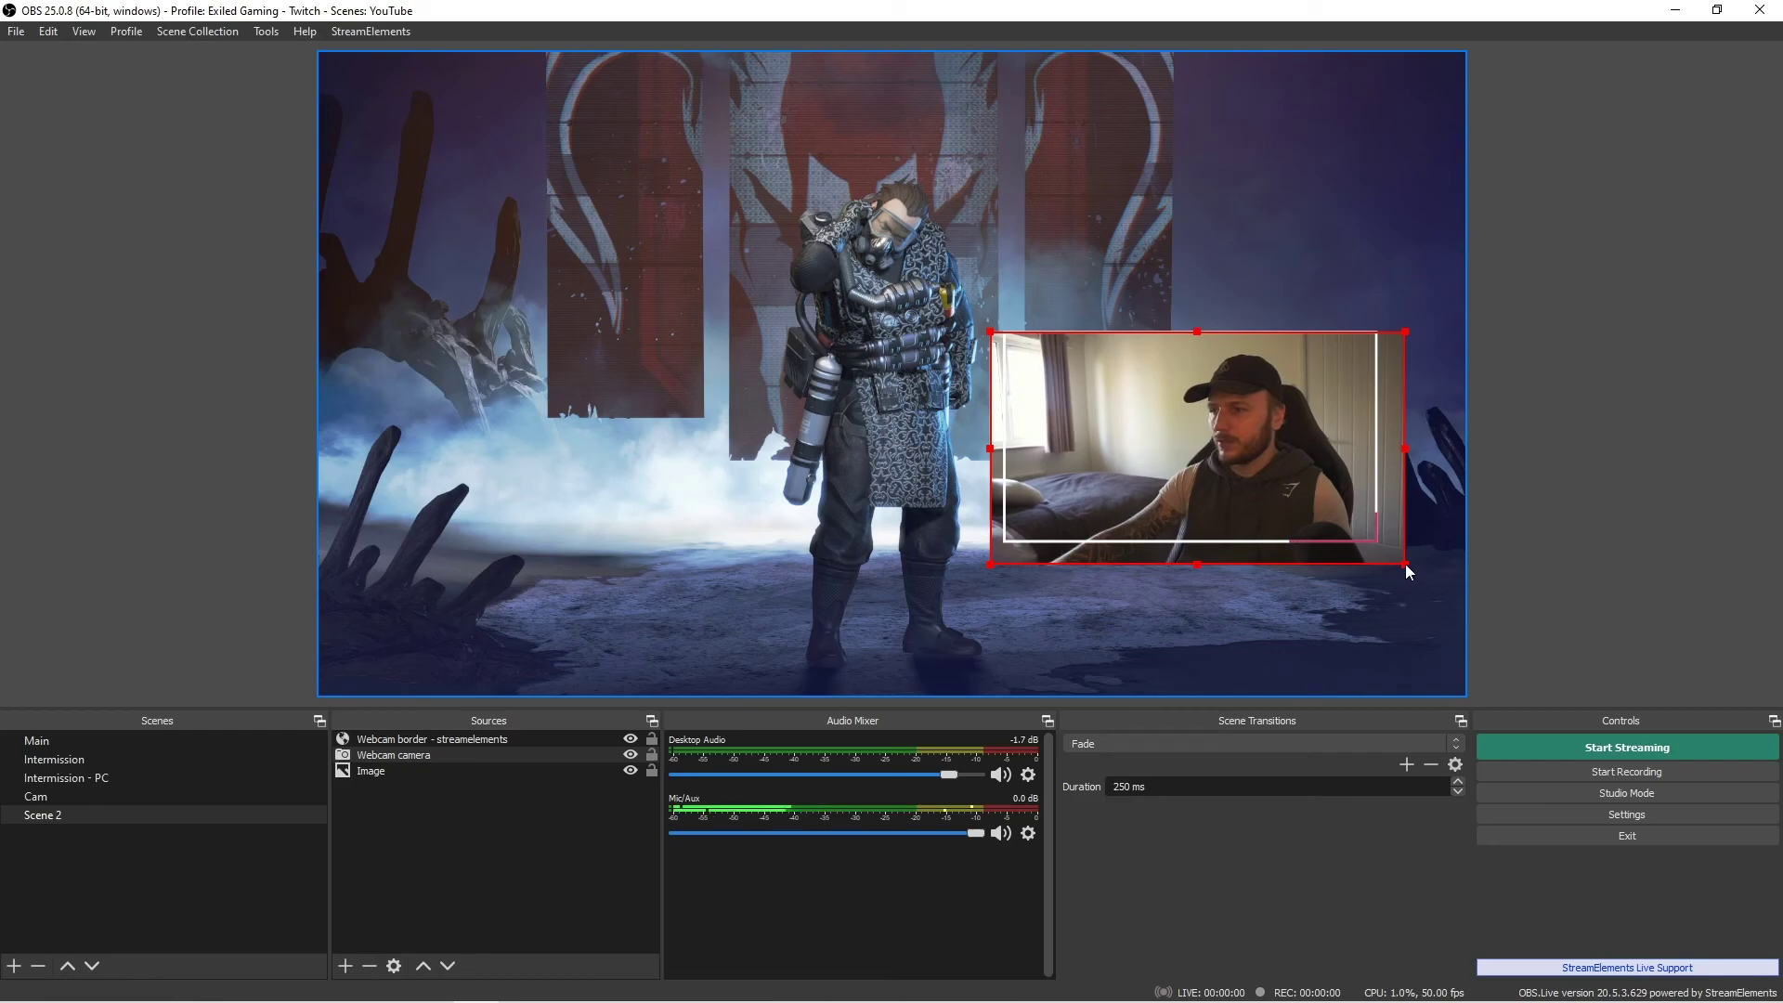
drag(1406, 565, 1378, 544)
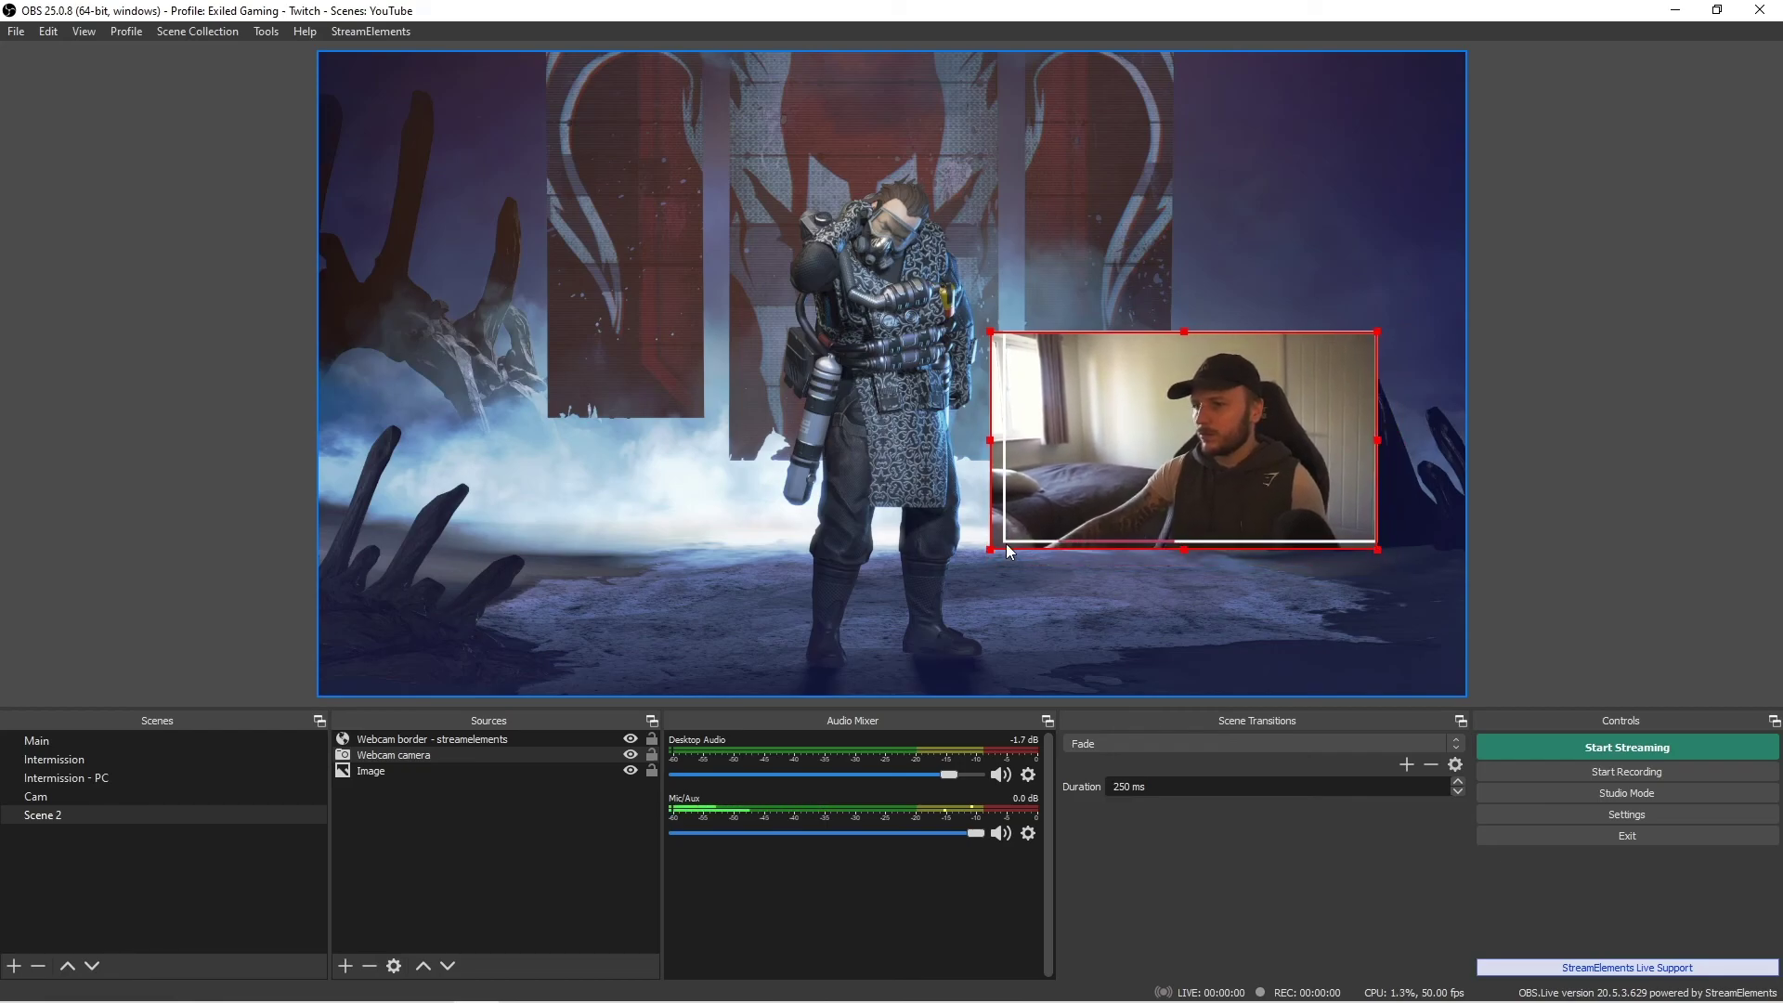
drag(988, 550, 999, 549)
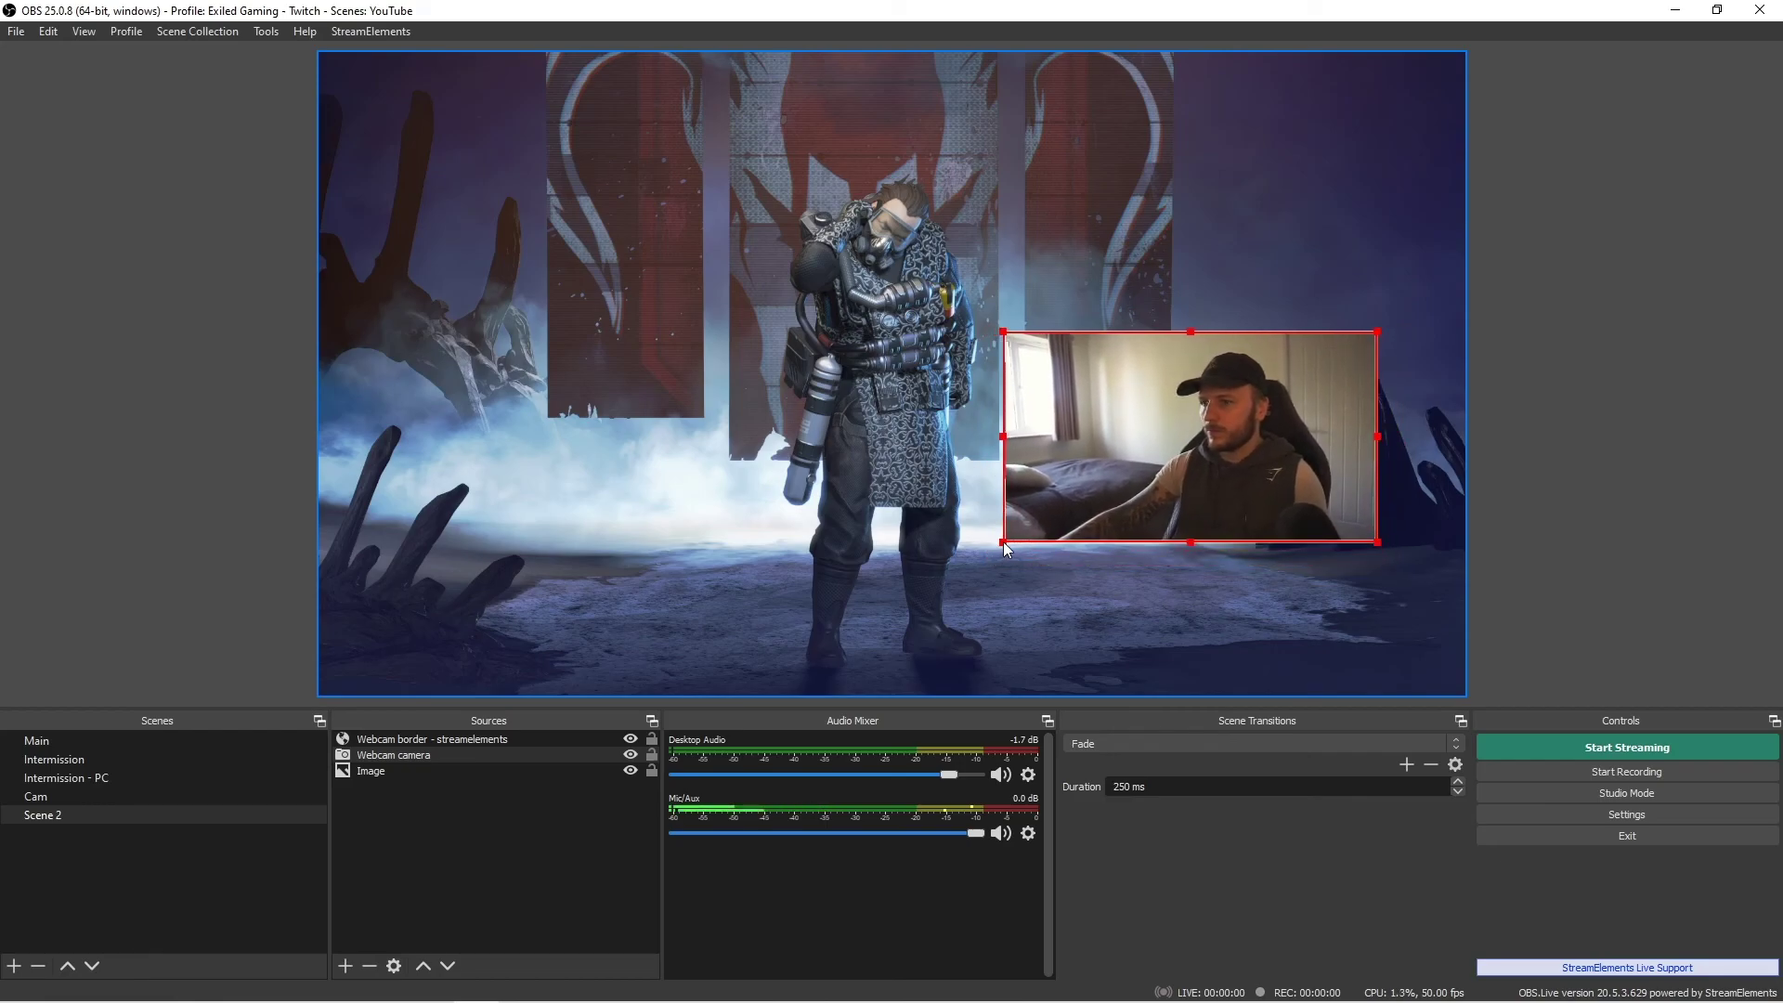
click(1479, 500)
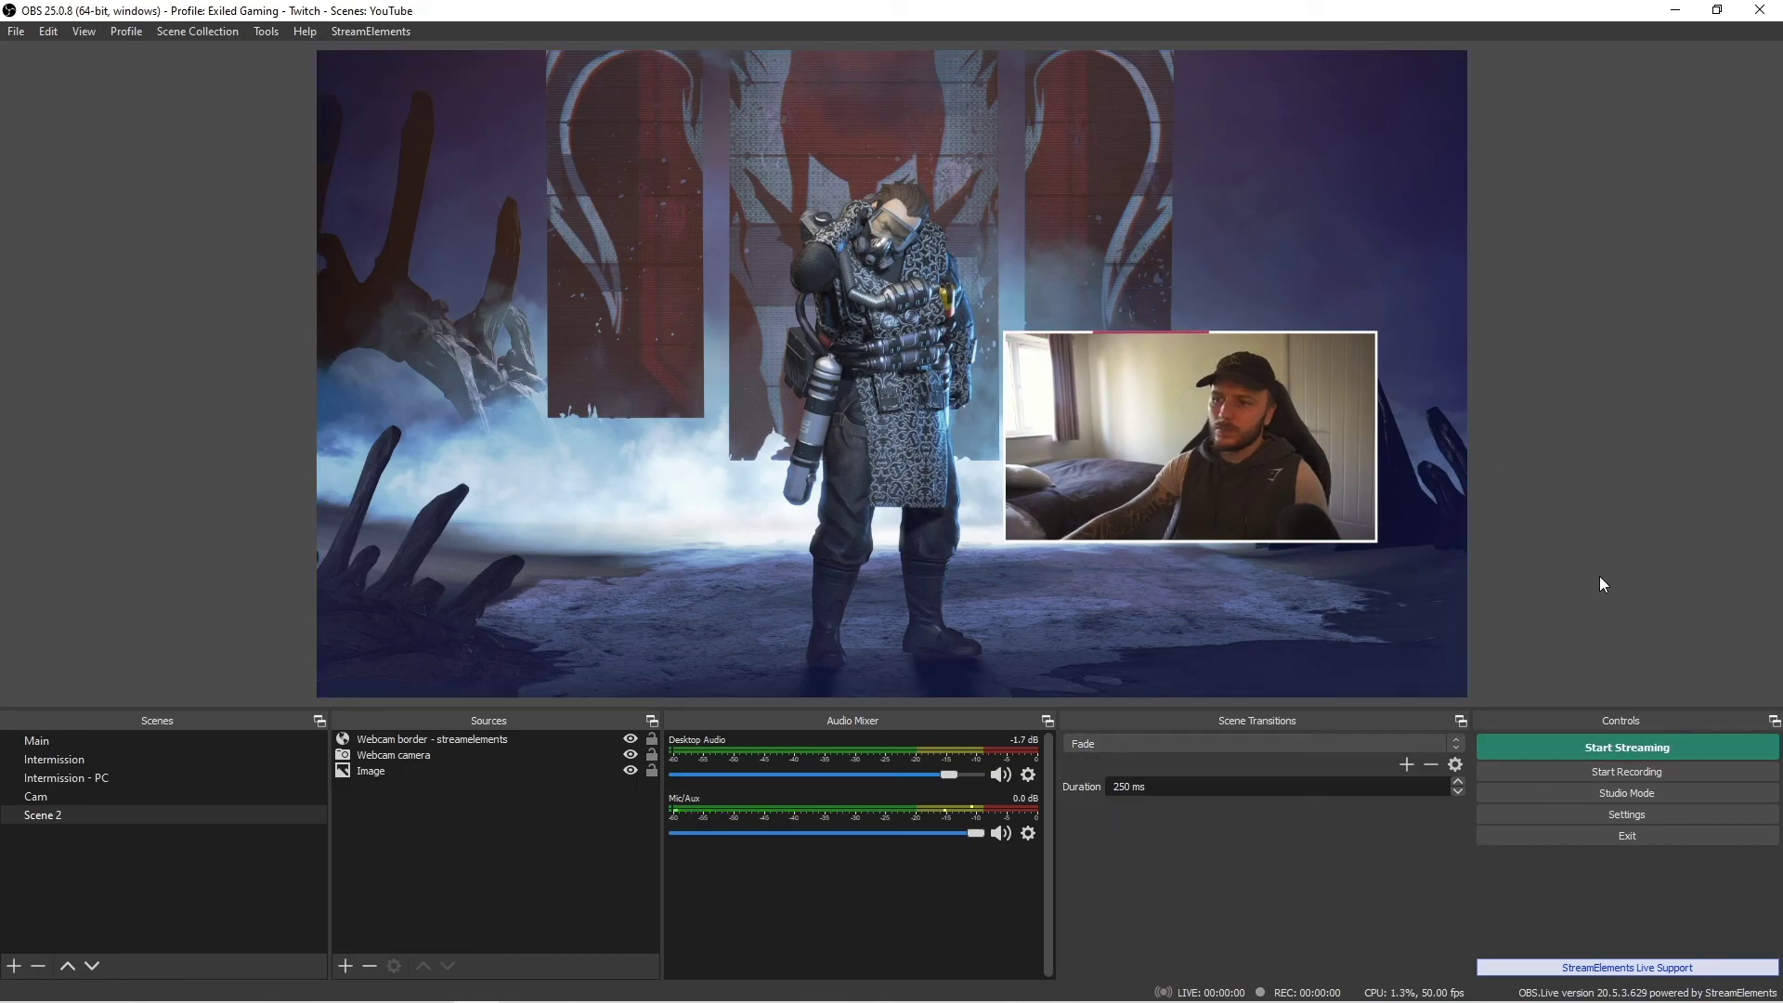